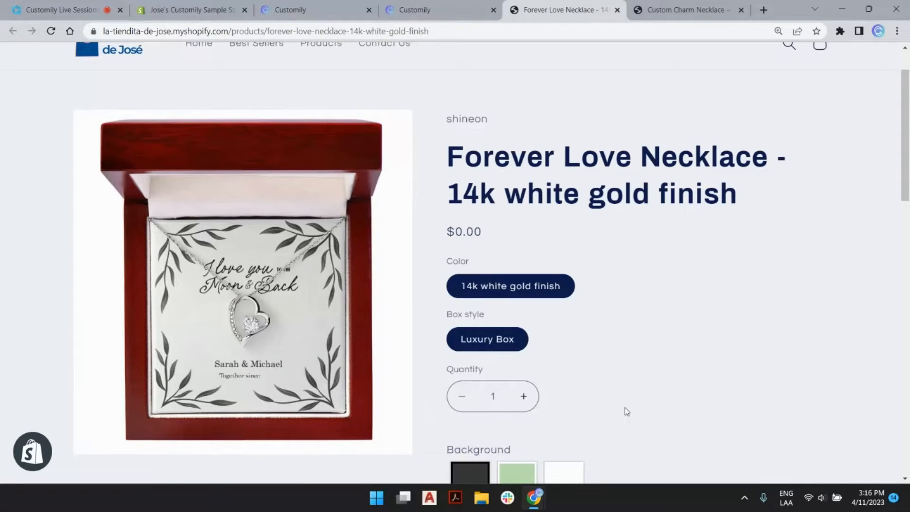
Step: Switch from the Shopify necklace product page to the Customily browser tab
{"action": "left_click", "coordinate": [357, 5]}
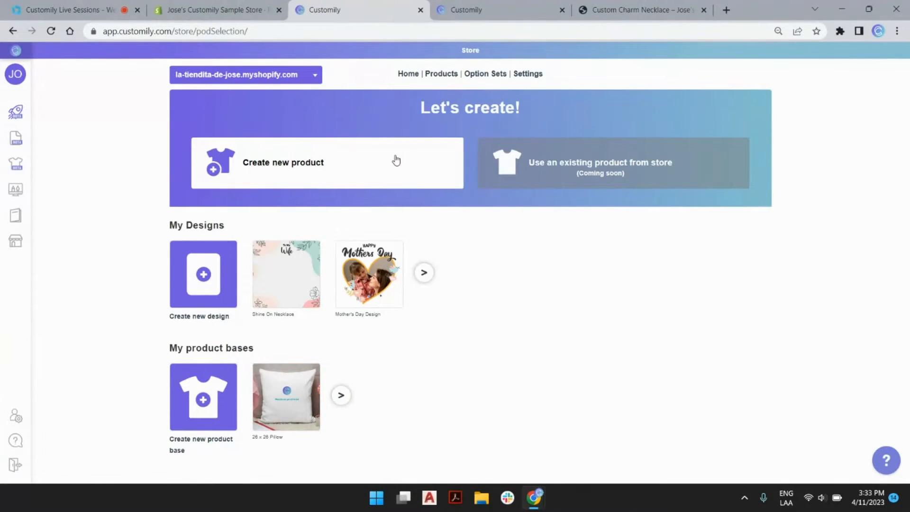
Step: Create a Shine On Forever Love Necklace product in 14k white gold with the Luxury Box variant
{"action": "left_click", "coordinate": [414, 159]}
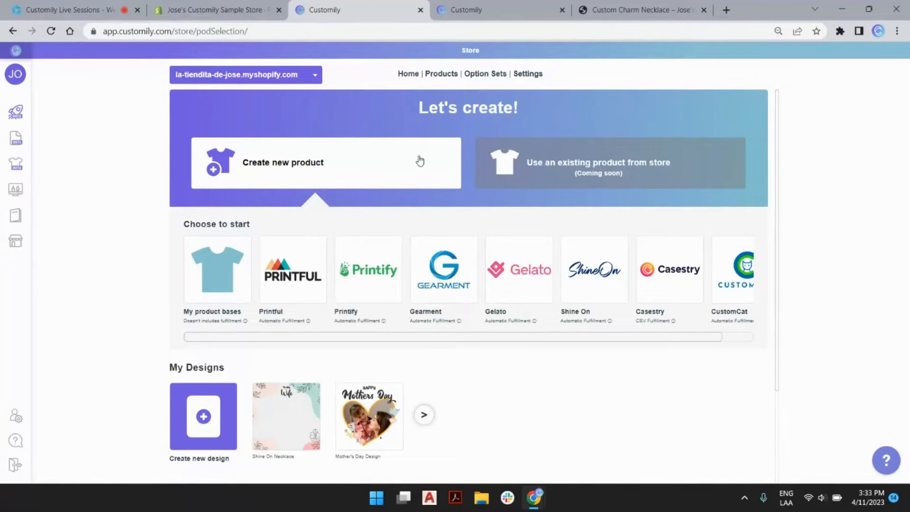
{"action": "left_click", "coordinate": [588, 262]}
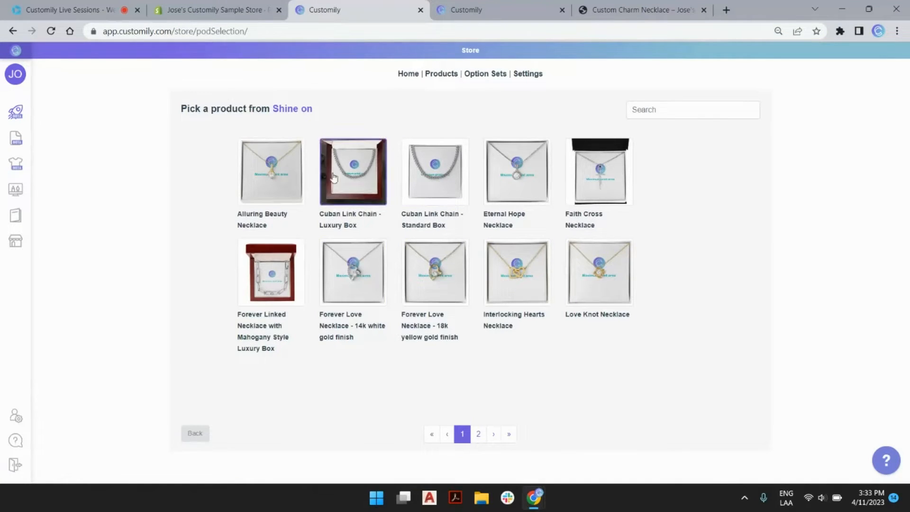
{"action": "left_click", "coordinate": [363, 287]}
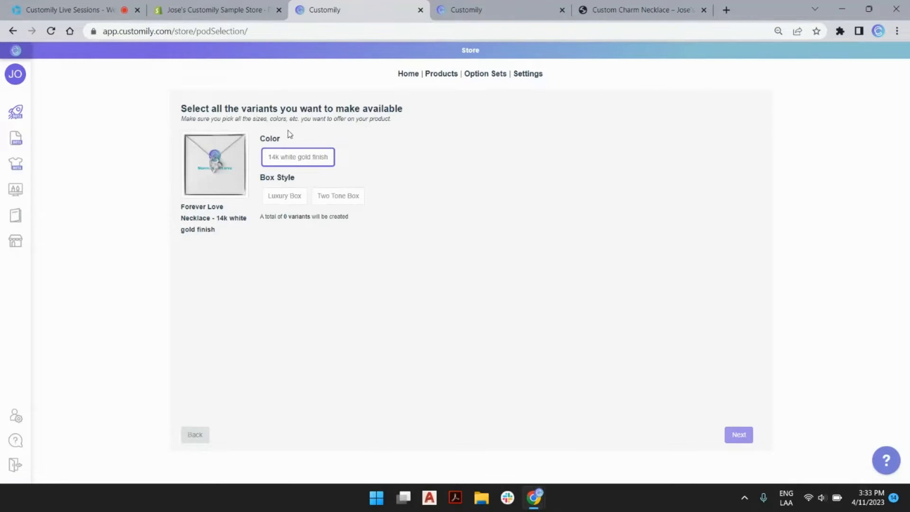
{"action": "left_click", "coordinate": [278, 199]}
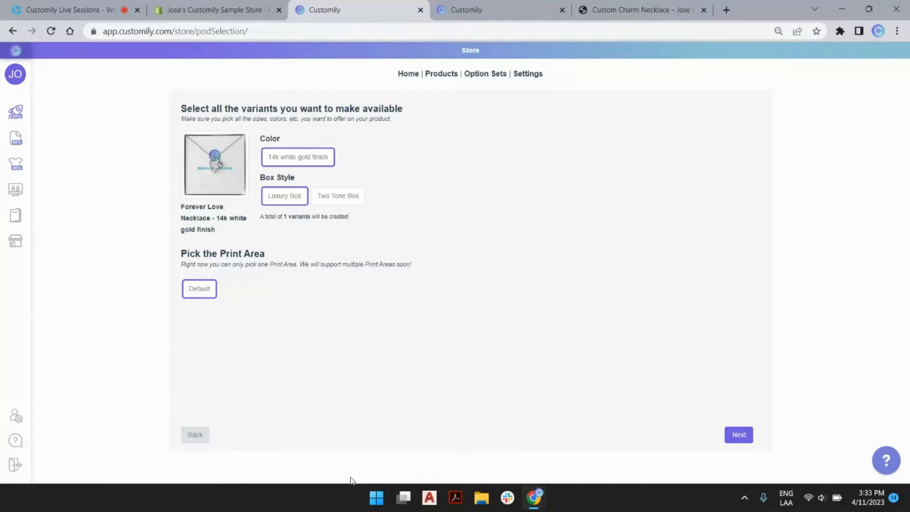
{"action": "left_click", "coordinate": [742, 435]}
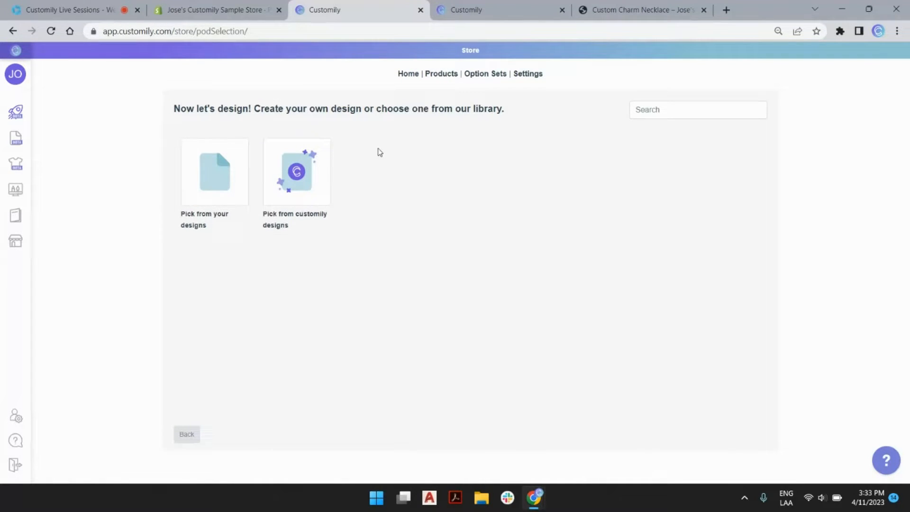
Step: Apply the 'You & me (Necklace custom card)' template from the Jewelry Cards design category
{"action": "left_click", "coordinate": [291, 173]}
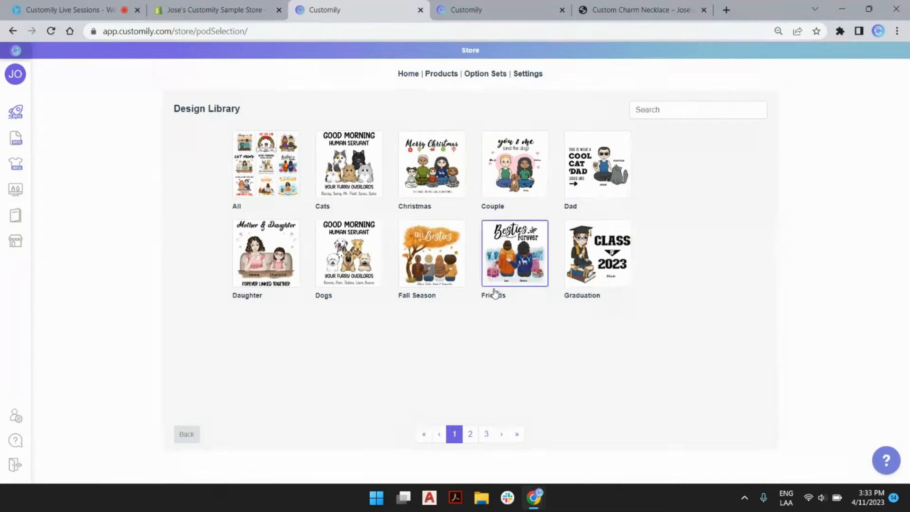
{"action": "left_click", "coordinate": [473, 438]}
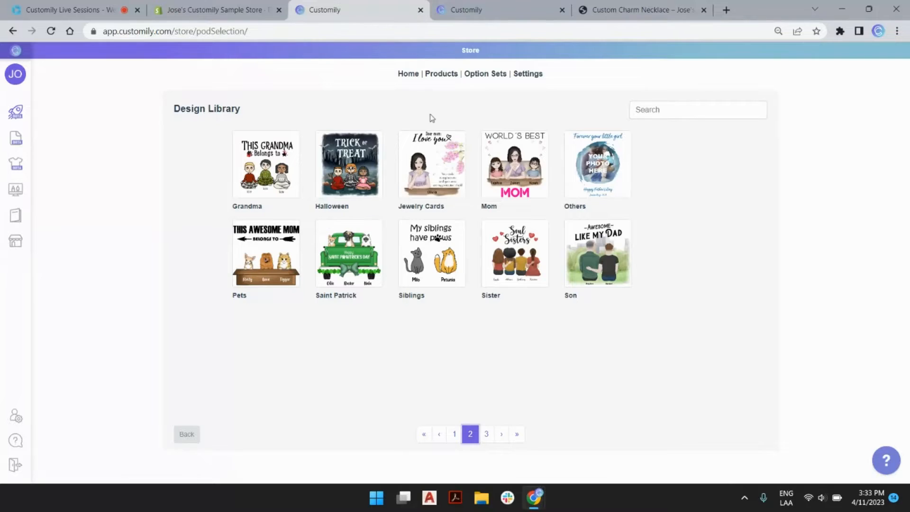
{"action": "left_click", "coordinate": [438, 168]}
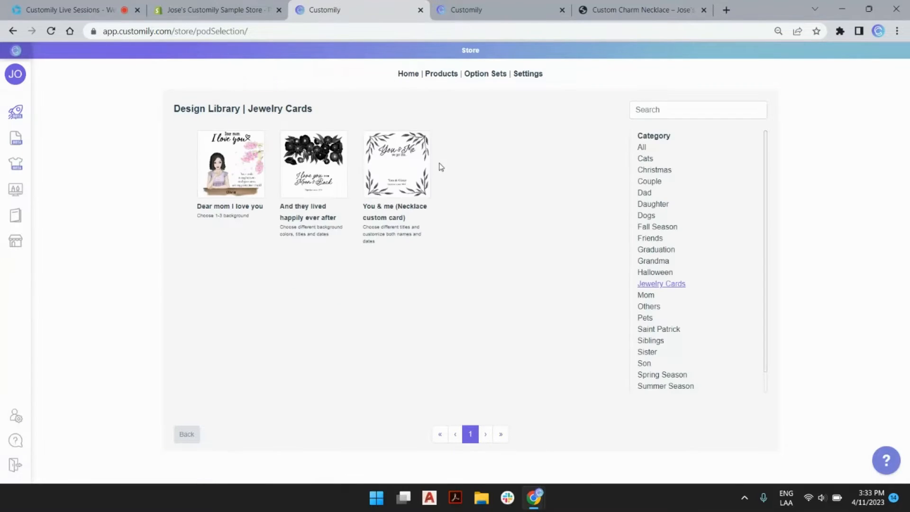
{"action": "left_click", "coordinate": [411, 164]}
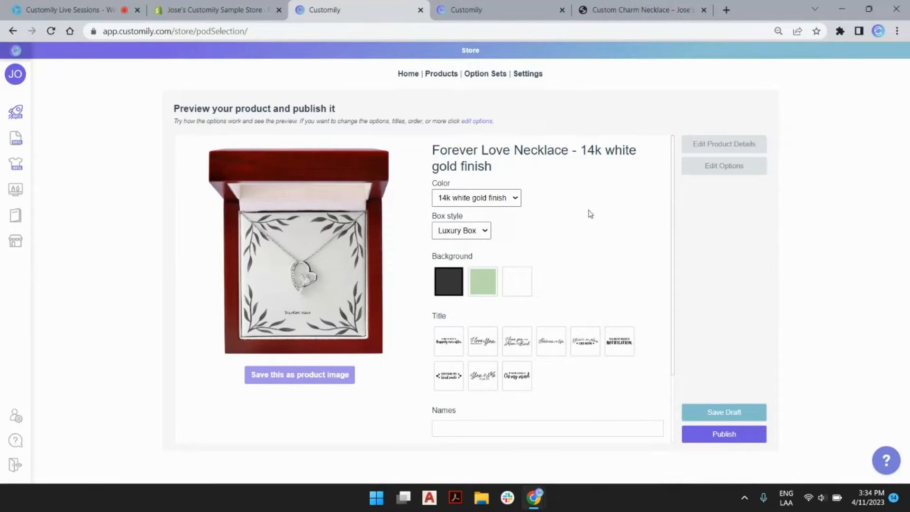
Step: Rename the product to 'Live Session Forever Love Necklace', dropping the finish suffix
{"action": "scroll", "coordinate": [552, 289], "scroll_direction": "down", "scroll_amount": 2}
{"action": "scroll", "coordinate": [552, 288], "scroll_direction": "up", "scroll_amount": 2}
{"action": "left_click", "coordinate": [719, 146]}
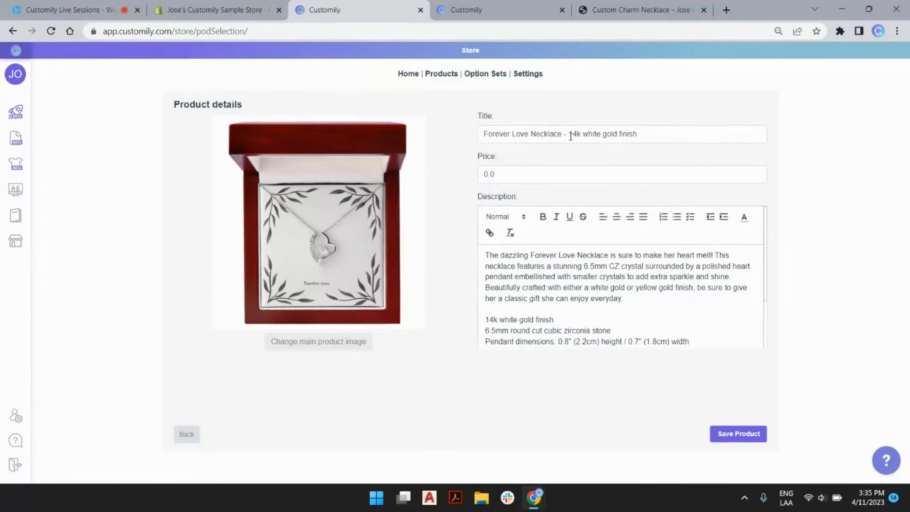
{"action": "left_click_drag", "start_coordinate": [564, 137], "coordinate": [636, 134]}
{"action": "key", "text": "BackSpace"}
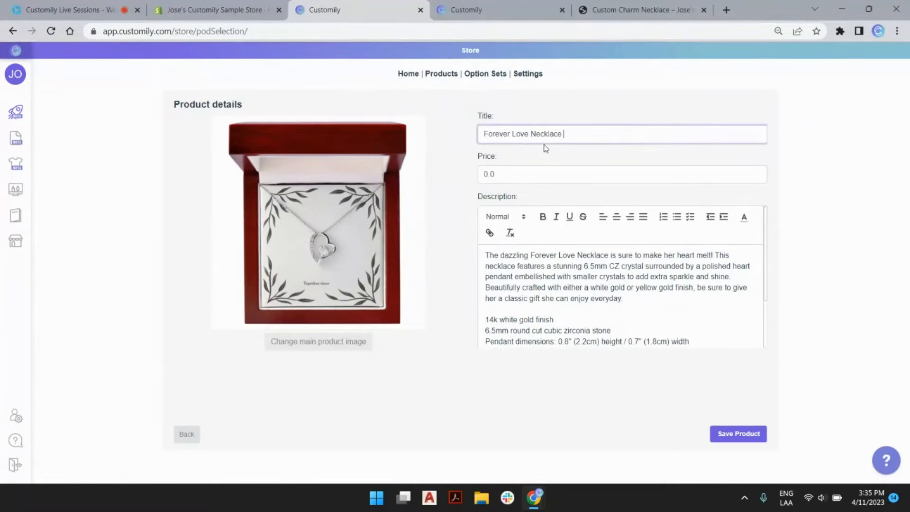
{"action": "left_click", "coordinate": [488, 134]}
{"action": "type", "text": "Live Session"}
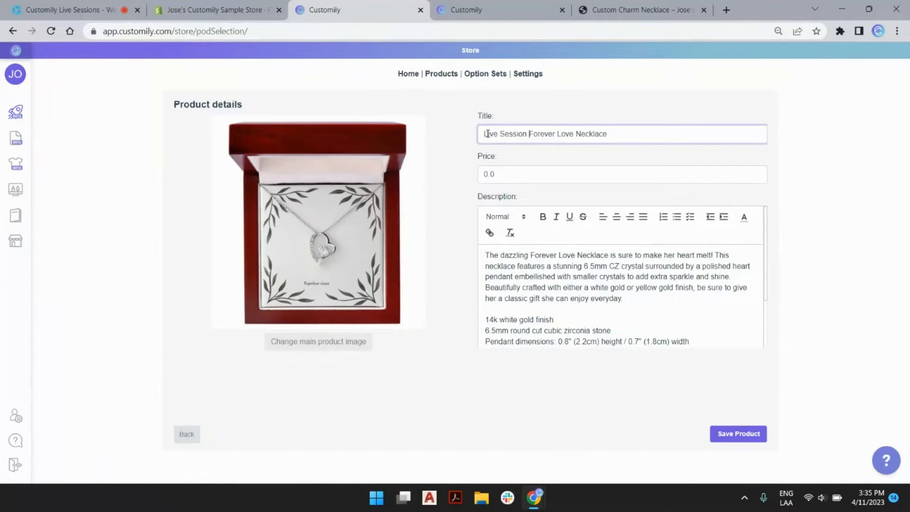
Step: Set the product price to 70.0 and save the product details
{"action": "left_click", "coordinate": [484, 175]}
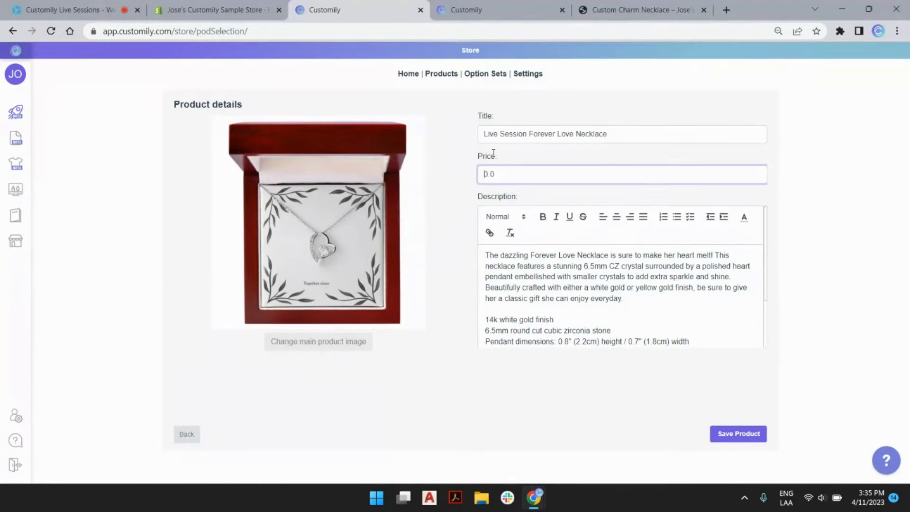
{"action": "type", "text": "7"}
{"action": "scroll", "coordinate": [564, 282], "scroll_direction": "down", "scroll_amount": 1}
{"action": "scroll", "coordinate": [565, 283], "scroll_direction": "down", "scroll_amount": 1}
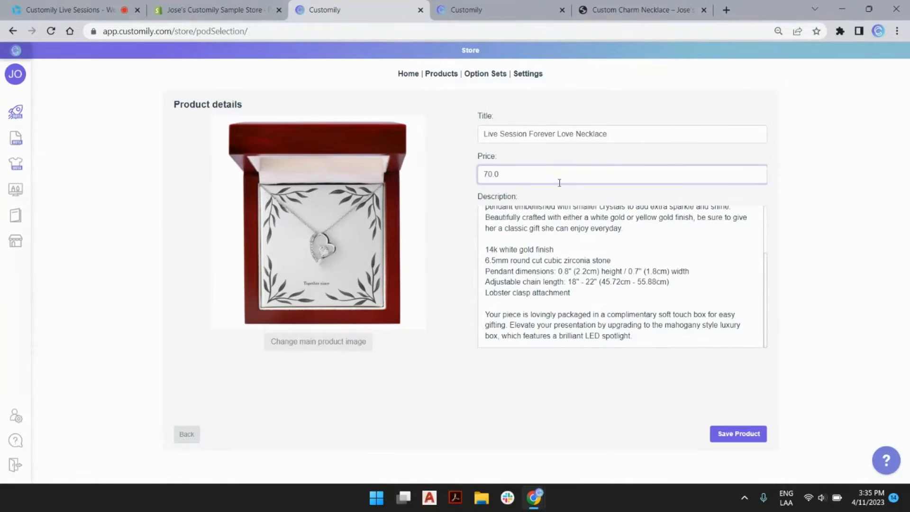
{"action": "left_click", "coordinate": [728, 435]}
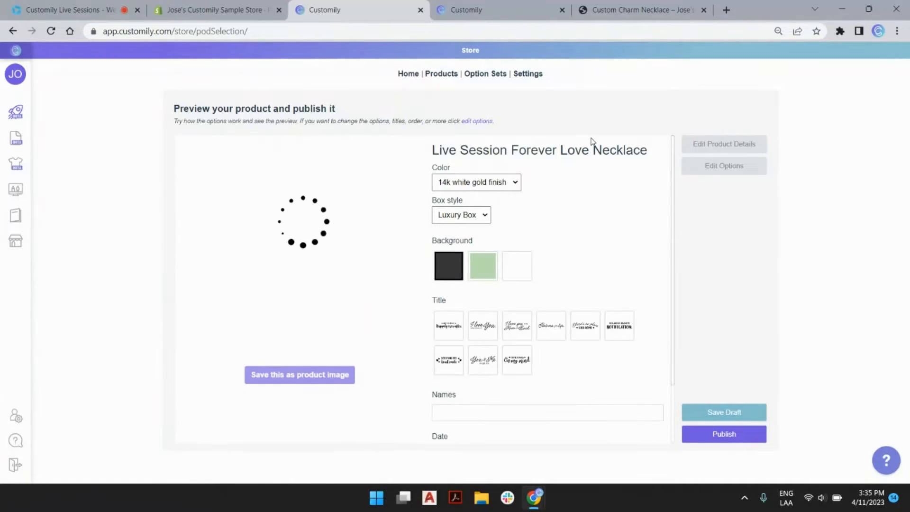
Step: Try green and white backgrounds, then settle on black with the 'You make my heart smile' title
{"action": "left_click", "coordinate": [481, 270]}
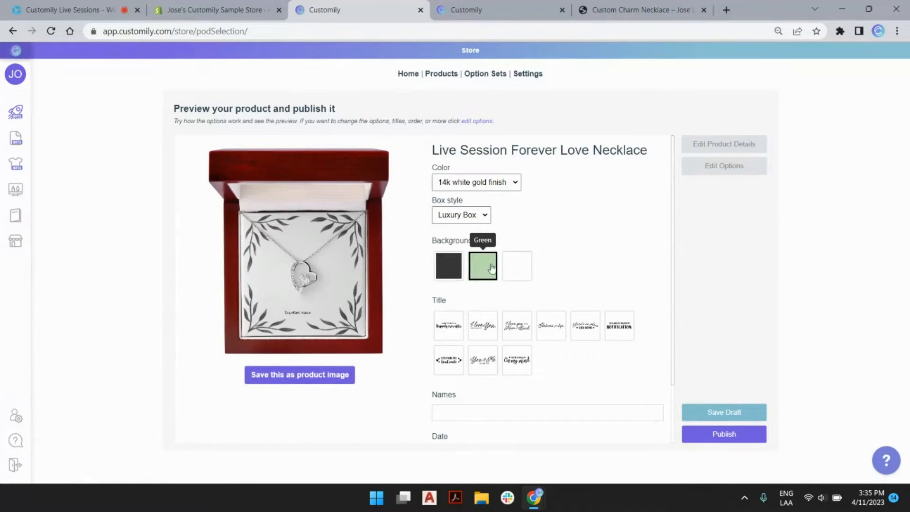
{"action": "left_click", "coordinate": [525, 273]}
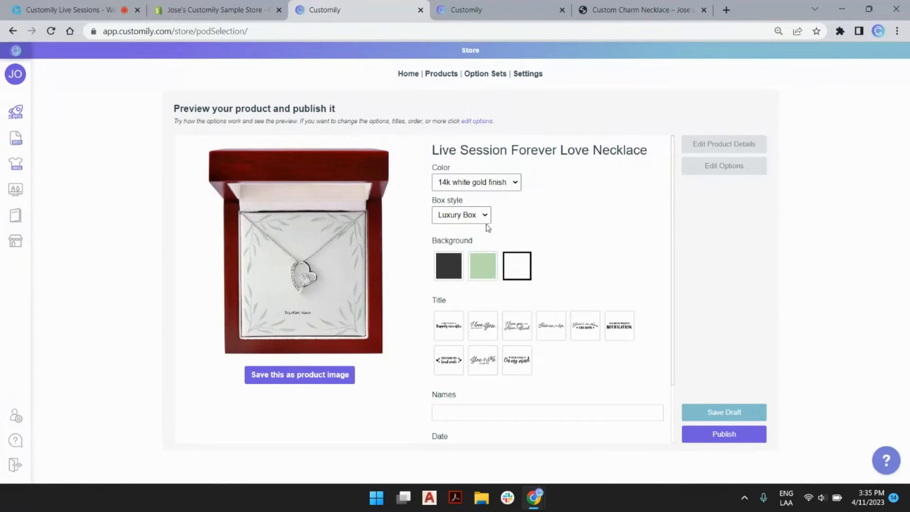
{"action": "left_click", "coordinate": [445, 268]}
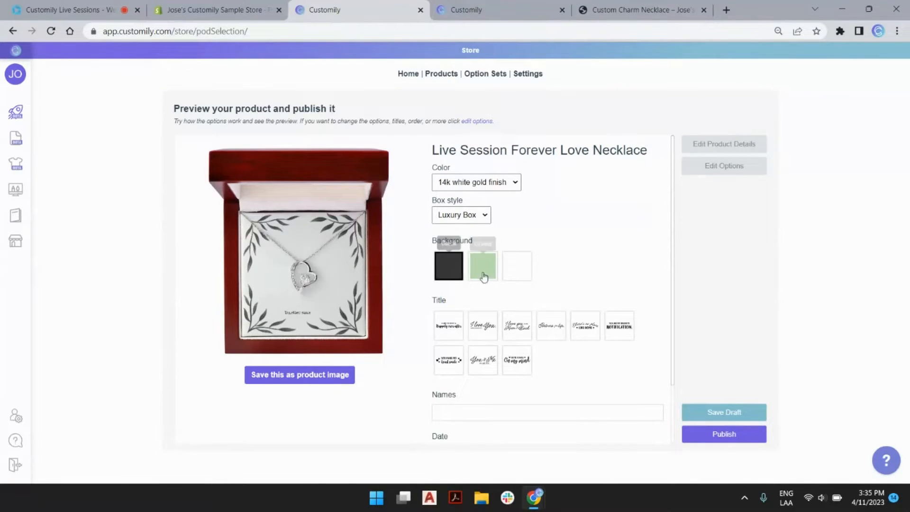
{"action": "left_click", "coordinate": [453, 362]}
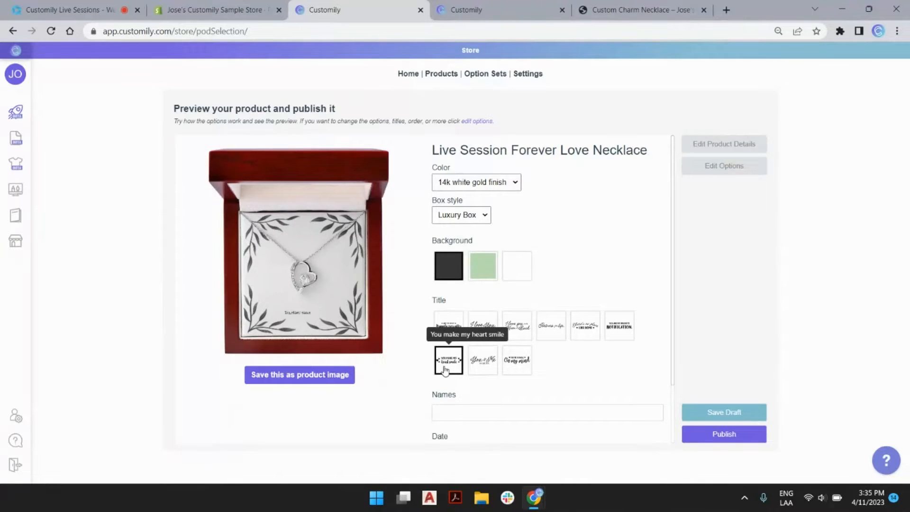
Step: Fill in the couple's names and the date 25/8/2015, then check the full-size preview
{"action": "scroll", "coordinate": [537, 281], "scroll_direction": "down", "scroll_amount": 2}
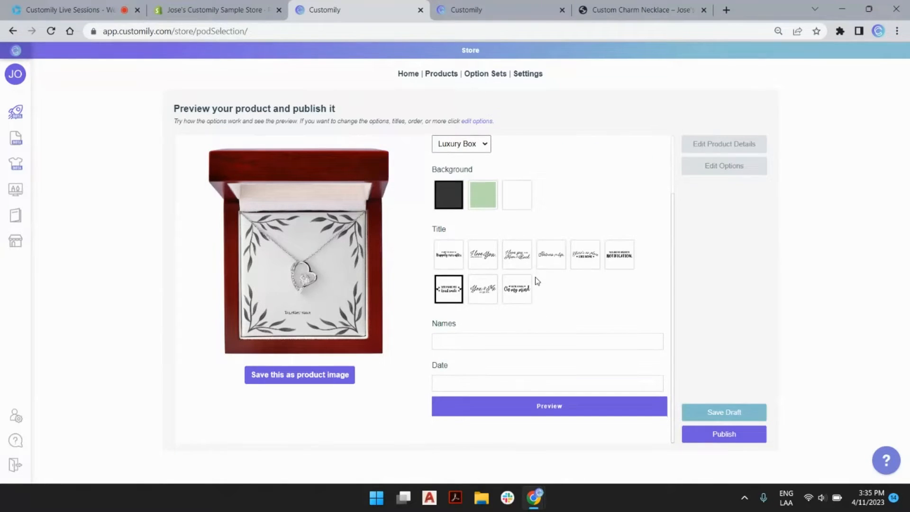
{"action": "left_click", "coordinate": [496, 342]}
{"action": "left_click", "coordinate": [505, 371]}
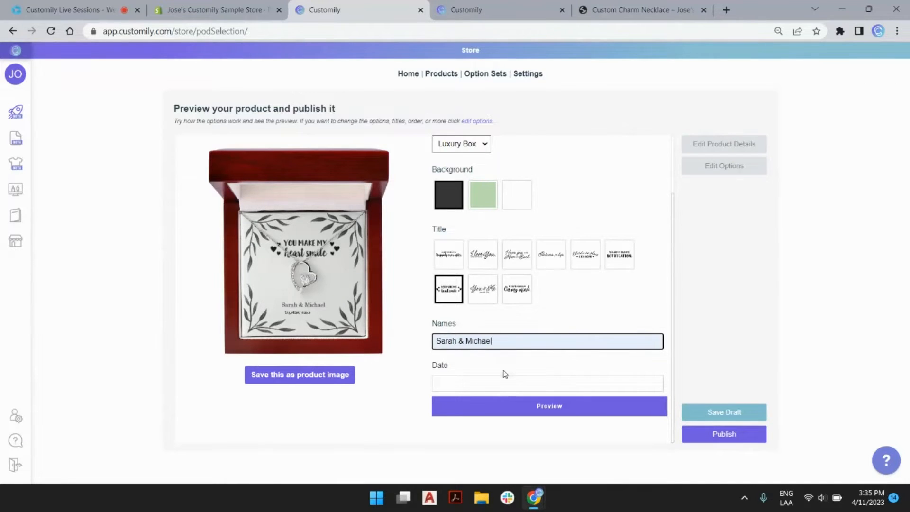
{"action": "left_click", "coordinate": [490, 381]}
{"action": "left_click", "coordinate": [518, 409]}
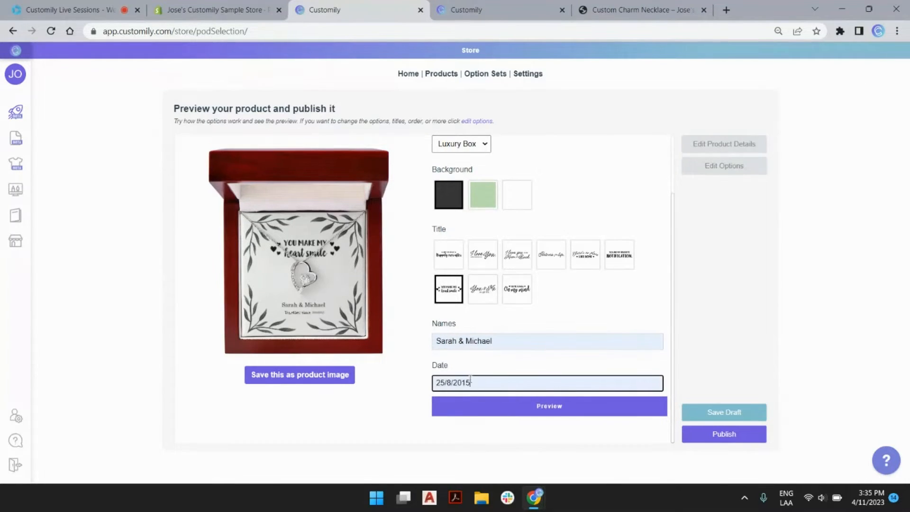
{"action": "left_click", "coordinate": [500, 410]}
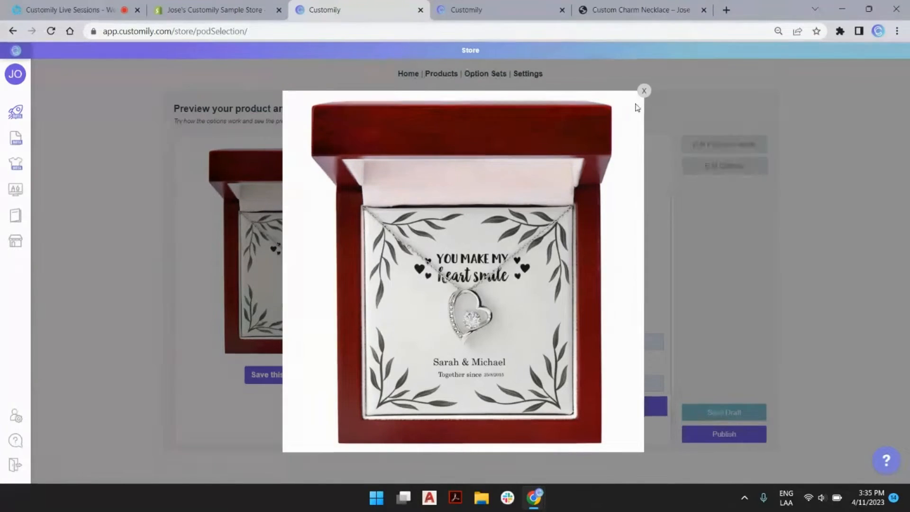
{"action": "left_click", "coordinate": [643, 91]}
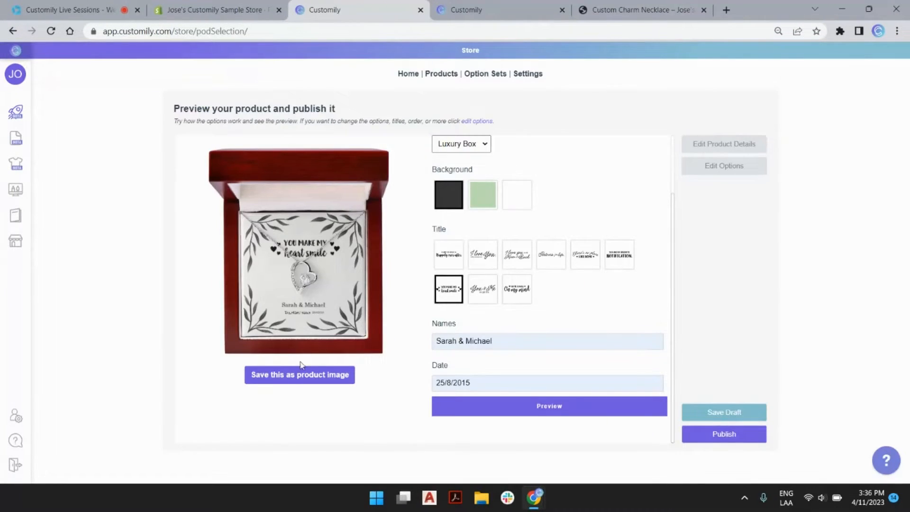
Step: Save the black personalised card as the product image and publish Live Session Forever Love Necklace
{"action": "left_click", "coordinate": [327, 379]}
{"action": "left_click", "coordinate": [724, 432]}
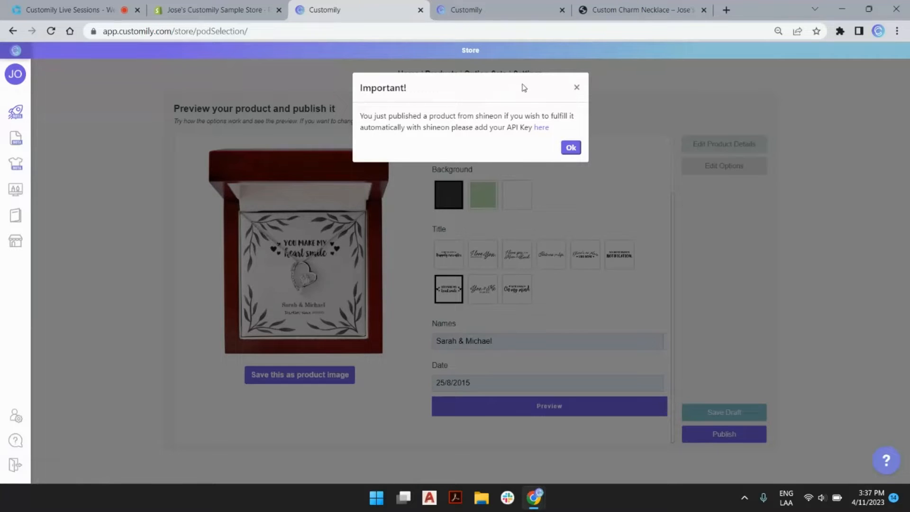
Step: On the live Shopify page, choose the green background and the 'Partners for life' title
{"action": "mouse_move", "coordinate": [30, 242]}
{"action": "left_click", "coordinate": [570, 147]}
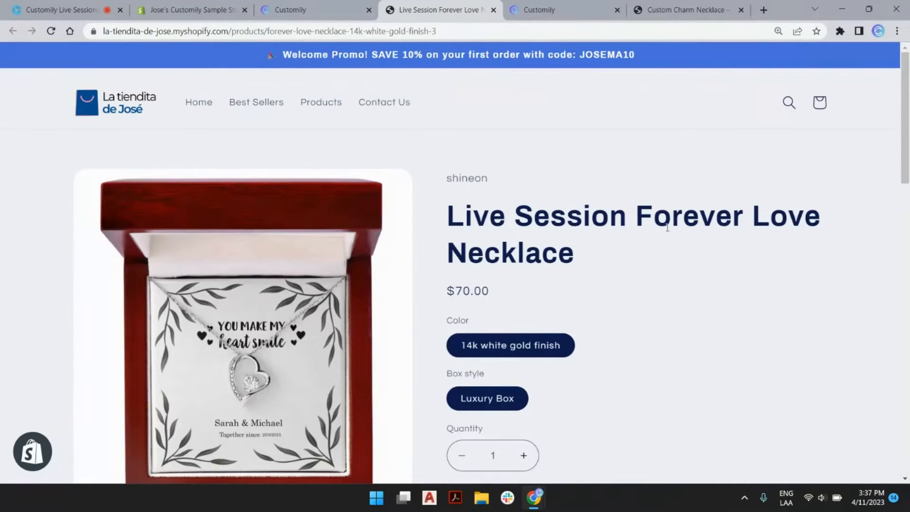
{"action": "scroll", "coordinate": [668, 223], "scroll_direction": "down", "scroll_amount": 3}
{"action": "scroll", "coordinate": [667, 225], "scroll_direction": "down", "scroll_amount": 1}
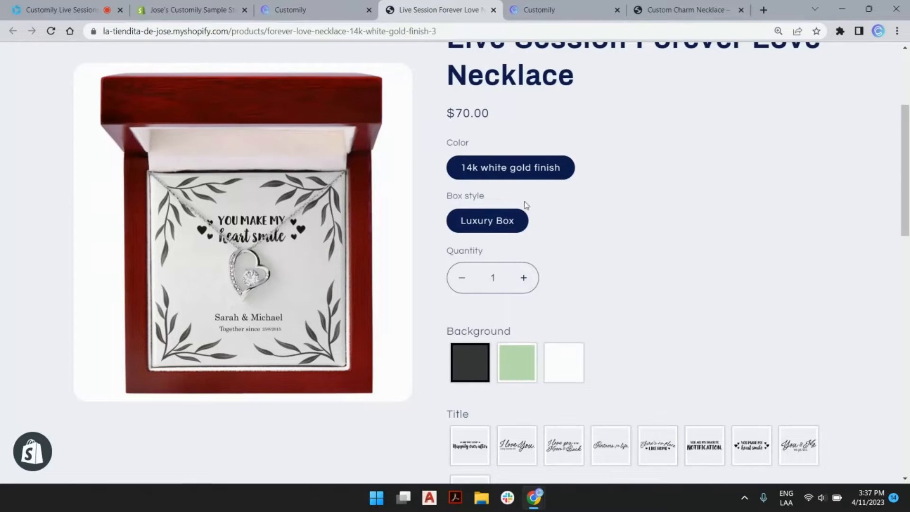
{"action": "scroll", "coordinate": [628, 152], "scroll_direction": "down", "scroll_amount": 1}
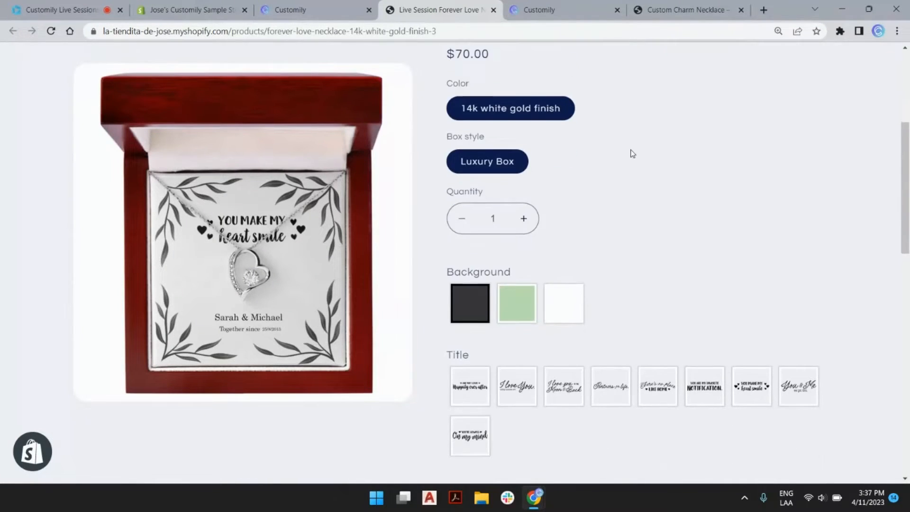
{"action": "scroll", "coordinate": [630, 154], "scroll_direction": "down", "scroll_amount": 1}
{"action": "left_click", "coordinate": [518, 244]}
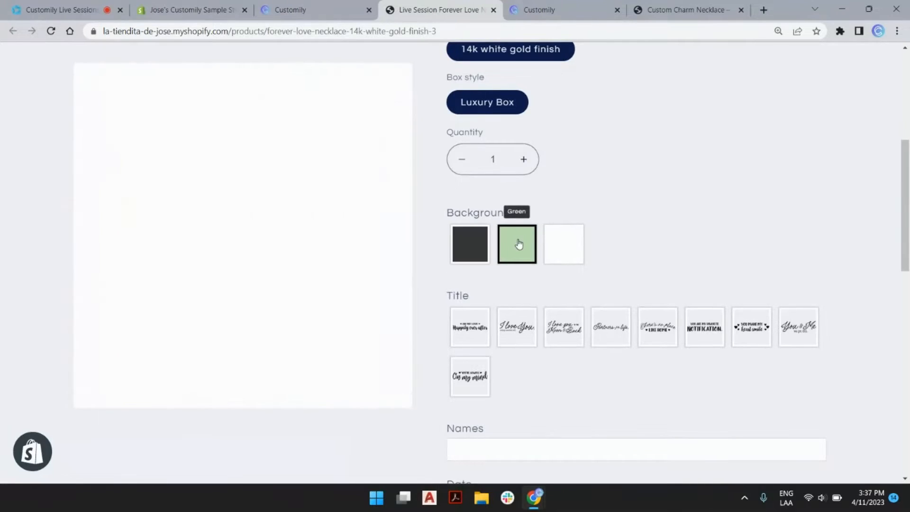
{"action": "left_click", "coordinate": [611, 327]}
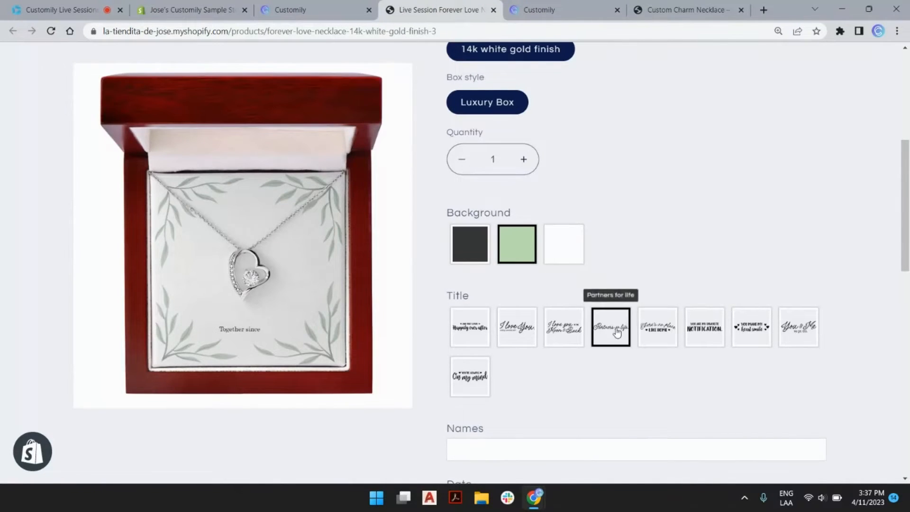
Step: Enter the couple's names and the date 2012, check the enlarged preview, then return to Customily
{"action": "scroll", "coordinate": [565, 174], "scroll_direction": "down", "scroll_amount": 2}
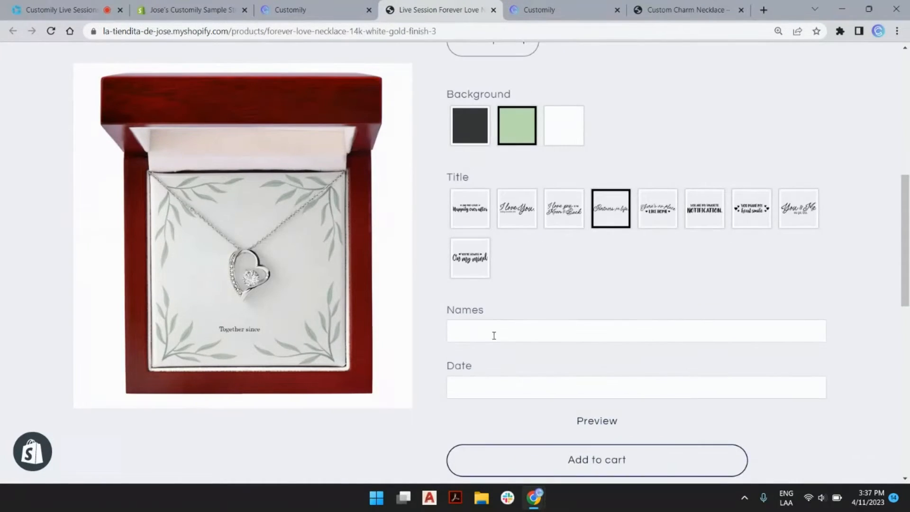
{"action": "left_click", "coordinate": [495, 330]}
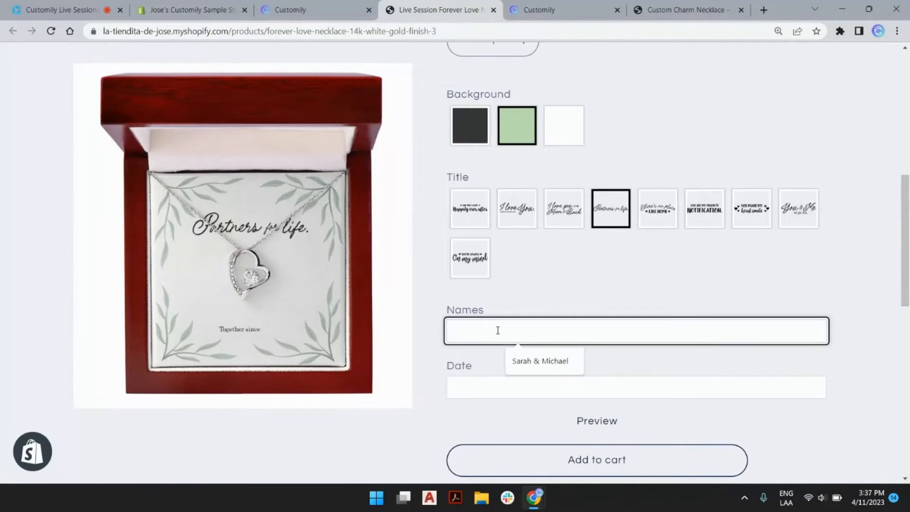
{"action": "type", "text": "Laura "}
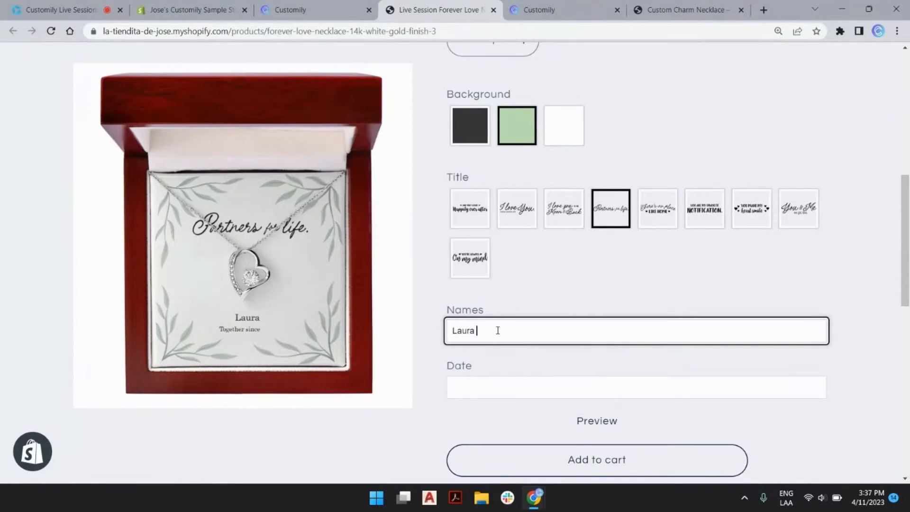
{"action": "type", "text": "& Ds"}
{"action": "key", "text": "BackSpace"}
{"action": "type", "text": "aniel"}
{"action": "key", "text": "Tab"}
{"action": "type", "text": "20"}
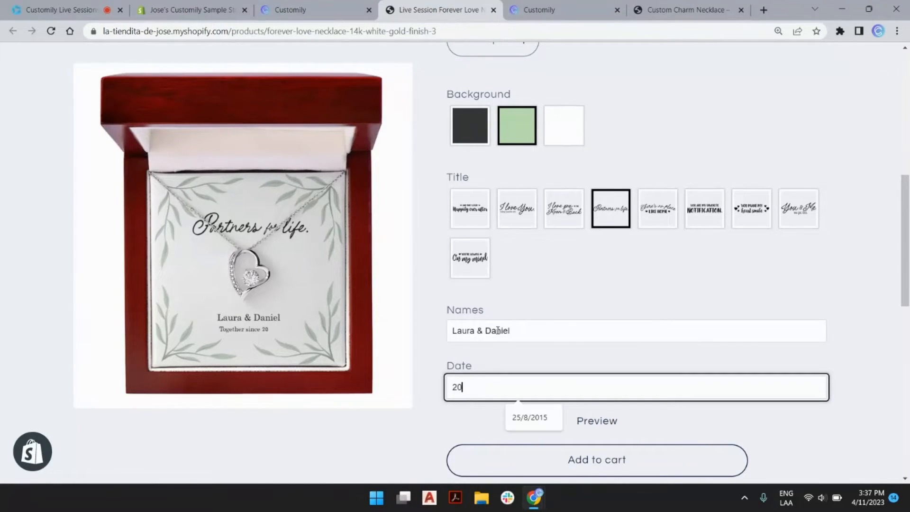
{"action": "type", "text": "12"}
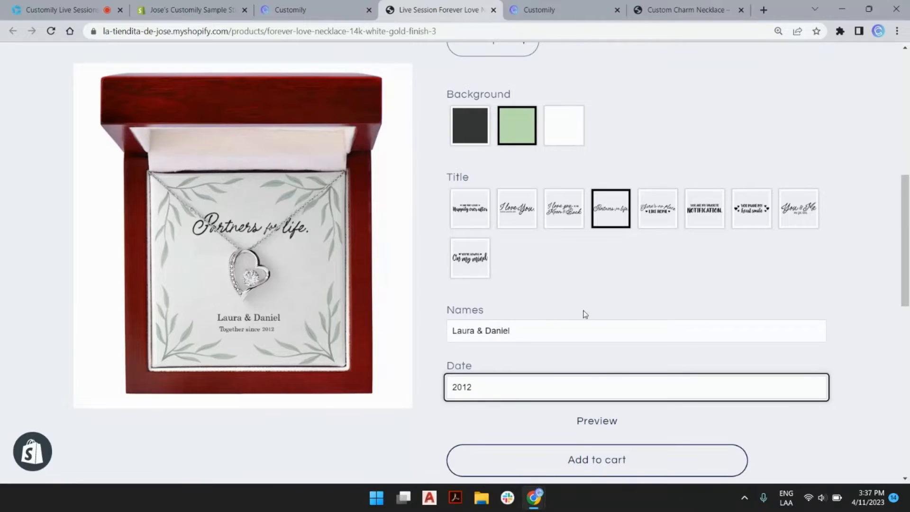
{"action": "left_click", "coordinate": [595, 421]}
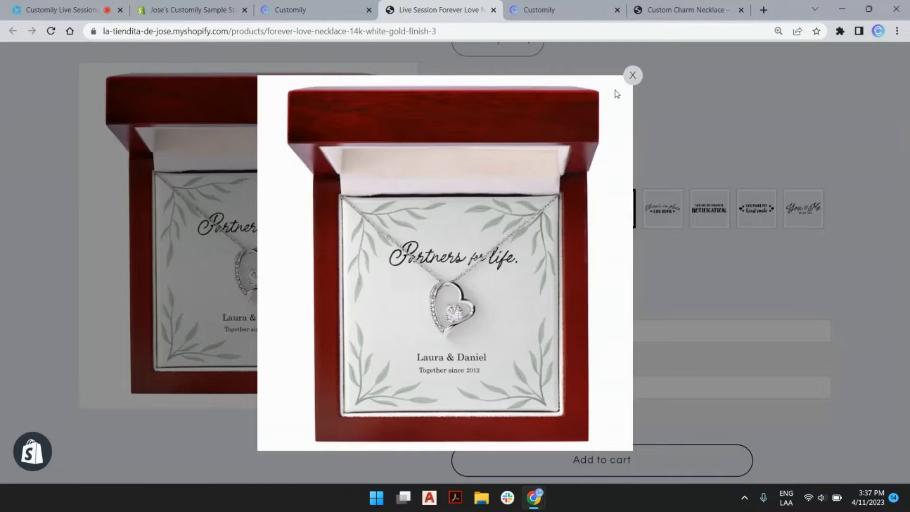
{"action": "left_click", "coordinate": [632, 76]}
{"action": "scroll", "coordinate": [640, 462], "scroll_direction": "up", "scroll_amount": 5}
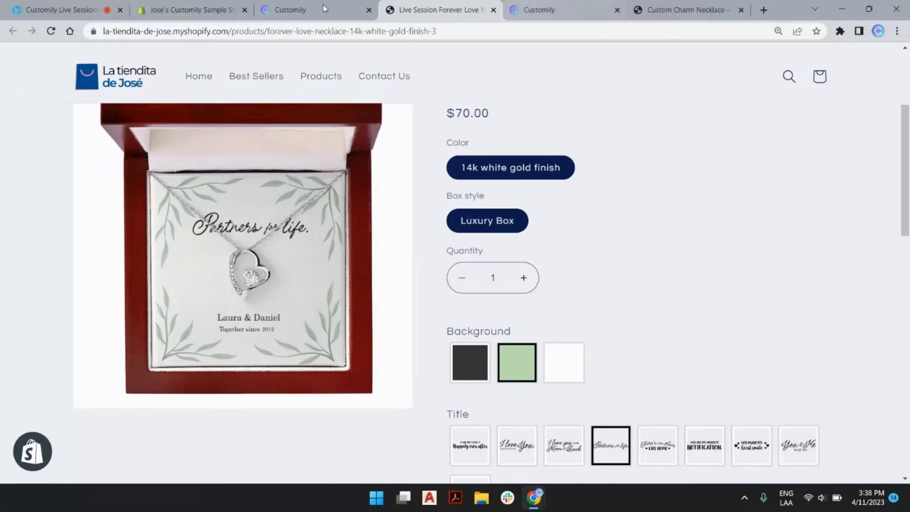
{"action": "left_click", "coordinate": [287, 10]}
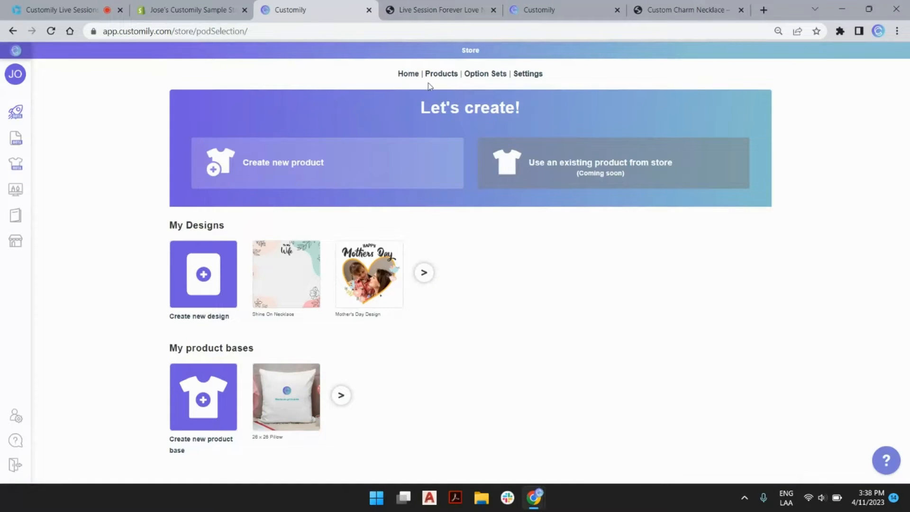
Step: Sort the templates by Last Modified descending, then open the Option Sets list in the other Customily tab
{"action": "mouse_move", "coordinate": [16, 112]}
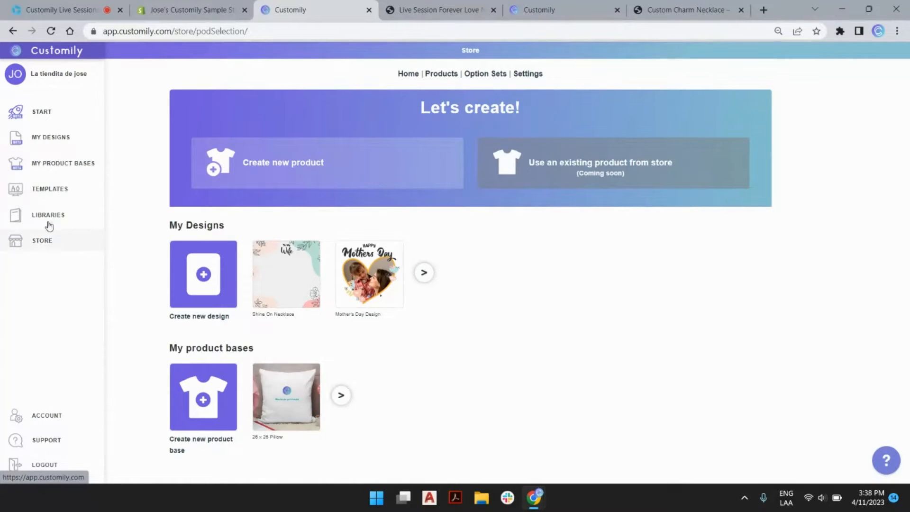
{"action": "left_click", "coordinate": [52, 189]}
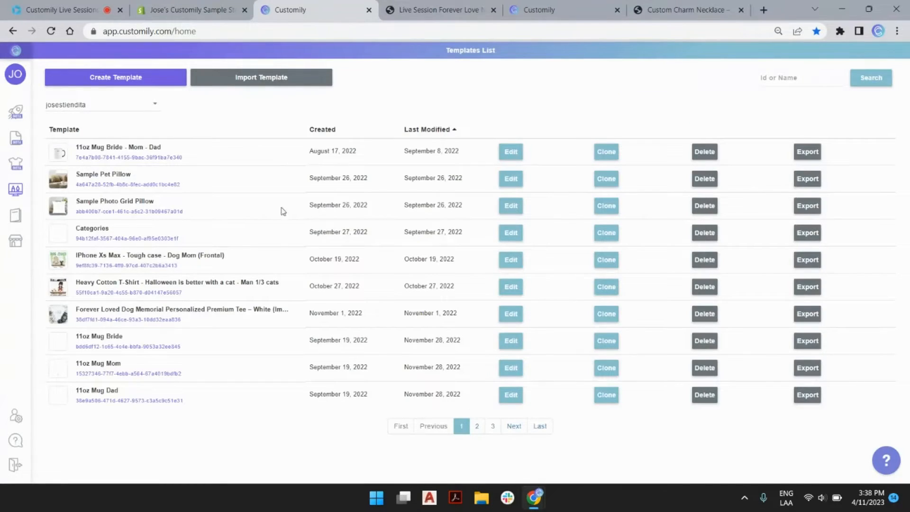
{"action": "left_click", "coordinate": [455, 131]}
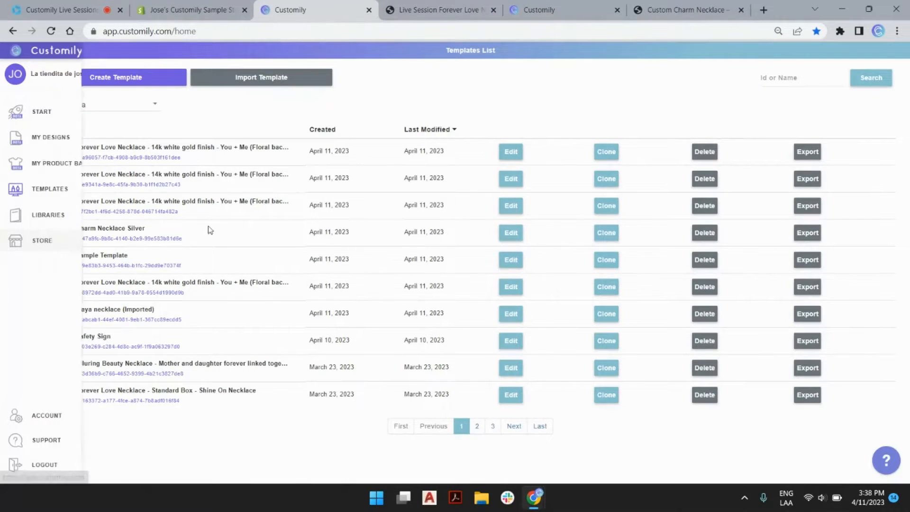
{"action": "left_click", "coordinate": [559, 6]}
{"action": "left_click", "coordinate": [488, 74]}
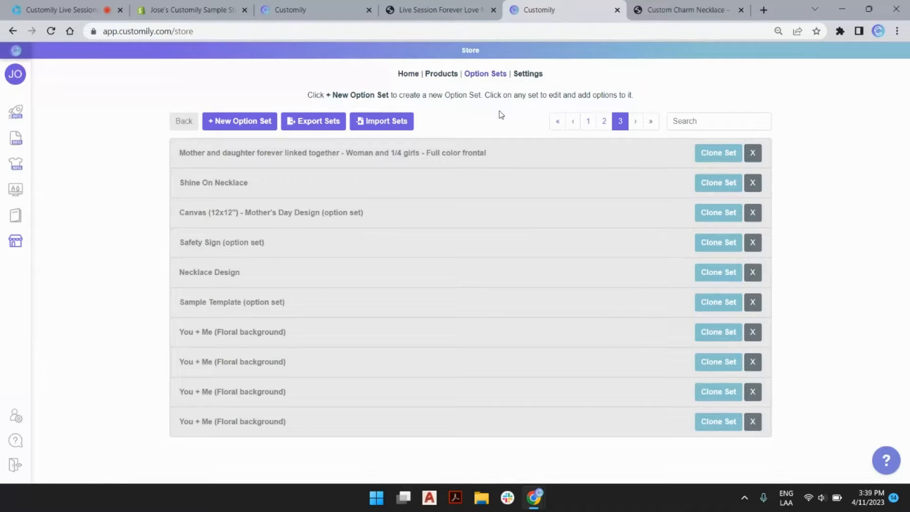
Step: Return to the Templates List from the left sidebar's TEMPLATES entry
{"action": "mouse_move", "coordinate": [16, 163]}
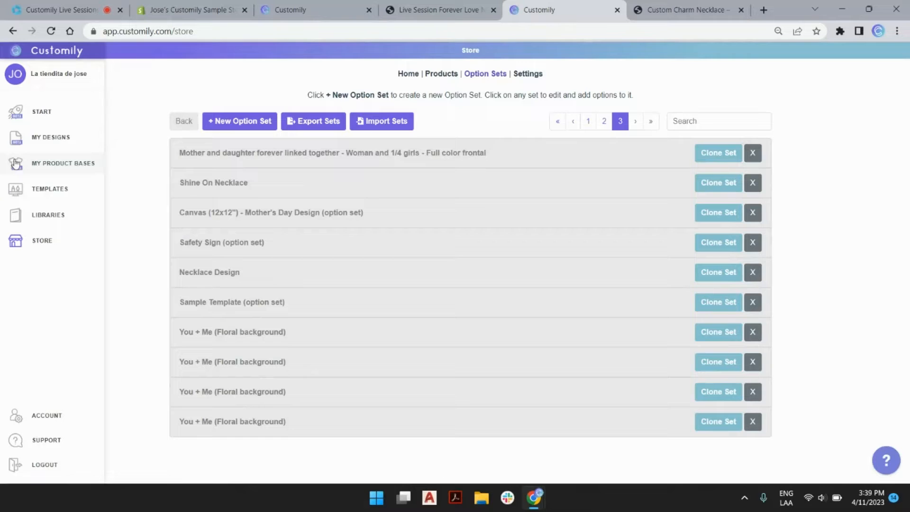
{"action": "left_click", "coordinate": [48, 190]}
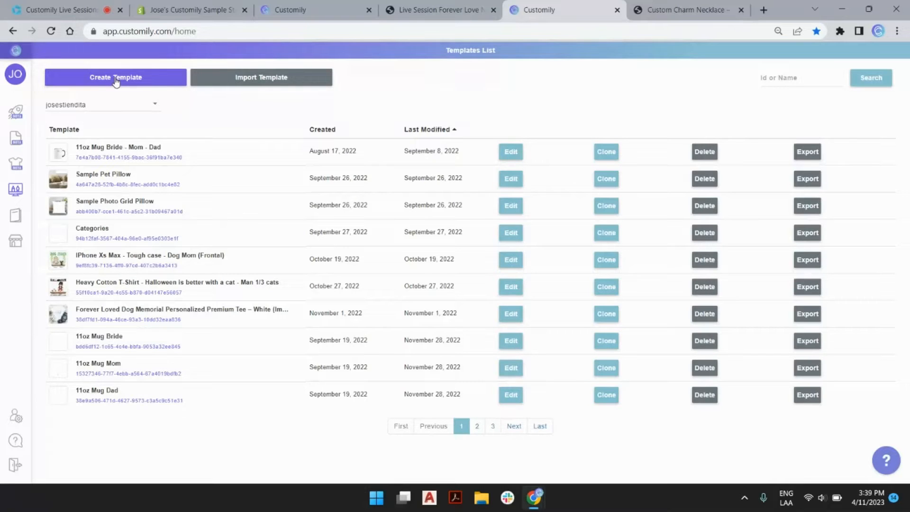
{"action": "mouse_move", "coordinate": [24, 113]}
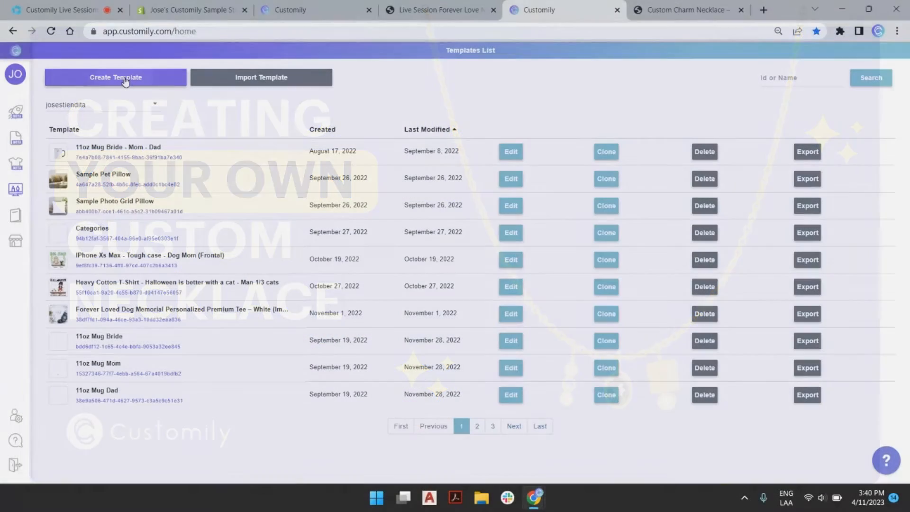
Step: Name a new template 'Live Session Charm Necklace' and create its 100 × 100 mm blank page
{"action": "left_click", "coordinate": [125, 80]}
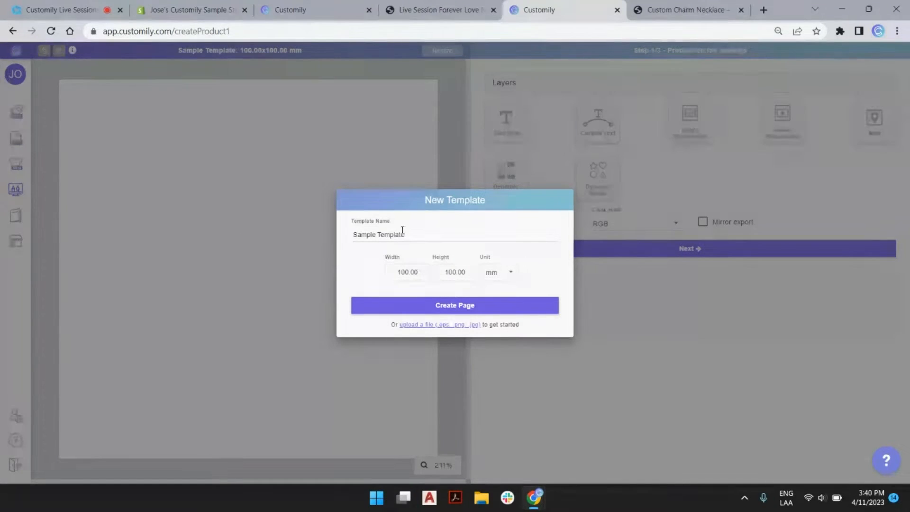
{"action": "triple_click", "coordinate": [383, 233]}
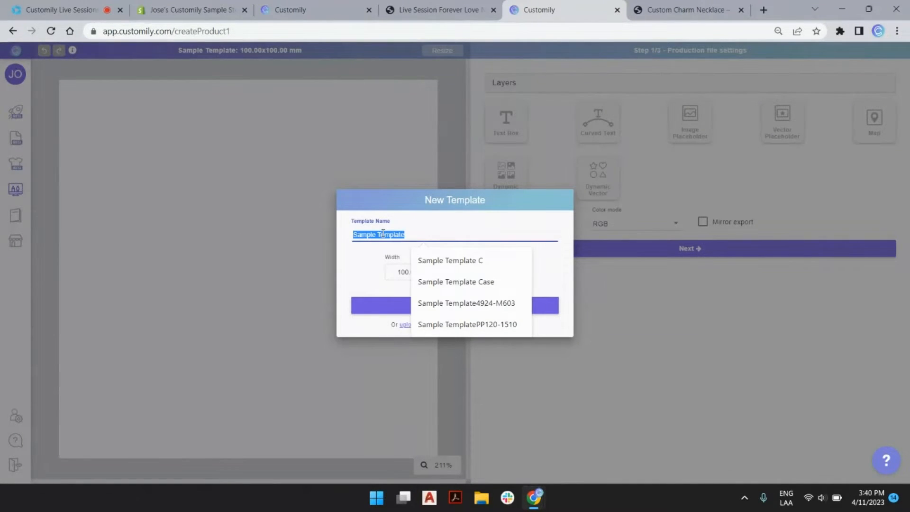
{"action": "type", "text": "Live Se"}
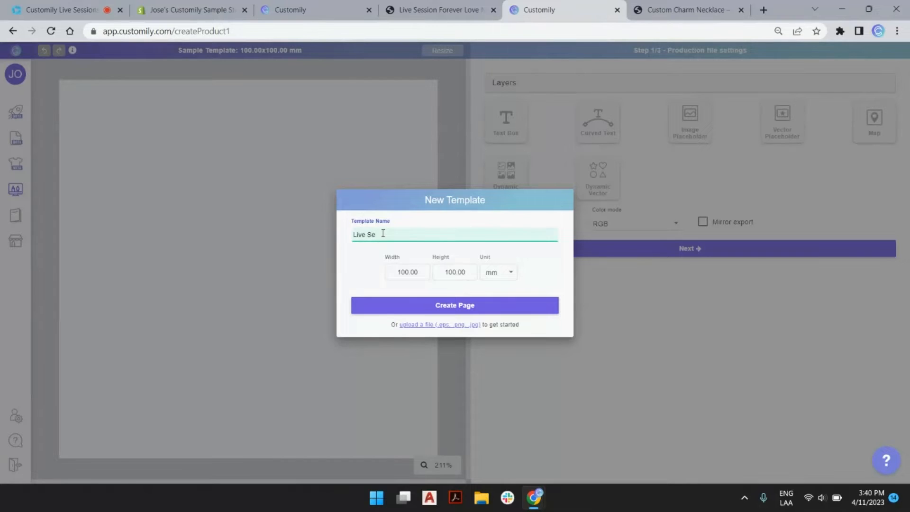
{"action": "type", "text": "ssion Charm Necklace"}
{"action": "left_click", "coordinate": [473, 308]}
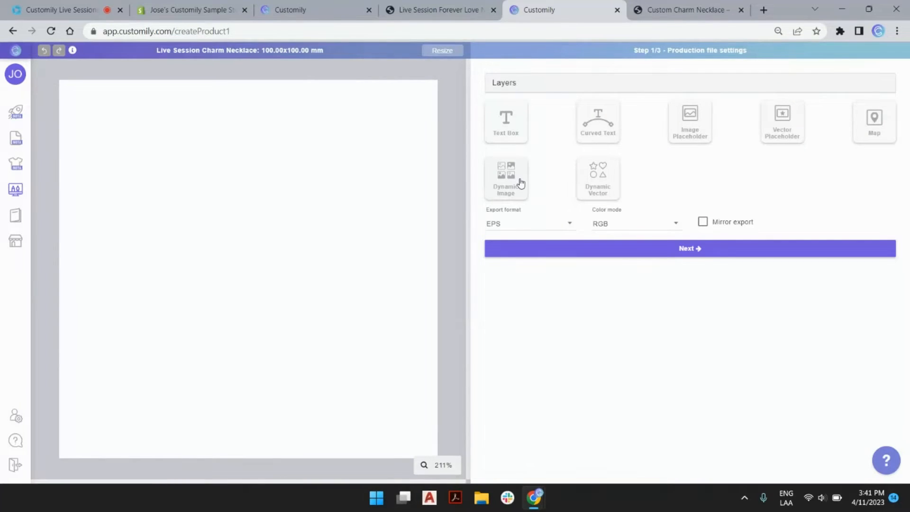
Step: Add the Image Selection 1 dynamic image layer and try its Option spinner values
{"action": "left_click", "coordinate": [519, 182]}
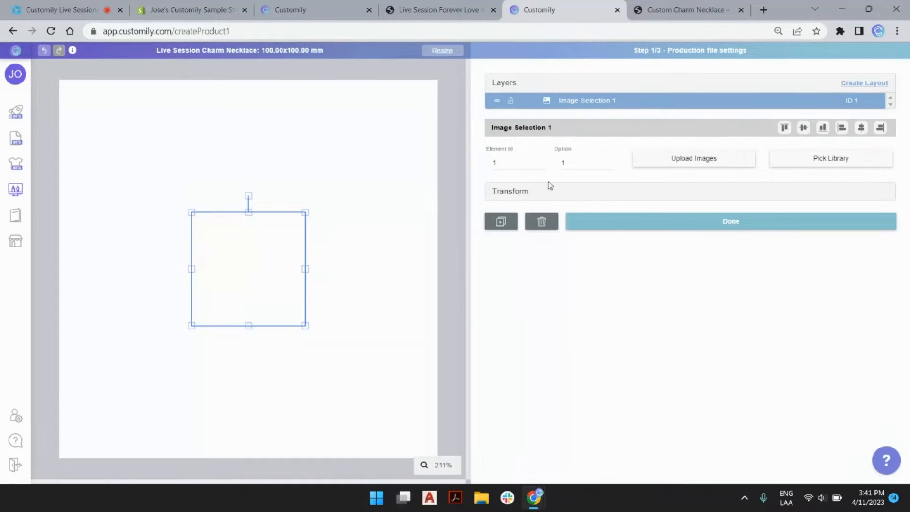
{"action": "double_click", "coordinate": [610, 160]}
{"action": "left_click", "coordinate": [609, 161]}
{"action": "left_click", "coordinate": [609, 161]}
{"action": "left_click", "coordinate": [610, 161]}
{"action": "left_click", "coordinate": [610, 161]}
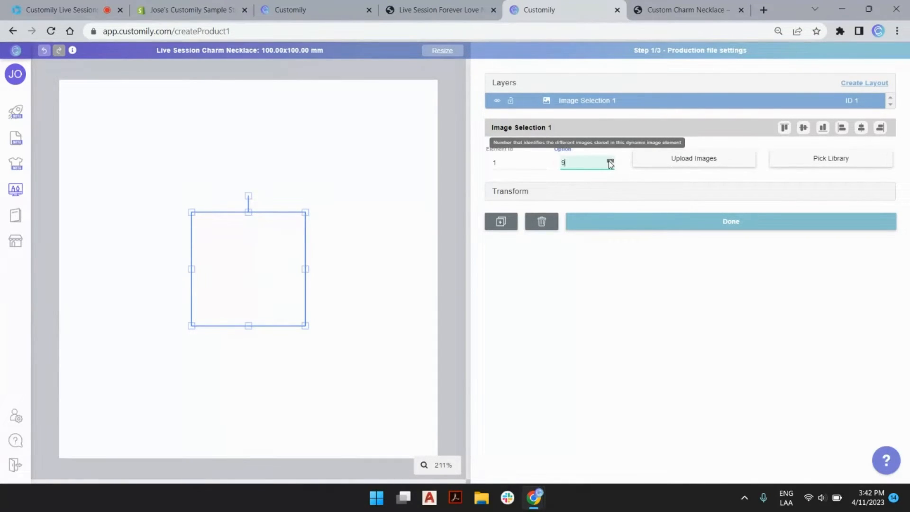
{"action": "left_click", "coordinate": [610, 161]}
{"action": "left_click", "coordinate": [609, 165]}
{"action": "left_click", "coordinate": [609, 165]}
{"action": "left_click", "coordinate": [609, 165]}
{"action": "left_click", "coordinate": [609, 165]}
{"action": "left_click", "coordinate": [609, 165]}
{"action": "left_click", "coordinate": [610, 165]}
{"action": "left_click", "coordinate": [610, 165]}
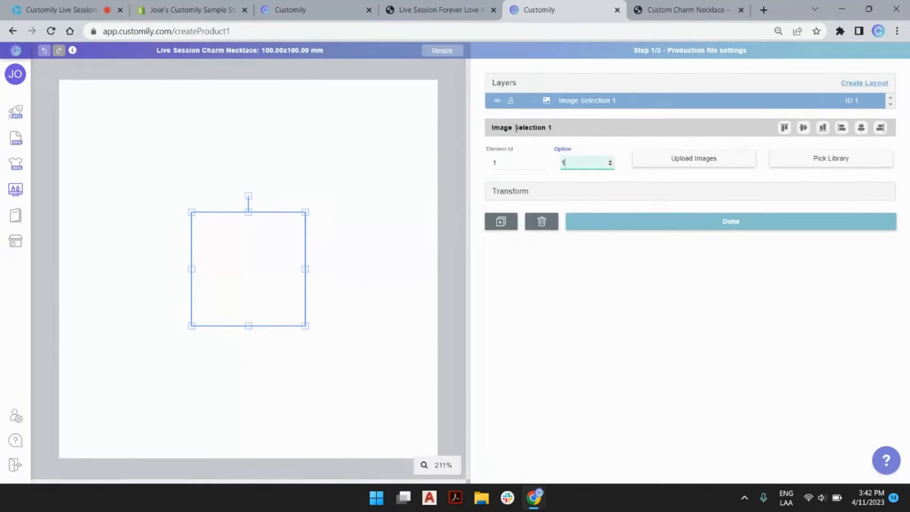
{"action": "left_click", "coordinate": [449, 128]}
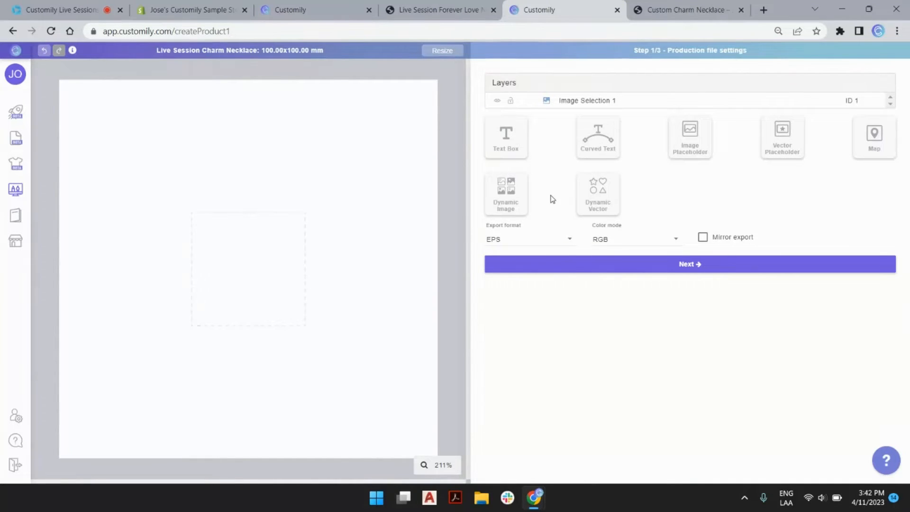
Step: Review the available export formats and keep EPS
{"action": "left_click", "coordinate": [571, 243]}
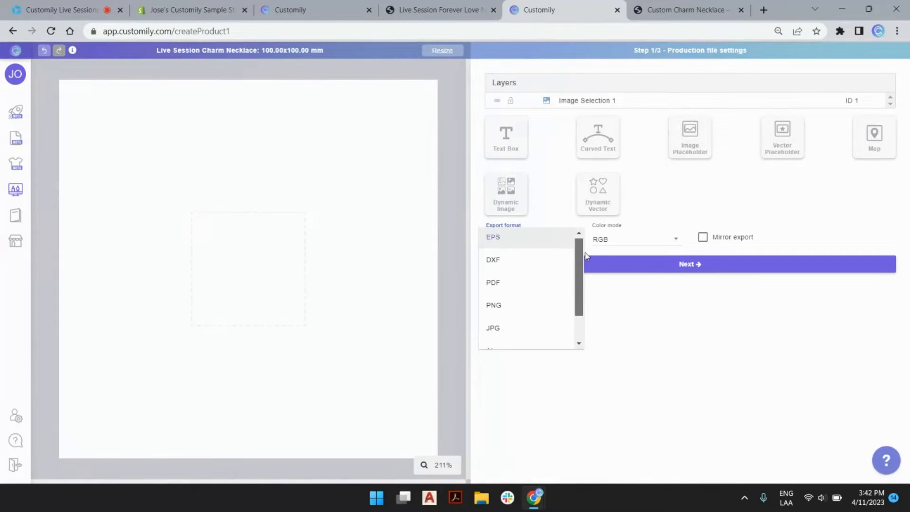
{"action": "left_click_drag", "start_coordinate": [578, 254], "coordinate": [578, 290]}
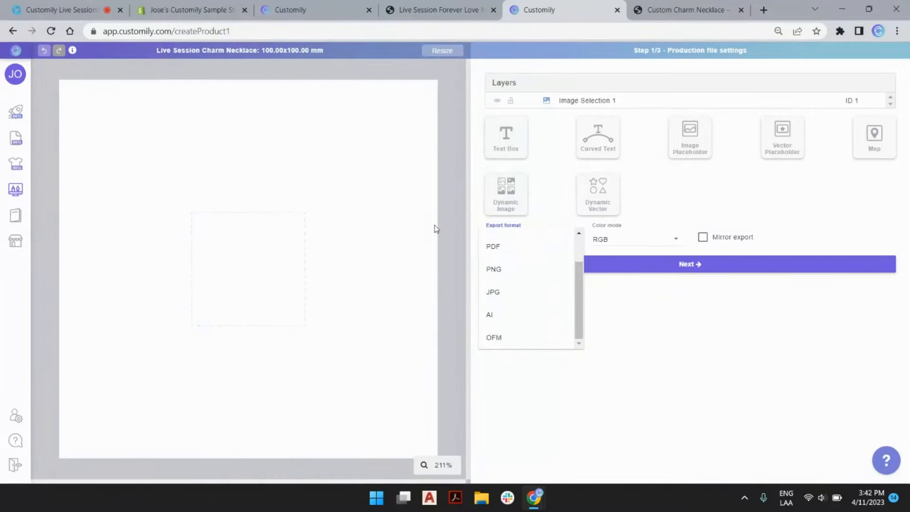
{"action": "left_click", "coordinate": [448, 227]}
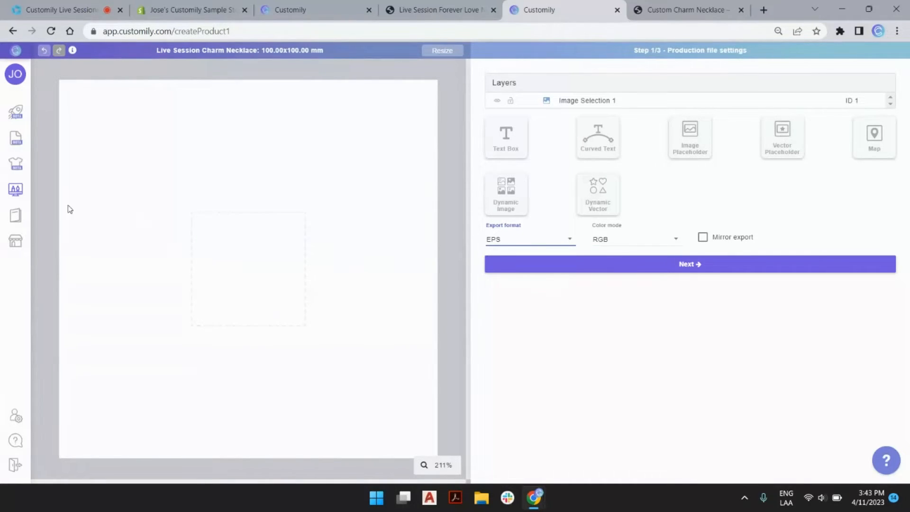
Step: From the templates tab, open the Image Libraries list and jump to its last page
{"action": "mouse_move", "coordinate": [5, 226]}
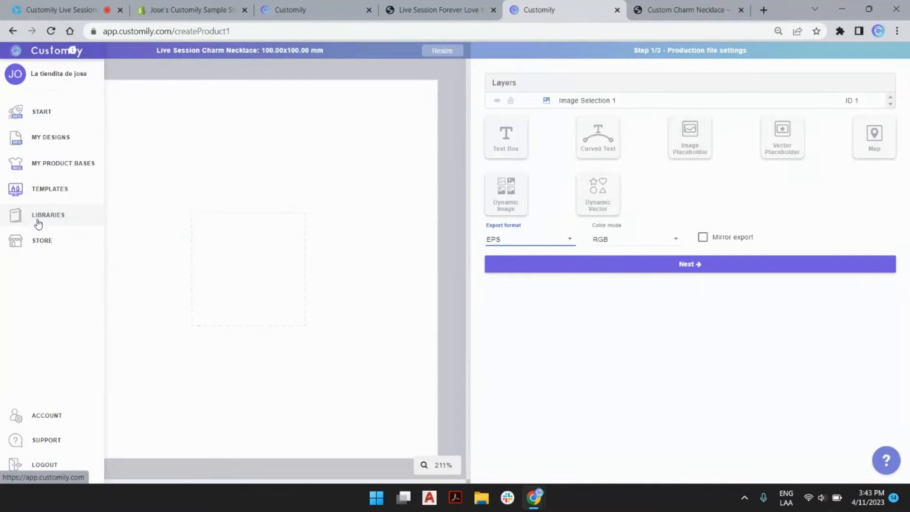
{"action": "left_click", "coordinate": [285, 9]}
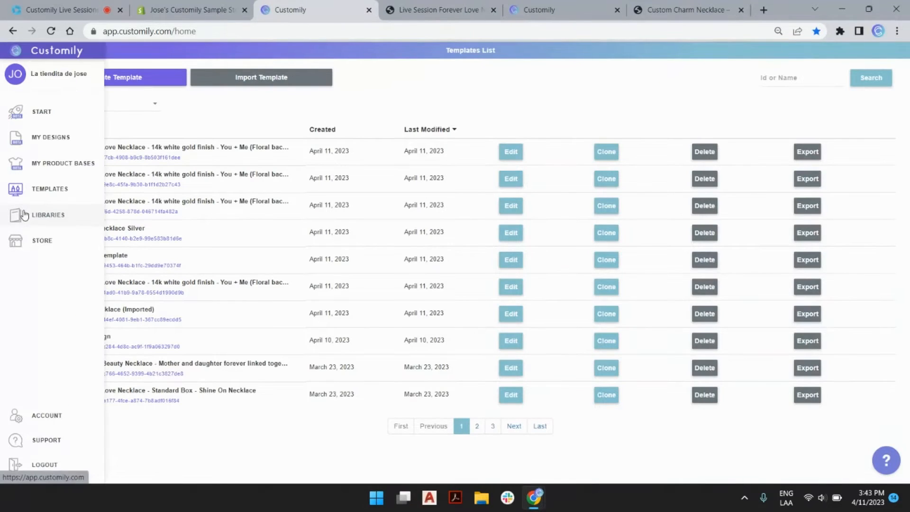
{"action": "left_click", "coordinate": [562, 10]}
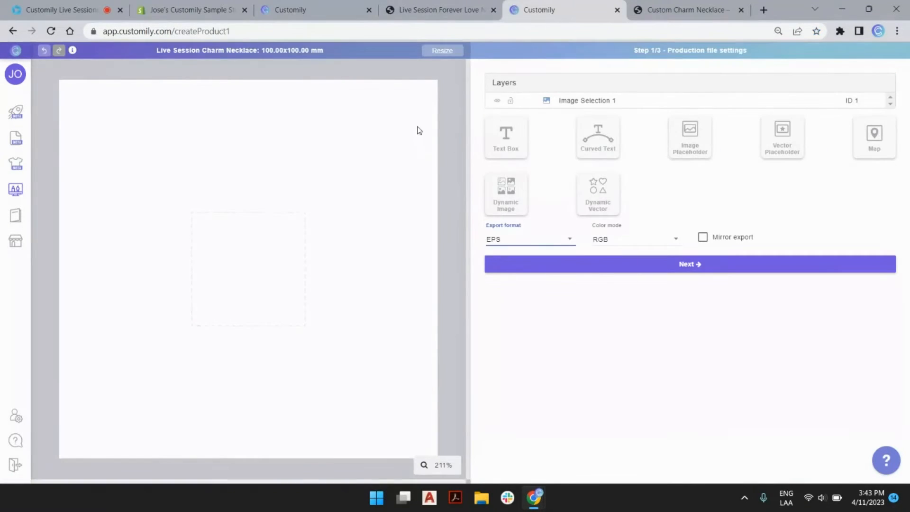
{"action": "left_click", "coordinate": [303, 9]}
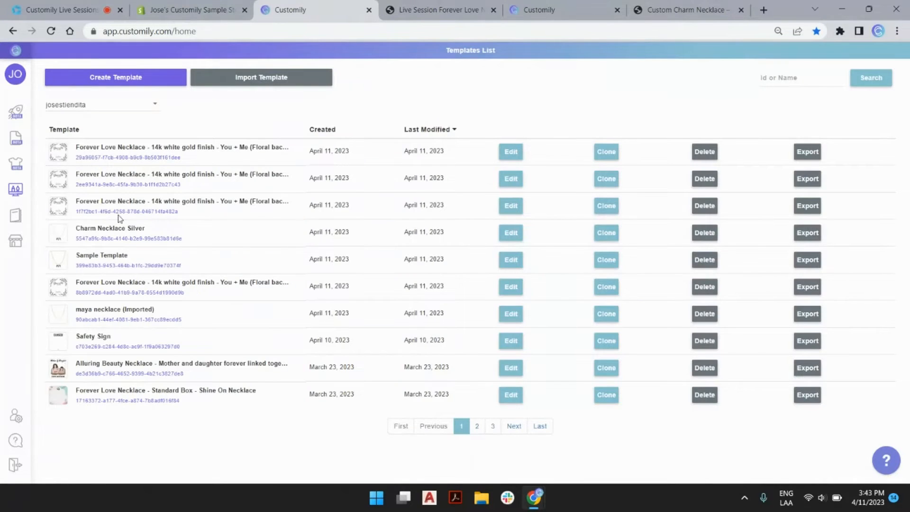
{"action": "mouse_move", "coordinate": [22, 220]}
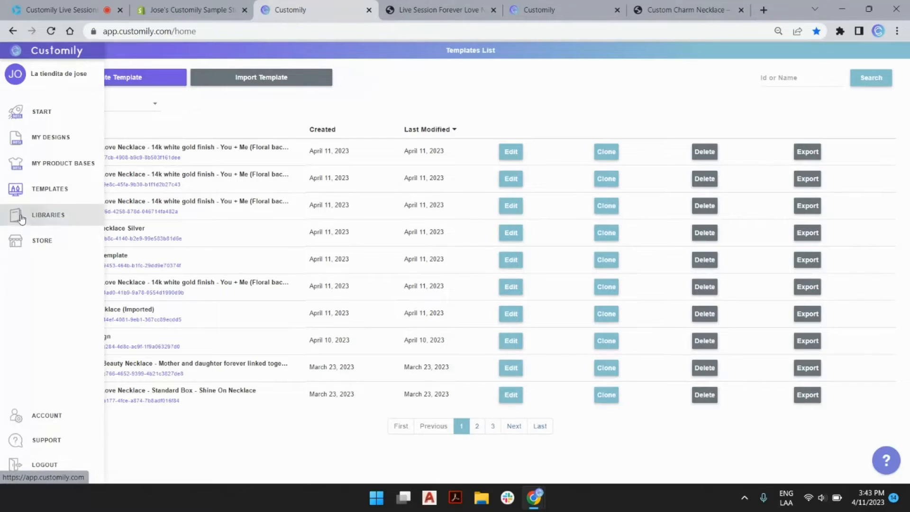
{"action": "left_click", "coordinate": [19, 217]}
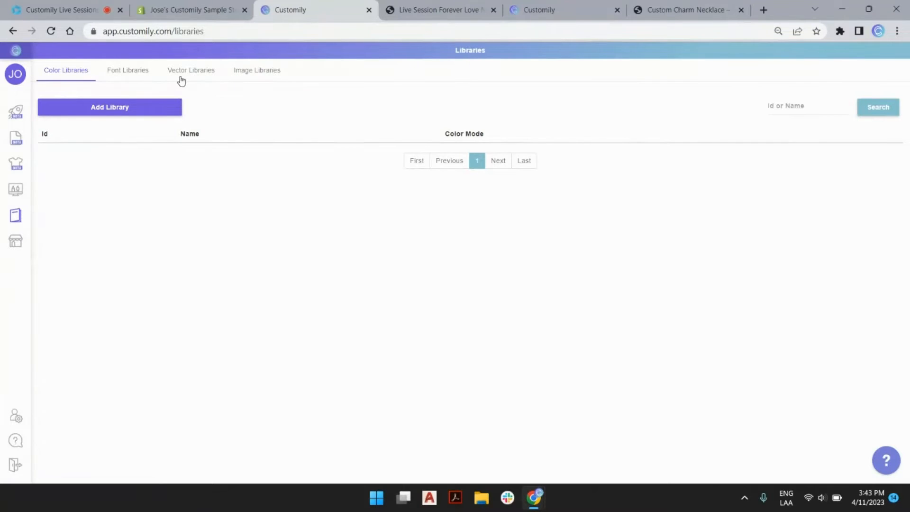
{"action": "left_click", "coordinate": [260, 79]}
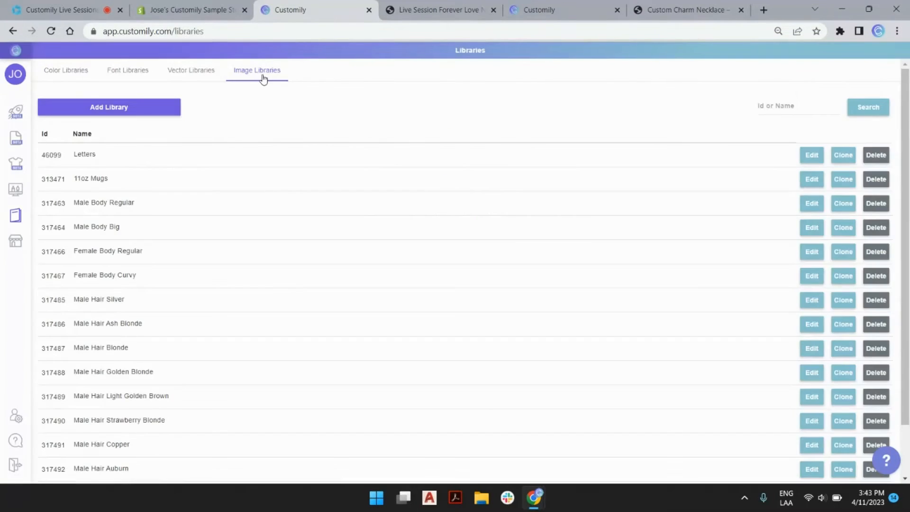
{"action": "scroll", "coordinate": [336, 118], "scroll_direction": "down", "scroll_amount": 2}
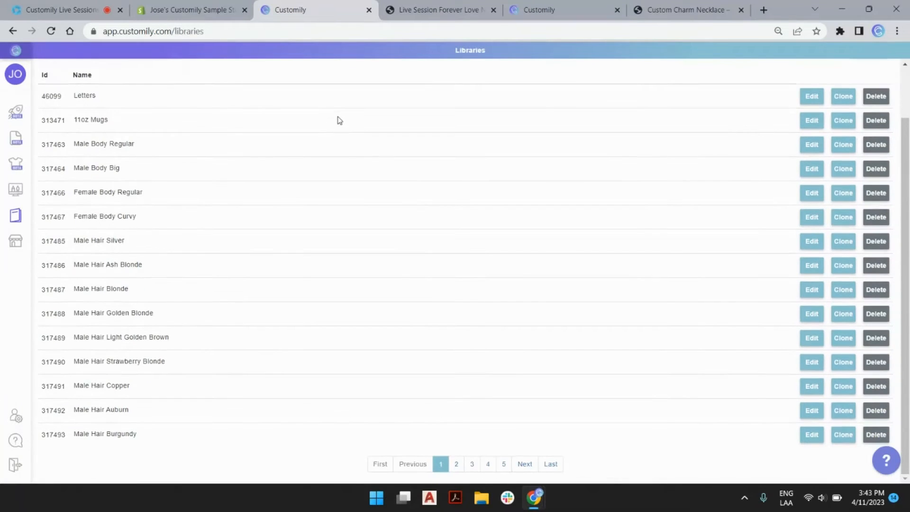
{"action": "left_click", "coordinate": [550, 463]}
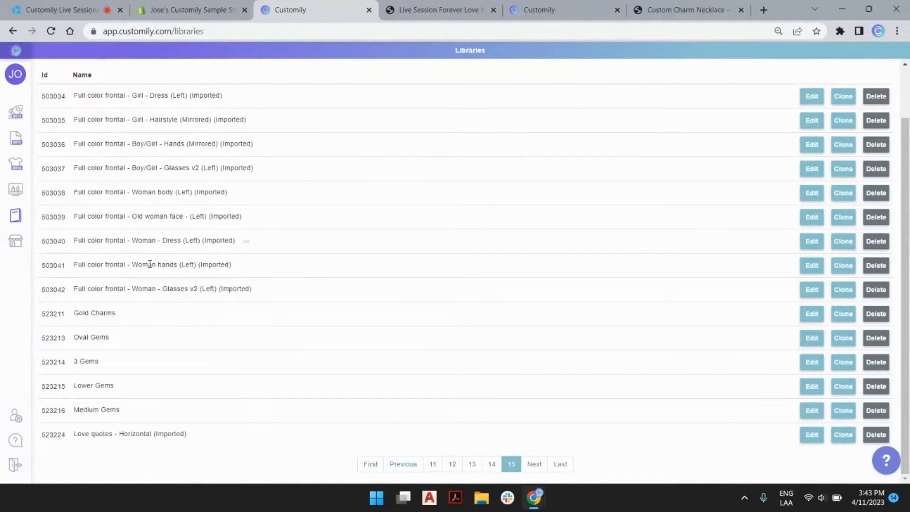
{"action": "mouse_move", "coordinate": [75, 314]}
{"action": "left_click", "coordinate": [675, 10]}
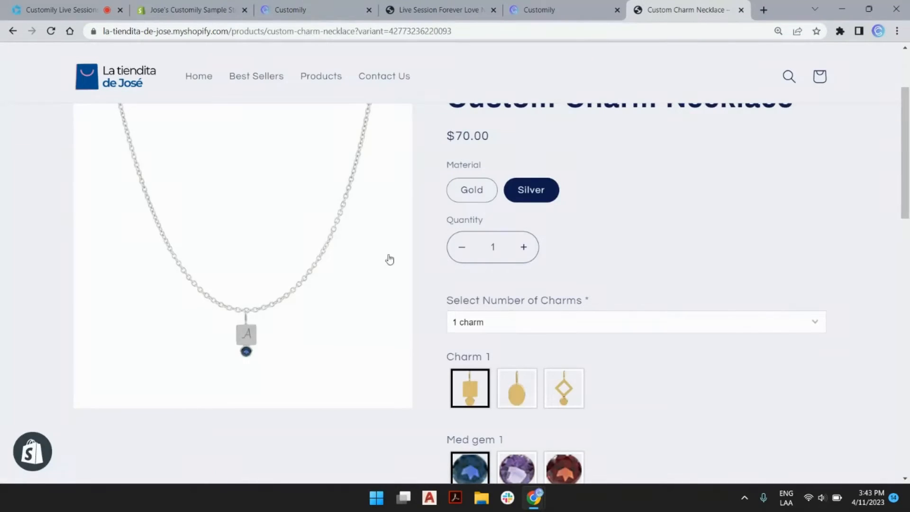
{"action": "scroll", "coordinate": [601, 355], "scroll_direction": "down", "scroll_amount": 3}
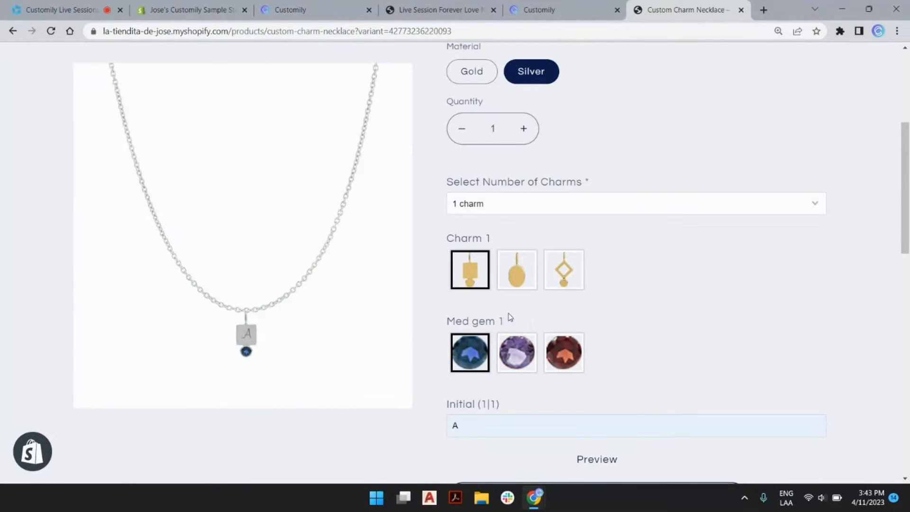
{"action": "left_click", "coordinate": [318, 4]}
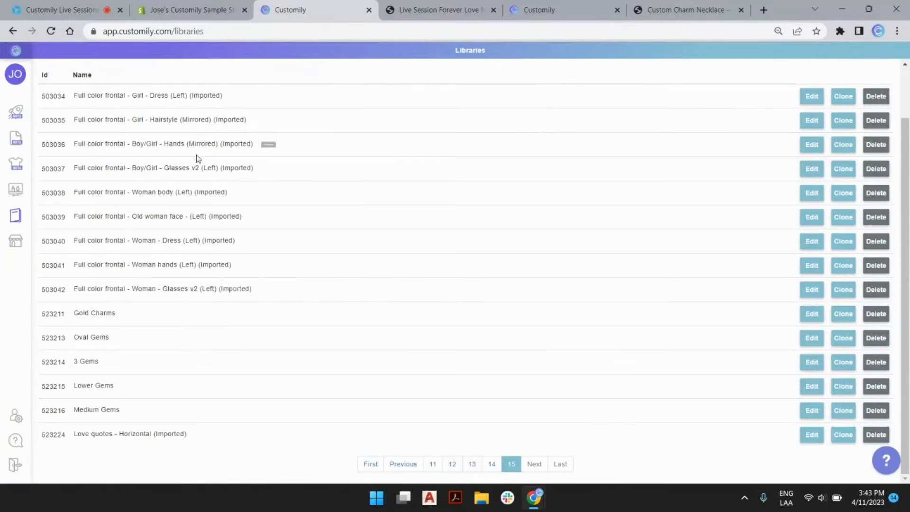
Step: Inspect the Gold Charms library, then return to the last libraries page and choose Add Library
{"action": "left_click", "coordinate": [811, 313]}
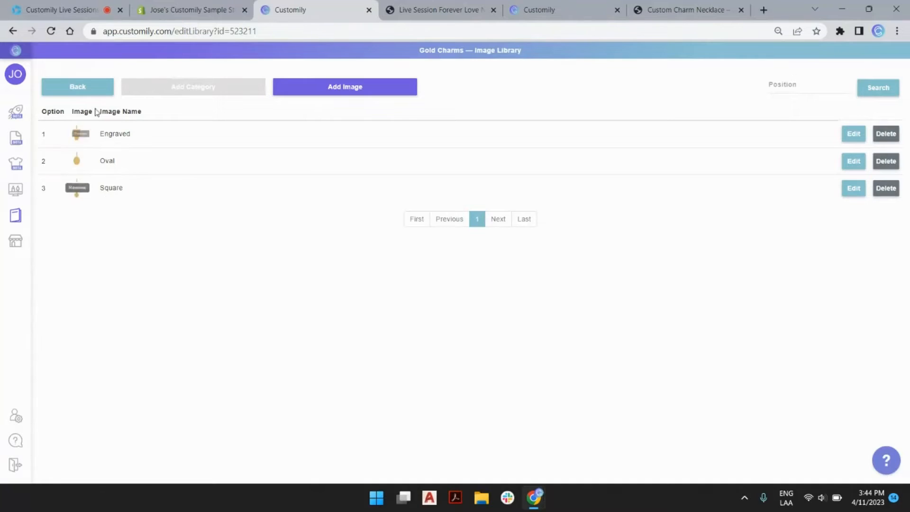
{"action": "left_click", "coordinate": [84, 85]}
{"action": "scroll", "coordinate": [411, 259], "scroll_direction": "down", "scroll_amount": 3}
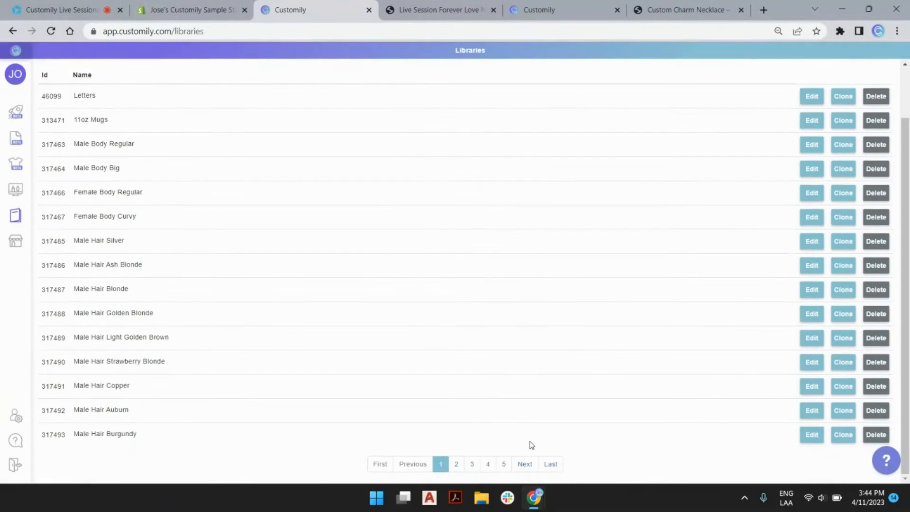
{"action": "left_click", "coordinate": [550, 464]}
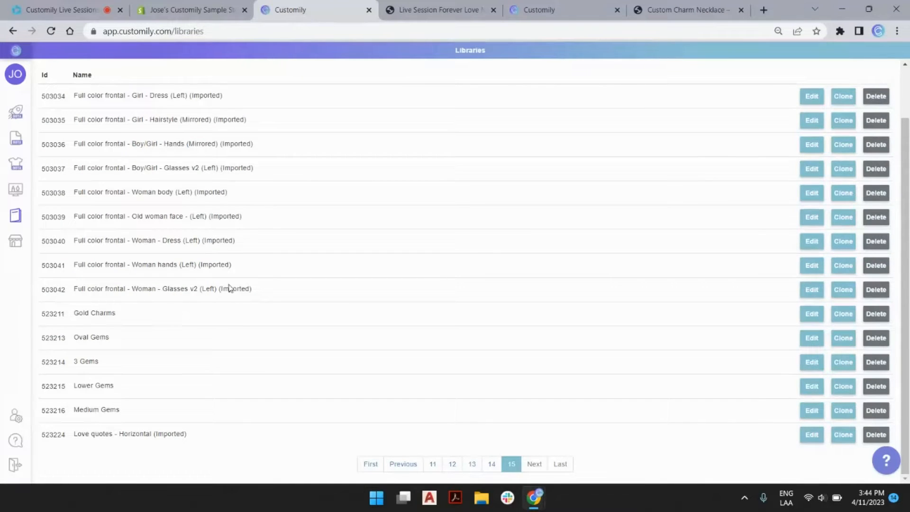
{"action": "scroll", "coordinate": [236, 265], "scroll_direction": "up", "scroll_amount": 2}
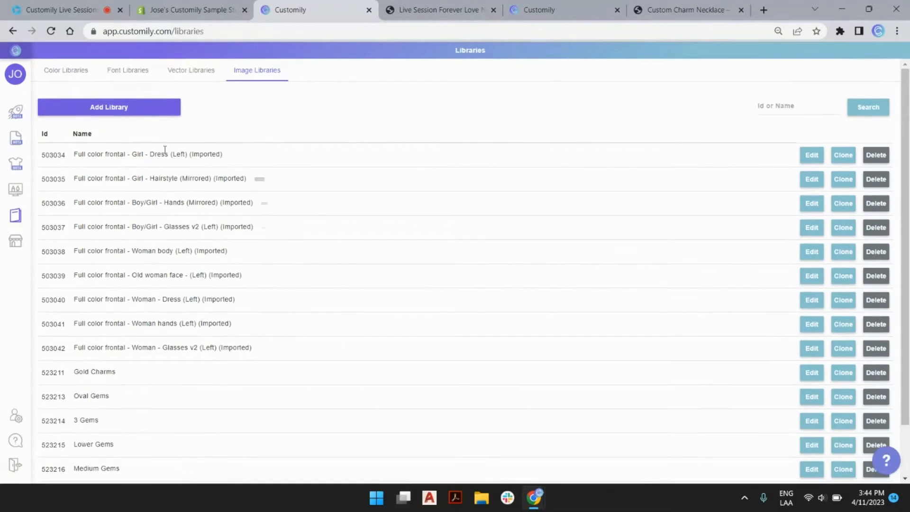
{"action": "left_click", "coordinate": [142, 114]}
Step: Name the new image library Silver Charms and create it
{"action": "triple_click", "coordinate": [432, 260]}
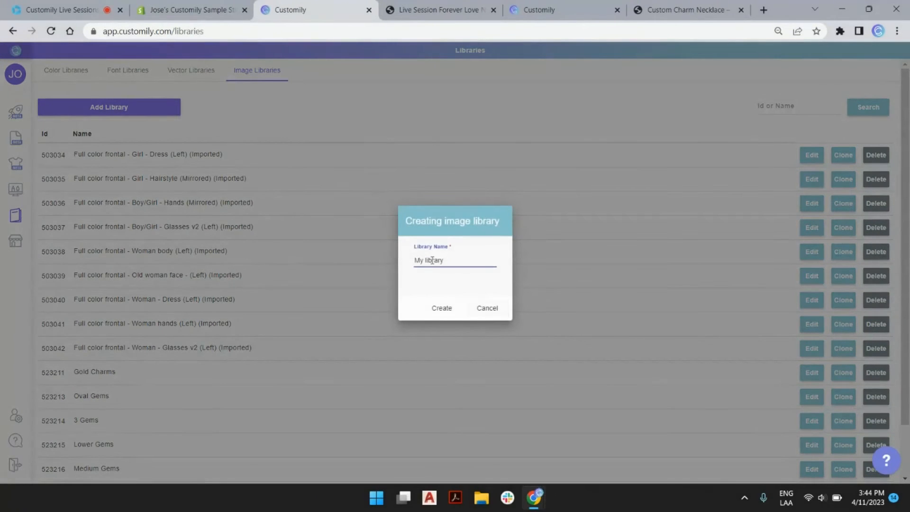
{"action": "type", "text": "Silver Chat"}
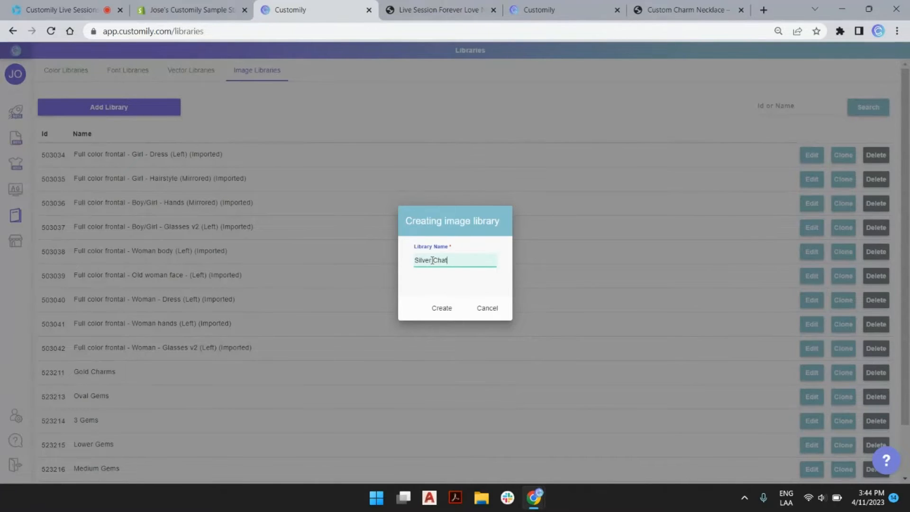
{"action": "type", "text": "rms"}
{"action": "left_click", "coordinate": [449, 310]}
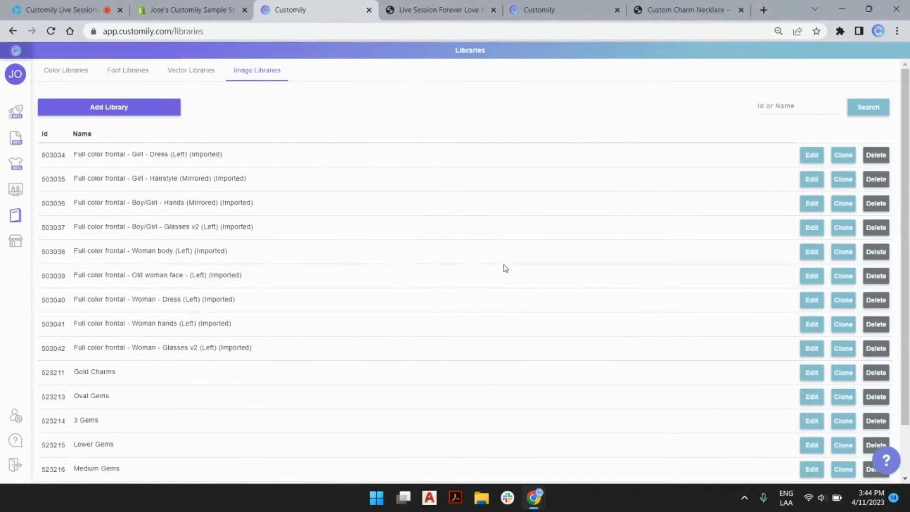
Step: Open Silver Charms from page 16 of the libraries and start adding images
{"action": "scroll", "coordinate": [505, 268], "scroll_direction": "down", "scroll_amount": 2}
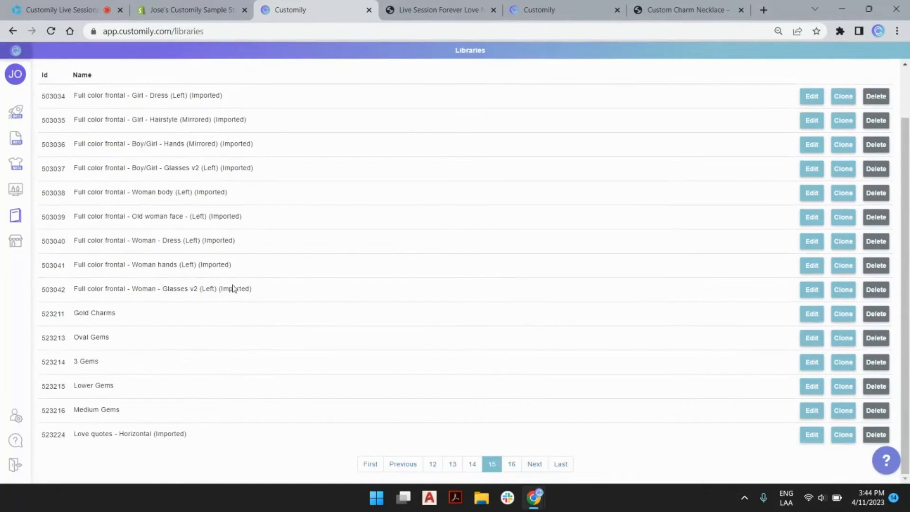
{"action": "left_click", "coordinate": [512, 464]}
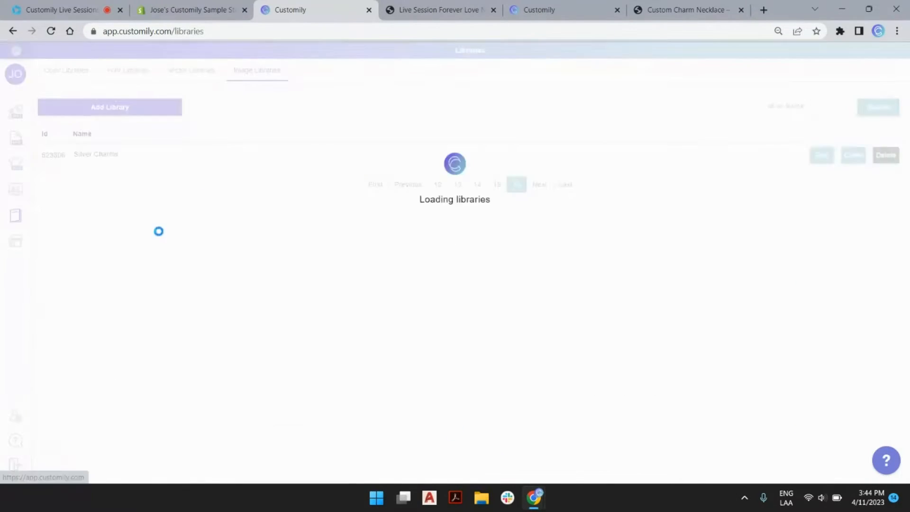
{"action": "left_click", "coordinate": [832, 154]}
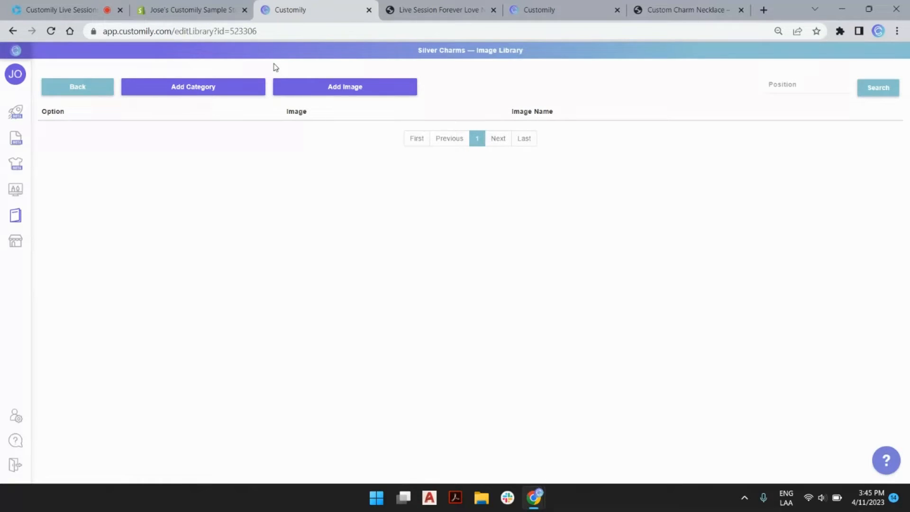
{"action": "left_click", "coordinate": [328, 89]}
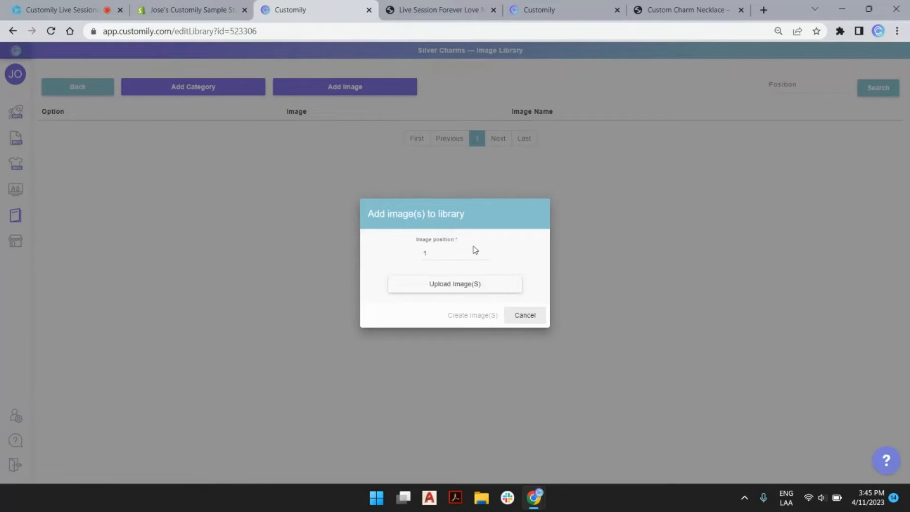
Step: Upload the Engraved, Oval and Square charm images into Silver Charms
{"action": "left_click", "coordinate": [426, 287]}
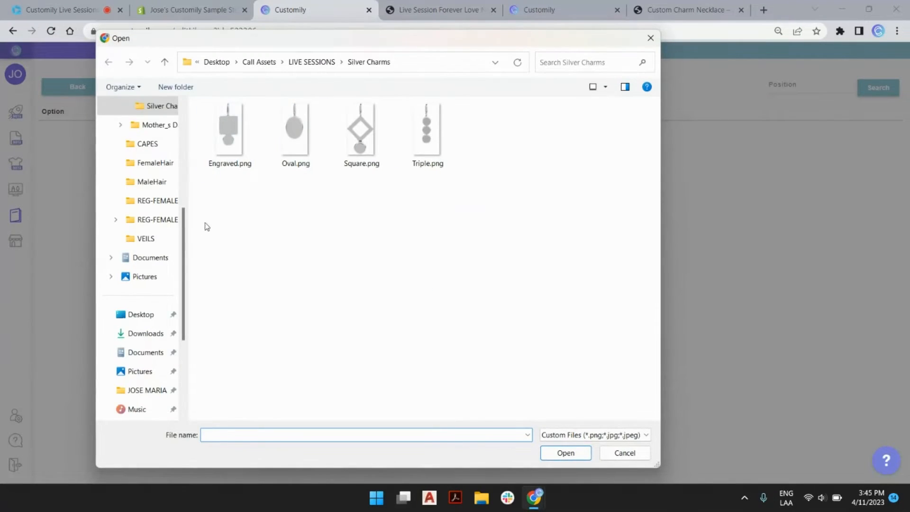
{"action": "left_click_drag", "start_coordinate": [223, 211], "coordinate": [394, 142]}
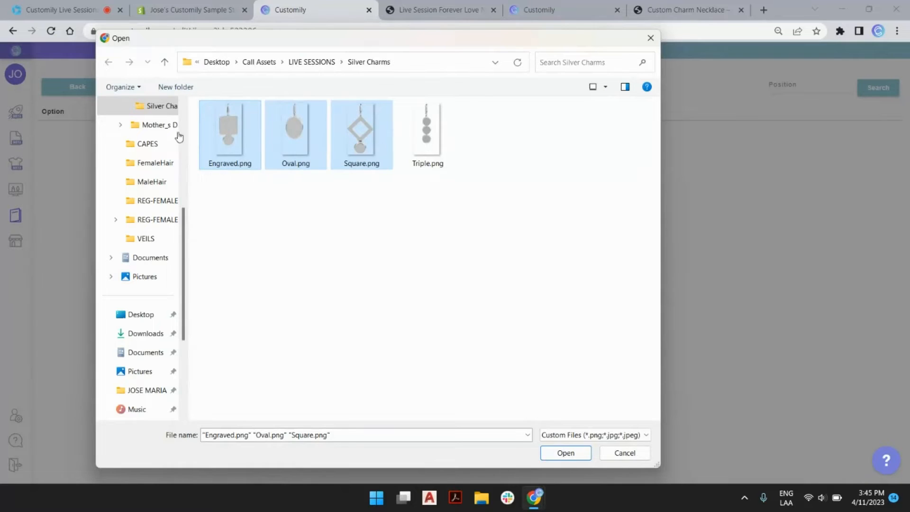
{"action": "left_click", "coordinate": [573, 452]}
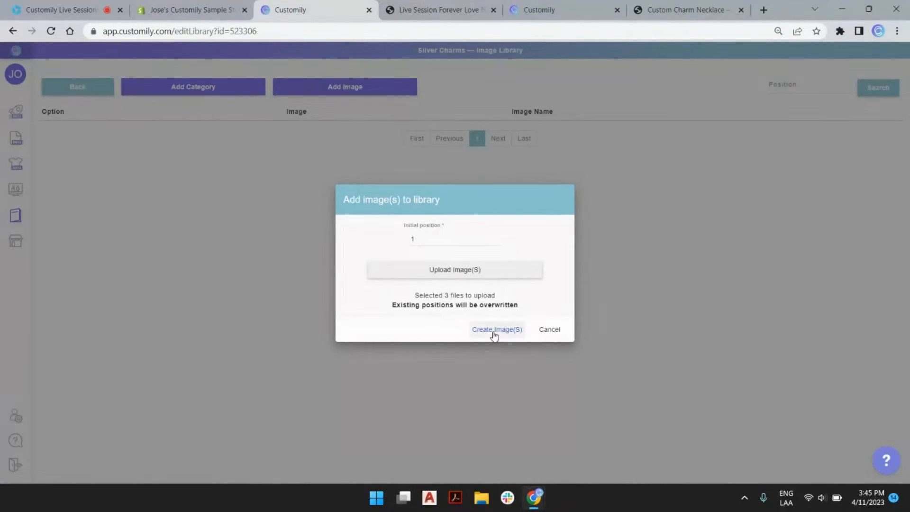
{"action": "left_click", "coordinate": [493, 331]}
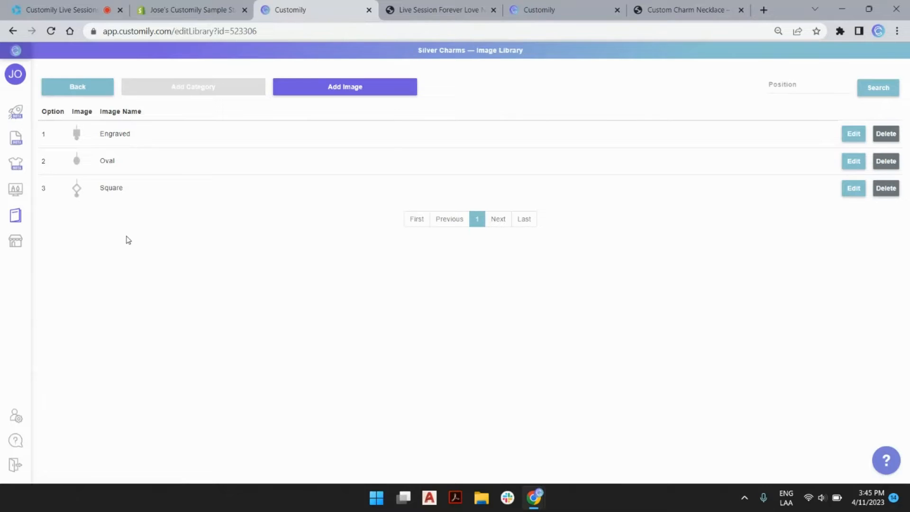
Step: Return to the libraries list and go back to the product editor
{"action": "left_click", "coordinate": [99, 89]}
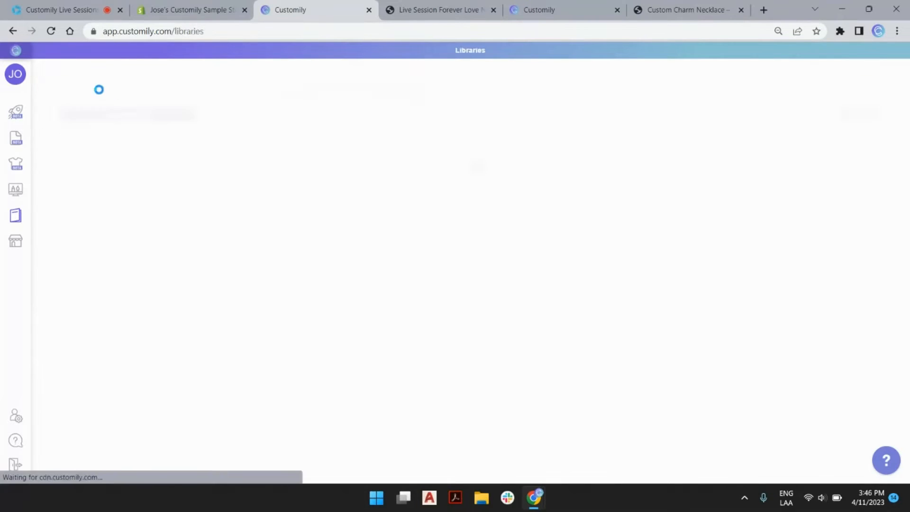
{"action": "scroll", "coordinate": [282, 286], "scroll_direction": "down", "scroll_amount": 2}
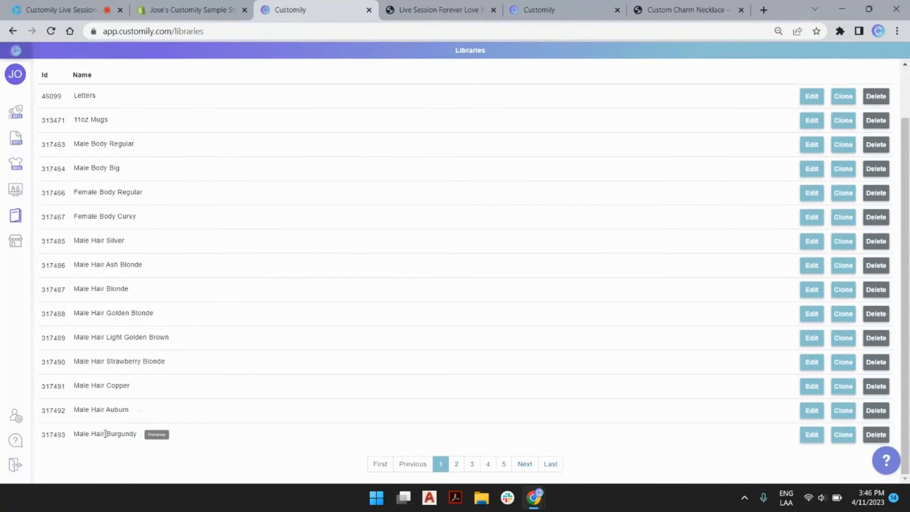
{"action": "left_click", "coordinate": [554, 5]}
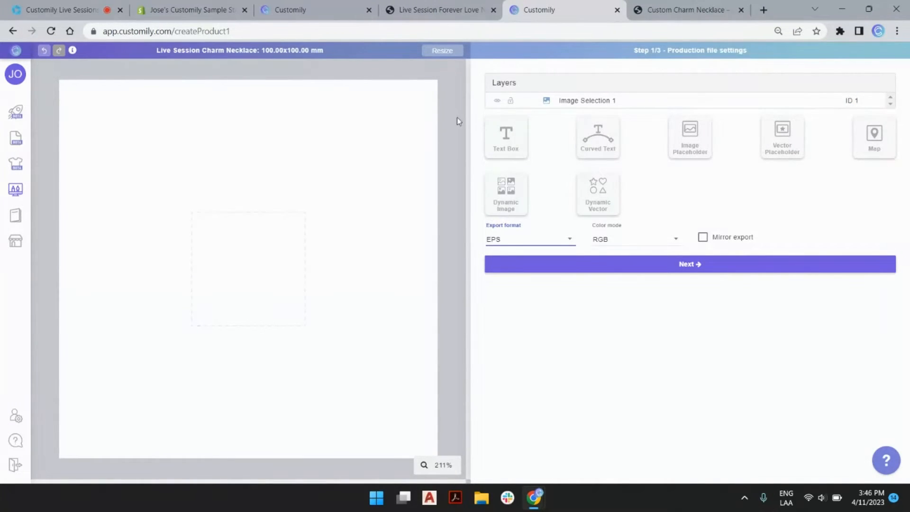
Step: On the Custom Charm Necklace store page, set Number of Charms to 2 charms, then back to 1 charm
{"action": "left_click", "coordinate": [687, 13]}
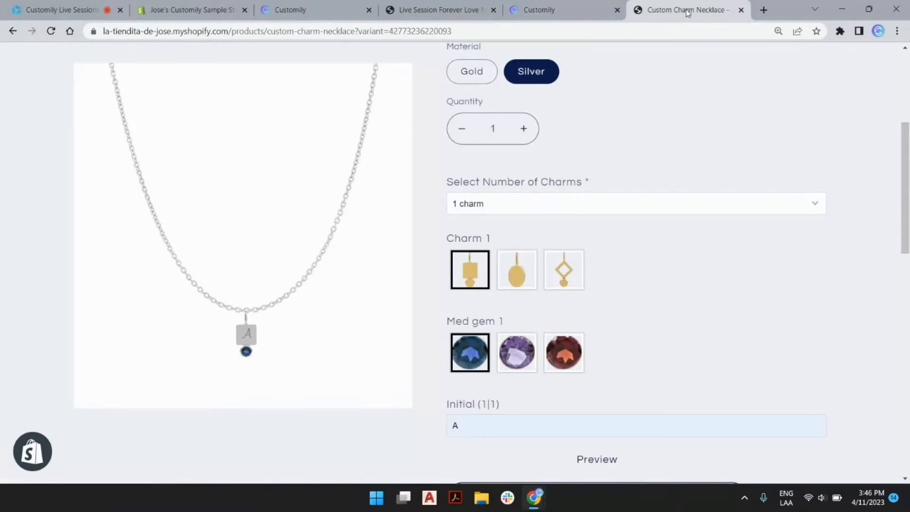
{"action": "scroll", "coordinate": [569, 148], "scroll_direction": "up", "scroll_amount": 3}
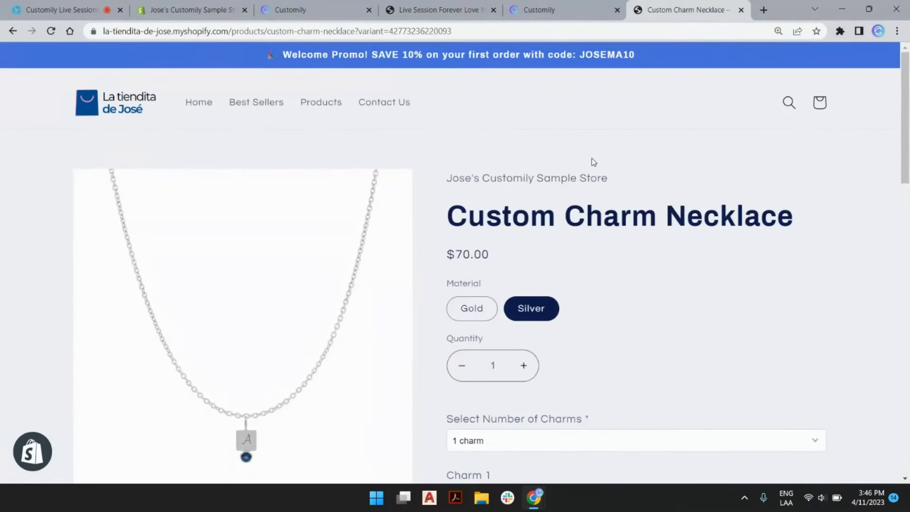
{"action": "scroll", "coordinate": [590, 160], "scroll_direction": "down", "scroll_amount": 3}
{"action": "left_click", "coordinate": [555, 266]}
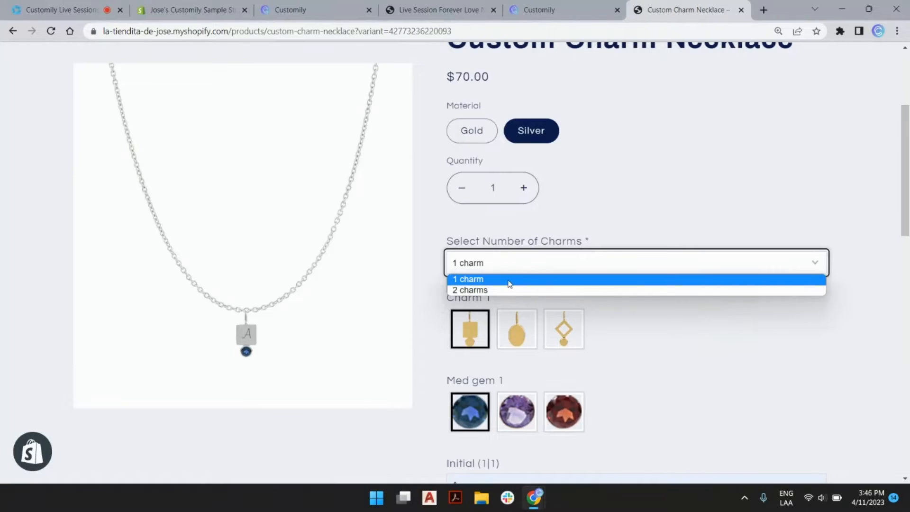
{"action": "left_click", "coordinate": [507, 289]}
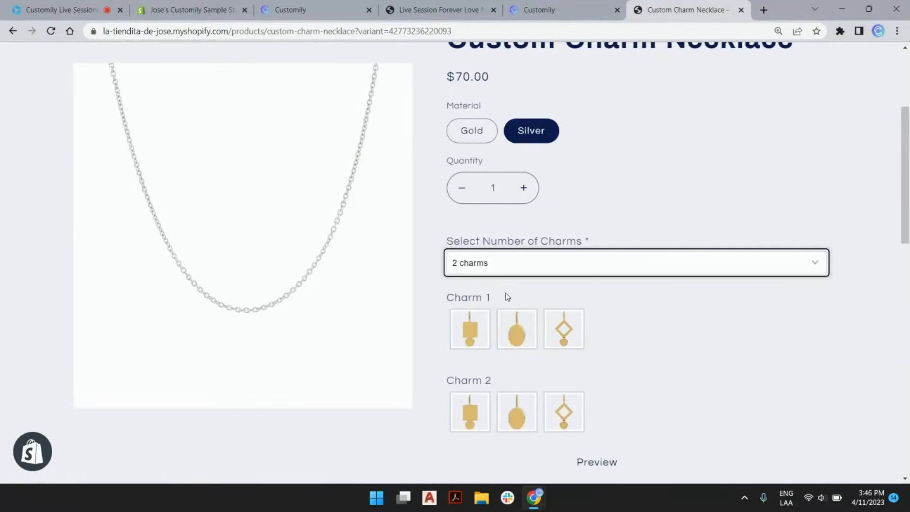
{"action": "scroll", "coordinate": [493, 303], "scroll_direction": "down", "scroll_amount": 3}
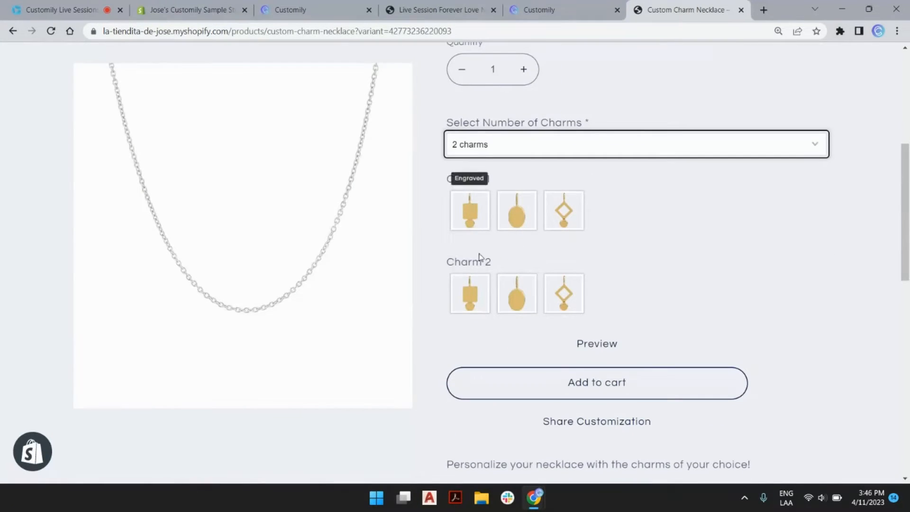
{"action": "left_click", "coordinate": [485, 145]}
{"action": "left_click", "coordinate": [486, 161]}
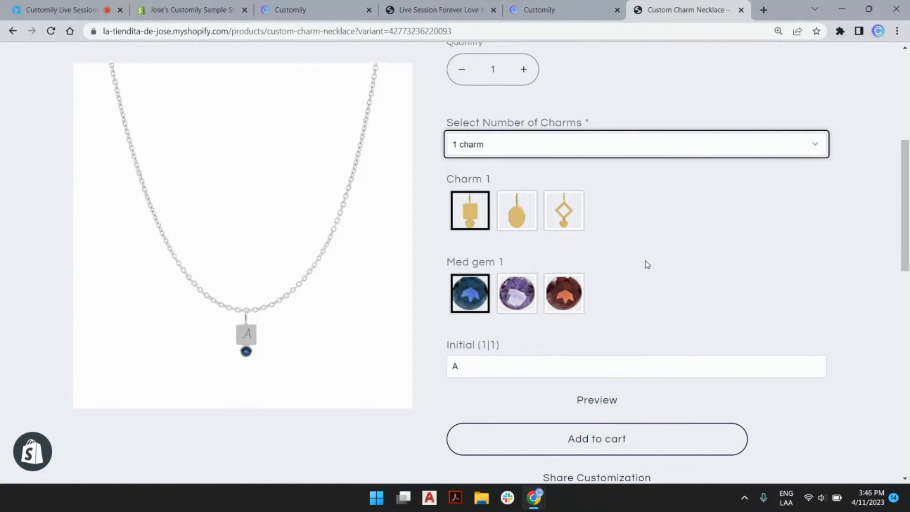
{"action": "mouse_move", "coordinate": [547, 13]}
{"action": "left_click", "coordinate": [542, 10]}
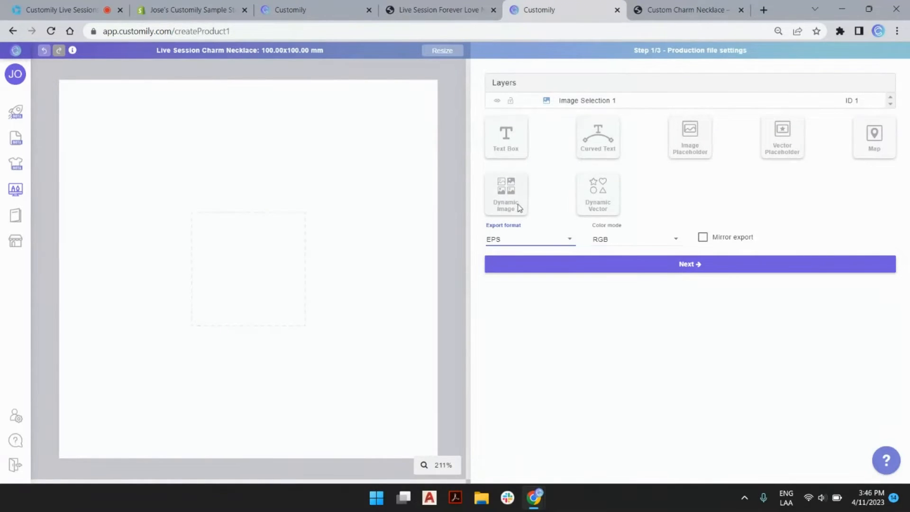
Step: Assign the Gold Charms library from page 15 to the placeholder and preview options 2 and 1
{"action": "left_click", "coordinate": [256, 268]}
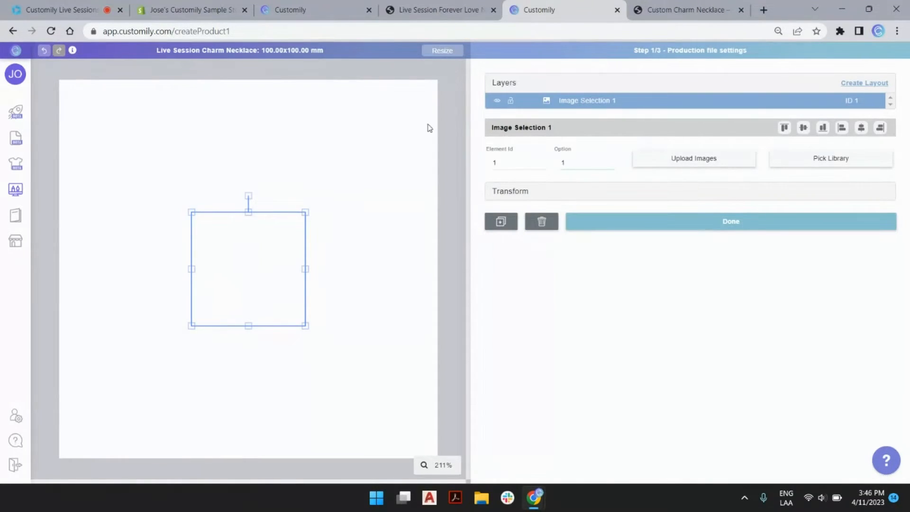
{"action": "left_click", "coordinate": [855, 165]}
{"action": "scroll", "coordinate": [569, 286], "scroll_direction": "down", "scroll_amount": 5}
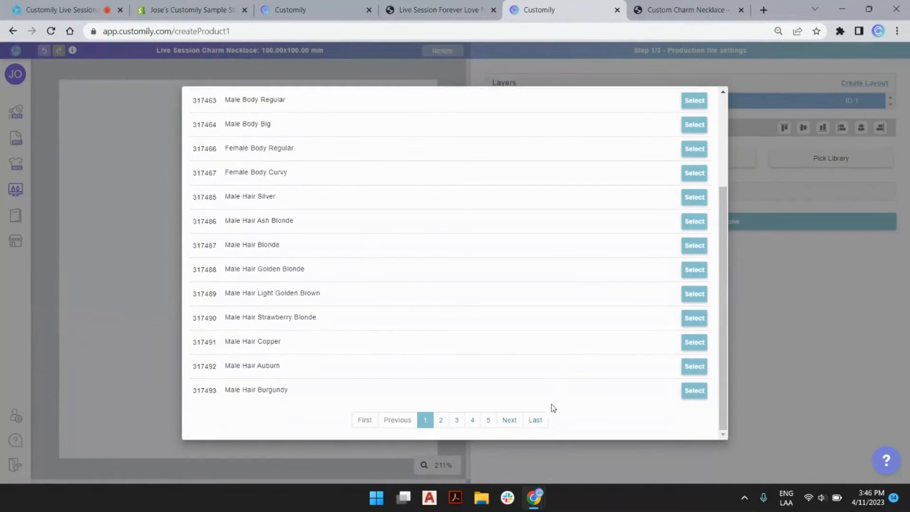
{"action": "left_click", "coordinate": [535, 421]}
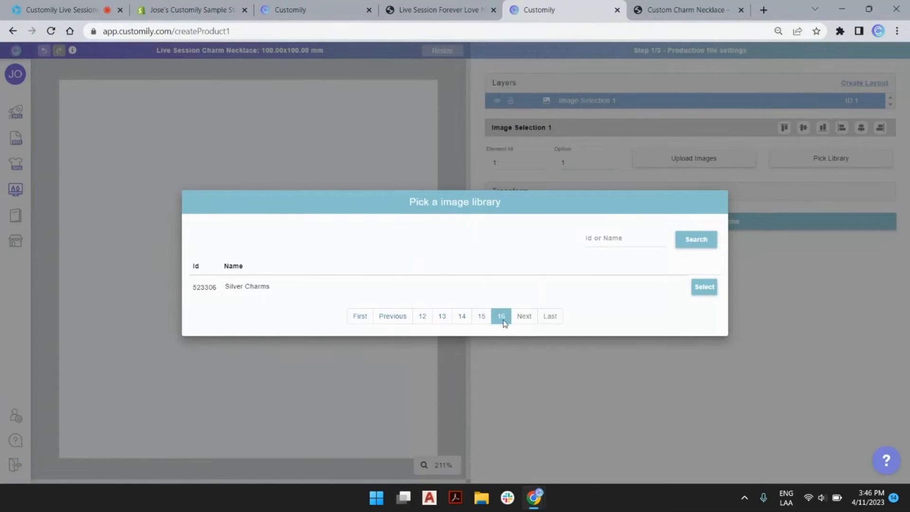
{"action": "left_click", "coordinate": [482, 316]}
{"action": "scroll", "coordinate": [348, 392], "scroll_direction": "down", "scroll_amount": 1}
{"action": "scroll", "coordinate": [348, 391], "scroll_direction": "down", "scroll_amount": 2}
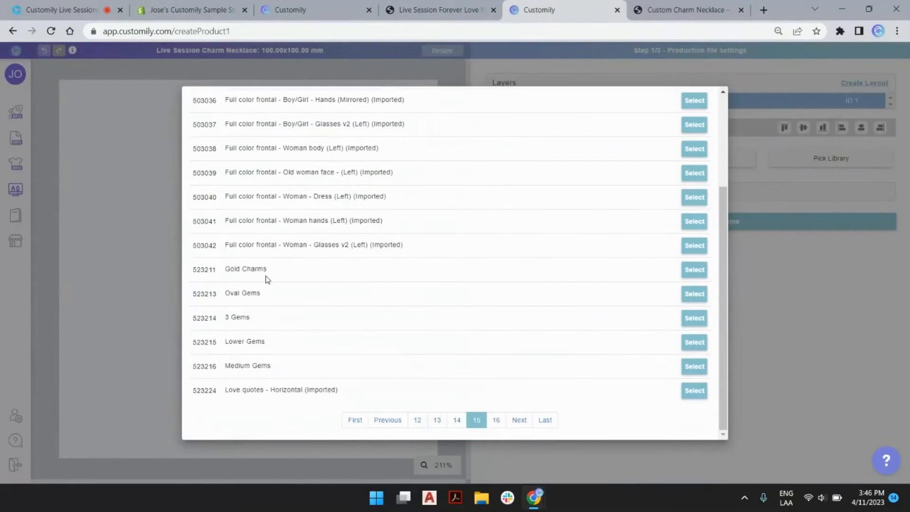
{"action": "left_click", "coordinate": [694, 269]}
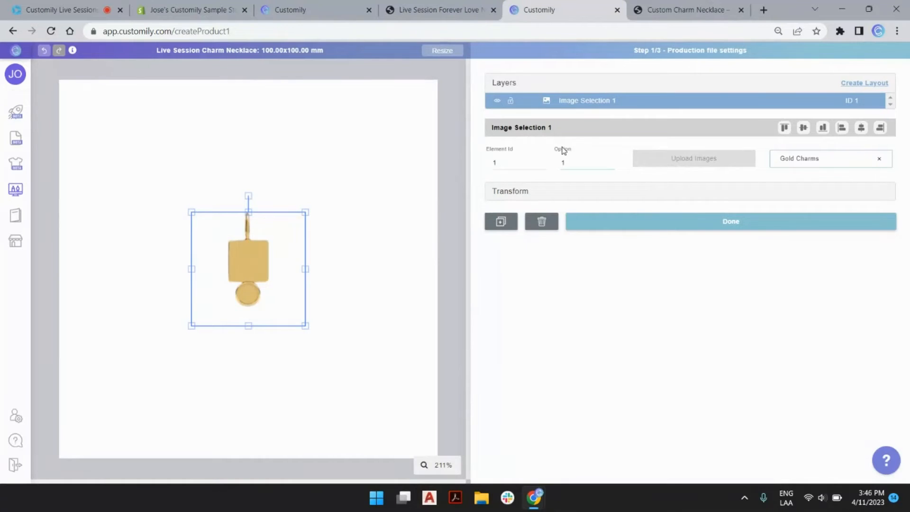
{"action": "left_click", "coordinate": [610, 161]}
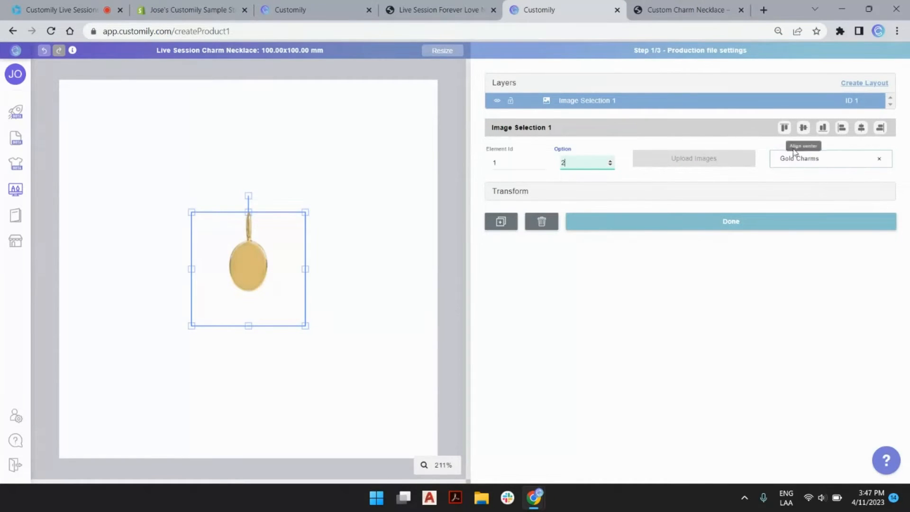
{"action": "left_click", "coordinate": [610, 164]}
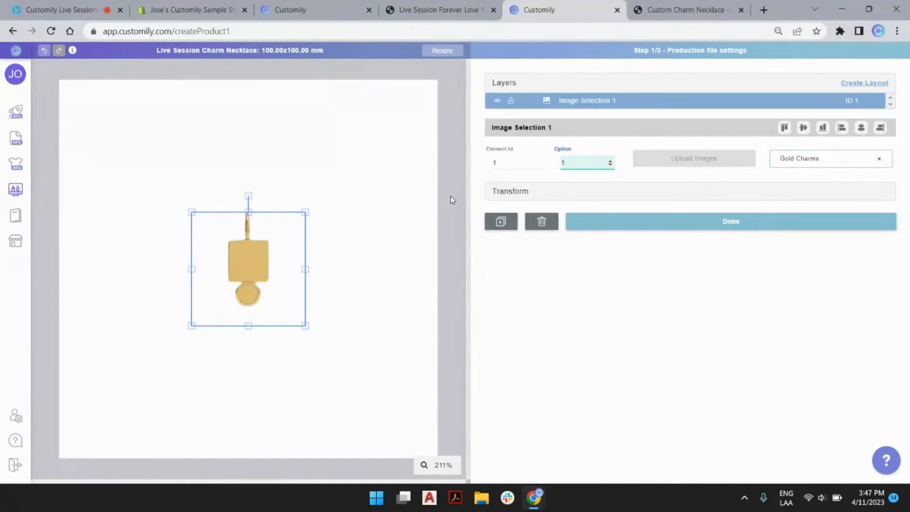
Step: Rename the image layer to Charm 1
{"action": "left_click", "coordinate": [581, 104]}
{"action": "double_click", "coordinate": [581, 103]}
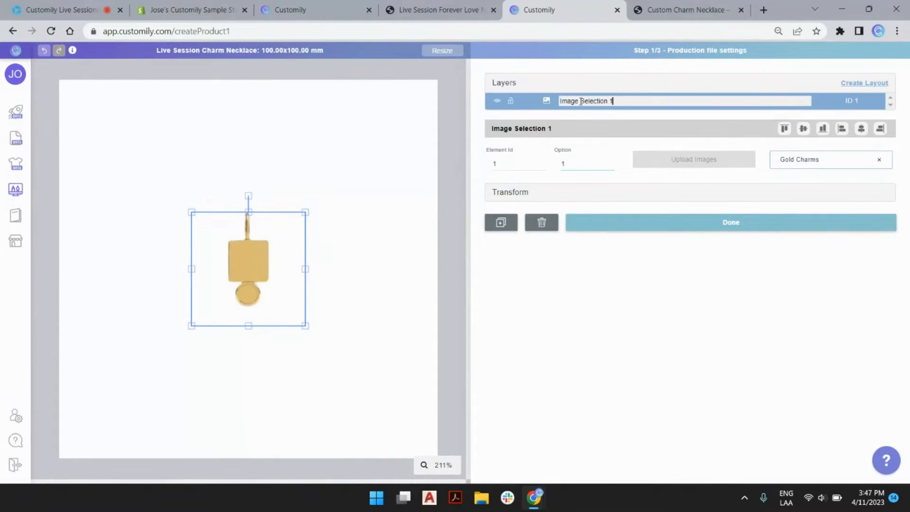
{"action": "triple_click", "coordinate": [578, 101]}
{"action": "type", "text": "charm 1"}
{"action": "key", "text": "Return"}
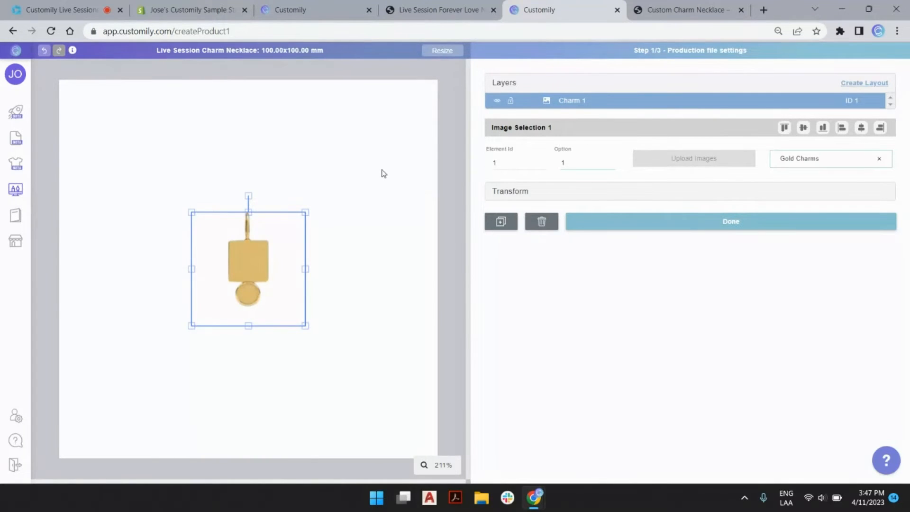
Step: Duplicate the Charm 1 layer and nudge the copy to the right of the first charm
{"action": "key", "text": "ctrl+d"}
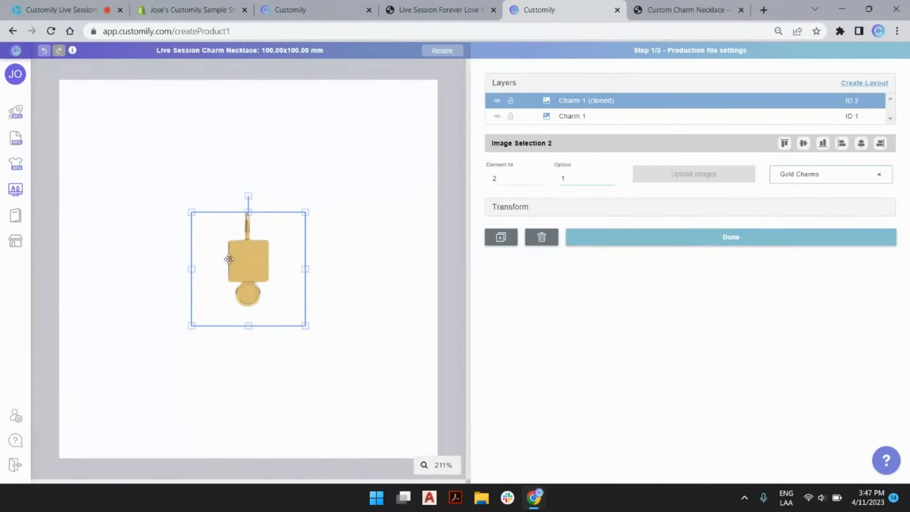
{"action": "mouse_move", "coordinate": [264, 259]}
{"action": "left_mouse_down"}
{"action": "mouse_move", "coordinate": [340, 289]}
{"action": "mouse_move", "coordinate": [282, 291]}
{"action": "mouse_move", "coordinate": [304, 314]}
{"action": "left_mouse_up"}
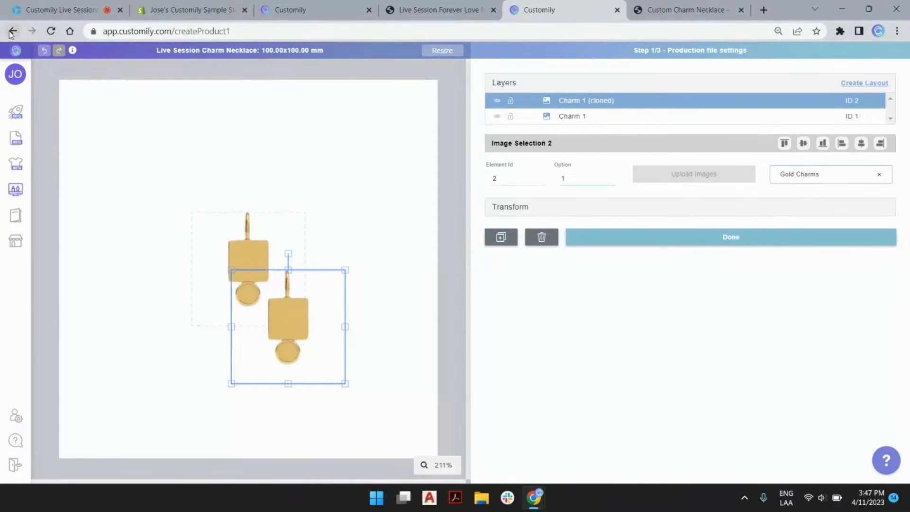
{"action": "left_click", "coordinate": [42, 50]}
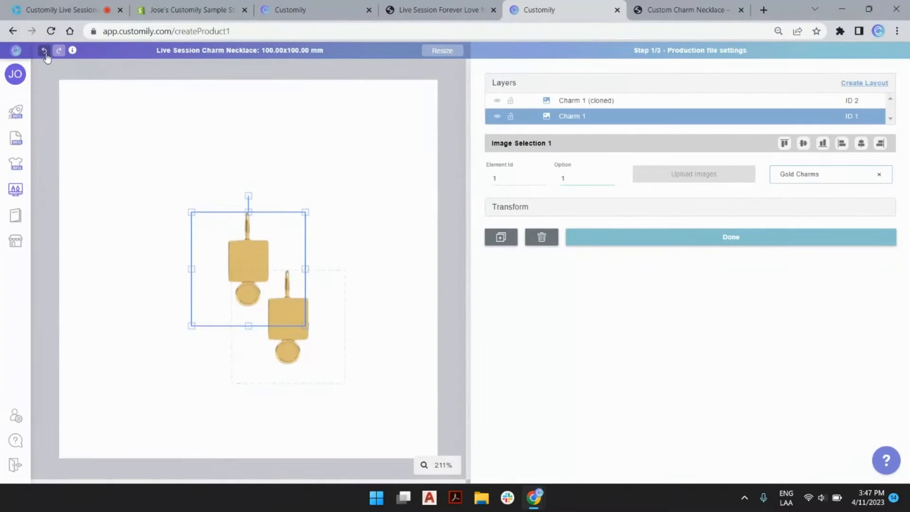
{"action": "left_click", "coordinate": [289, 350]}
{"action": "key", "text": "Delete"}
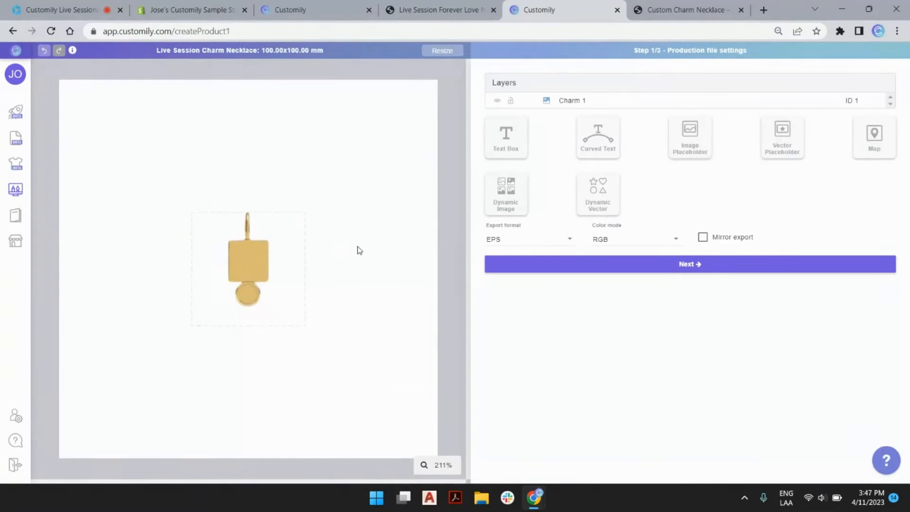
{"action": "key", "text": "ctrl+v"}
{"action": "left_click_drag", "start_coordinate": [266, 278], "coordinate": [325, 288]}
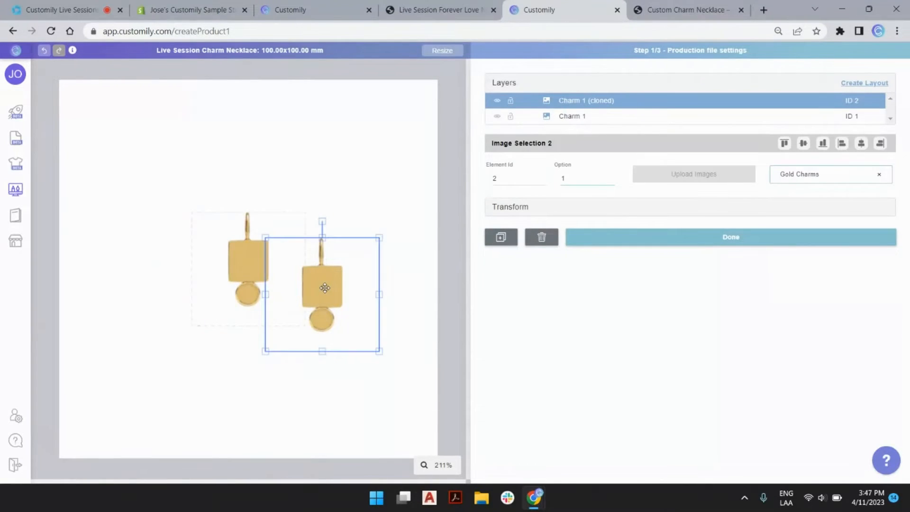
{"action": "key", "text": "Delete"}
{"action": "key", "text": "ctrl+v"}
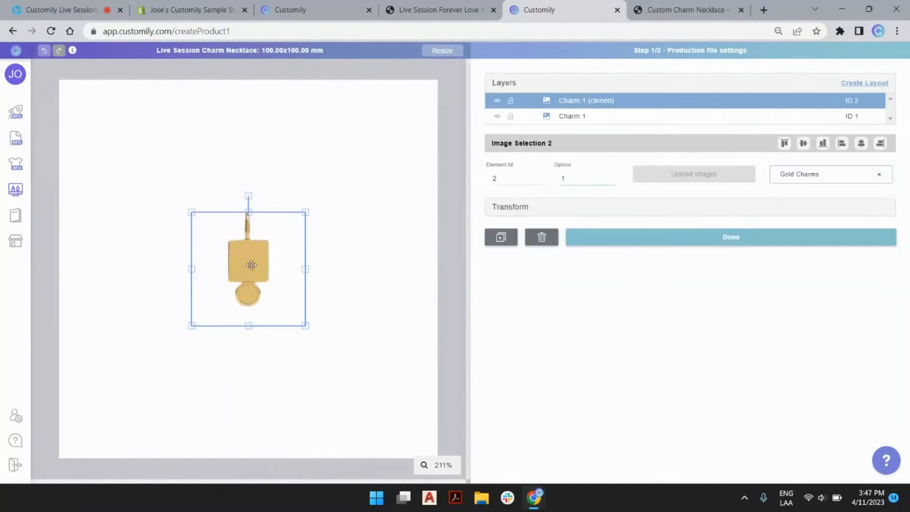
{"action": "key", "text": "Right"}
{"action": "key", "text": "Right"}
{"action": "key", "text": "Right"}
{"action": "key", "text": "Right"}
{"action": "key", "text": "Right"}
{"action": "key", "text": "Right"}
{"action": "key", "text": "Right"}
{"action": "key", "text": "Right"}
{"action": "key", "text": "Right"}
{"action": "key", "text": "Right"}
{"action": "key", "text": "Right"}
{"action": "key", "text": "Right"}
{"action": "key", "text": "Right"}
{"action": "key", "text": "Right"}
{"action": "key", "text": "Right"}
{"action": "key", "text": "Right"}
{"action": "key", "text": "Right"}
{"action": "key", "text": "Right"}
{"action": "key", "text": "Right"}
{"action": "key", "text": "Right"}
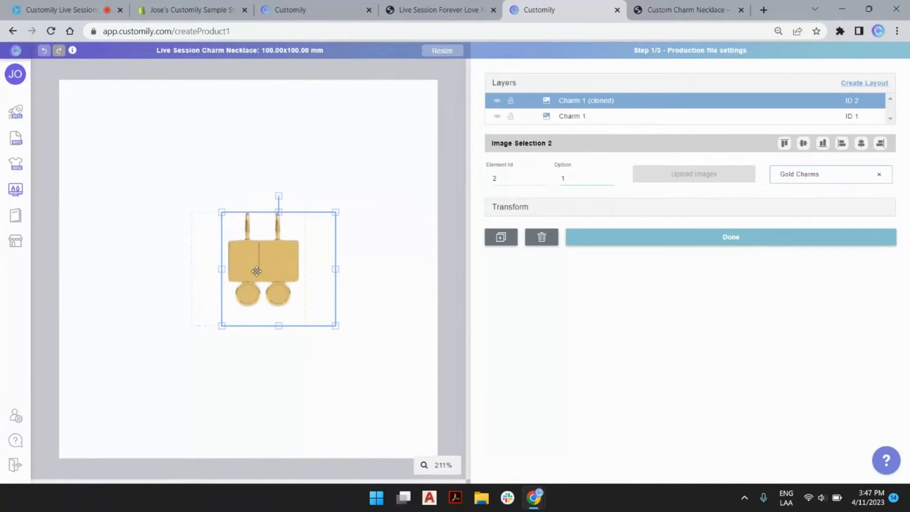
{"action": "key", "text": "Right"}
{"action": "key", "text": "Right"}
{"action": "key", "text": "Right"}
{"action": "key", "text": "Right"}
{"action": "key", "text": "Right"}
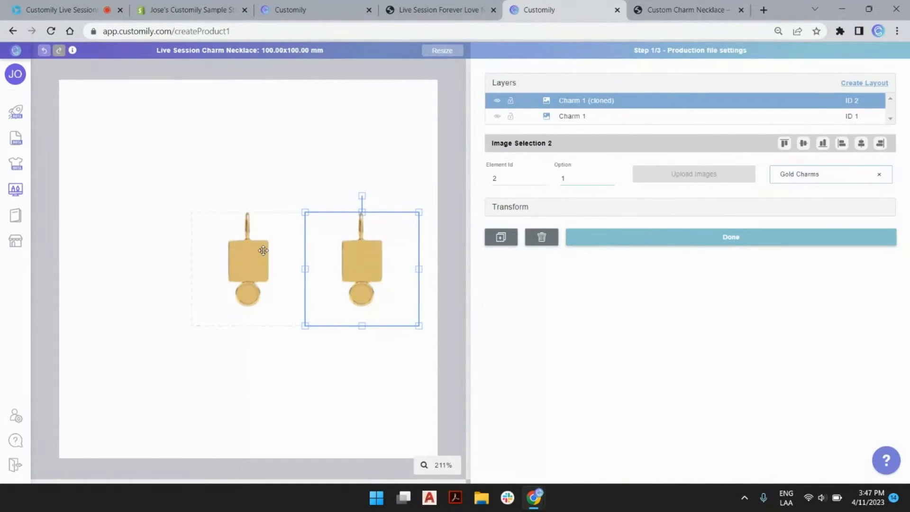
Step: Select the cloned charm and rename its layer to Charm 2
{"action": "left_click", "coordinate": [258, 255], "text": "shift"}
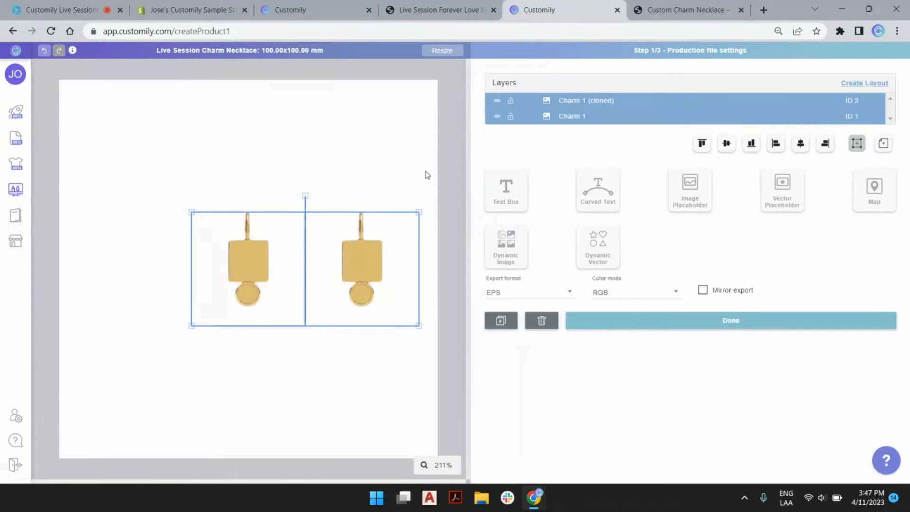
{"action": "left_click", "coordinate": [451, 161]}
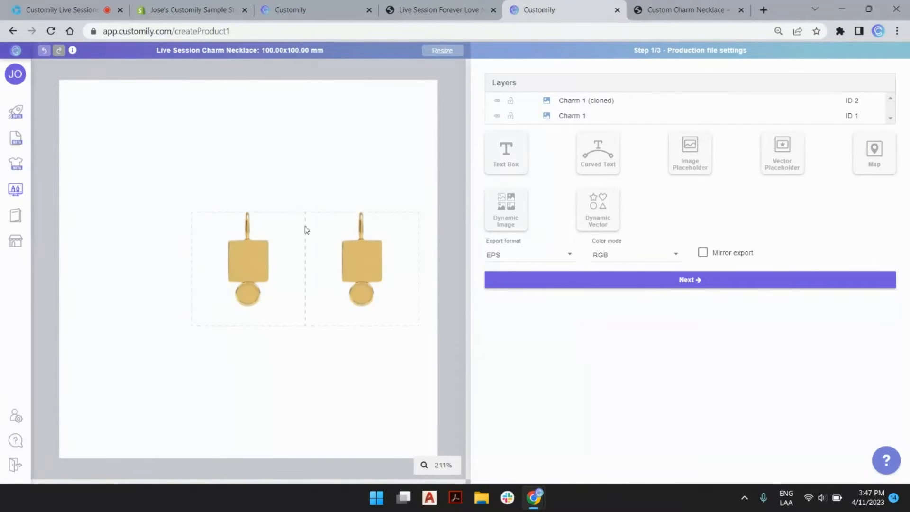
{"action": "left_click", "coordinate": [261, 246]}
{"action": "left_click", "coordinate": [345, 242]}
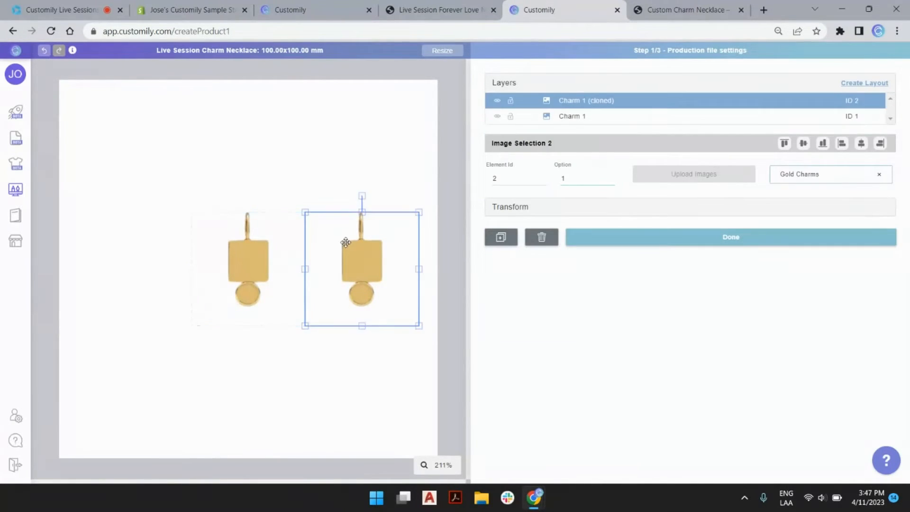
{"action": "left_click", "coordinate": [280, 248]}
{"action": "left_click", "coordinate": [351, 251]}
{"action": "double_click", "coordinate": [584, 100]}
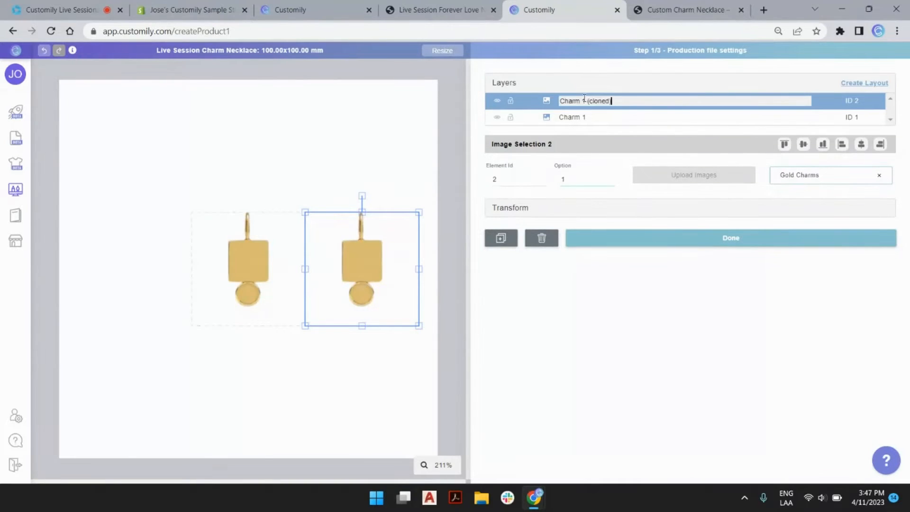
{"action": "left_click_drag", "start_coordinate": [583, 100], "coordinate": [636, 100]}
{"action": "type", "text": "2"}
{"action": "key", "text": "Return"}
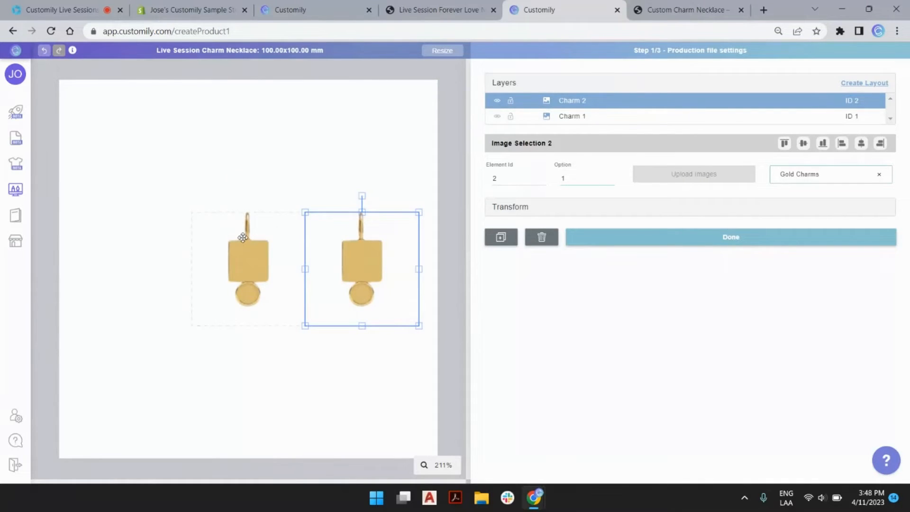
Step: Add a dynamic image layer using the Medium Gems library from page 15
{"action": "left_click", "coordinate": [283, 168]}
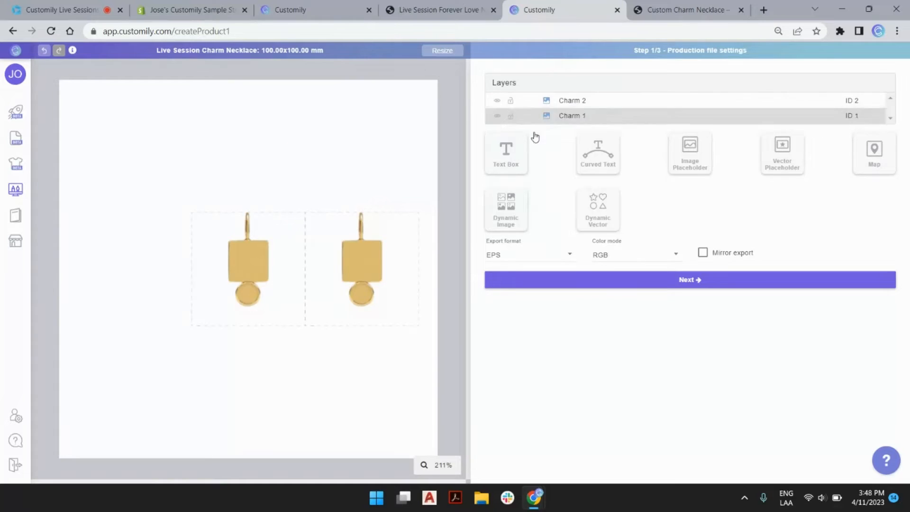
{"action": "left_click", "coordinate": [510, 207]}
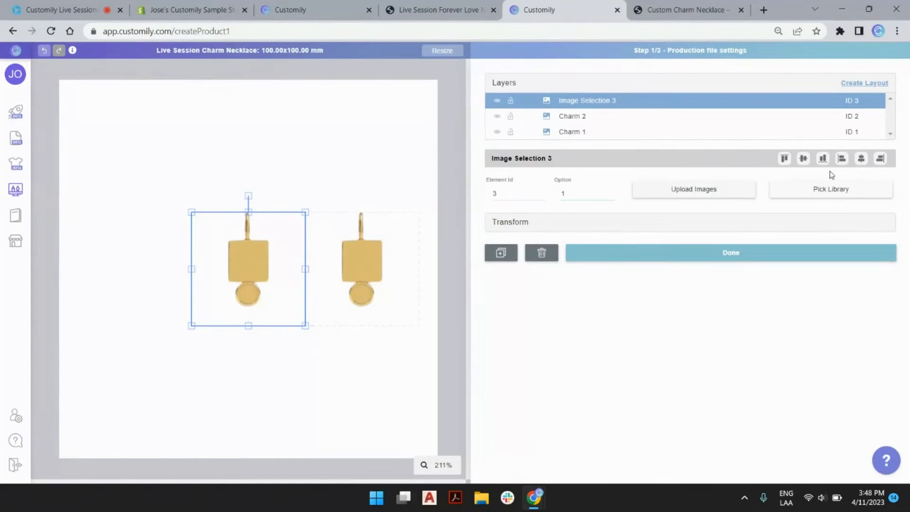
{"action": "left_click", "coordinate": [835, 197]}
{"action": "scroll", "coordinate": [492, 250], "scroll_direction": "down", "scroll_amount": 3}
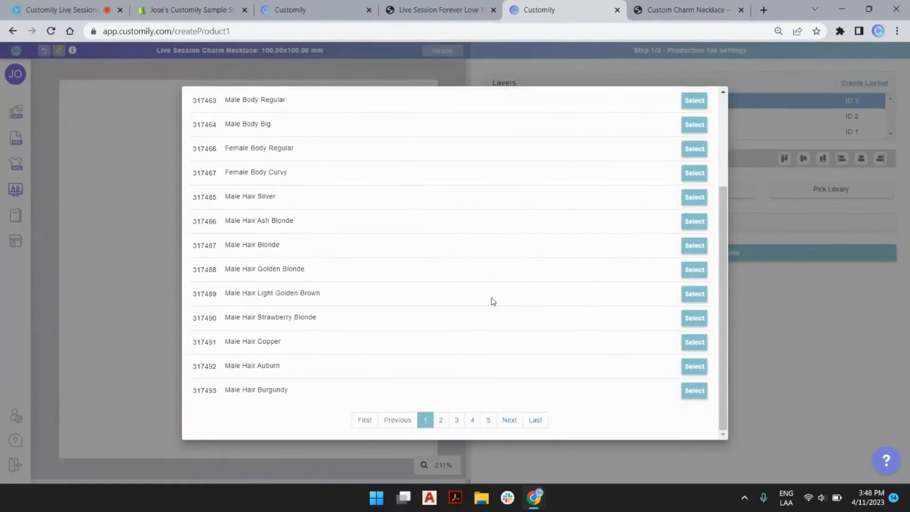
{"action": "left_click", "coordinate": [535, 420]}
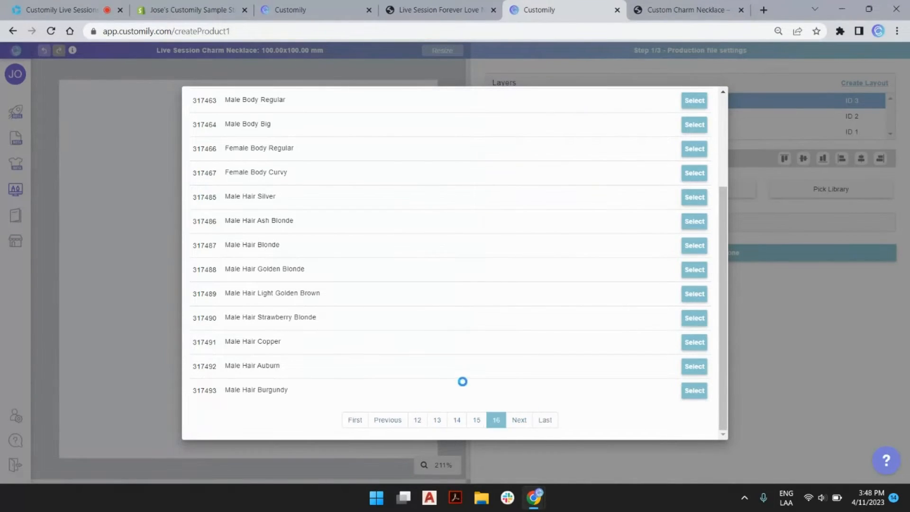
{"action": "left_click", "coordinate": [481, 315]}
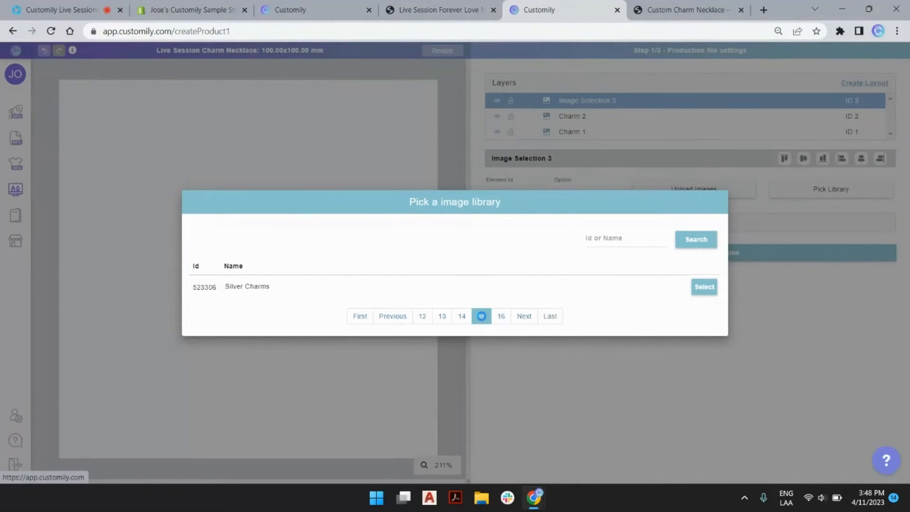
{"action": "scroll", "coordinate": [468, 391], "scroll_direction": "down", "scroll_amount": 3}
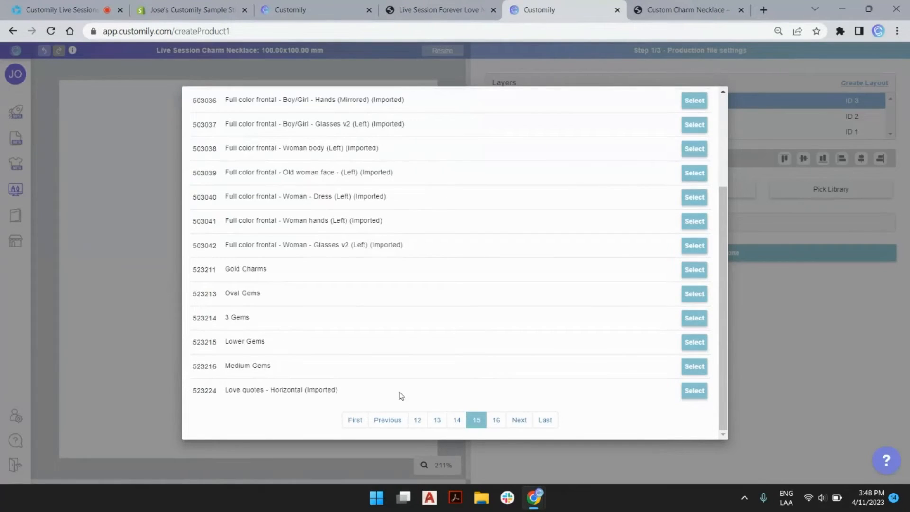
{"action": "left_click", "coordinate": [693, 367]}
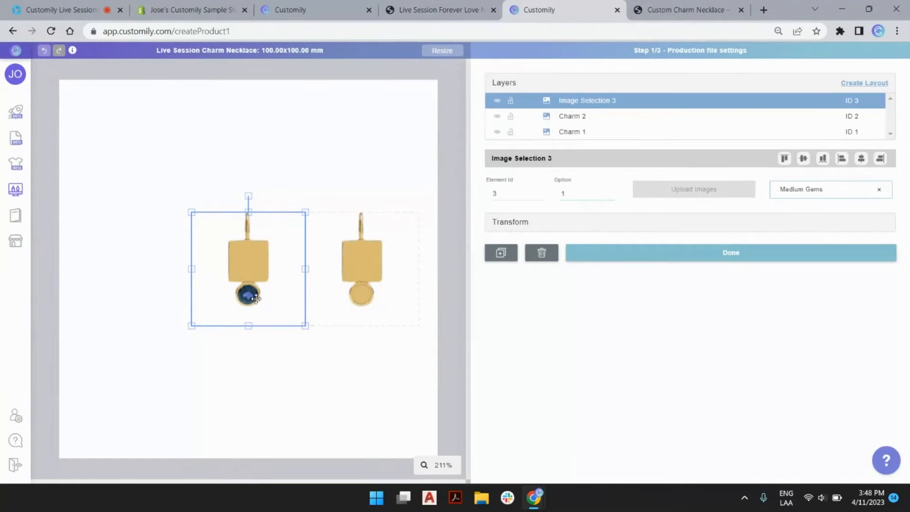
{"action": "left_click", "coordinate": [610, 190]}
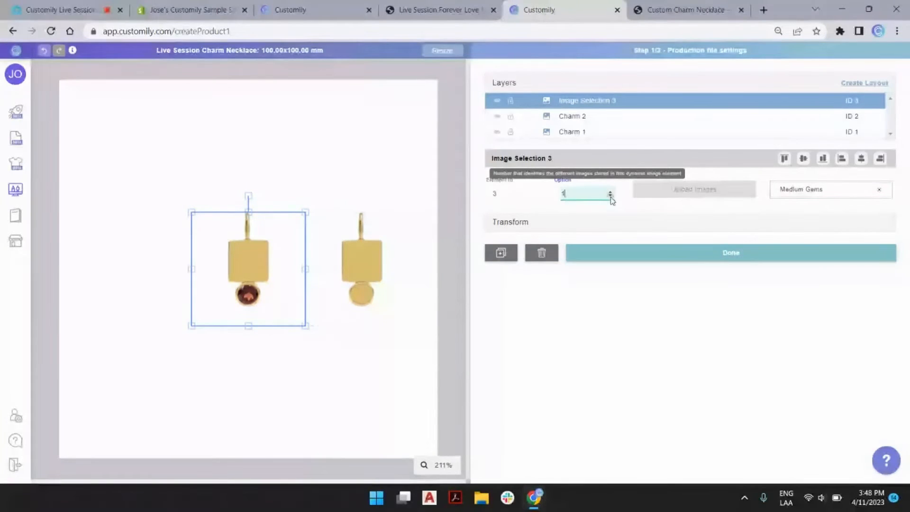
Step: Rename the new gem layer to Med gem 1
{"action": "double_click", "coordinate": [591, 105]}
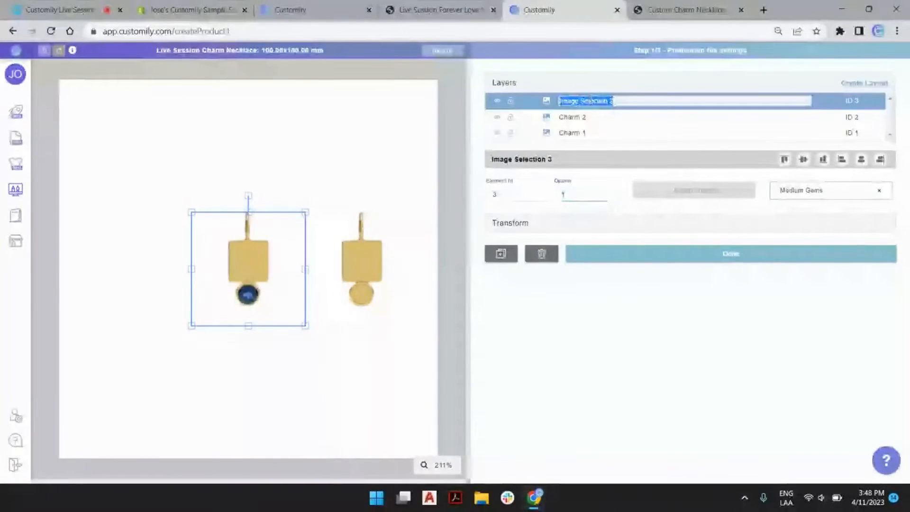
{"action": "type", "text": "Lo"}
{"action": "key", "text": "BackSpace"}
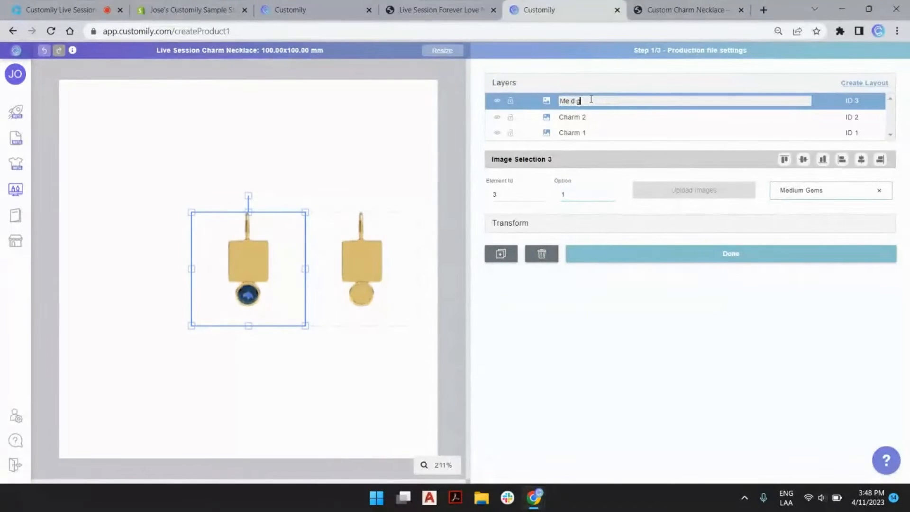
{"action": "type", "text": "ed gems"}
{"action": "key", "text": "Return"}
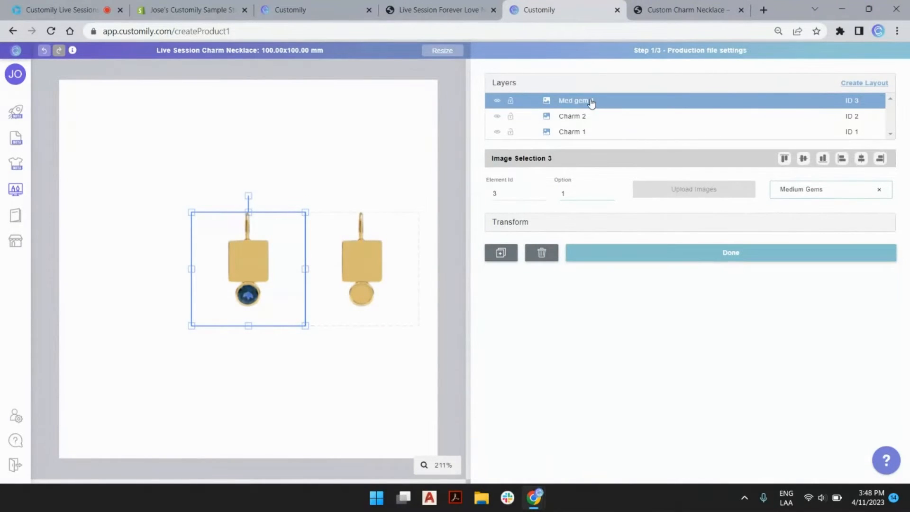
Step: Copy the gem onto the right charm and rename the copy Med gem 2
{"action": "left_click", "coordinate": [437, 152]}
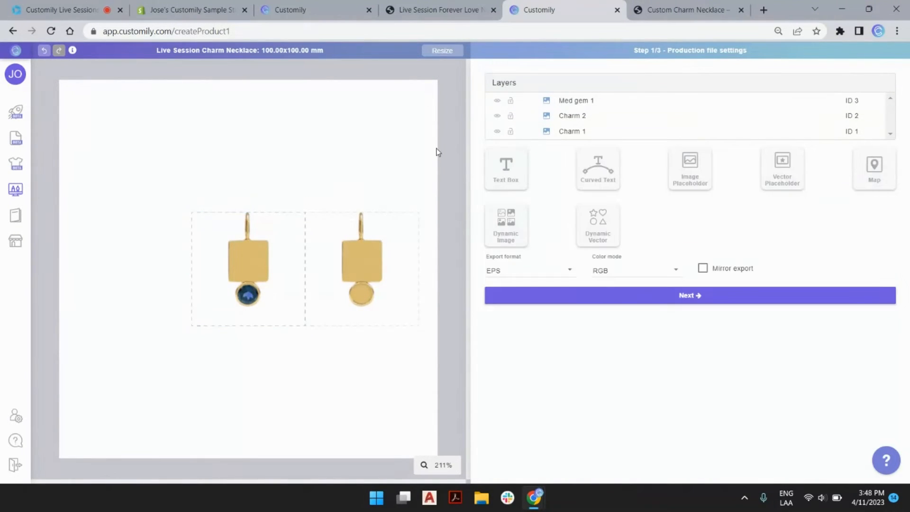
{"action": "key", "text": "Right"}
{"action": "key", "text": "Right"}
{"action": "key", "text": "Right"}
{"action": "key", "text": "Right"}
{"action": "key", "text": "Right"}
{"action": "key", "text": "Right"}
{"action": "key", "text": "Right"}
{"action": "key", "text": "Right"}
{"action": "key", "text": "Right"}
{"action": "key", "text": "Right"}
{"action": "key", "text": "Right"}
{"action": "key", "text": "Right"}
{"action": "key", "text": "Right"}
{"action": "key", "text": "Right"}
{"action": "key", "text": "Right"}
{"action": "key", "text": "Right"}
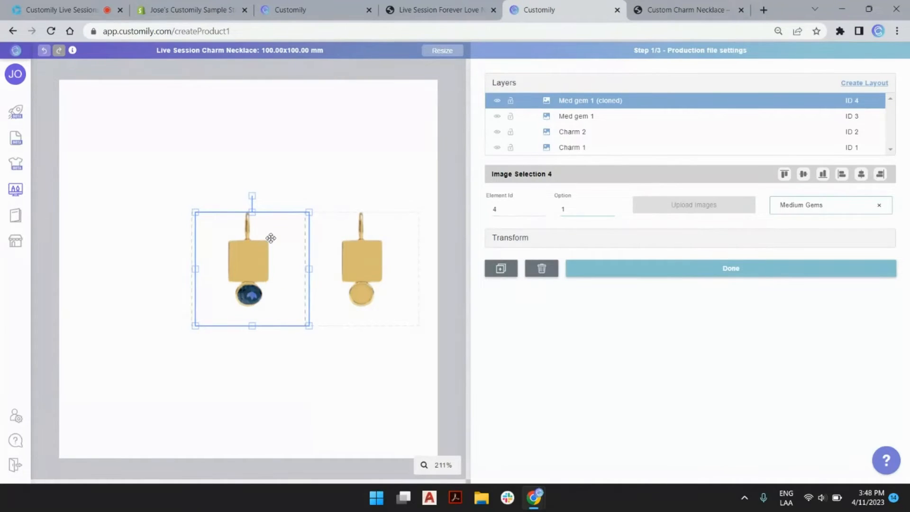
{"action": "key", "text": "Right"}
{"action": "key", "text": "Right"}
{"action": "key", "text": "Right"}
{"action": "key", "text": "Right"}
{"action": "key", "text": "Right"}
{"action": "key", "text": "Right"}
{"action": "key", "text": "Right"}
{"action": "key", "text": "Right"}
{"action": "key", "text": "Right"}
{"action": "key", "text": "Right"}
{"action": "key", "text": "Right"}
{"action": "key", "text": "Right"}
{"action": "key", "text": "Right"}
{"action": "key", "text": "Right"}
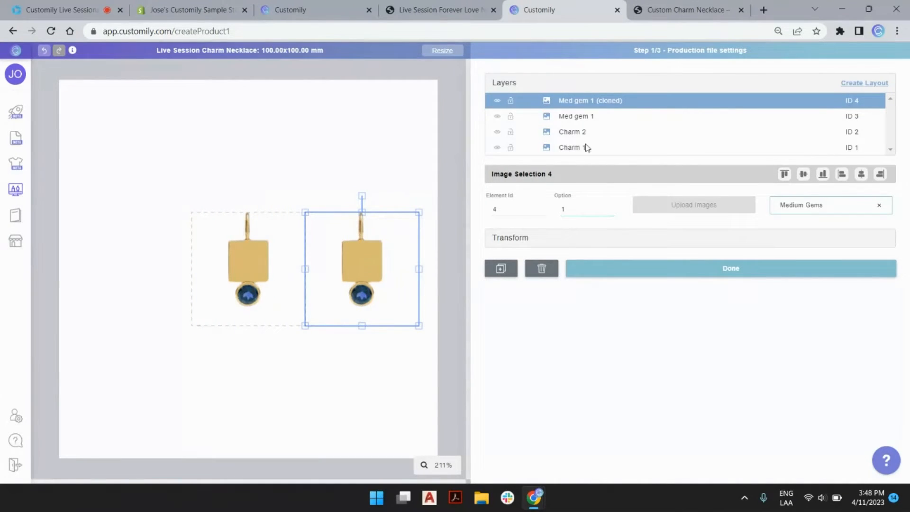
{"action": "double_click", "coordinate": [605, 103]}
{"action": "left_click_drag", "start_coordinate": [589, 101], "coordinate": [630, 101]}
{"action": "type", "text": "2"}
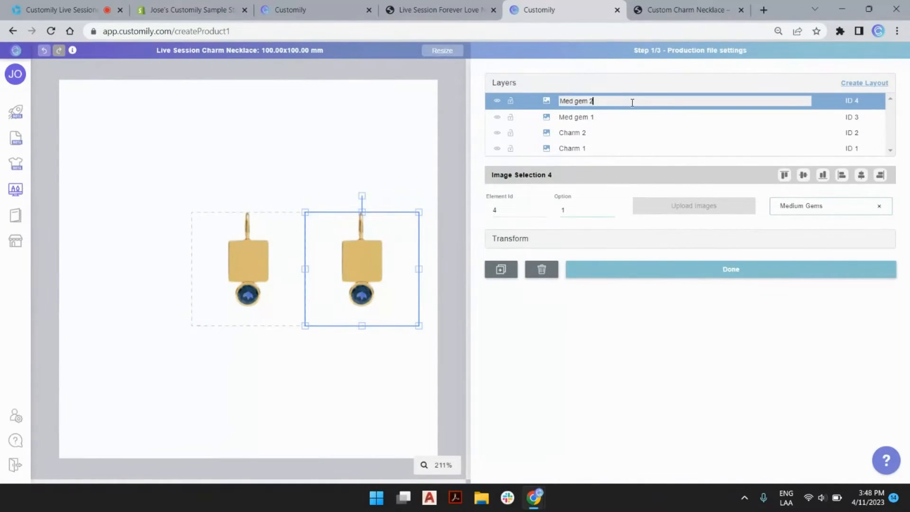
{"action": "key", "text": "Return"}
{"action": "left_click", "coordinate": [457, 109]}
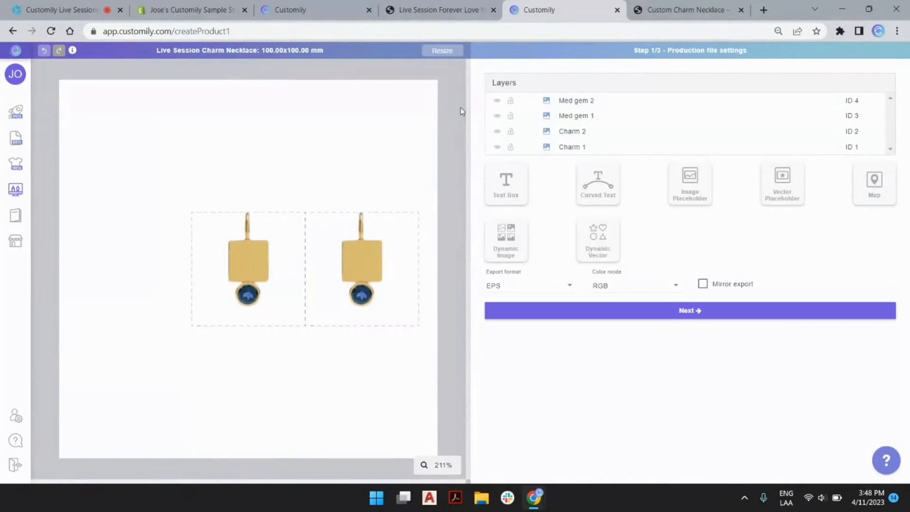
Step: Add a dynamic image layer using the Lower Gems library from page 15
{"action": "left_click", "coordinate": [515, 248]}
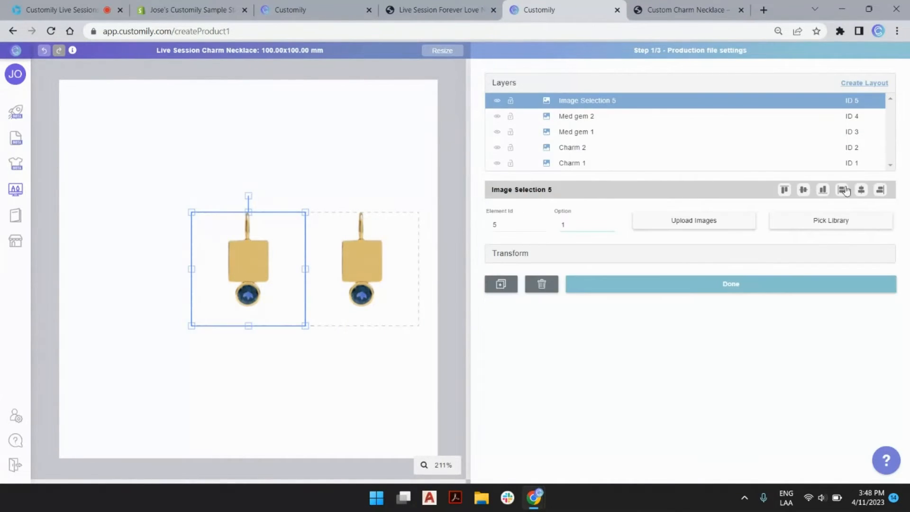
{"action": "left_click", "coordinate": [838, 225]}
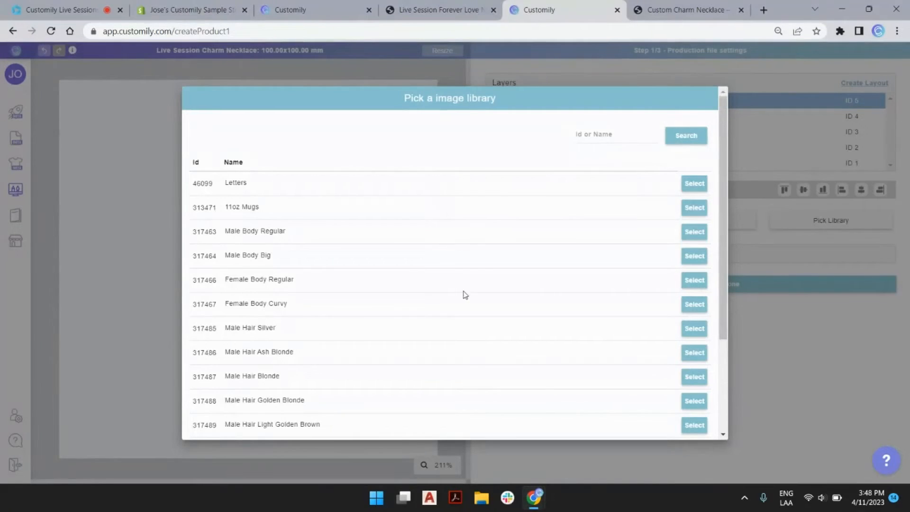
{"action": "scroll", "coordinate": [464, 293], "scroll_direction": "down", "scroll_amount": 5}
{"action": "left_click", "coordinate": [536, 421]}
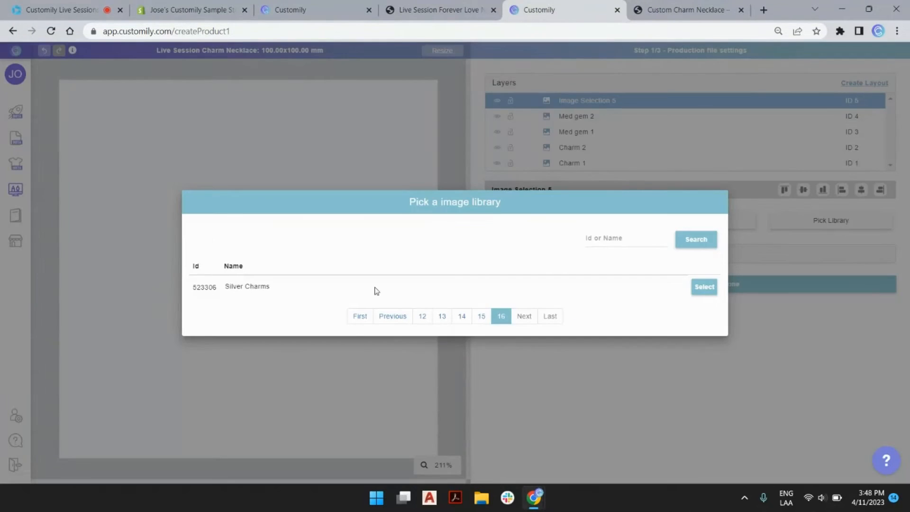
{"action": "left_click", "coordinate": [482, 316]}
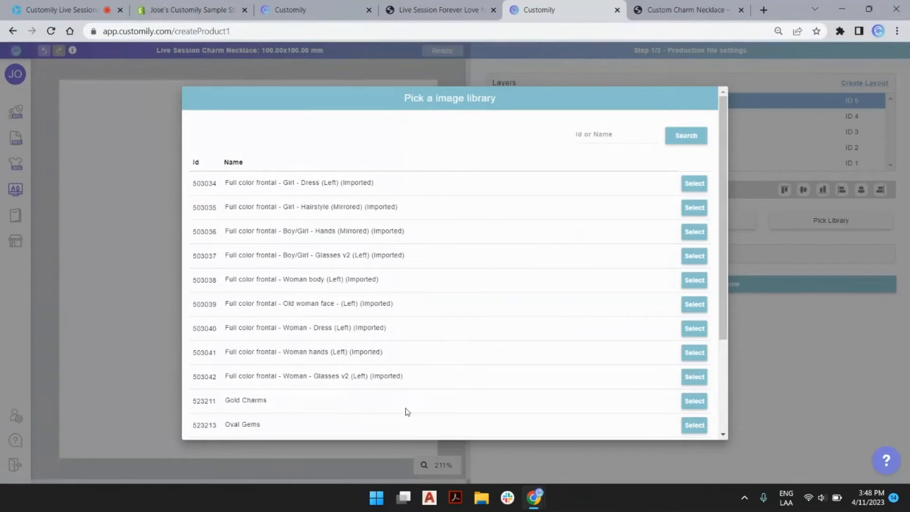
{"action": "scroll", "coordinate": [398, 403], "scroll_direction": "down", "scroll_amount": 3}
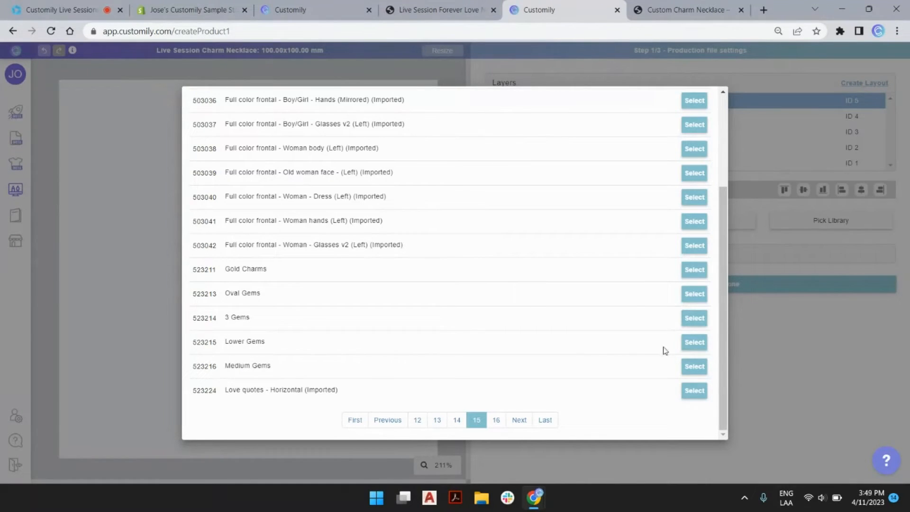
{"action": "left_click", "coordinate": [694, 342]}
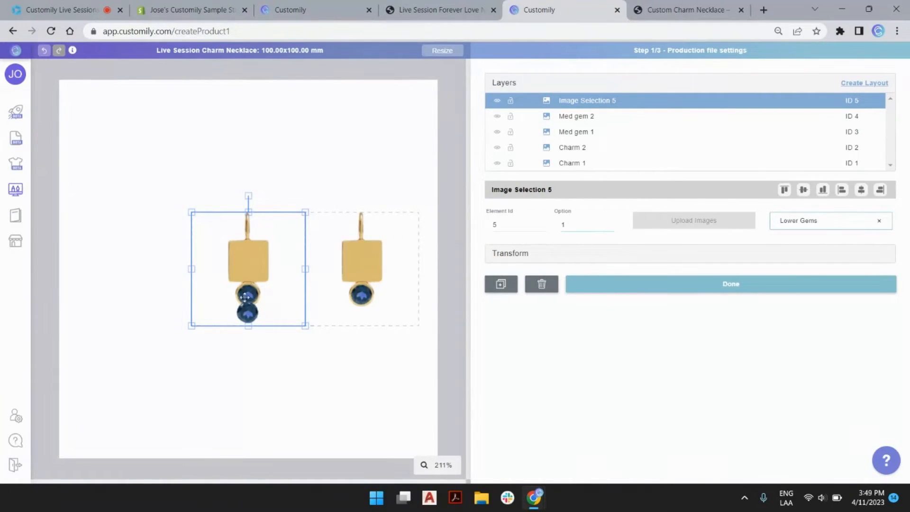
Step: Hide Med gem 1 and cycle Charm 1 through oval and square designs
{"action": "left_click", "coordinate": [579, 163]}
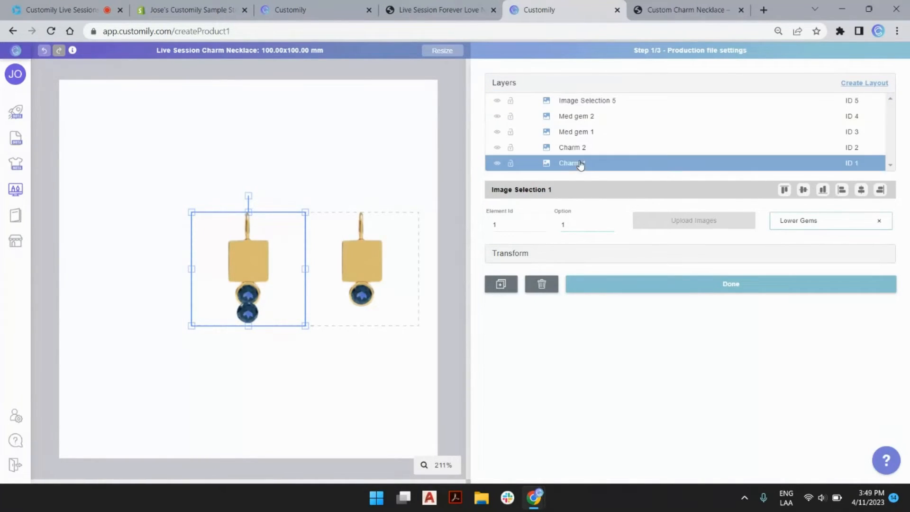
{"action": "left_click", "coordinate": [610, 223]}
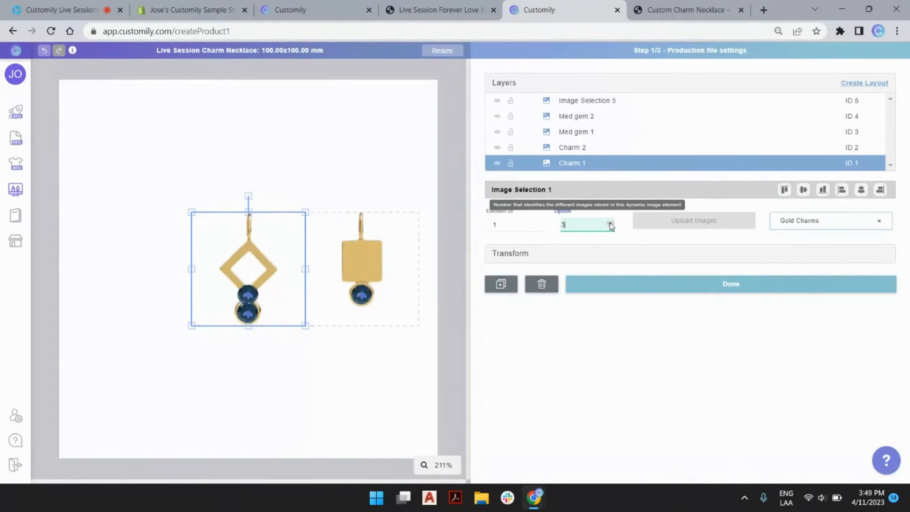
{"action": "left_click", "coordinate": [496, 134]}
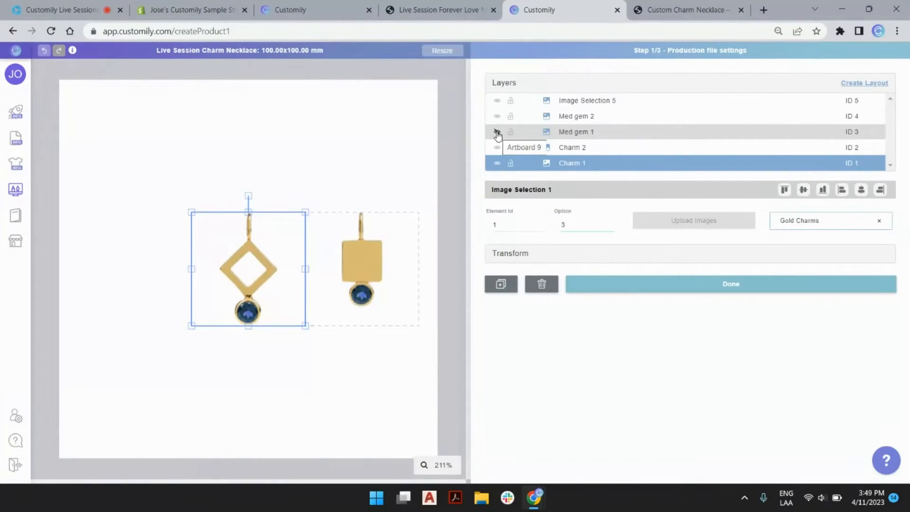
{"action": "left_click", "coordinate": [610, 226]}
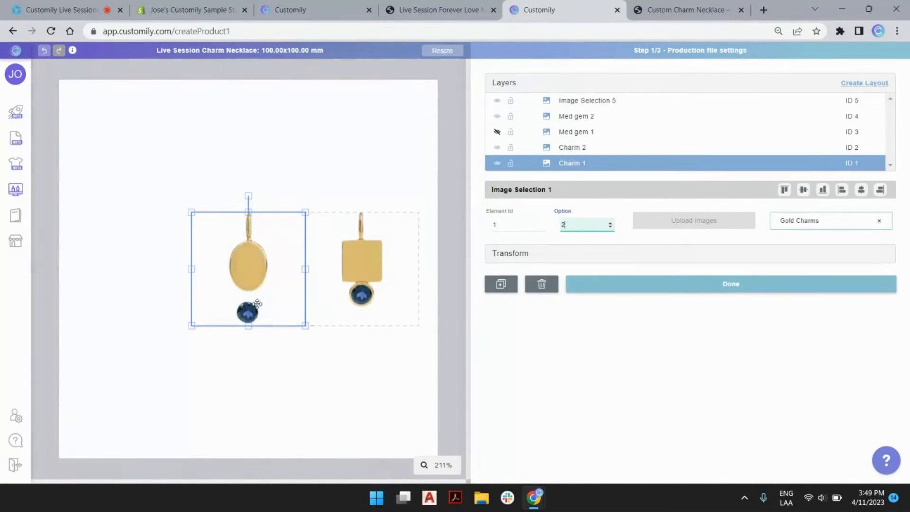
{"action": "left_click", "coordinate": [610, 228]}
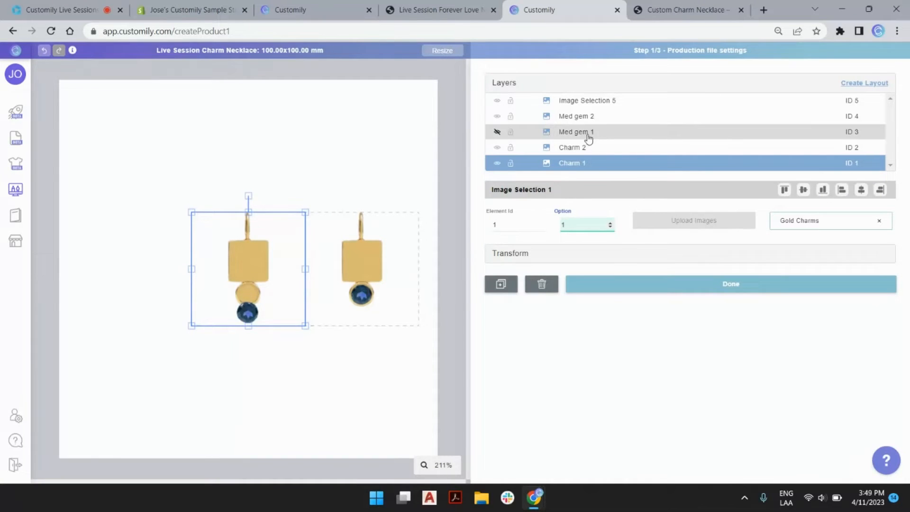
{"action": "left_click", "coordinate": [587, 100]}
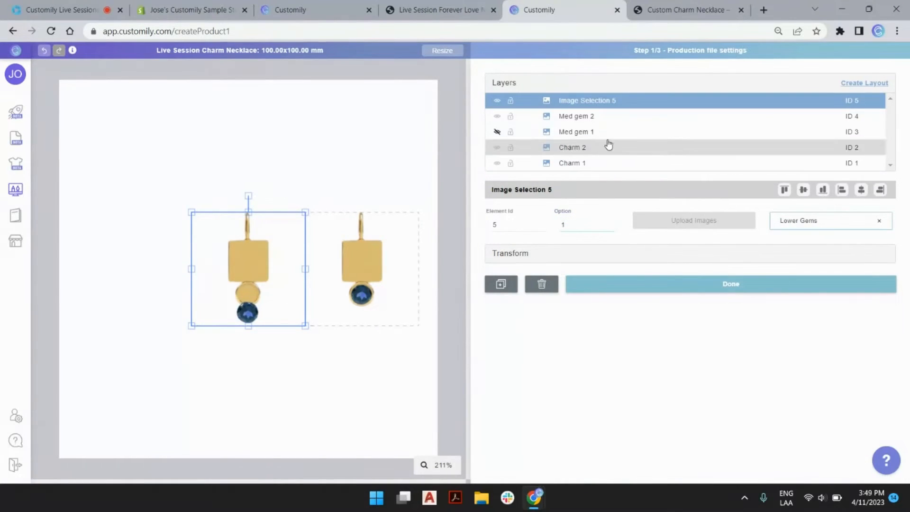
Step: Rename the Image Selection 5 layer to Low gem 1
{"action": "double_click", "coordinate": [586, 103]}
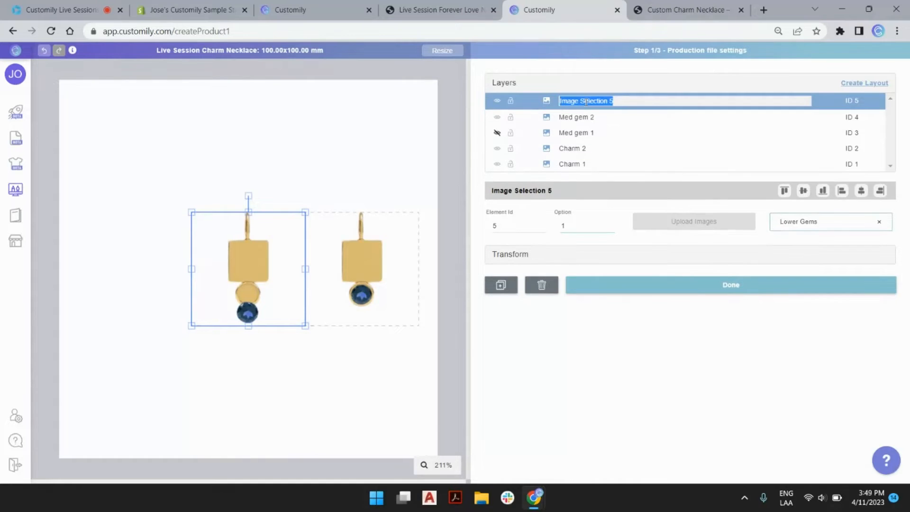
{"action": "type", "text": "Low gem 1"}
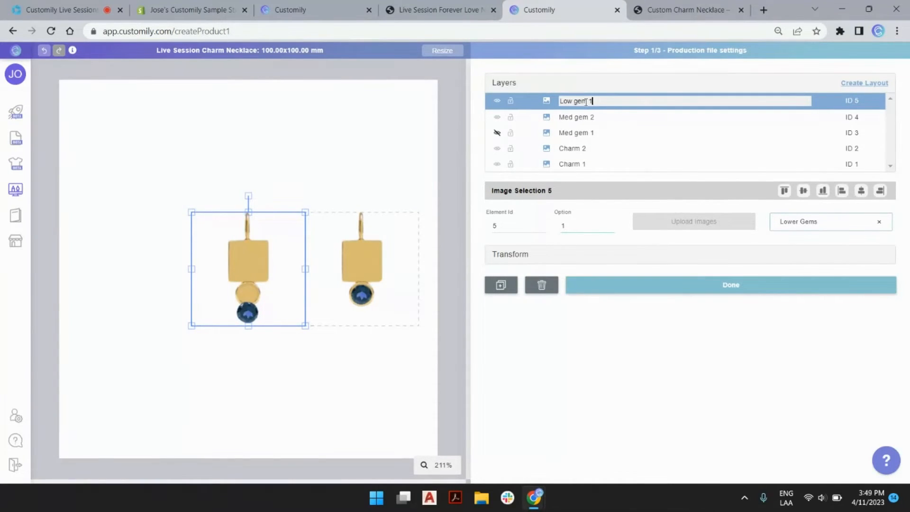
{"action": "key", "text": "Return"}
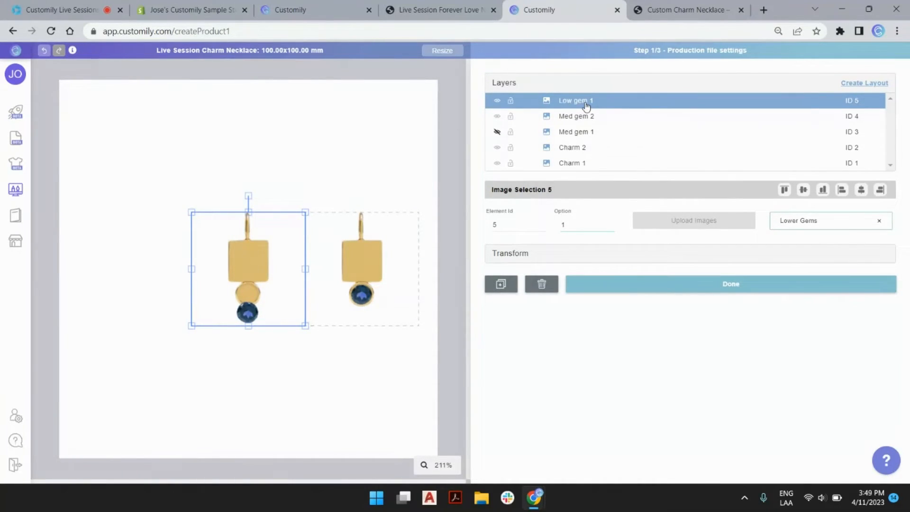
Step: Duplicate Low gem 1 onto the right charm and name the copy Low gem 2
{"action": "key", "text": "ctrl+d"}
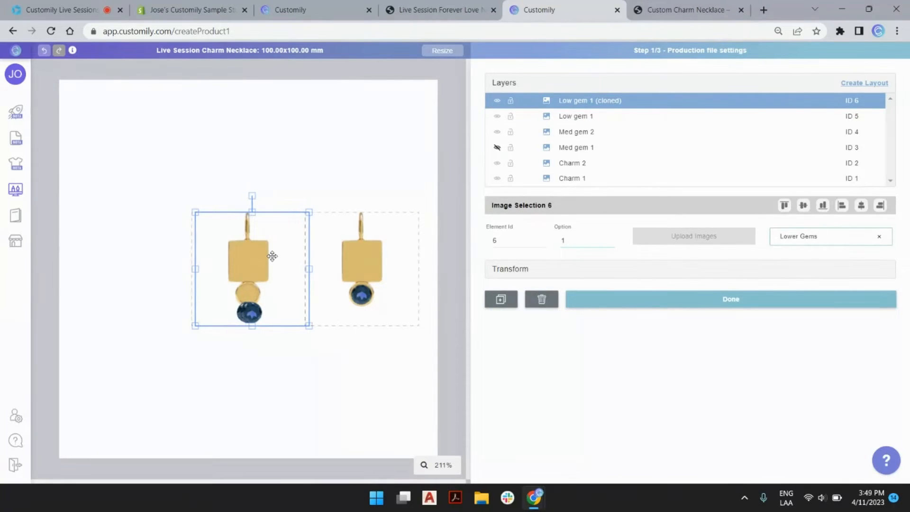
{"action": "mouse_move", "coordinate": [272, 255]}
{"action": "left_mouse_down"}
{"action": "mouse_move", "coordinate": [325, 197]}
{"action": "mouse_move", "coordinate": [342, 198]}
{"action": "left_mouse_up"}
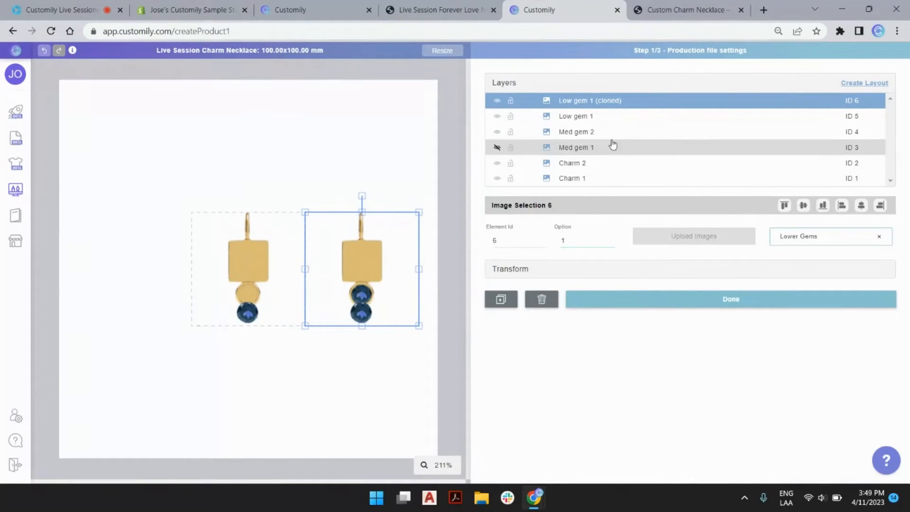
{"action": "double_click", "coordinate": [588, 101]}
{"action": "left_click_drag", "start_coordinate": [588, 101], "coordinate": [651, 102]}
{"action": "type", "text": "2"}
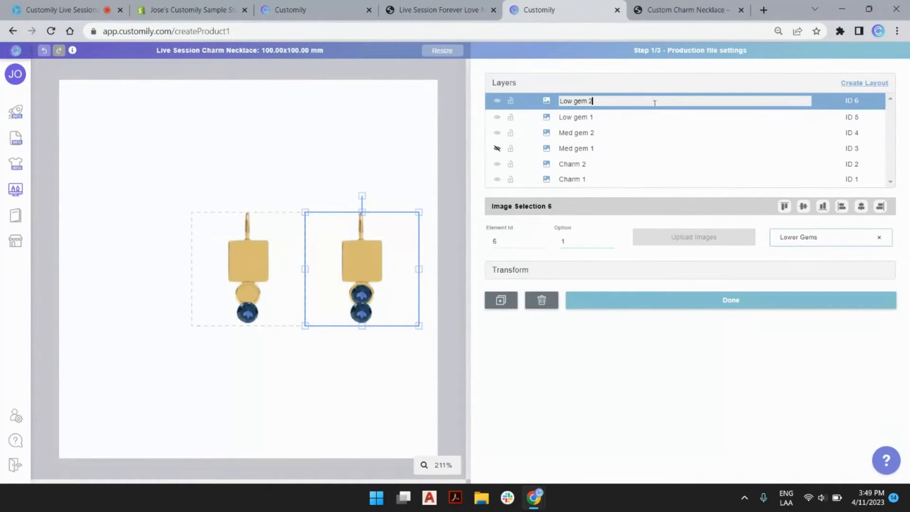
{"action": "key", "text": "Return"}
{"action": "left_click", "coordinate": [448, 152]}
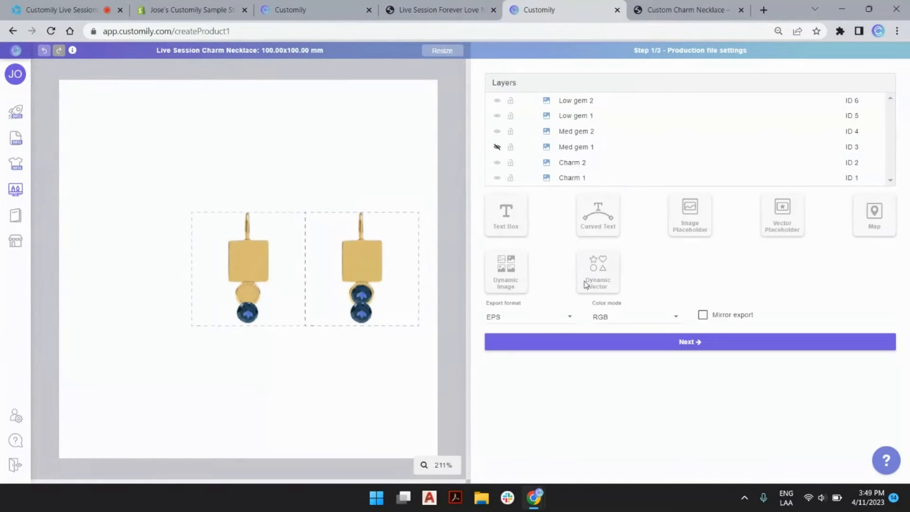
Step: Add a dynamic image layer linked to the Oval Gems library on page 15
{"action": "left_click", "coordinate": [508, 292]}
{"action": "left_click", "coordinate": [777, 252]}
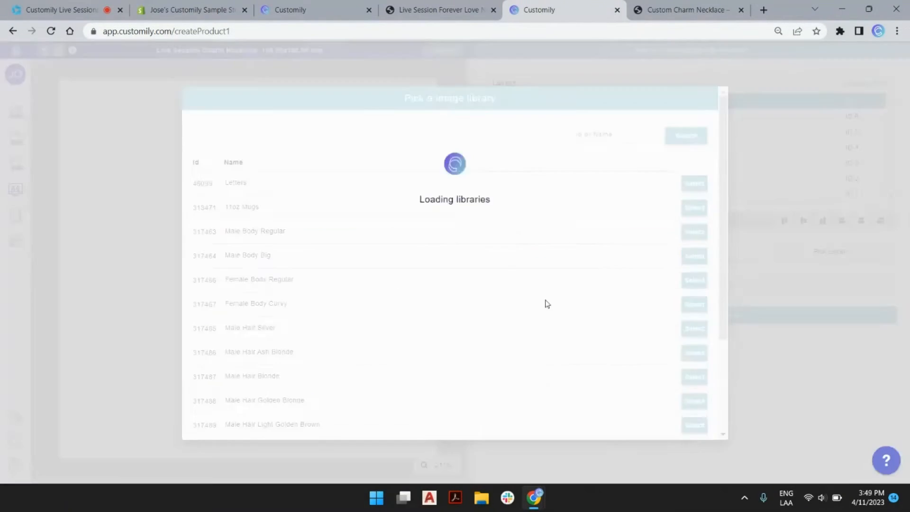
{"action": "scroll", "coordinate": [566, 299], "scroll_direction": "down", "scroll_amount": 5}
{"action": "left_click", "coordinate": [535, 420]}
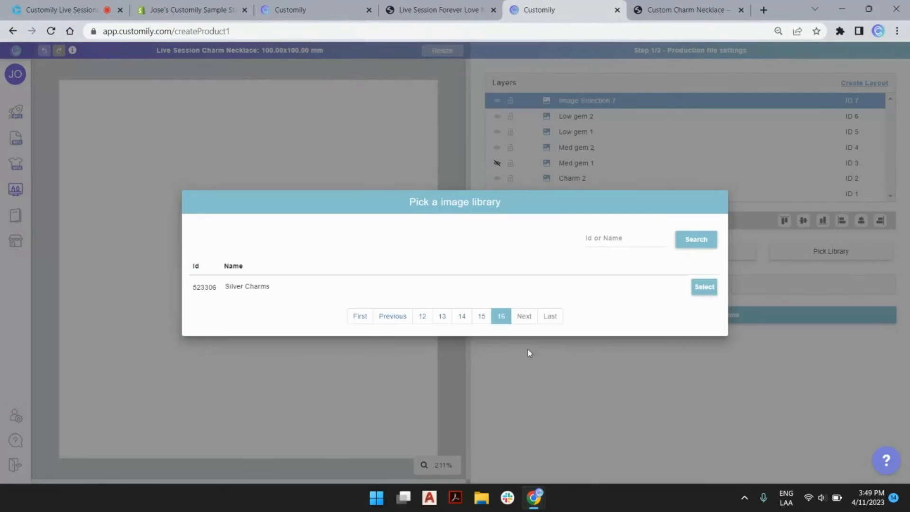
{"action": "left_click", "coordinate": [481, 315]}
{"action": "scroll", "coordinate": [583, 326], "scroll_direction": "down", "scroll_amount": 1}
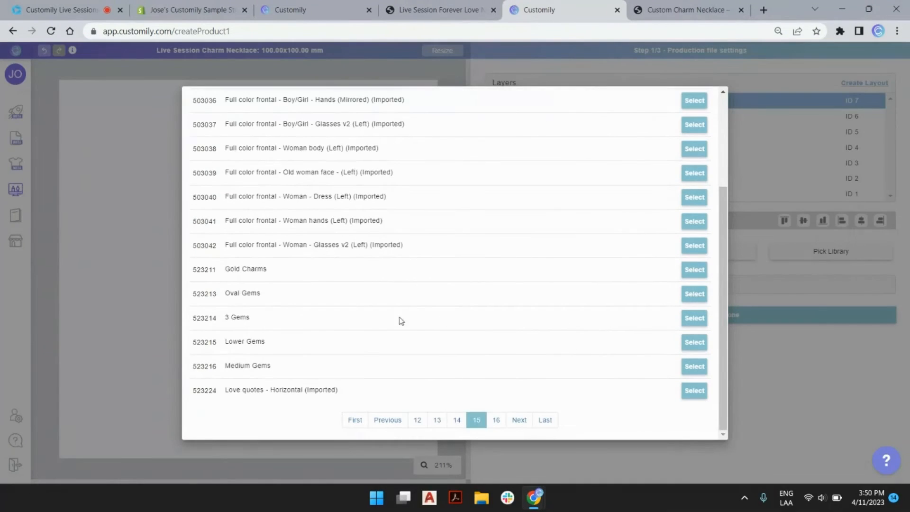
{"action": "left_click", "coordinate": [691, 295]}
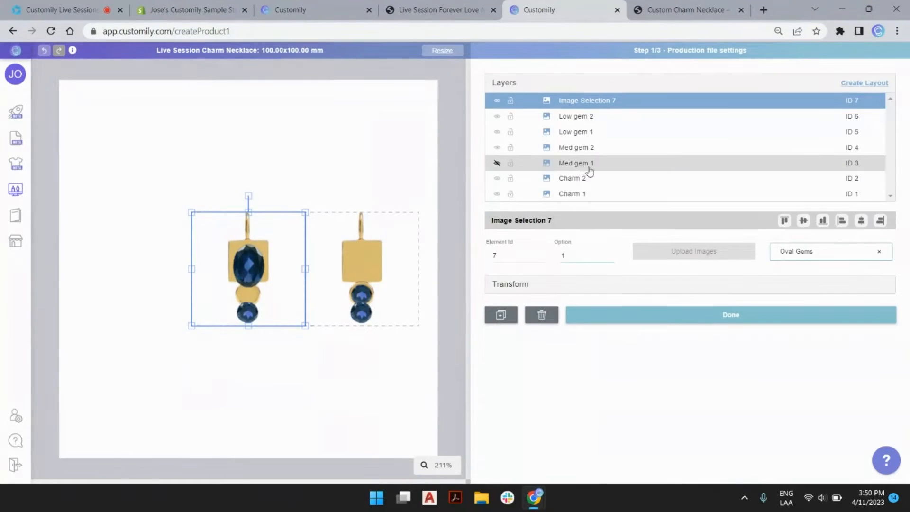
Step: Preview Charm 1's second option, then set it back to option 1
{"action": "left_click", "coordinate": [585, 194]}
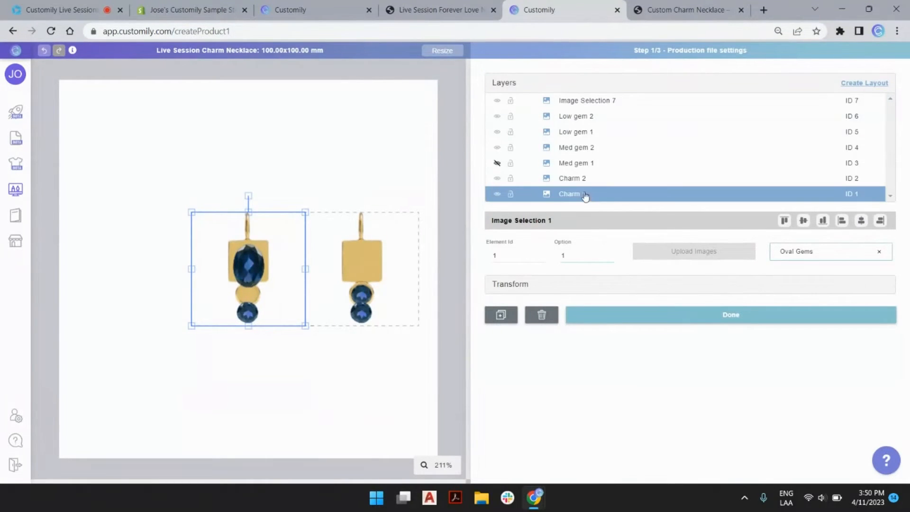
{"action": "left_click", "coordinate": [609, 254]}
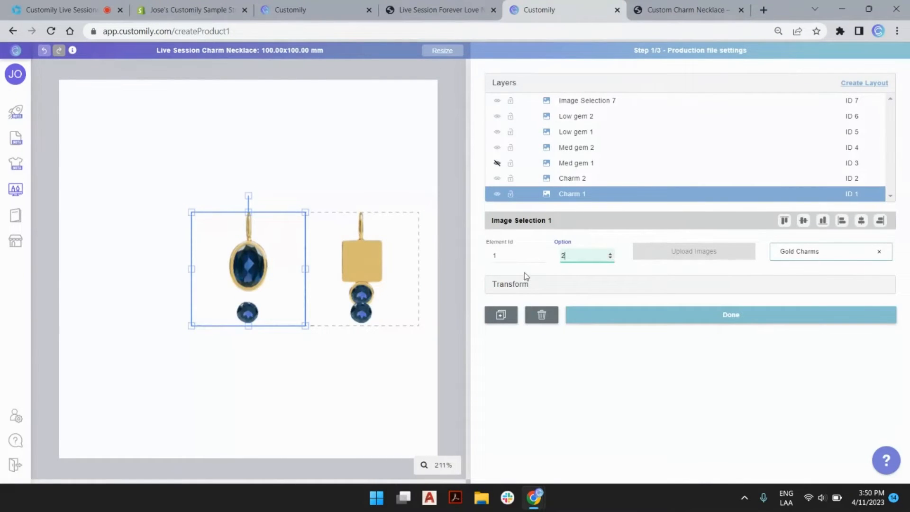
{"action": "left_click", "coordinate": [611, 258]}
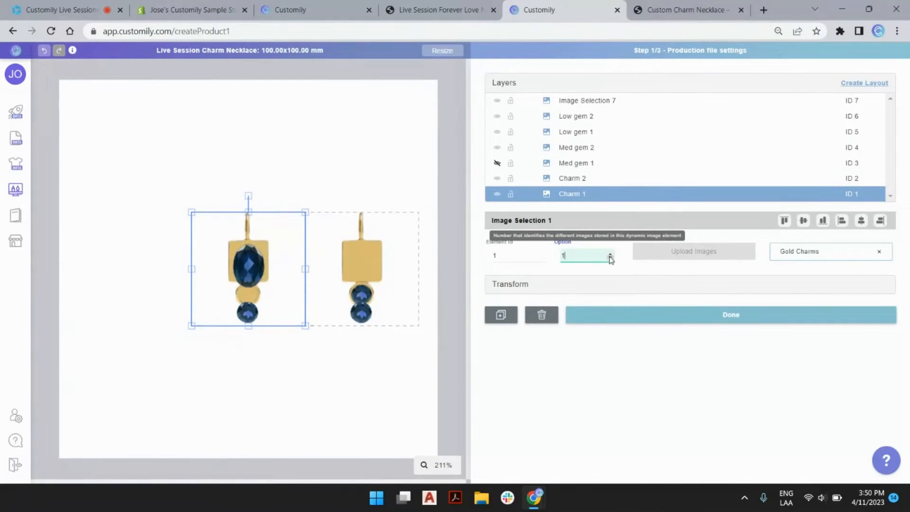
Step: Rename the Image Selection 7 layer to oval gem 1 and duplicate it
{"action": "left_click", "coordinate": [589, 101]}
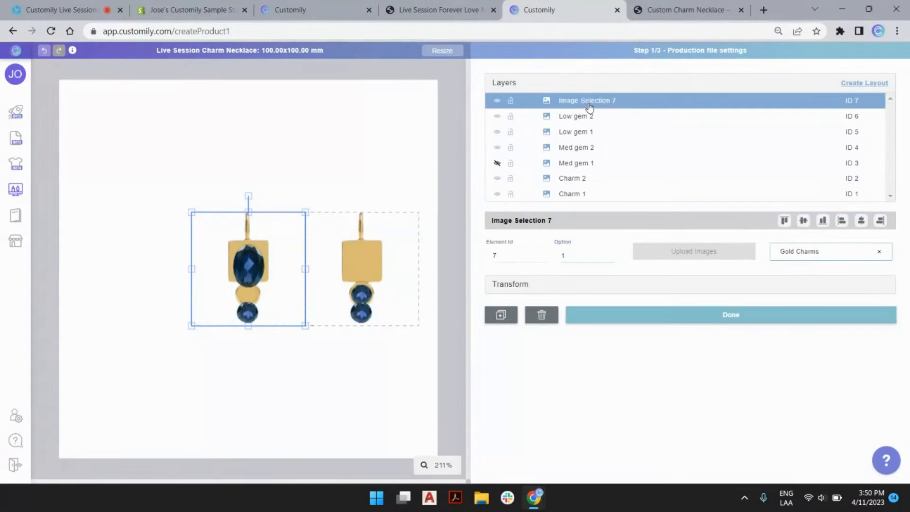
{"action": "left_click", "coordinate": [588, 102]}
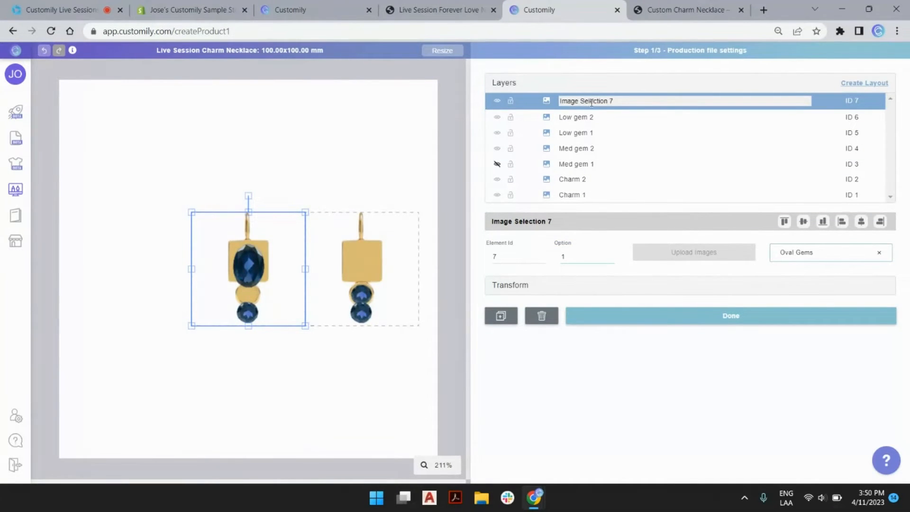
{"action": "triple_click", "coordinate": [589, 102]}
{"action": "type", "text": "oval 1"}
{"action": "key", "text": "Return"}
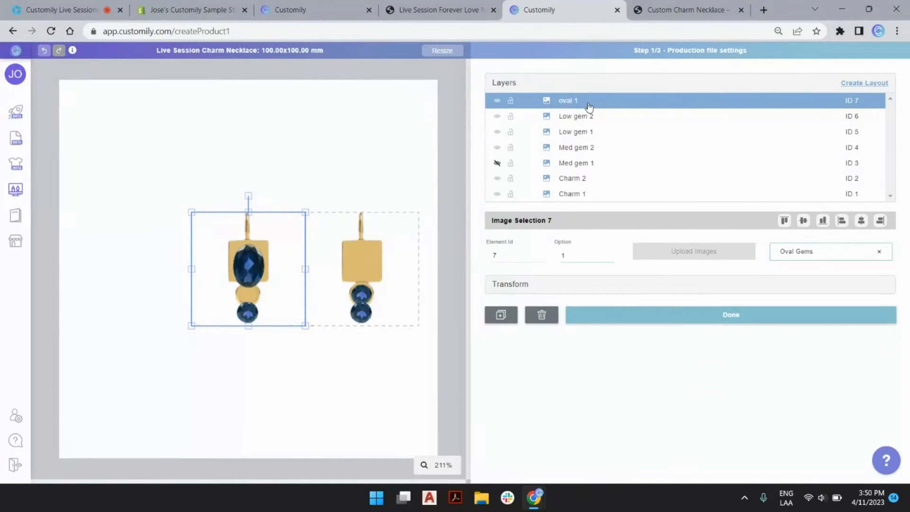
{"action": "double_click", "coordinate": [577, 100]}
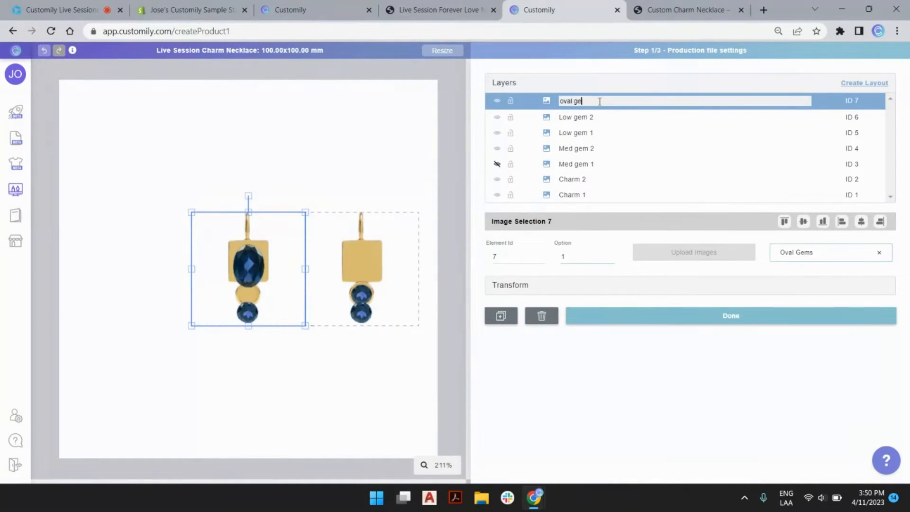
{"action": "key", "text": "Return"}
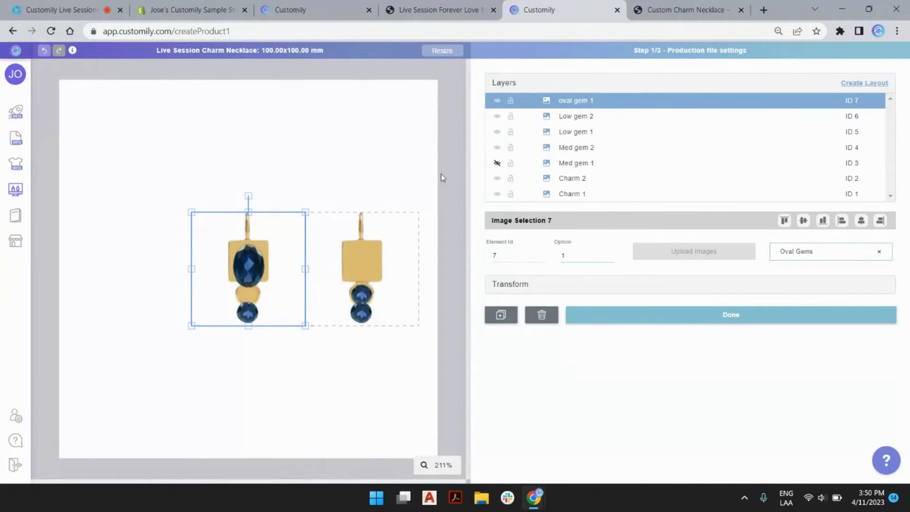
{"action": "key", "text": "ctrl+v"}
Step: Move the cloned oval gem onto the right charm and rename it oval gem 2
{"action": "key", "text": "Right"}
{"action": "key", "text": "Right"}
{"action": "key", "text": "Right"}
{"action": "key", "text": "Right"}
{"action": "key", "text": "Right"}
{"action": "key", "text": "Right"}
{"action": "key", "text": "Right"}
{"action": "key", "text": "Right"}
{"action": "key", "text": "Right"}
{"action": "key", "text": "Right"}
{"action": "key", "text": "Right"}
{"action": "key", "text": "Right"}
{"action": "key", "text": "Right"}
{"action": "key", "text": "Right"}
{"action": "key", "text": "Right"}
{"action": "key", "text": "Right"}
{"action": "key", "text": "Right"}
{"action": "key", "text": "Right"}
{"action": "key", "text": "Right"}
{"action": "key", "text": "Right"}
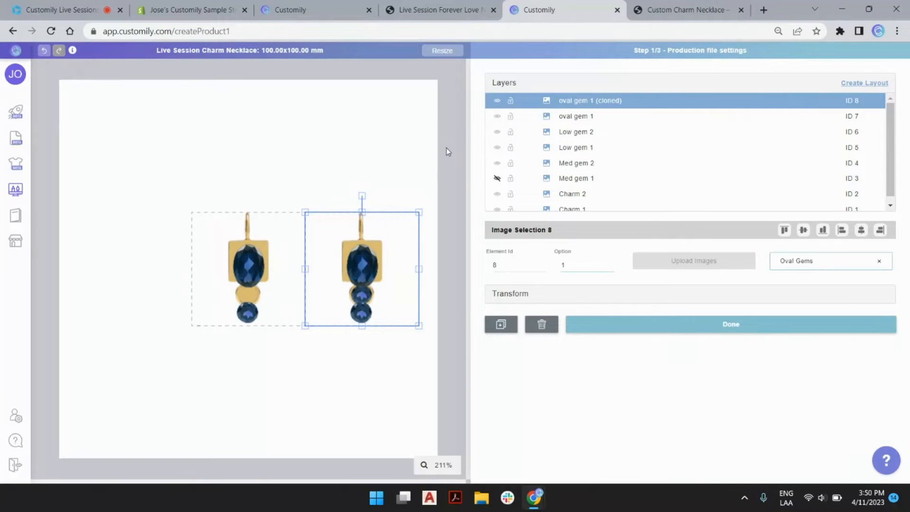
{"action": "double_click", "coordinate": [593, 101]}
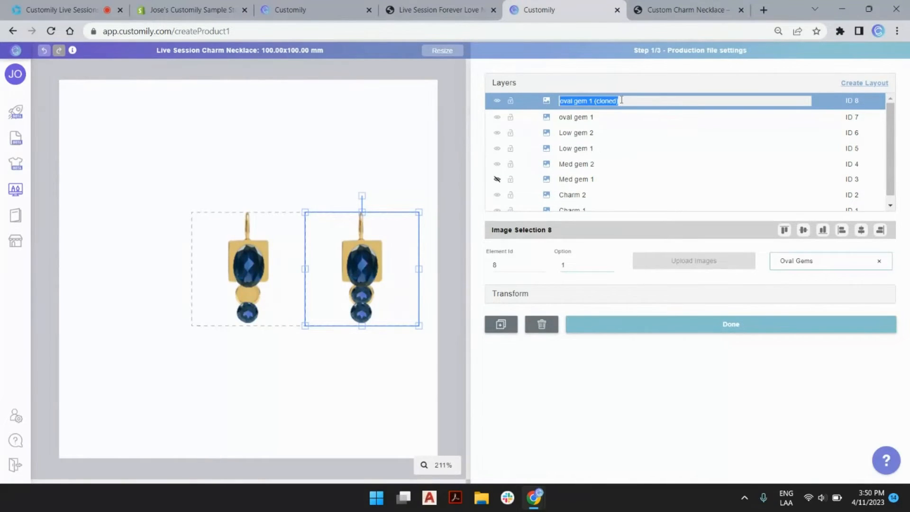
{"action": "left_click", "coordinate": [621, 100]}
{"action": "left_click_drag", "start_coordinate": [591, 101], "coordinate": [662, 111]}
{"action": "type", "text": "2"}
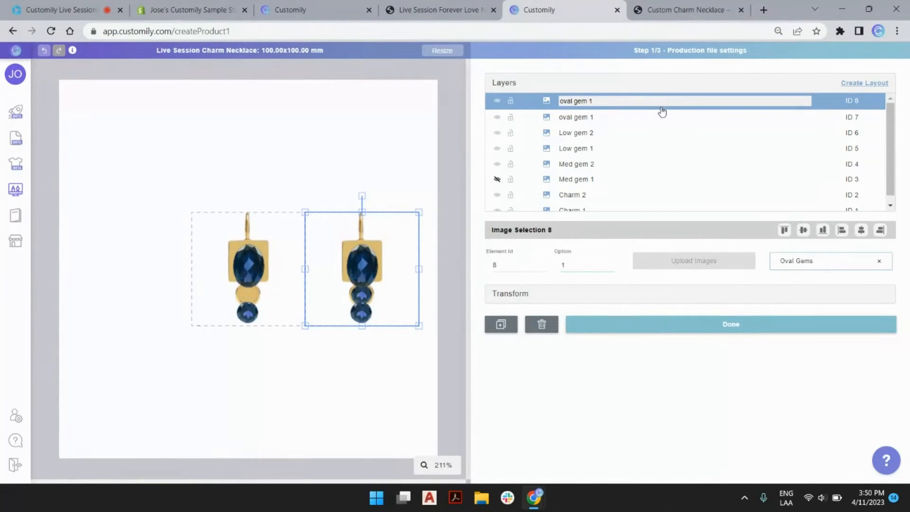
{"action": "type", "text": "2"}
{"action": "key", "text": "Return"}
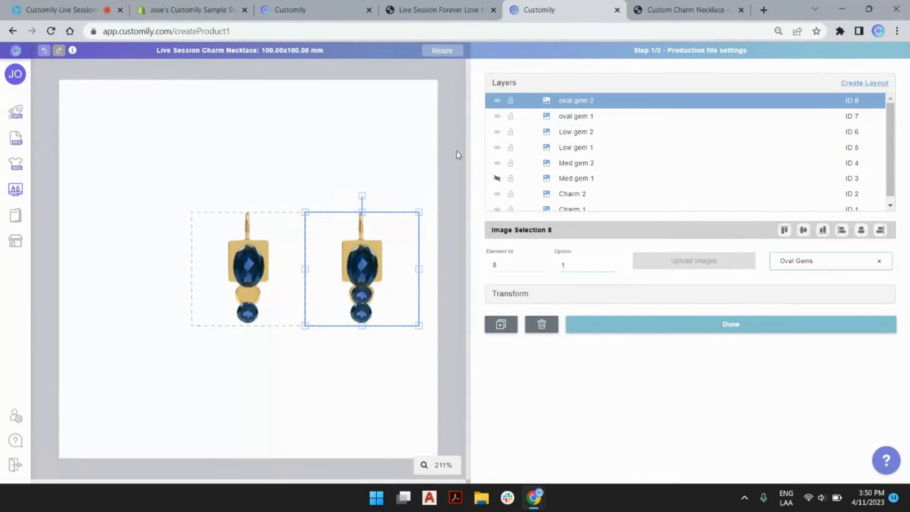
Step: Show Med gem 1 and hide both oval gem 1 and oval gem 2
{"action": "left_click", "coordinate": [497, 180]}
{"action": "left_click", "coordinate": [451, 91]}
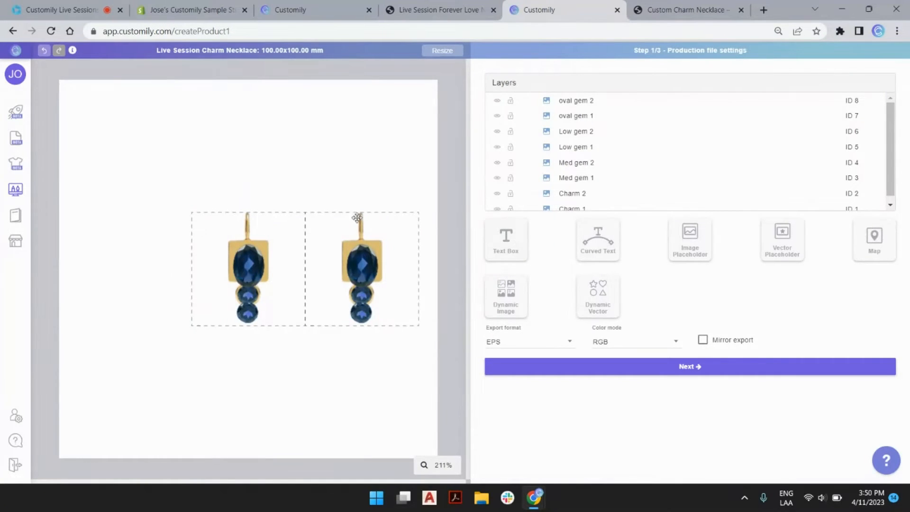
{"action": "left_click", "coordinate": [496, 101]}
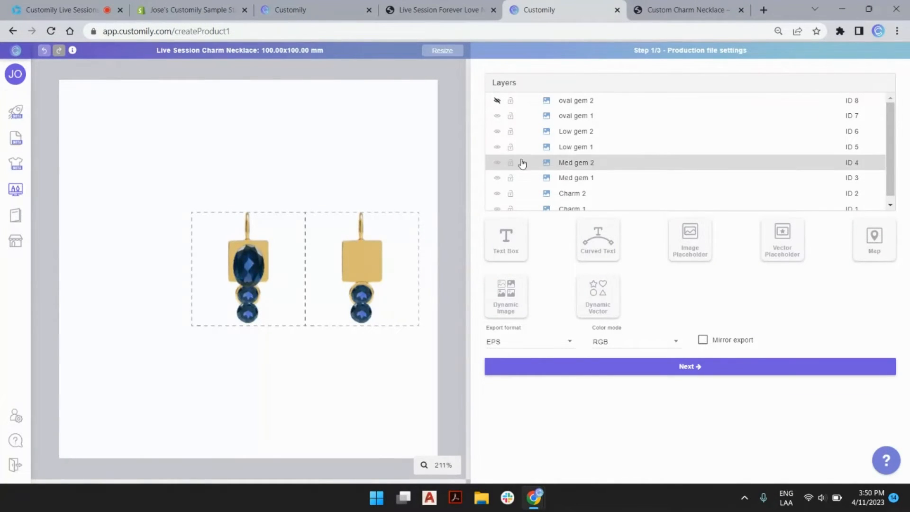
{"action": "scroll", "coordinate": [575, 170], "scroll_direction": "down", "scroll_amount": 1}
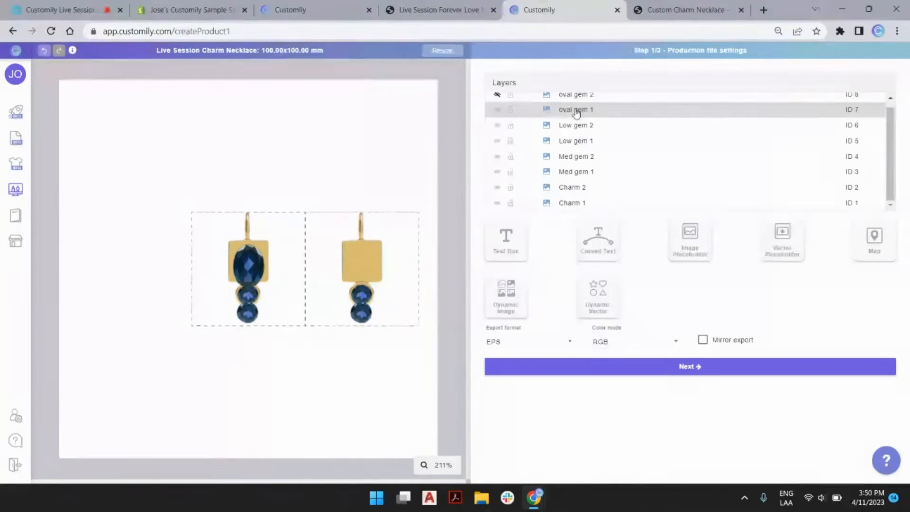
{"action": "left_click", "coordinate": [498, 111]}
{"action": "left_click", "coordinate": [497, 111]}
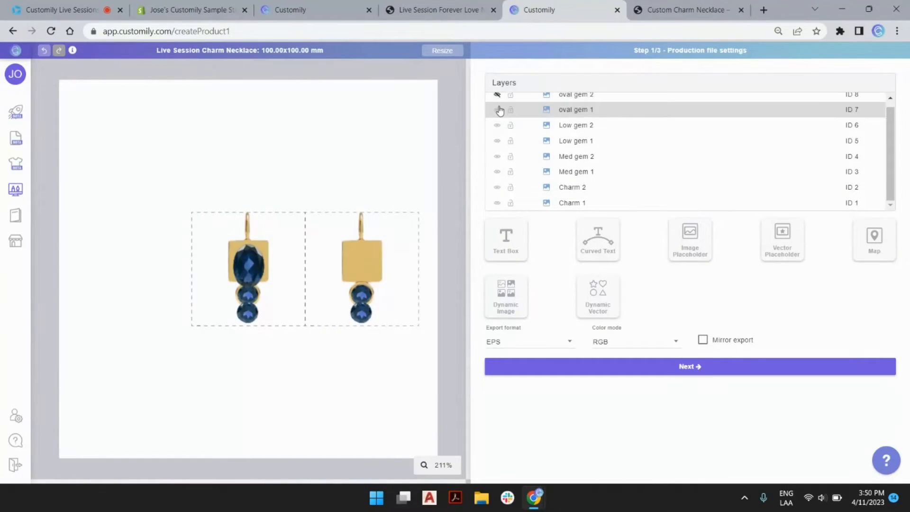
{"action": "left_click", "coordinate": [497, 110]}
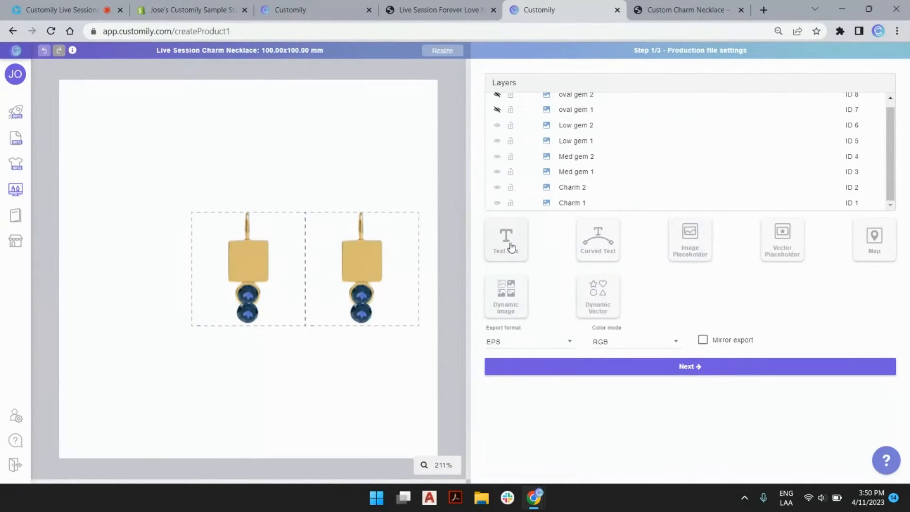
Step: Add a text element for the initial and try out sample characters
{"action": "left_click", "coordinate": [511, 247]}
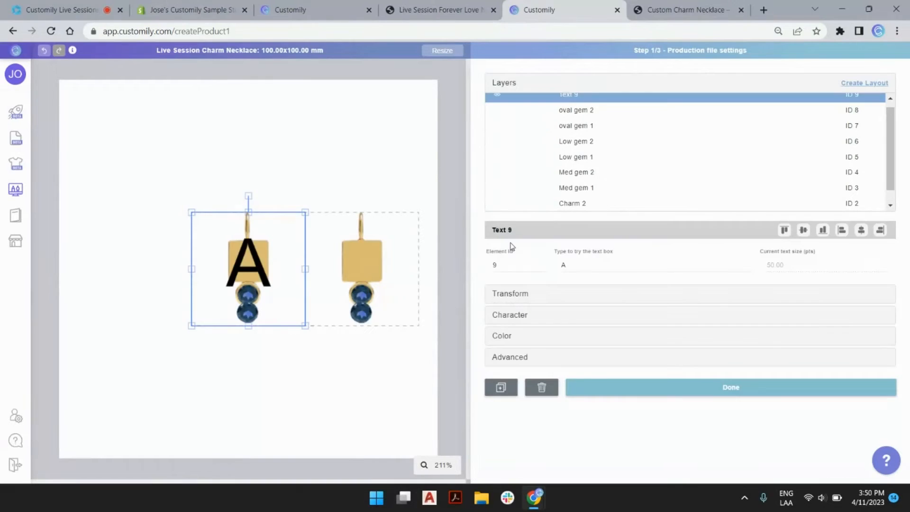
{"action": "double_click", "coordinate": [572, 267]}
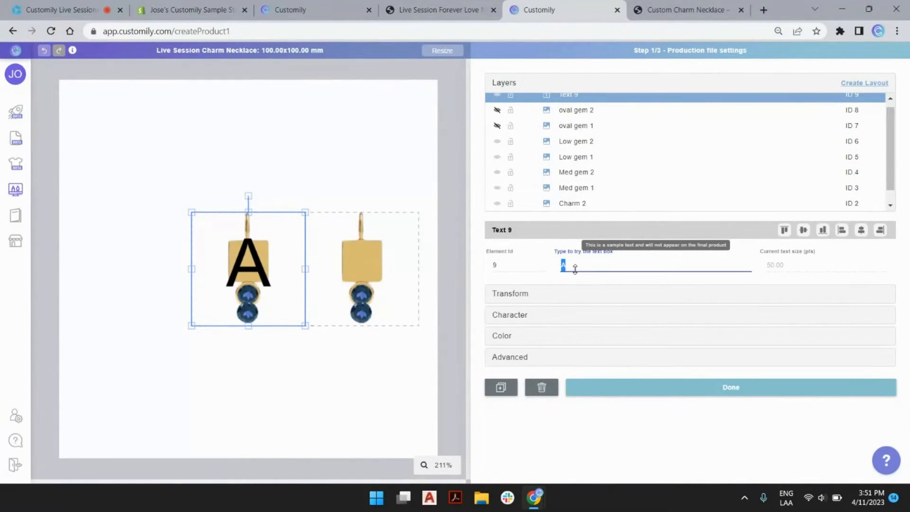
{"action": "type", "text": "gjeee"}
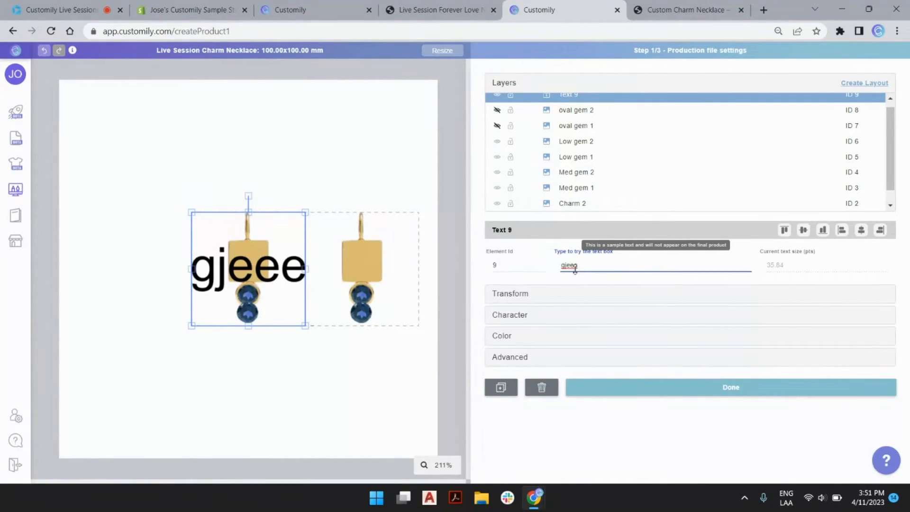
{"action": "key", "text": "BackSpace"}
{"action": "key", "text": "BackSpace"}
{"action": "key", "text": "BackSpace"}
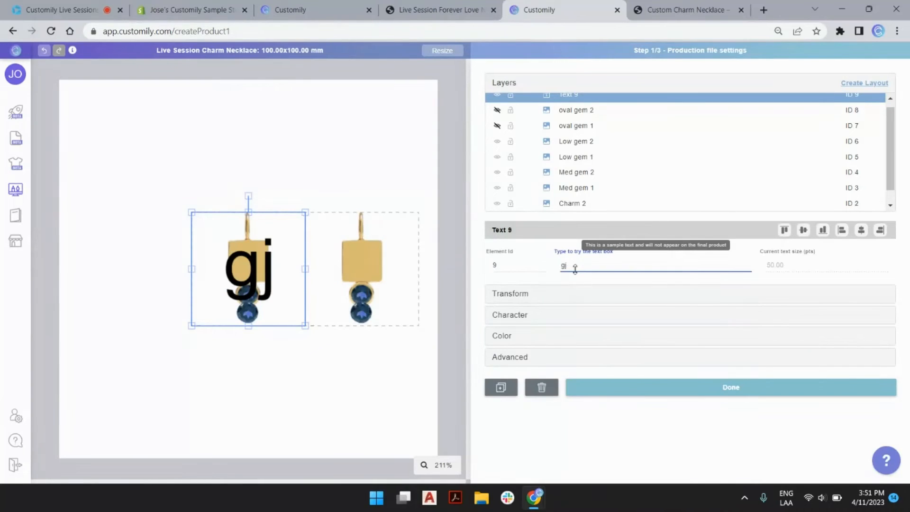
{"action": "type", "text": "jgjgjeoejgjeoejgjgegeeg"}
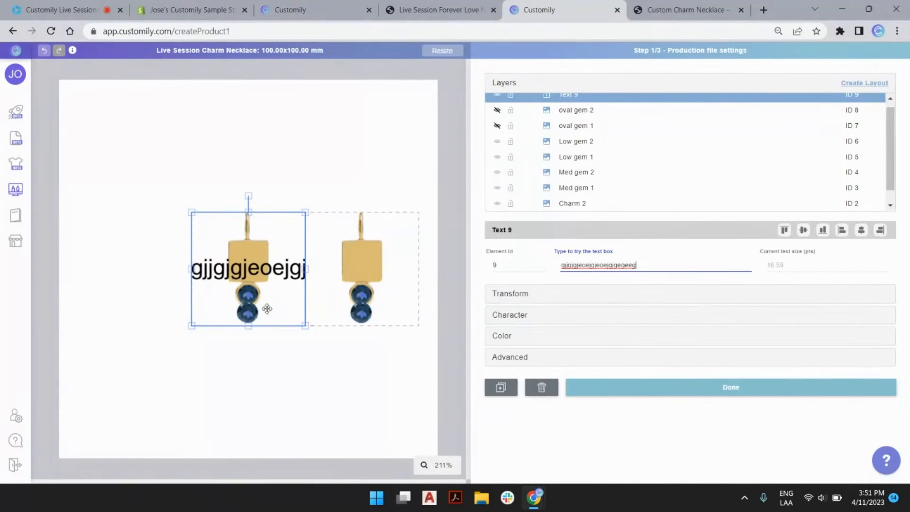
Step: Test the character settings, leaving the minimum text size at 15
{"action": "left_click", "coordinate": [509, 315]}
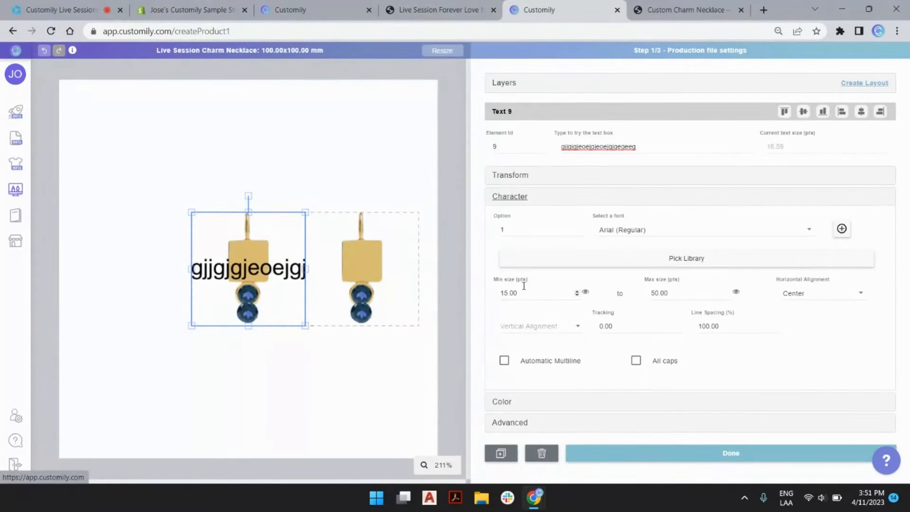
{"action": "left_click", "coordinate": [507, 294]}
{"action": "key", "text": "BackSpace"}
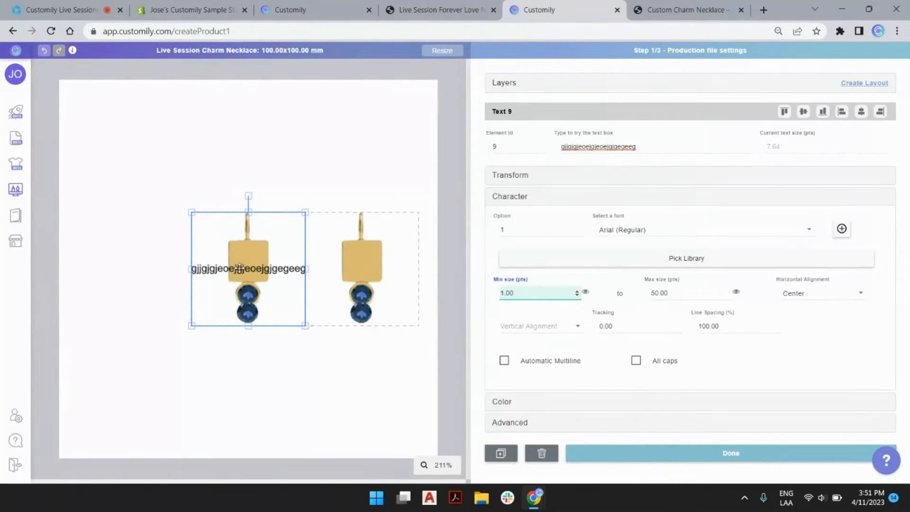
{"action": "left_click", "coordinate": [585, 292]}
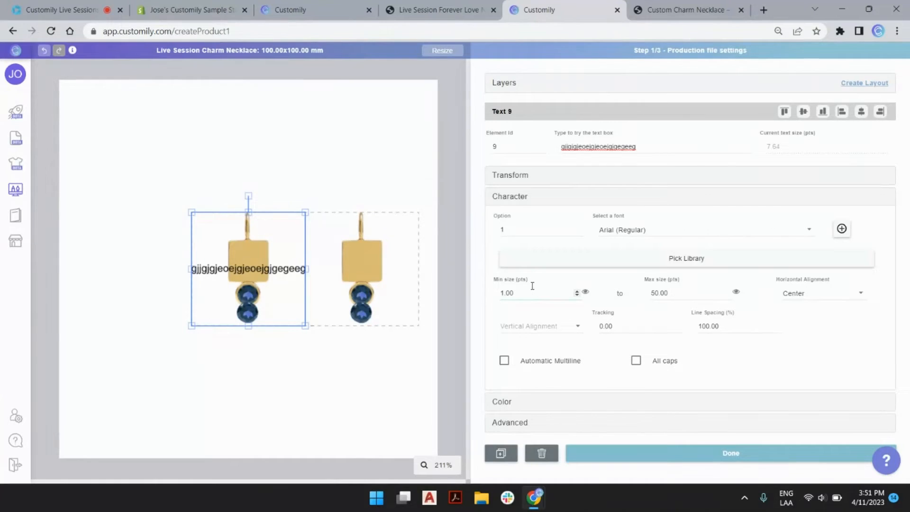
{"action": "left_click", "coordinate": [505, 291]}
{"action": "type", "text": "5"}
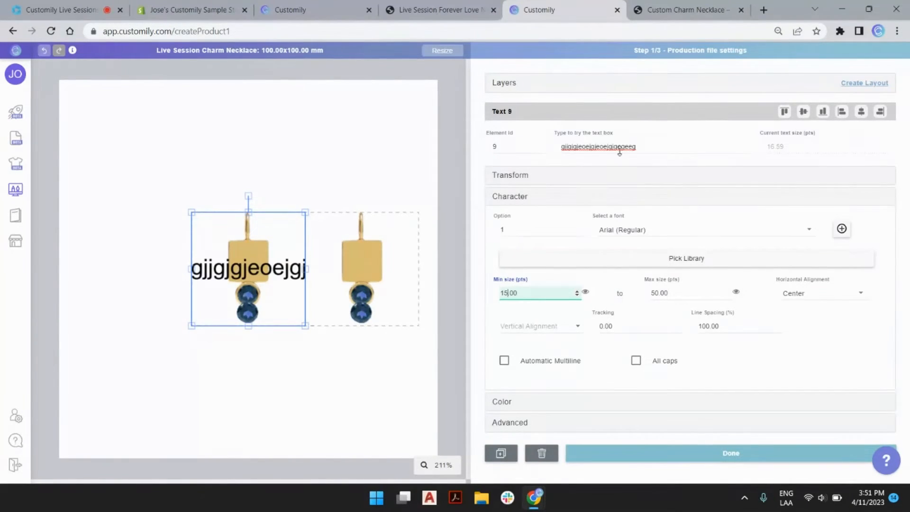
Step: Set the sample text to W in Honey Script (Light) and shrink it onto the left charm
{"action": "double_click", "coordinate": [620, 147]}
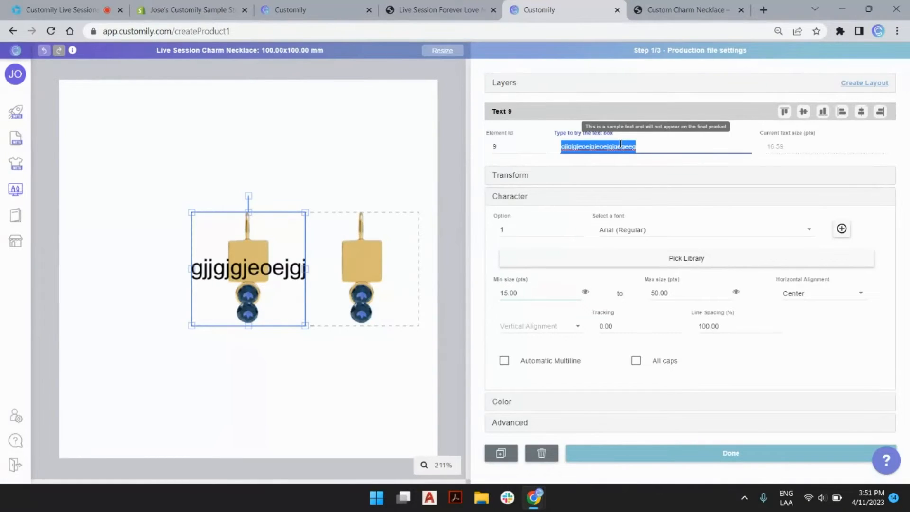
{"action": "type", "text": "W"}
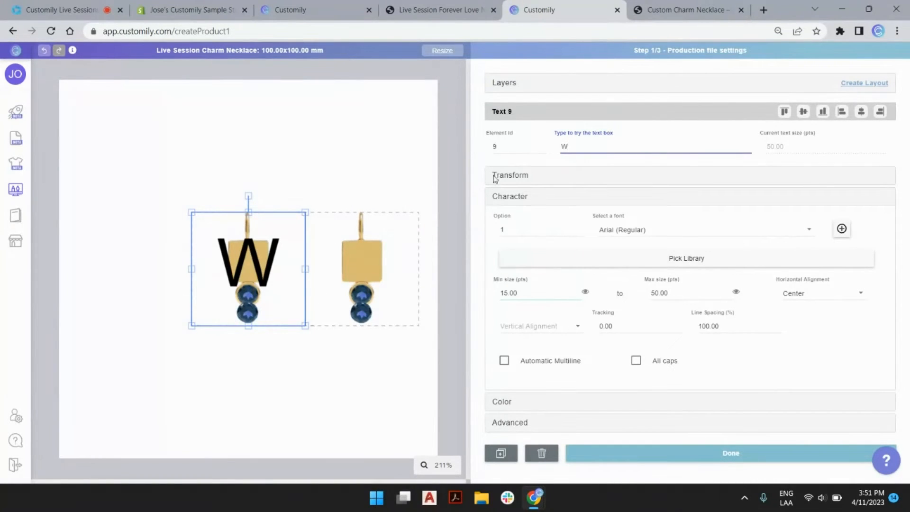
{"action": "left_click", "coordinate": [628, 232]}
{"action": "scroll", "coordinate": [634, 239], "scroll_direction": "down", "scroll_amount": 6}
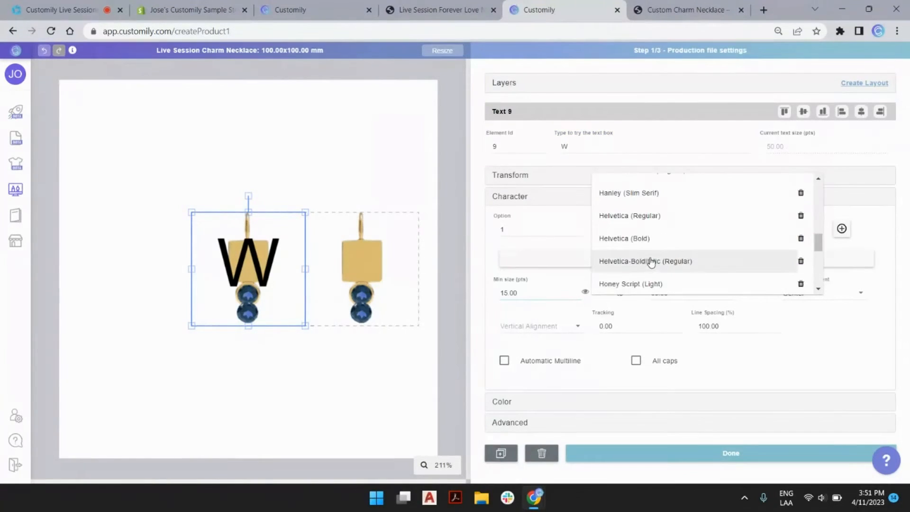
{"action": "left_click", "coordinate": [637, 225]}
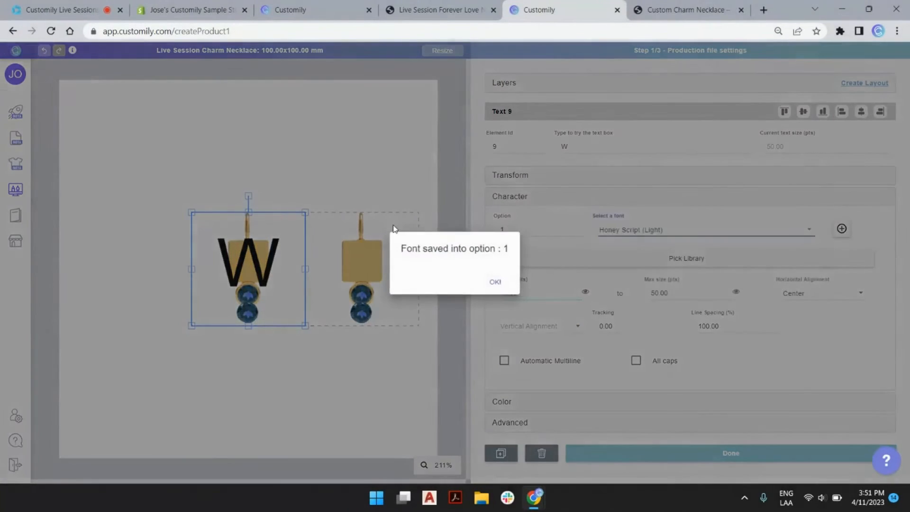
{"action": "left_click", "coordinate": [495, 284]}
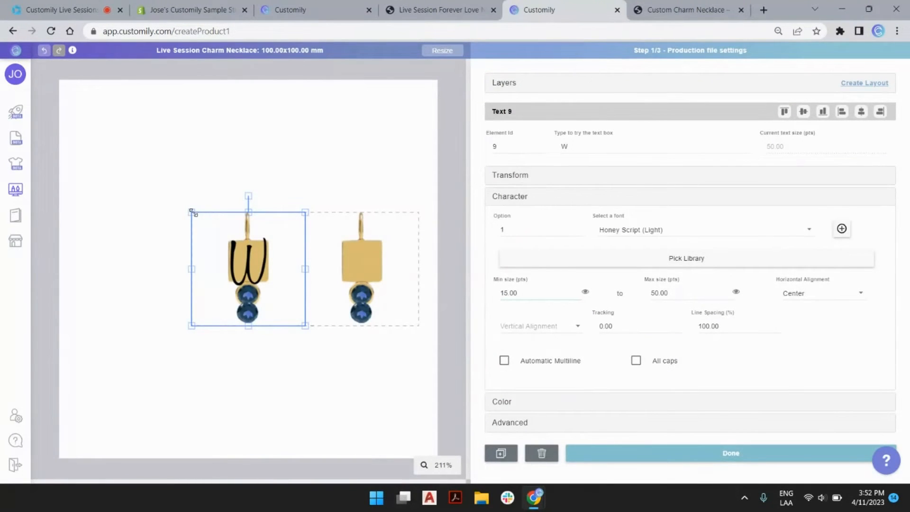
{"action": "left_click_drag", "start_coordinate": [191, 213], "coordinate": [237, 232]}
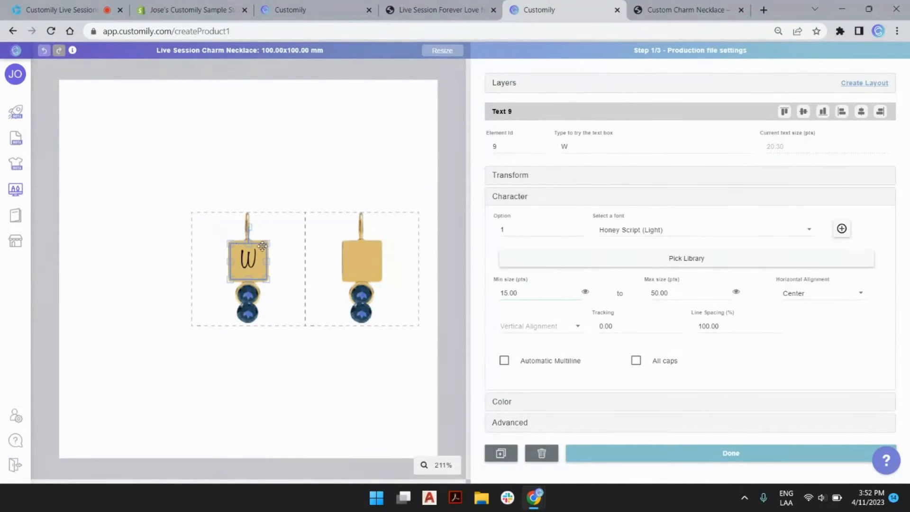
Step: Rename the Text 9 layer to Text 1
{"action": "left_click", "coordinate": [507, 88]}
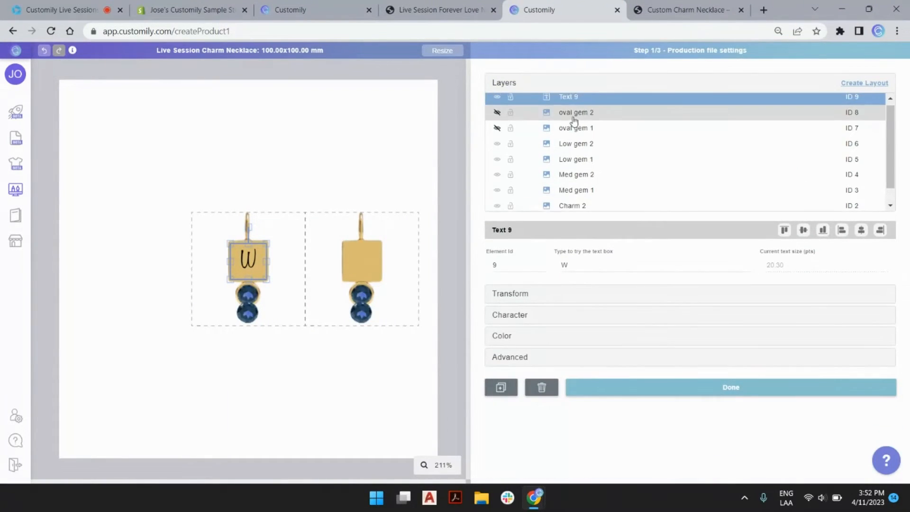
{"action": "double_click", "coordinate": [576, 104]}
{"action": "triple_click", "coordinate": [586, 100]}
{"action": "left_click", "coordinate": [584, 100]}
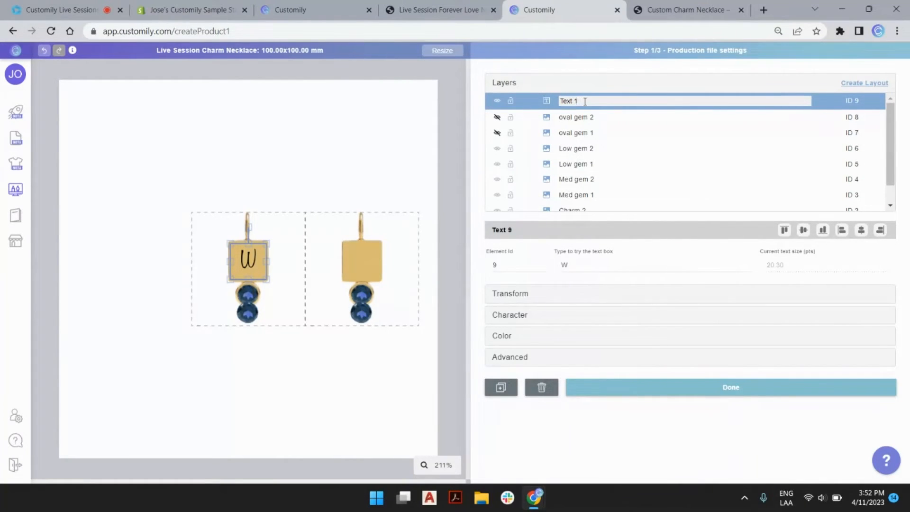
{"action": "key", "text": "Return"}
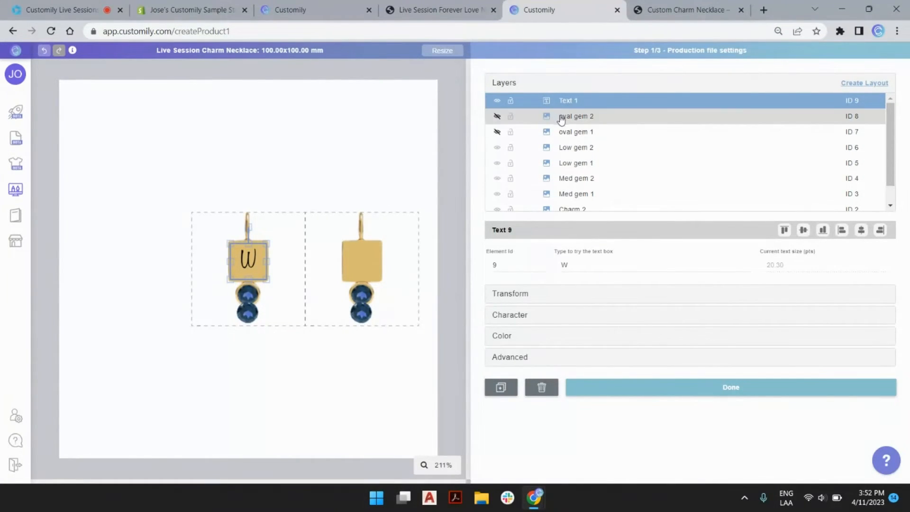
Step: Duplicate Text 1 onto the right charm as Text 2, and make both oval gems visible
{"action": "key", "text": "ctrl+v"}
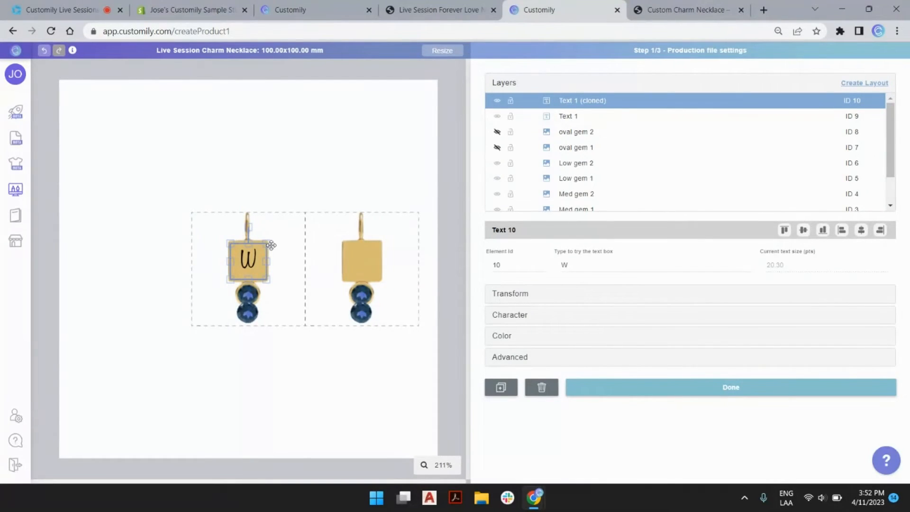
{"action": "key", "text": "shift+Right"}
{"action": "key", "text": "shift+Right"}
{"action": "key", "text": "shift+Right"}
{"action": "key", "text": "shift+Right"}
{"action": "key", "text": "shift+Right"}
{"action": "key", "text": "shift+Right"}
{"action": "key", "text": "shift+Right"}
{"action": "key", "text": "shift+Right"}
{"action": "key", "text": "shift+Right"}
{"action": "key", "text": "shift+Right"}
{"action": "key", "text": "shift+Right"}
{"action": "key", "text": "shift+Right"}
{"action": "key", "text": "shift+Right"}
{"action": "key", "text": "shift+Right"}
{"action": "key", "text": "shift+Right"}
{"action": "key", "text": "shift+Right"}
{"action": "key", "text": "shift+Right"}
{"action": "key", "text": "shift+Right"}
{"action": "key", "text": "shift+Right"}
{"action": "key", "text": "shift+Right"}
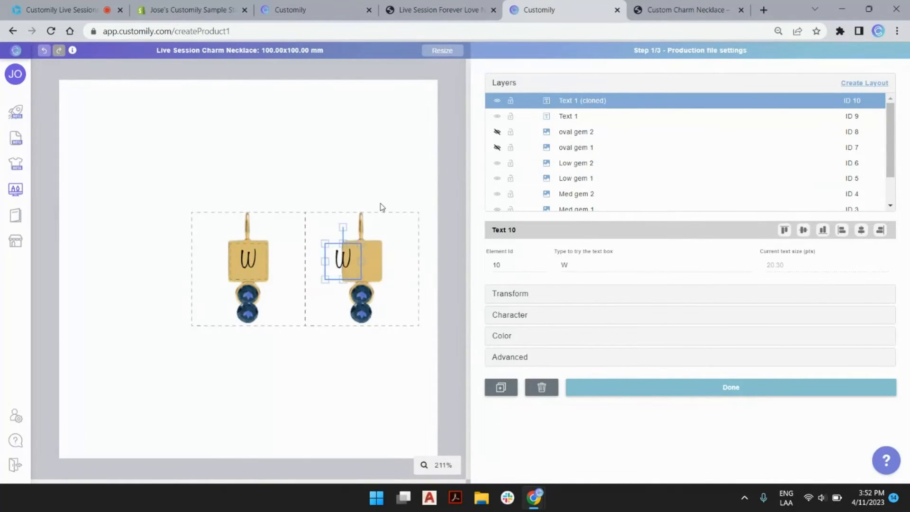
{"action": "double_click", "coordinate": [578, 102]}
{"action": "left_click_drag", "start_coordinate": [578, 101], "coordinate": [616, 98]}
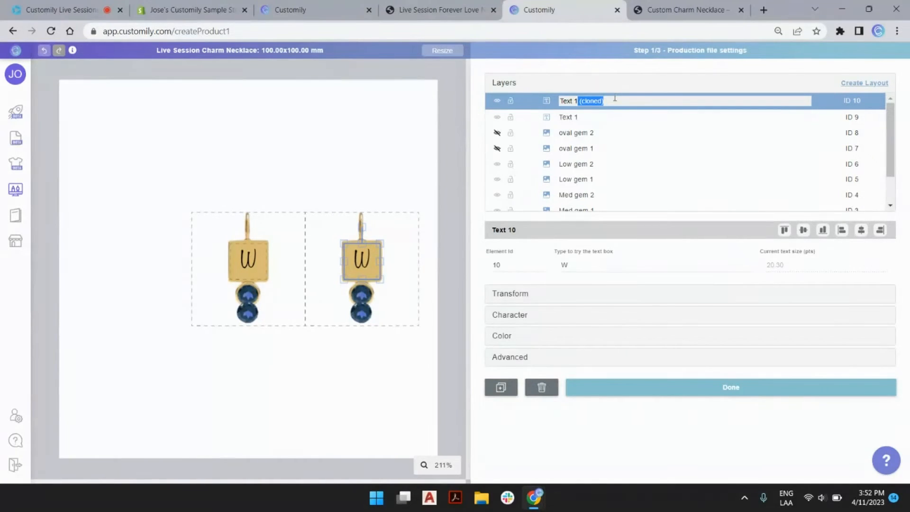
{"action": "key", "text": "BackSpace"}
{"action": "key", "text": "BackSpace"}
{"action": "type", "text": "2"}
{"action": "key", "text": "Return"}
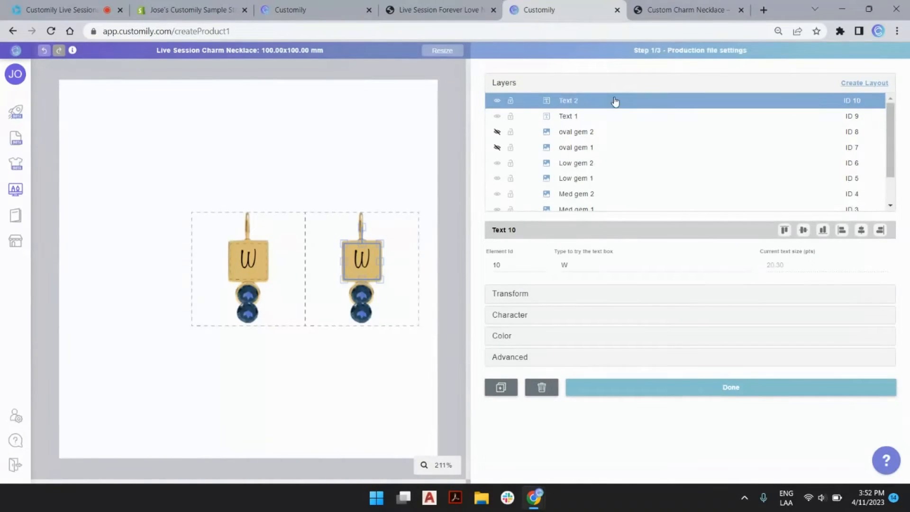
{"action": "left_click", "coordinate": [498, 132]}
{"action": "left_click", "coordinate": [496, 147]}
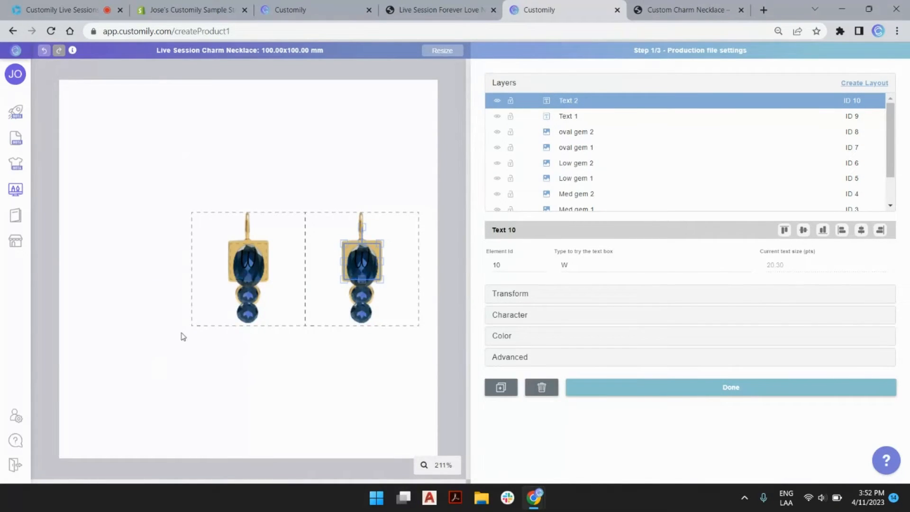
{"action": "left_click_drag", "start_coordinate": [149, 358], "coordinate": [454, 166]}
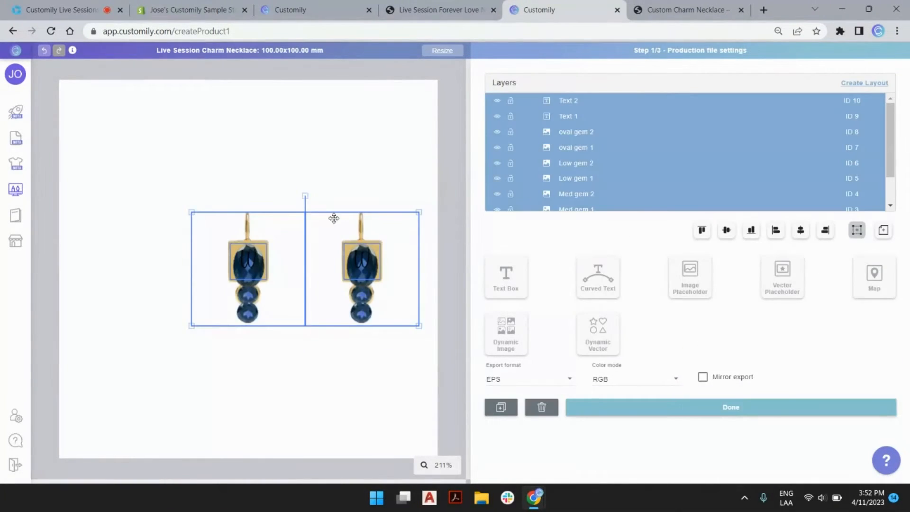
{"action": "left_click", "coordinate": [887, 234]}
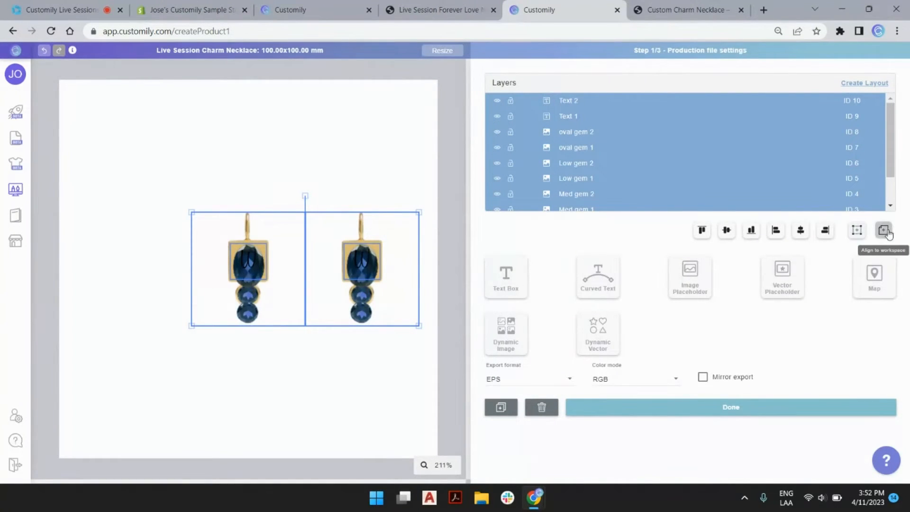
{"action": "left_click", "coordinate": [800, 231]}
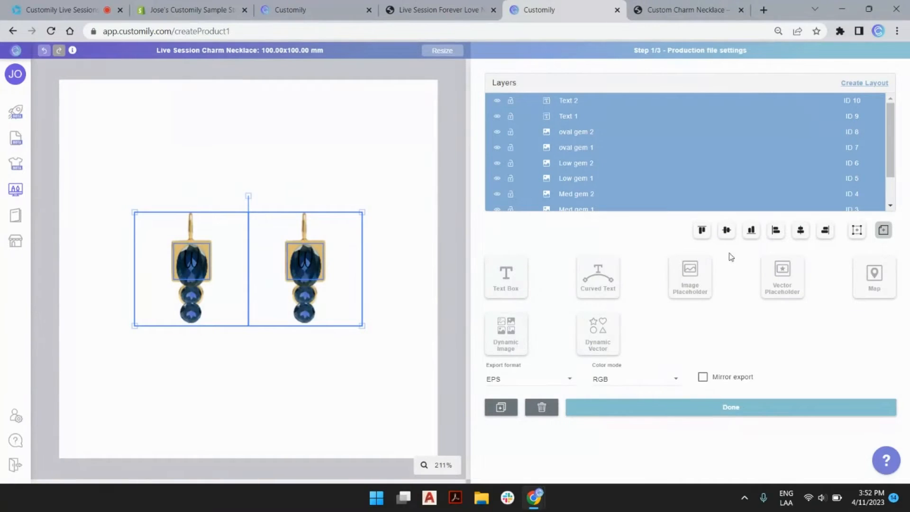
{"action": "left_click", "coordinate": [439, 161]}
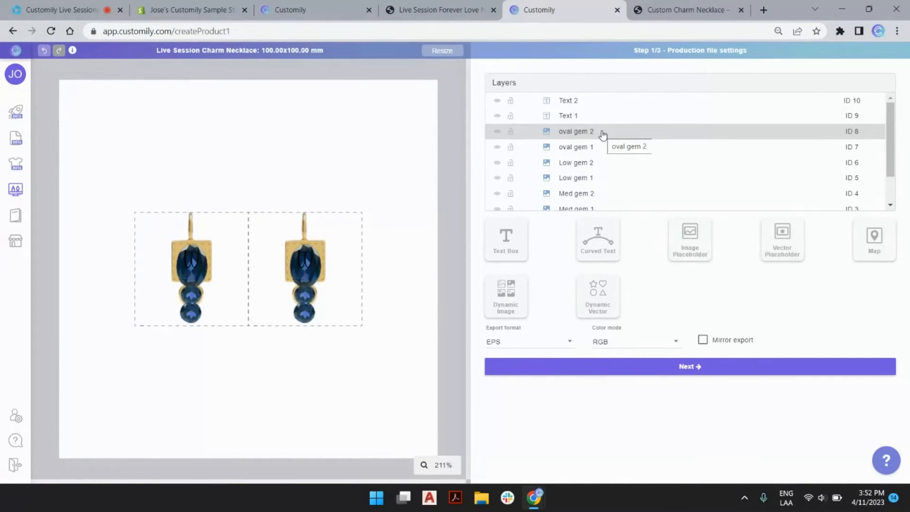
{"action": "left_click", "coordinate": [577, 101]}
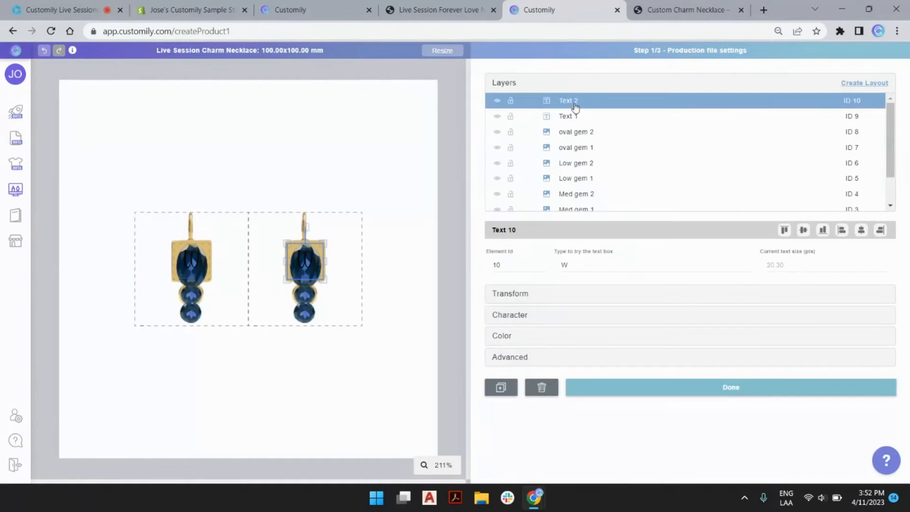
{"action": "scroll", "coordinate": [583, 118], "scroll_direction": "down", "scroll_amount": 2}
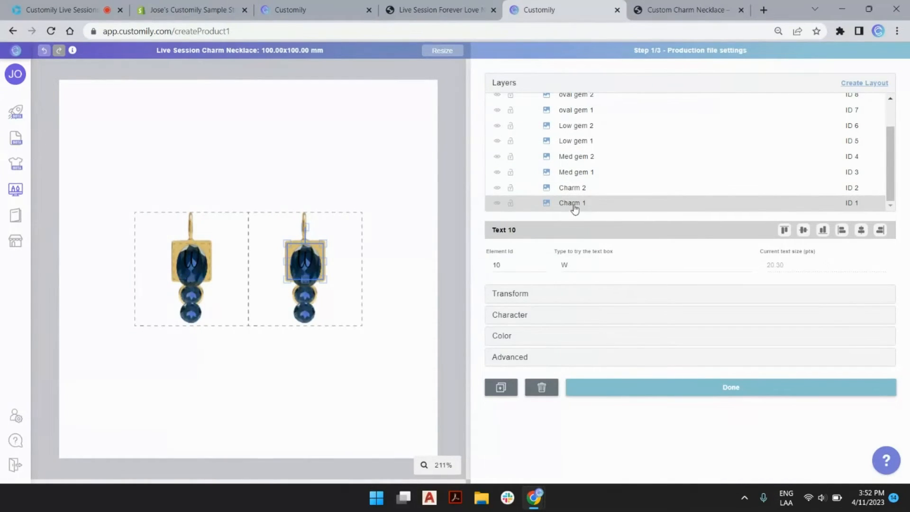
{"action": "left_click_drag", "start_coordinate": [587, 173], "coordinate": [596, 189]}
{"action": "left_click_drag", "start_coordinate": [585, 145], "coordinate": [588, 159]}
{"action": "left_click_drag", "start_coordinate": [588, 110], "coordinate": [586, 147]}
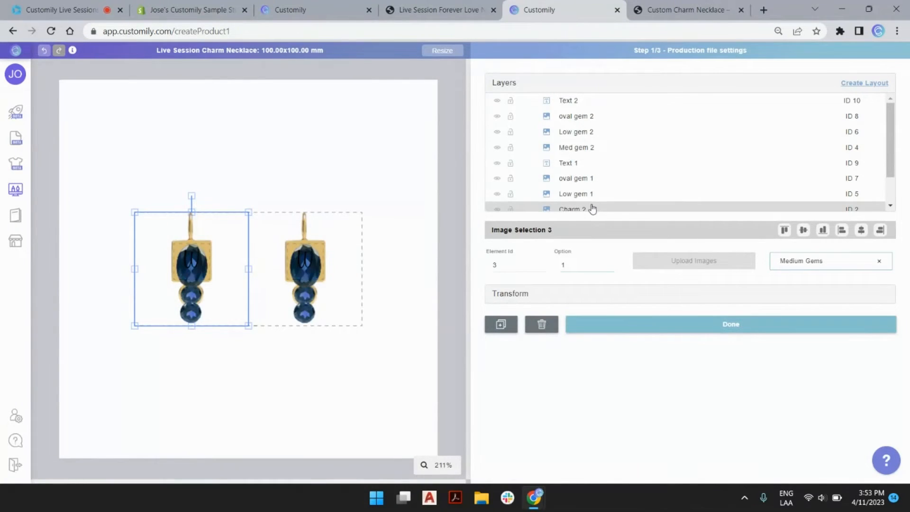
{"action": "left_click_drag", "start_coordinate": [591, 207], "coordinate": [590, 162]}
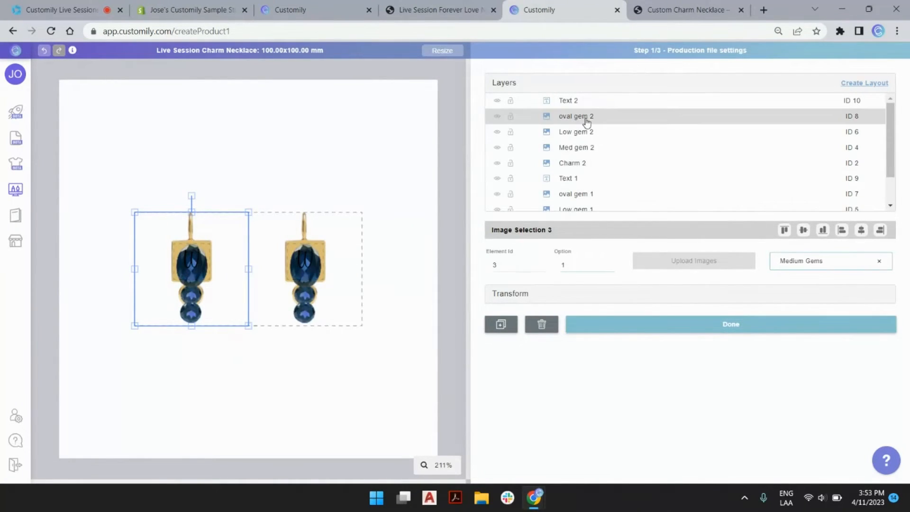
{"action": "scroll", "coordinate": [585, 142], "scroll_direction": "down", "scroll_amount": 2}
{"action": "left_click", "coordinate": [585, 203]}
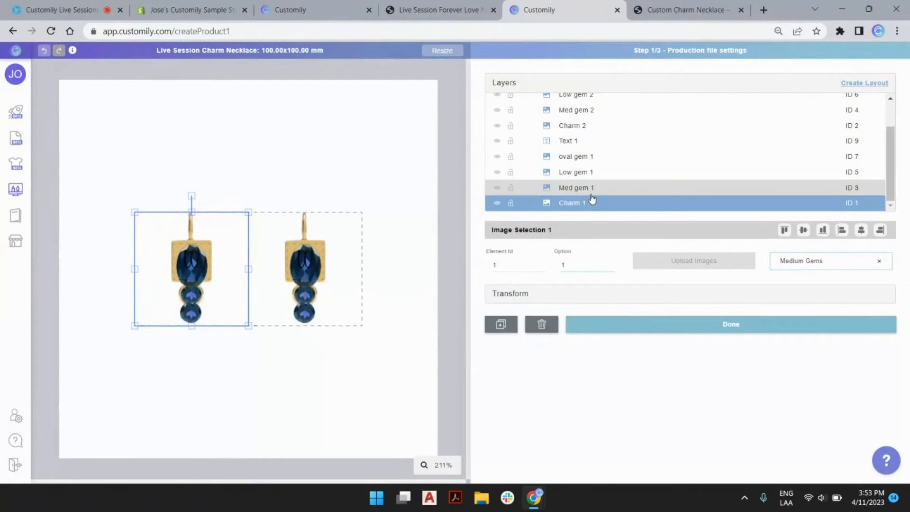
{"action": "scroll", "coordinate": [586, 173], "scroll_direction": "up", "scroll_amount": 2}
Step: Select all ten layers, create a layout from them named '2 Charms', and collapse it
{"action": "left_click", "coordinate": [570, 99], "text": "shift"}
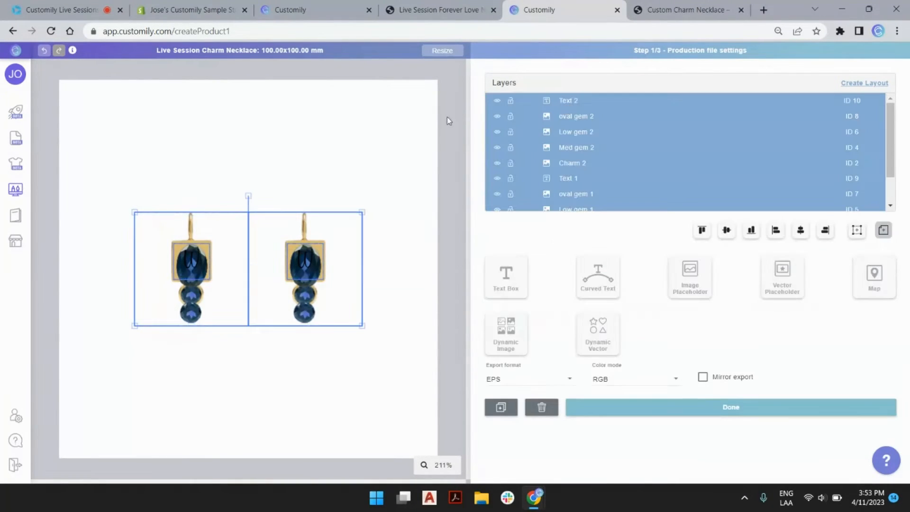
{"action": "left_click", "coordinate": [878, 84]}
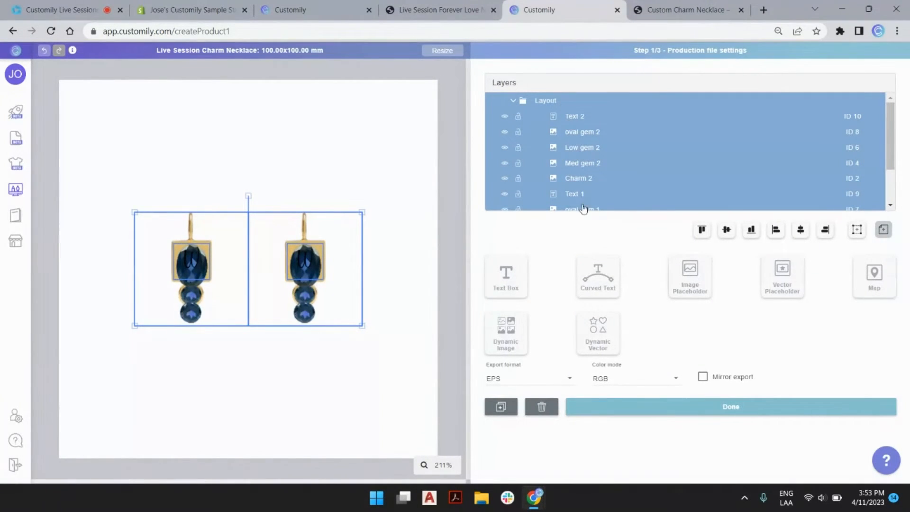
{"action": "left_click", "coordinate": [545, 101]}
{"action": "left_click", "coordinate": [545, 101]}
{"action": "double_click", "coordinate": [544, 101]}
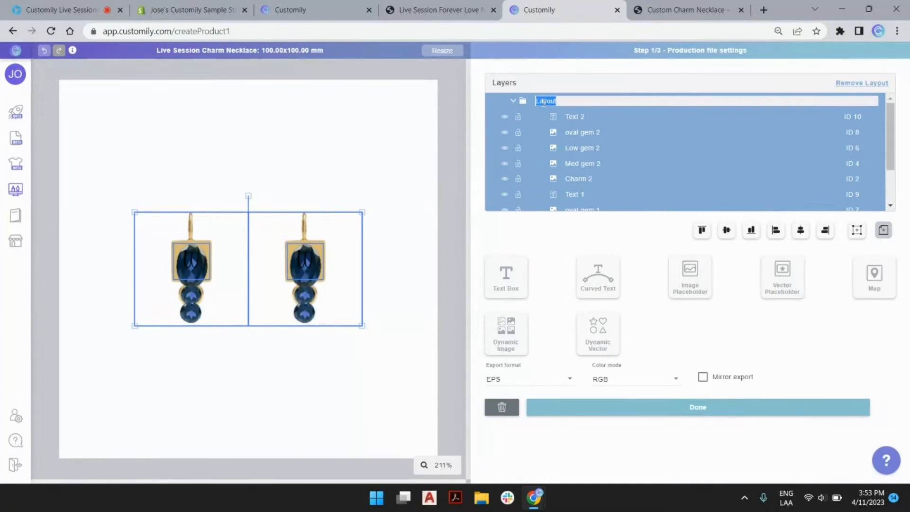
{"action": "type", "text": "2 Charms"}
{"action": "key", "text": "Return"}
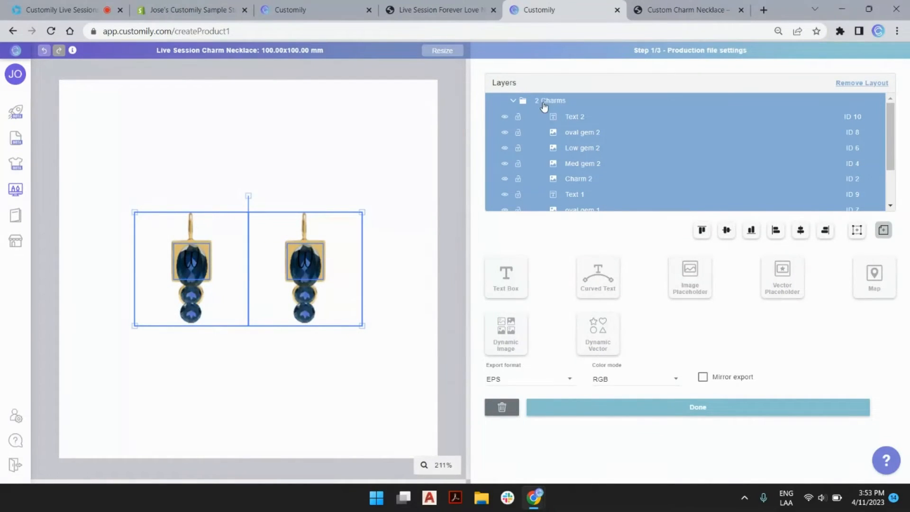
{"action": "left_click", "coordinate": [513, 101]}
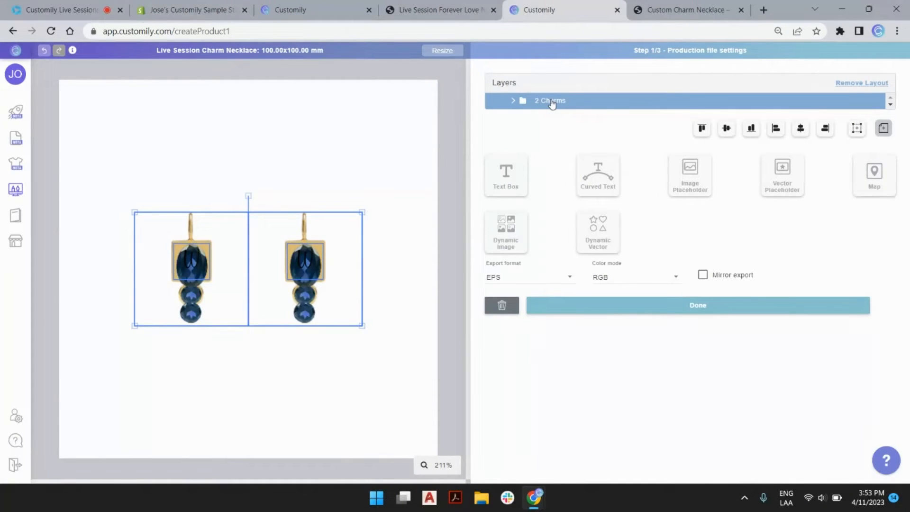
Step: Duplicate the 2 Charms layout and rename the copy '1 Charm'
{"action": "key", "text": "ctrl+v"}
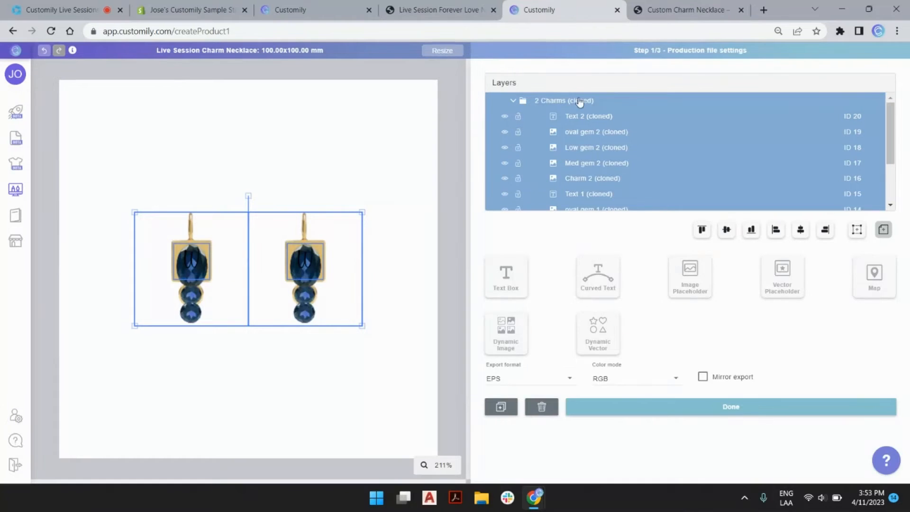
{"action": "scroll", "coordinate": [583, 106], "scroll_direction": "down", "scroll_amount": 3}
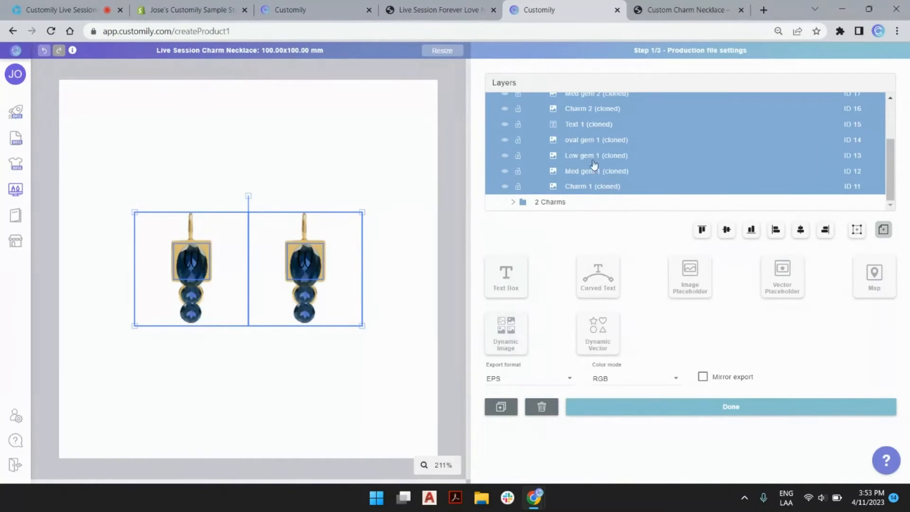
{"action": "scroll", "coordinate": [588, 194], "scroll_direction": "up", "scroll_amount": 3}
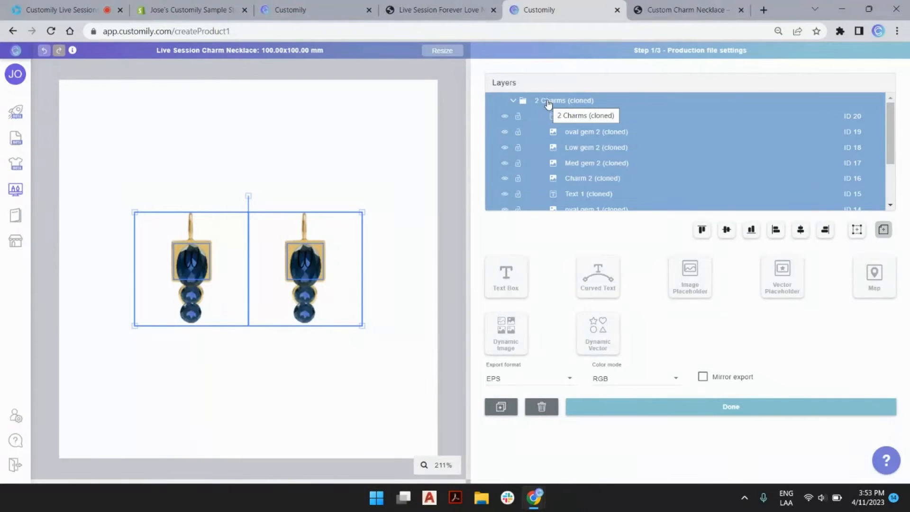
{"action": "left_click", "coordinate": [550, 101]}
{"action": "left_click", "coordinate": [567, 100]}
{"action": "left_click_drag", "start_coordinate": [566, 101], "coordinate": [615, 101]}
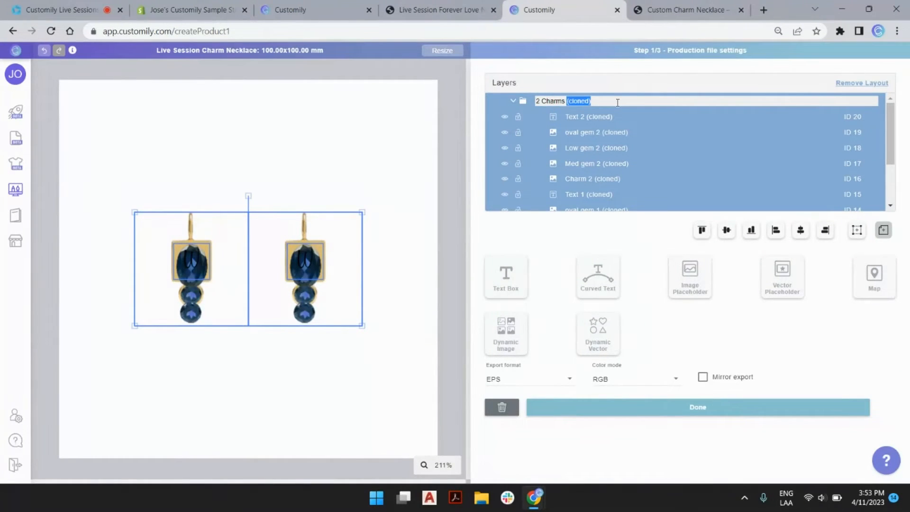
{"action": "key", "text": "BackSpace"}
{"action": "key", "text": "BackSpace"}
{"action": "key", "text": "BackSpace"}
{"action": "key", "text": "Return"}
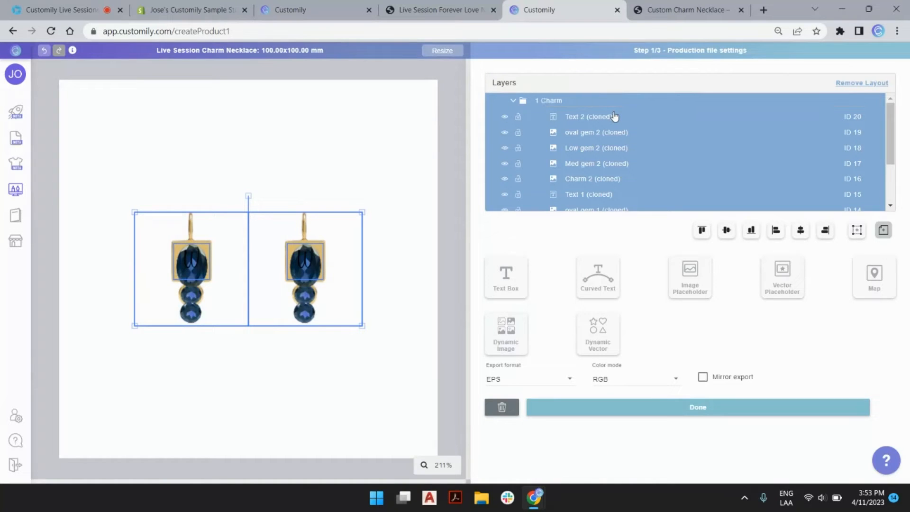
Step: Delete the second charm's five cloned layers from the 1 Charm layout
{"action": "left_click", "coordinate": [607, 118]}
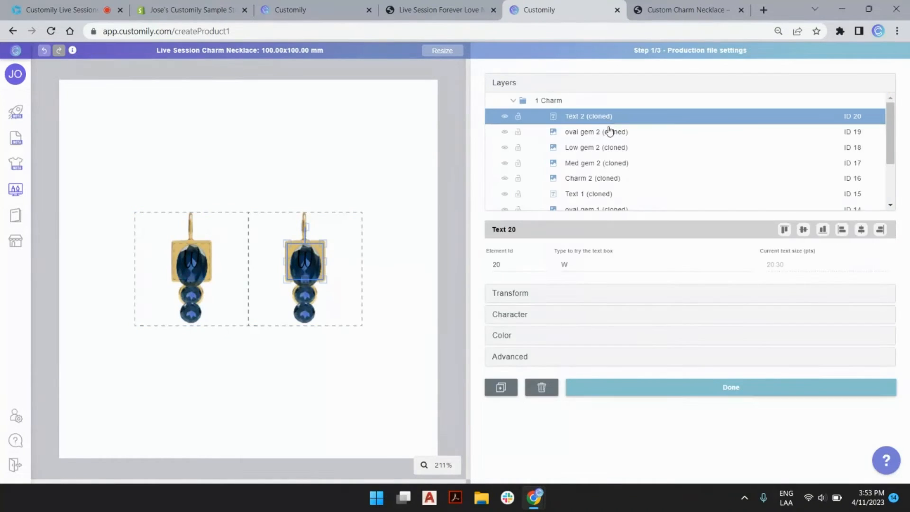
{"action": "left_click", "coordinate": [605, 178], "text": "shift"}
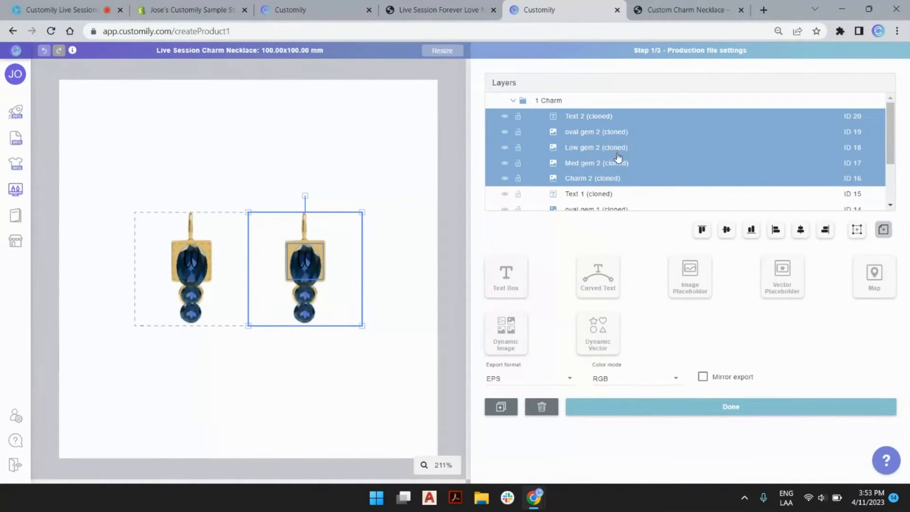
{"action": "key", "text": "Delete"}
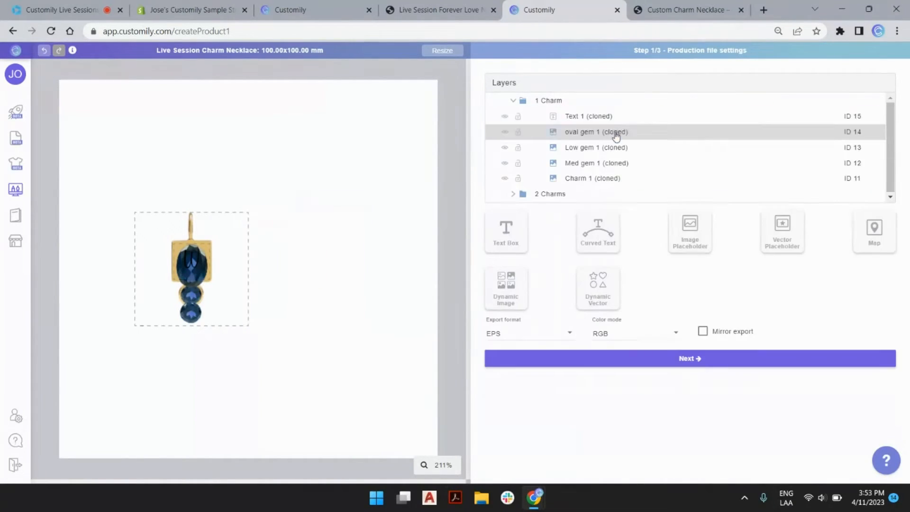
Step: Strip '(cloned)' from Text 1, oval gem 1, Low gem 1, Med gem 1 and Charm 1
{"action": "double_click", "coordinate": [586, 116]}
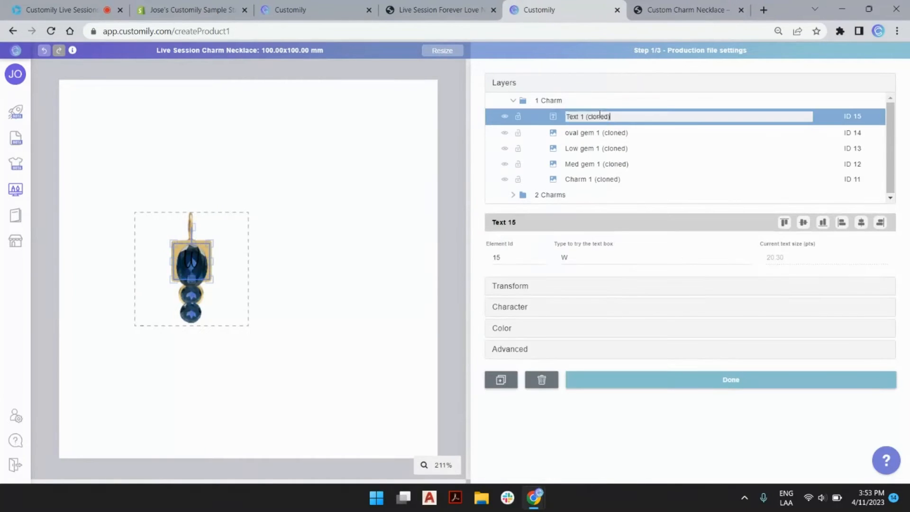
{"action": "mouse_move", "coordinate": [585, 117]}
{"action": "left_mouse_down"}
{"action": "mouse_move", "coordinate": [611, 116]}
{"action": "mouse_move", "coordinate": [652, 148]}
{"action": "mouse_move", "coordinate": [598, 163]}
{"action": "mouse_move", "coordinate": [650, 180]}
{"action": "left_mouse_up"}
{"action": "key", "text": "BackSpace"}
{"action": "double_click", "coordinate": [599, 132]}
{"action": "key", "text": "BackSpace"}
{"action": "left_click", "coordinate": [618, 148]}
{"action": "double_click", "coordinate": [613, 148]}
{"action": "key", "text": "BackSpace"}
{"action": "left_click", "coordinate": [611, 164]}
{"action": "double_click", "coordinate": [611, 164]}
{"action": "key", "text": "BackSpace"}
{"action": "double_click", "coordinate": [606, 179]}
{"action": "key", "text": "BackSpace"}
{"action": "key", "text": "Return"}
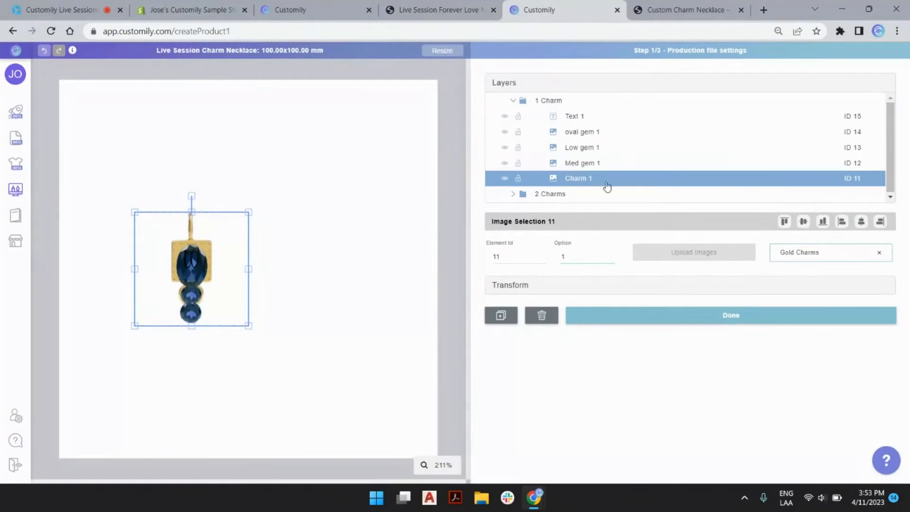
Step: Centre the 1 Charm layout horizontally on the canvas and collapse it
{"action": "left_click", "coordinate": [547, 103]}
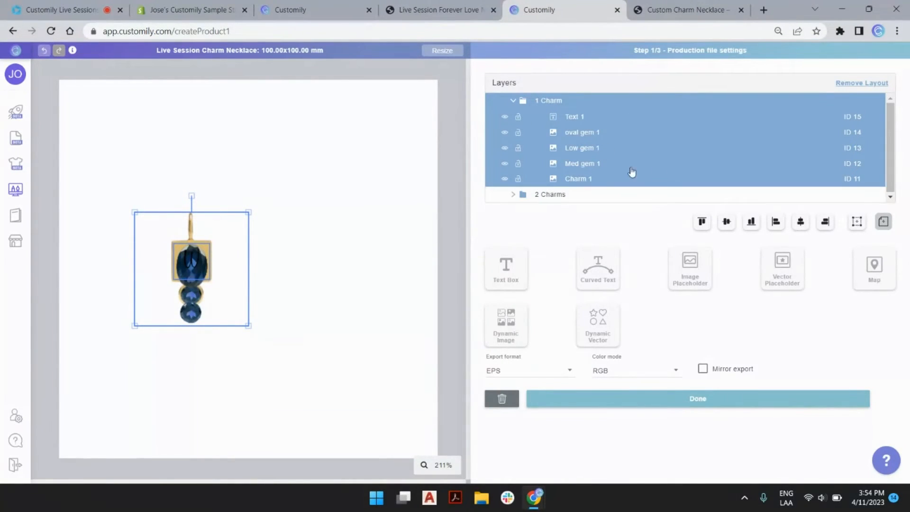
{"action": "left_click", "coordinate": [800, 226]}
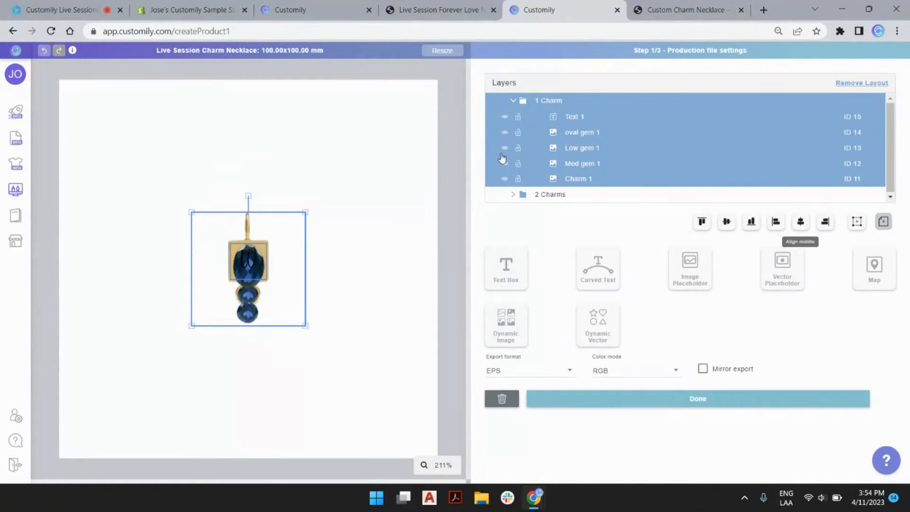
{"action": "left_click", "coordinate": [512, 100]}
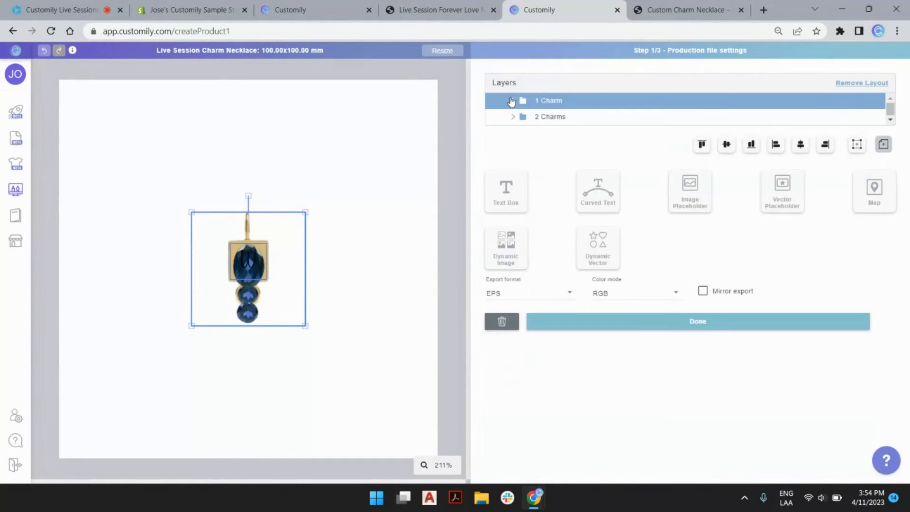
Step: Expand and collapse both layouts to check them, then clear the selection
{"action": "left_click", "coordinate": [555, 119]}
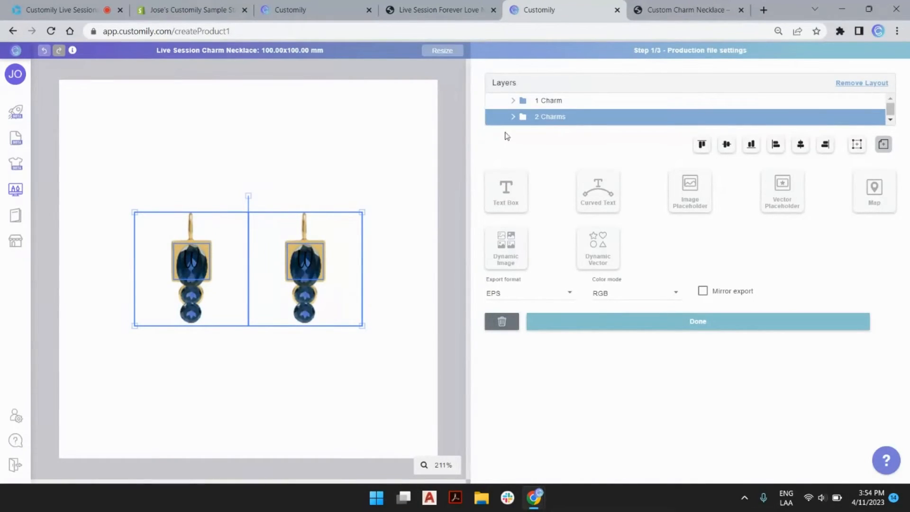
{"action": "left_click", "coordinate": [546, 102]}
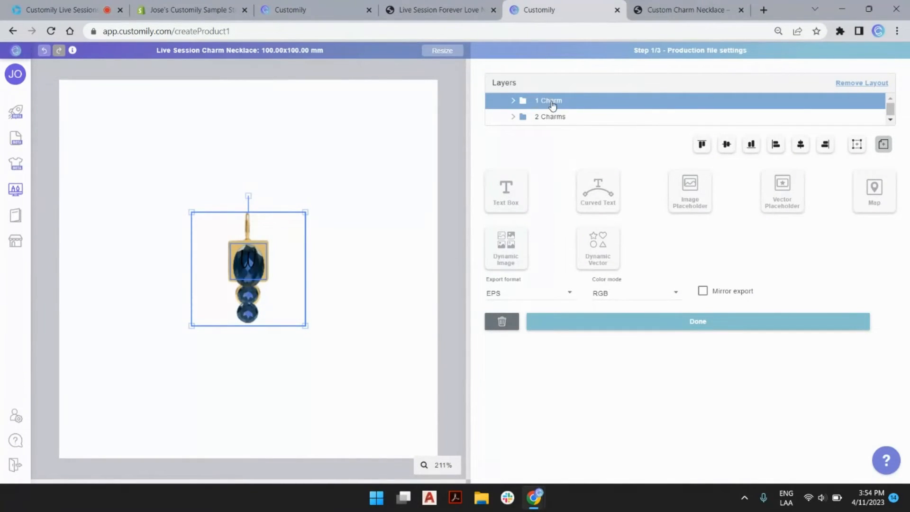
{"action": "left_click", "coordinate": [512, 101]}
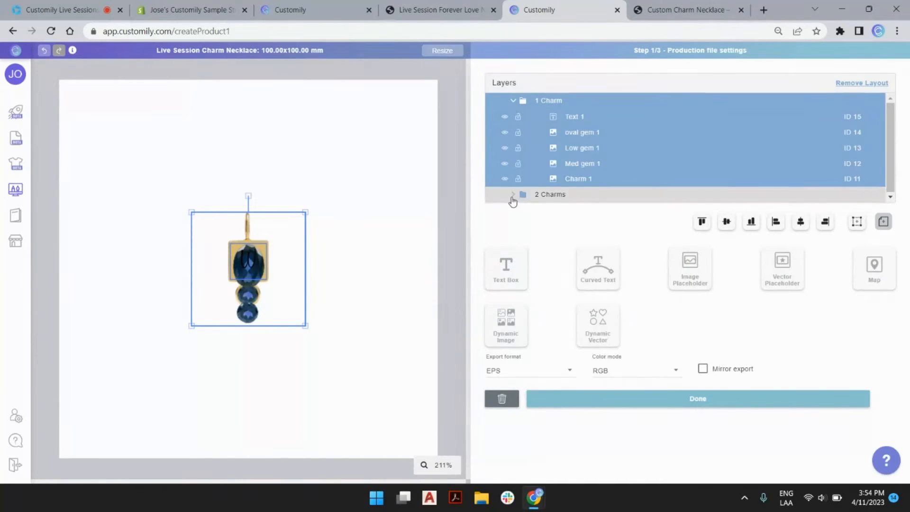
{"action": "left_click", "coordinate": [513, 101]}
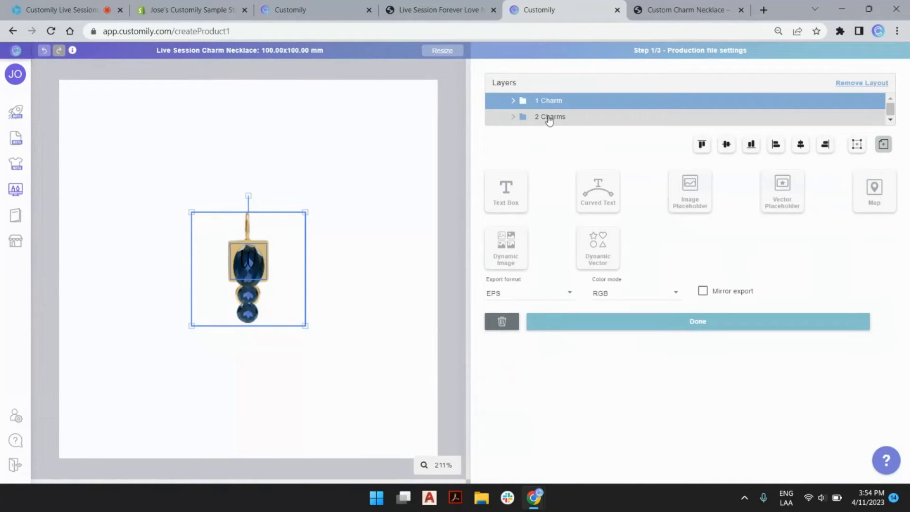
{"action": "left_click", "coordinate": [512, 117]}
{"action": "left_click", "coordinate": [512, 117]}
{"action": "left_click", "coordinate": [433, 133]}
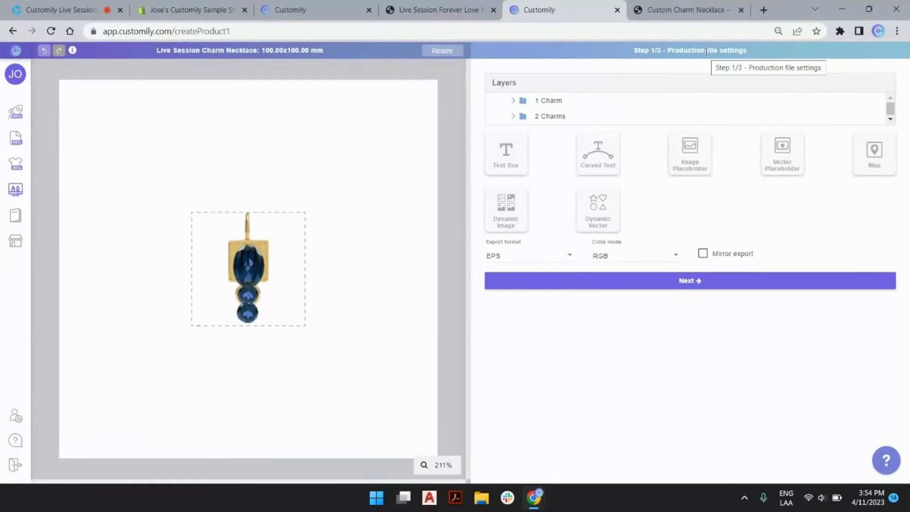
Step: Advance to the background image or colour step, glancing at the Shopify product page
{"action": "left_click", "coordinate": [690, 282]}
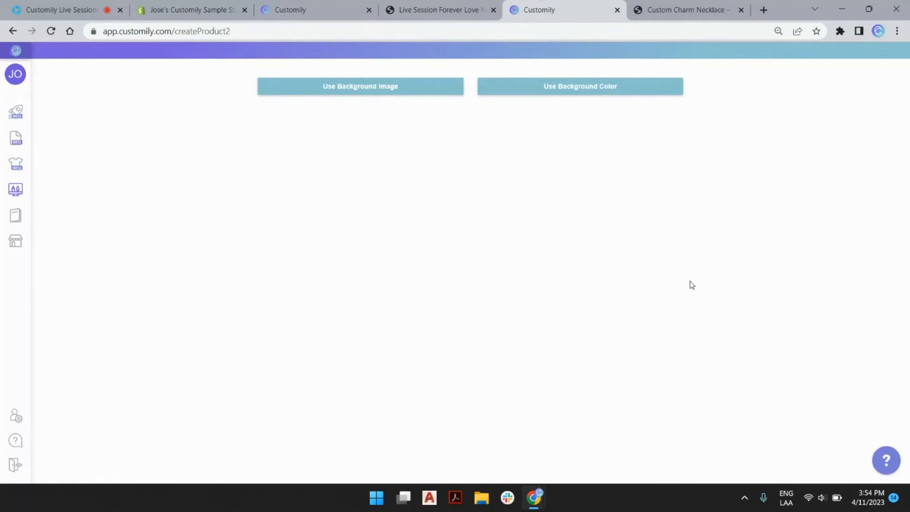
{"action": "left_click", "coordinate": [646, 7]}
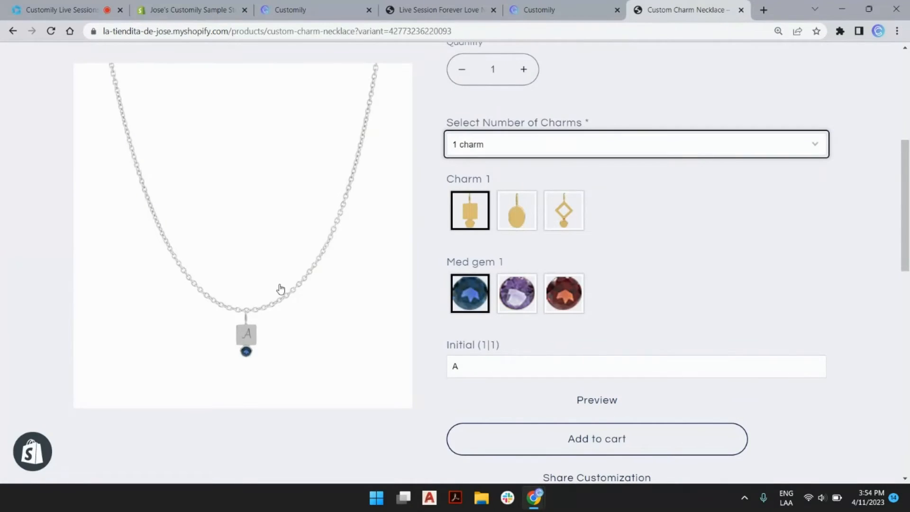
{"action": "key", "text": "ctrl+shift+Tab"}
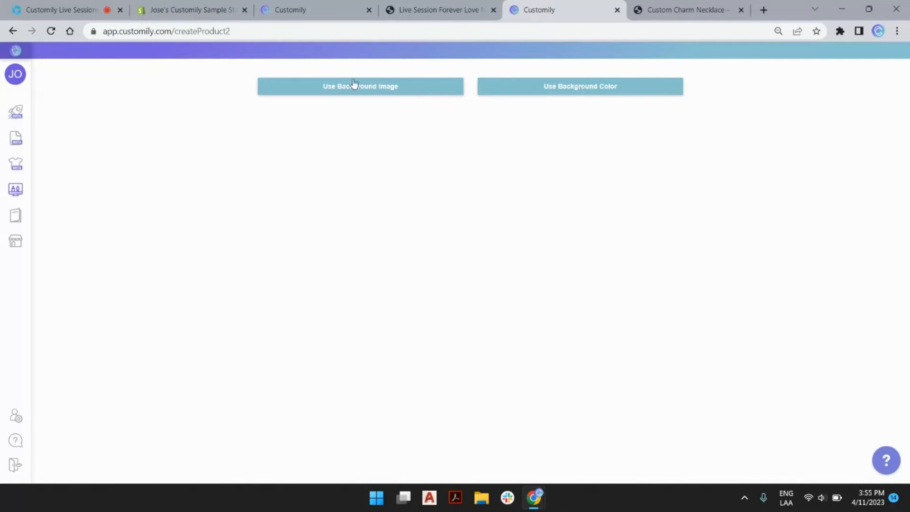
Step: Upload Gold Chain.png from the LIVE SESSIONS folder as the background image
{"action": "left_click", "coordinate": [409, 91]}
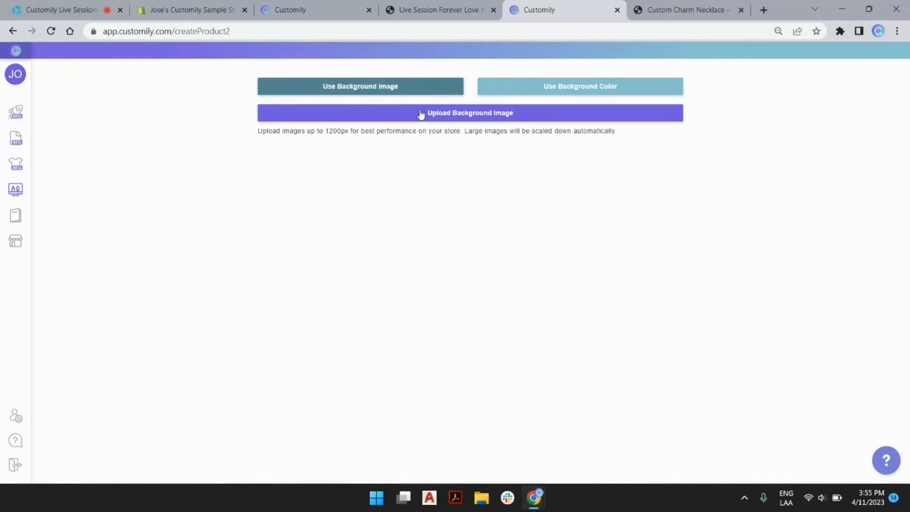
{"action": "left_click", "coordinate": [420, 113]}
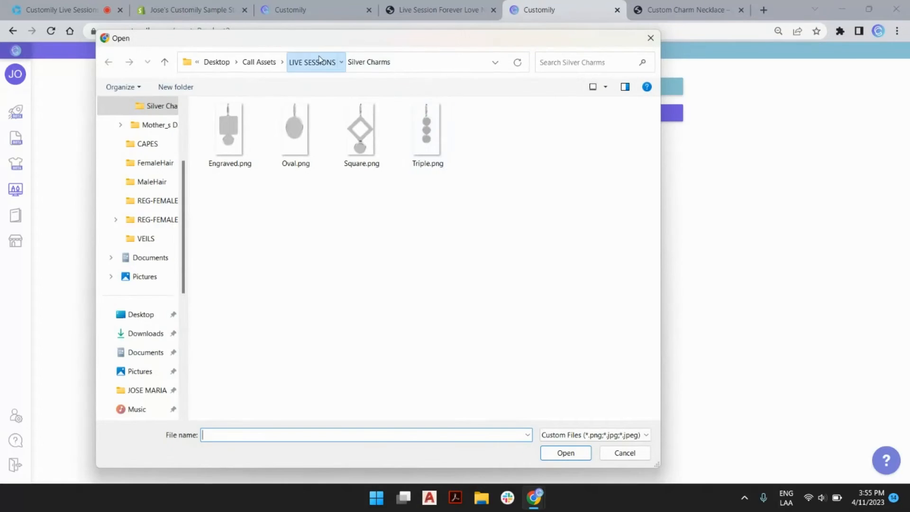
{"action": "left_click", "coordinate": [313, 62]}
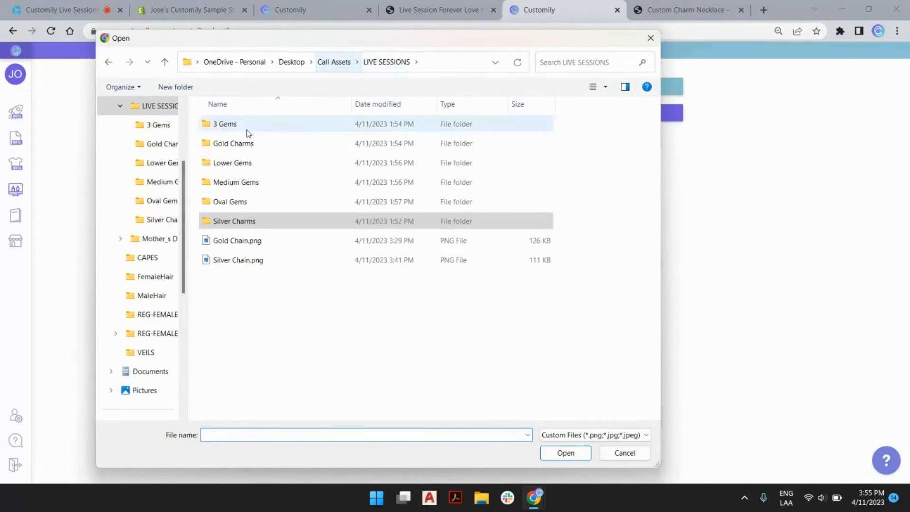
{"action": "double_click", "coordinate": [248, 242]}
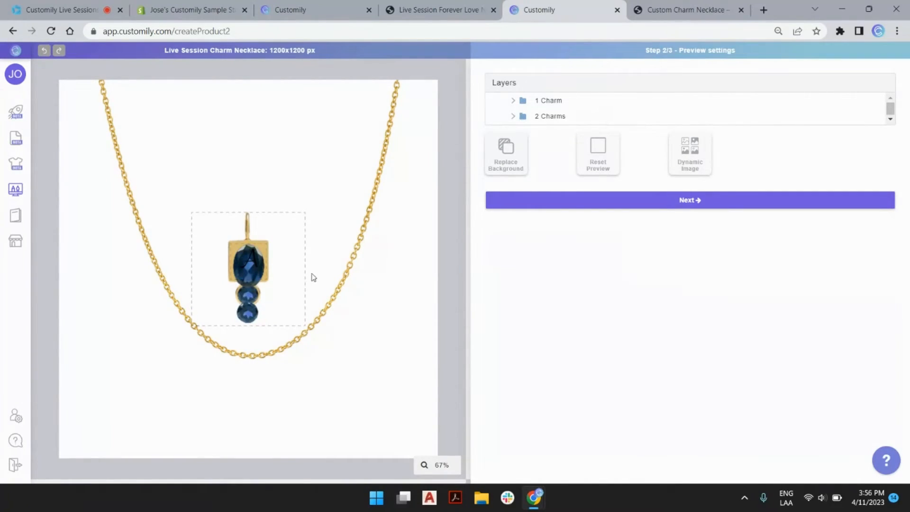
{"action": "left_click", "coordinate": [558, 118]}
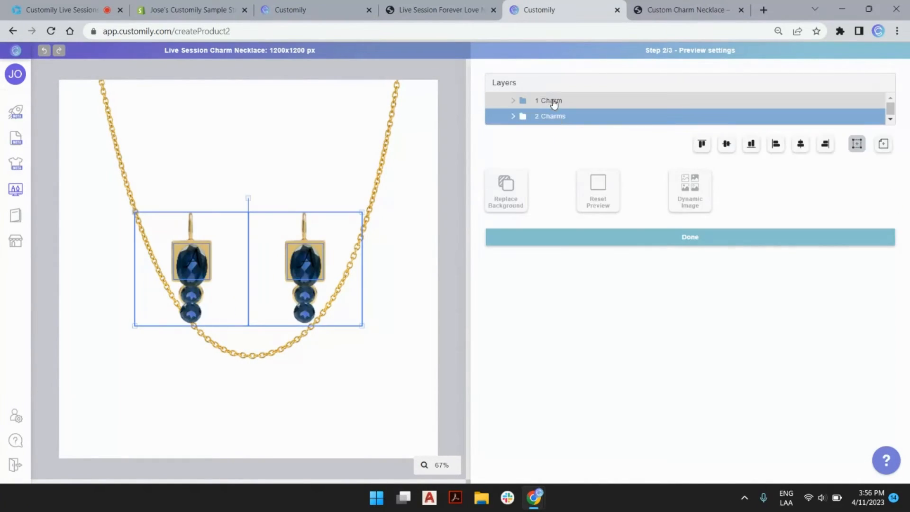
{"action": "left_click", "coordinate": [551, 101]}
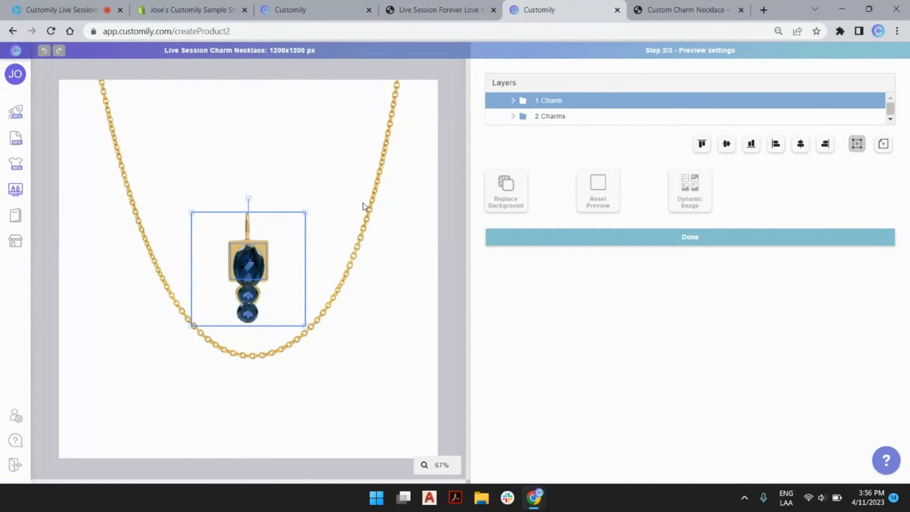
{"action": "left_click", "coordinate": [682, 10]}
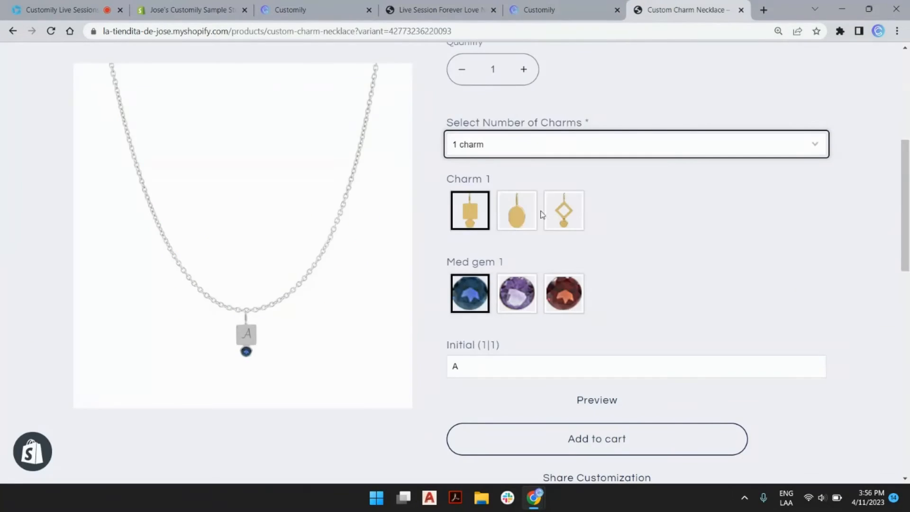
{"action": "left_click", "coordinate": [497, 150]}
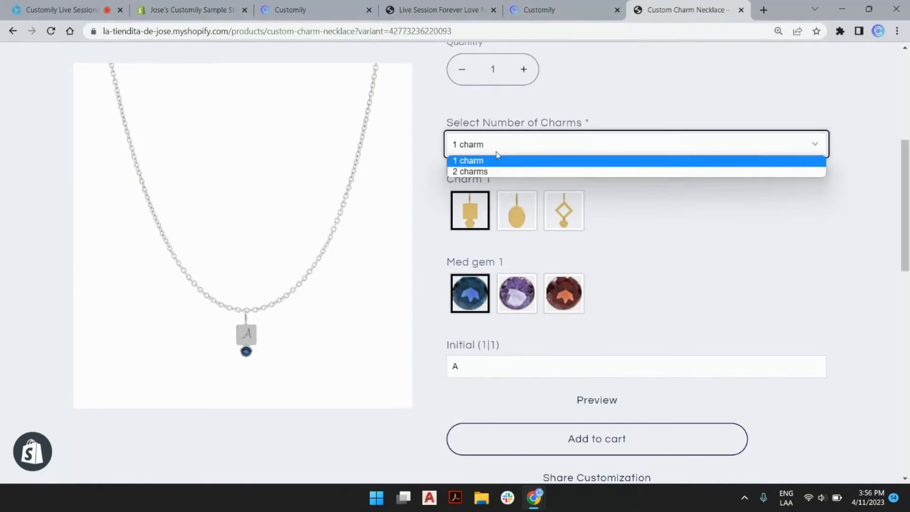
{"action": "left_click", "coordinate": [490, 171]}
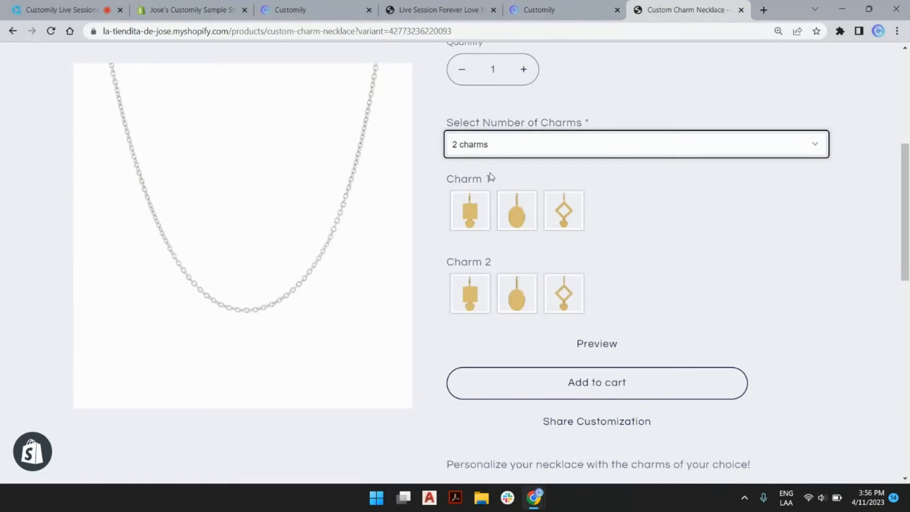
{"action": "left_click", "coordinate": [486, 199]}
{"action": "left_click", "coordinate": [470, 286]}
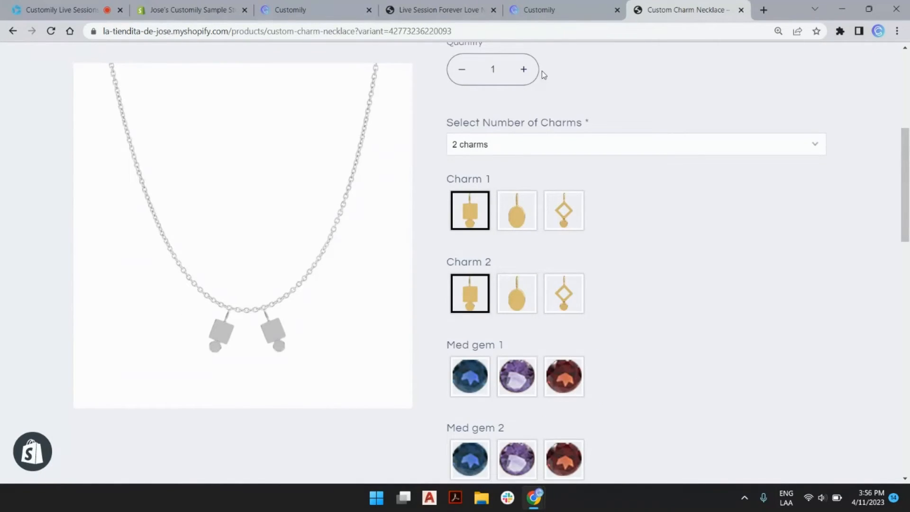
{"action": "left_click", "coordinate": [545, 9]}
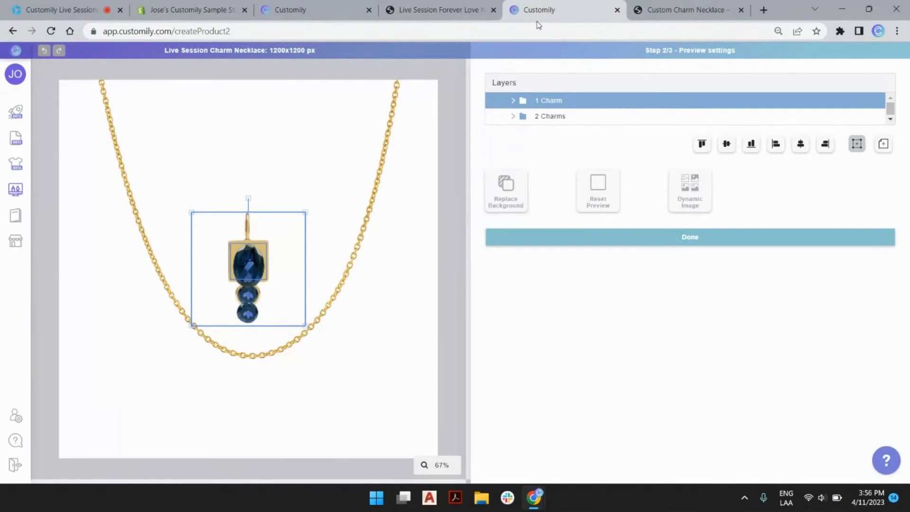
Step: Select all the charms, scale them down and drag them to the chain's bottom
{"action": "left_click", "coordinate": [554, 117], "text": "shift"}
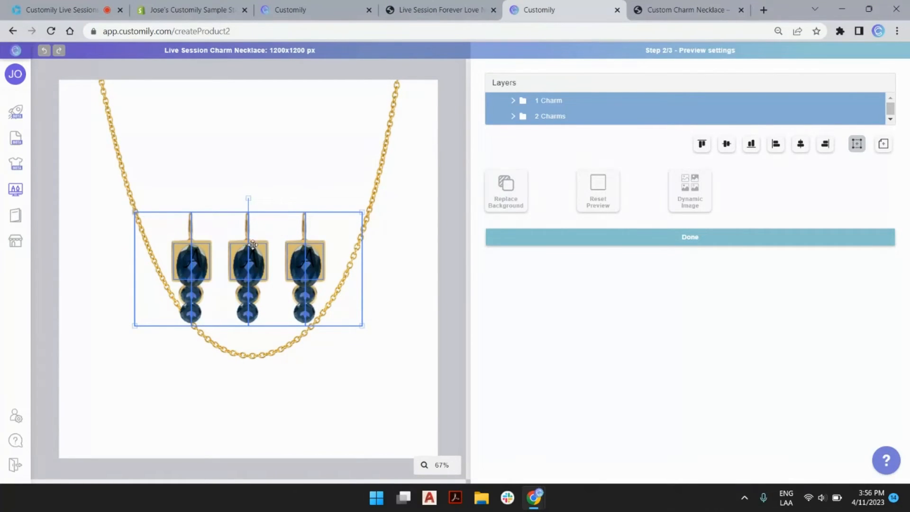
{"action": "left_click_drag", "start_coordinate": [365, 213], "coordinate": [341, 231]}
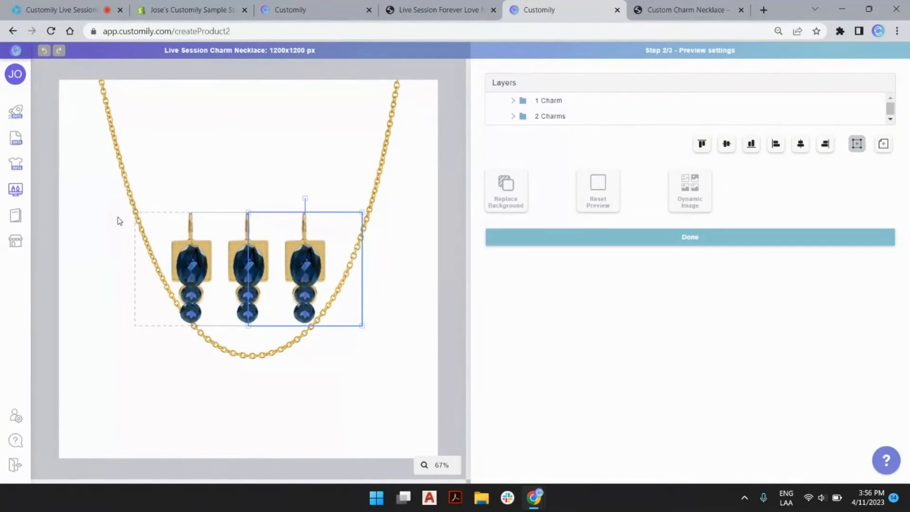
{"action": "left_click_drag", "start_coordinate": [108, 200], "coordinate": [447, 346]}
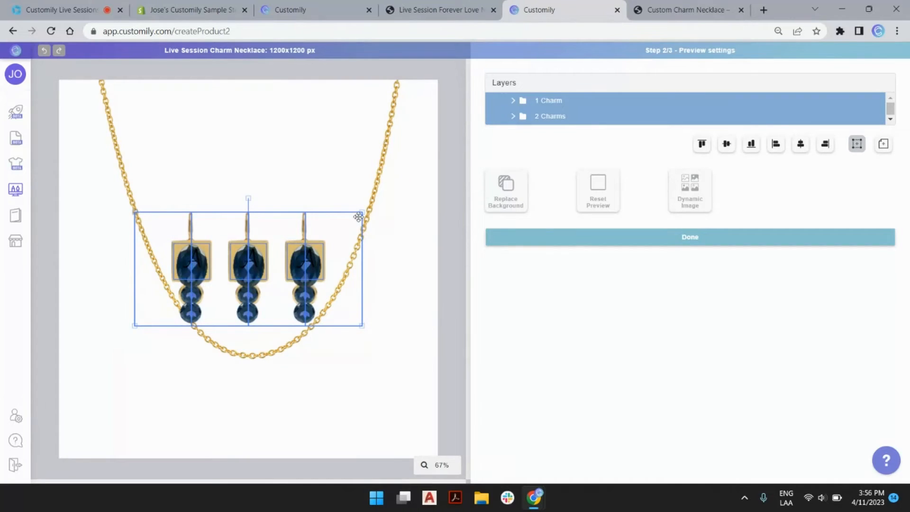
{"action": "left_click_drag", "start_coordinate": [361, 210], "coordinate": [313, 260]}
{"action": "left_click_drag", "start_coordinate": [247, 270], "coordinate": [251, 379]}
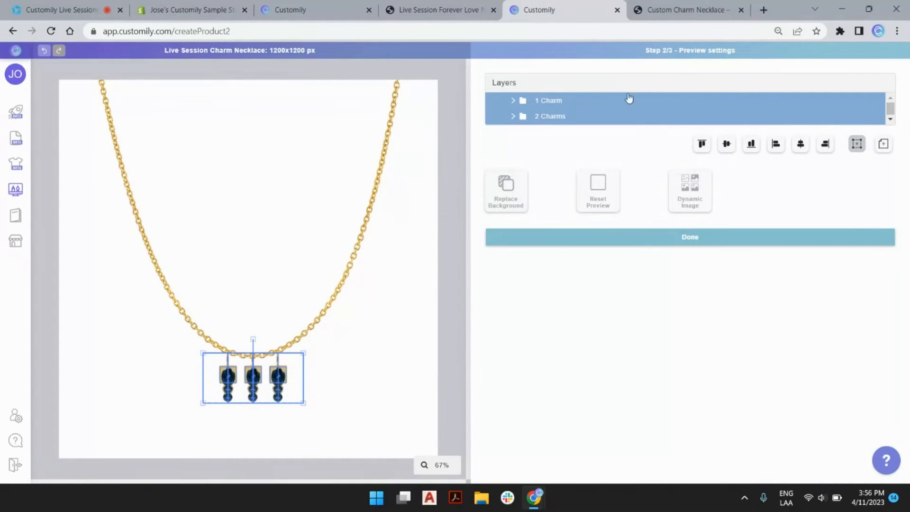
Step: Choose 1 charm on the live Shopify product page, then return to the editor
{"action": "left_click", "coordinate": [658, 12]}
{"action": "left_click", "coordinate": [478, 144]}
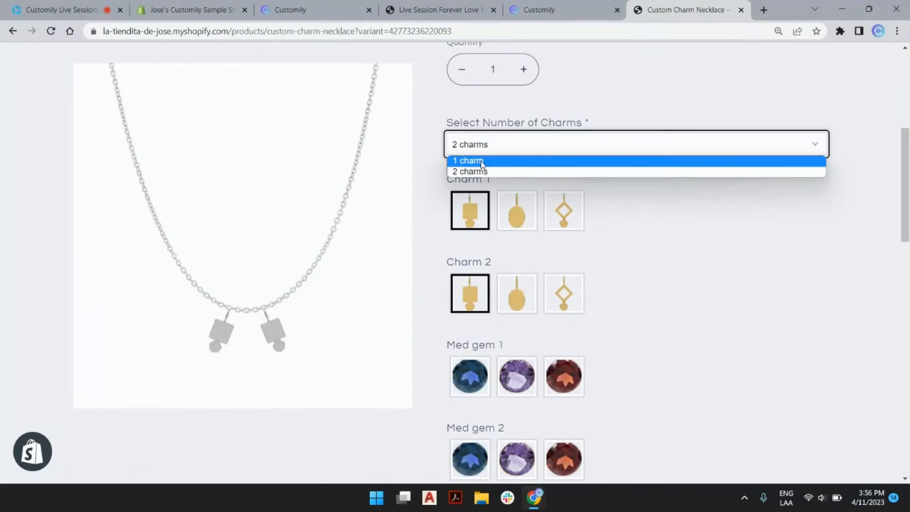
{"action": "left_click", "coordinate": [481, 161]}
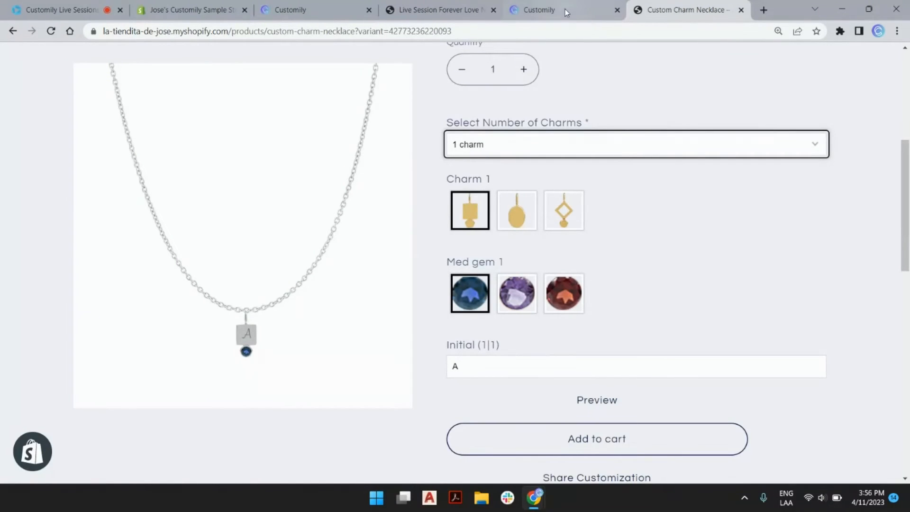
{"action": "left_click", "coordinate": [549, 9]}
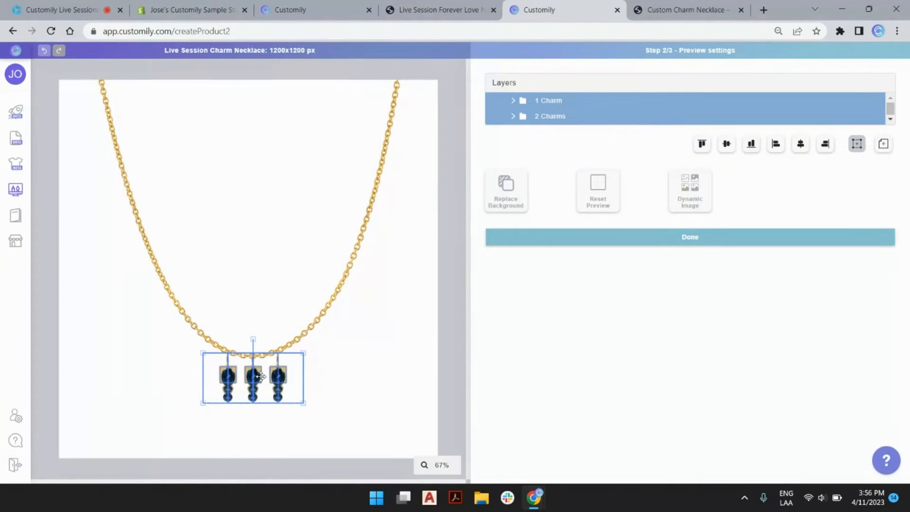
Step: Nudge the charm group into place, select 2 Charms and zoom the canvas to 100%
{"action": "left_click_drag", "start_coordinate": [260, 376], "coordinate": [256, 379]}
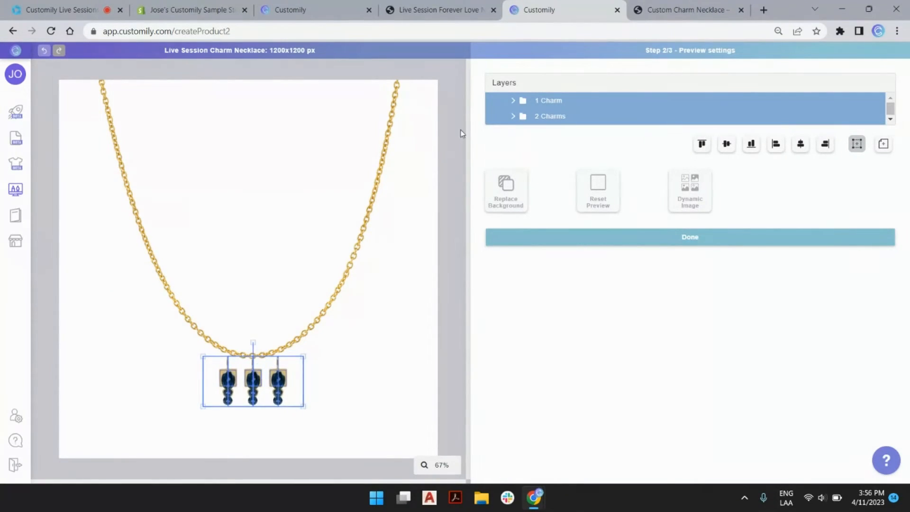
{"action": "left_click", "coordinate": [548, 101]}
{"action": "left_click", "coordinate": [555, 121]}
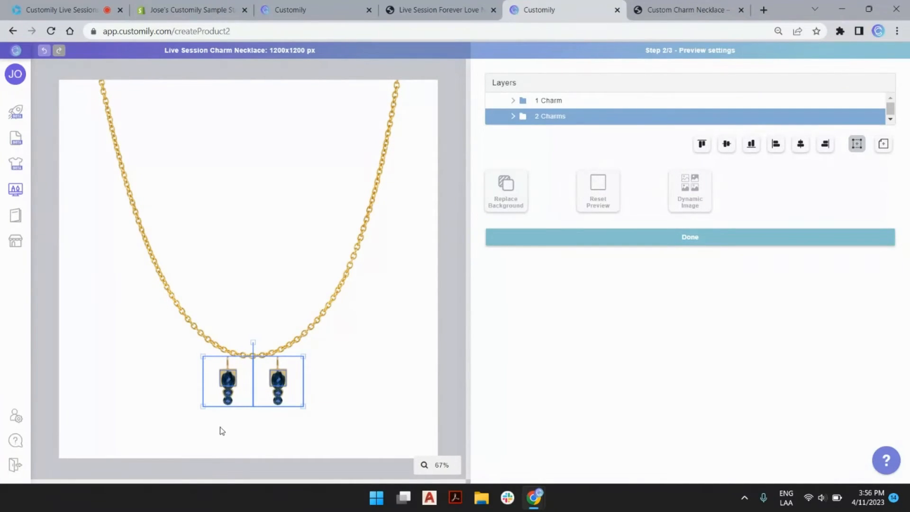
{"action": "left_click", "coordinate": [442, 465]}
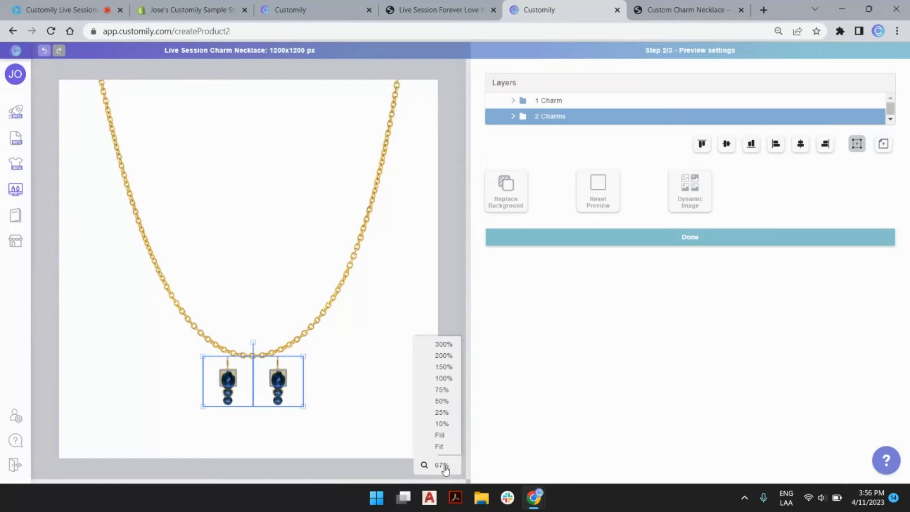
{"action": "left_click", "coordinate": [445, 377]}
{"action": "scroll", "coordinate": [358, 337], "scroll_direction": "down", "scroll_amount": 3}
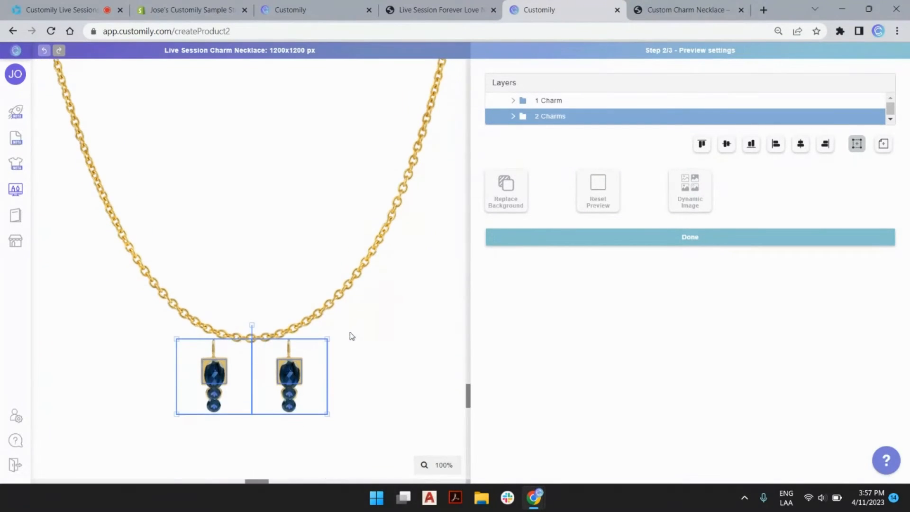
Step: Rotate the second charm's layers (Text 2 to Charm 2) and reposition it on the chain
{"action": "left_click", "coordinate": [513, 116]}
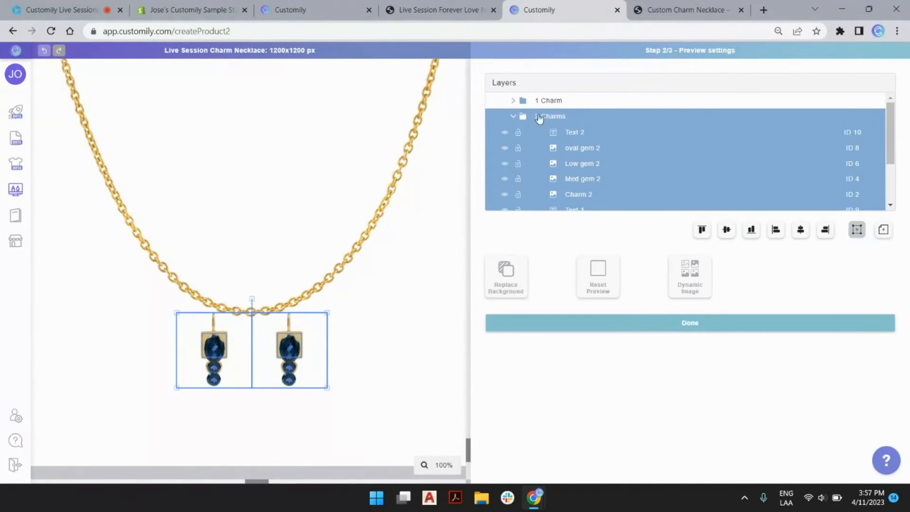
{"action": "left_click", "coordinate": [581, 137]}
{"action": "left_click", "coordinate": [586, 194], "text": "shift"}
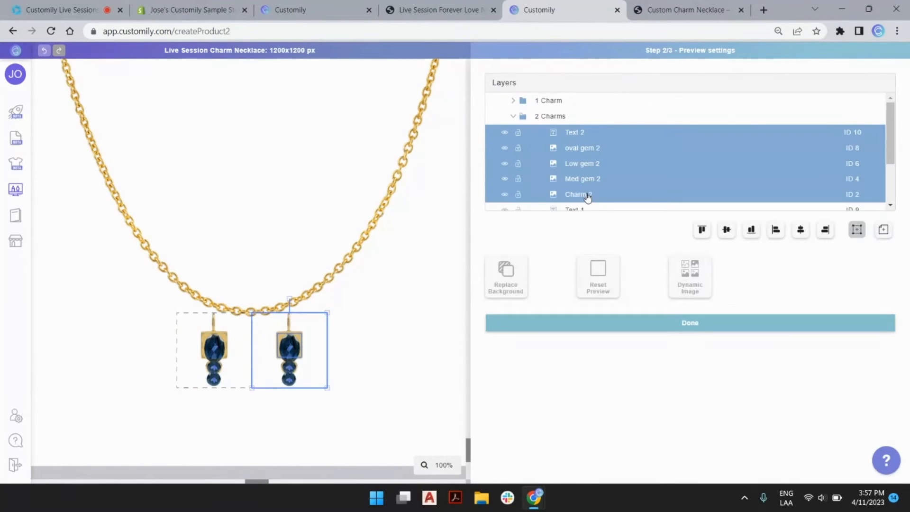
{"action": "left_click_drag", "start_coordinate": [289, 298], "coordinate": [267, 298]}
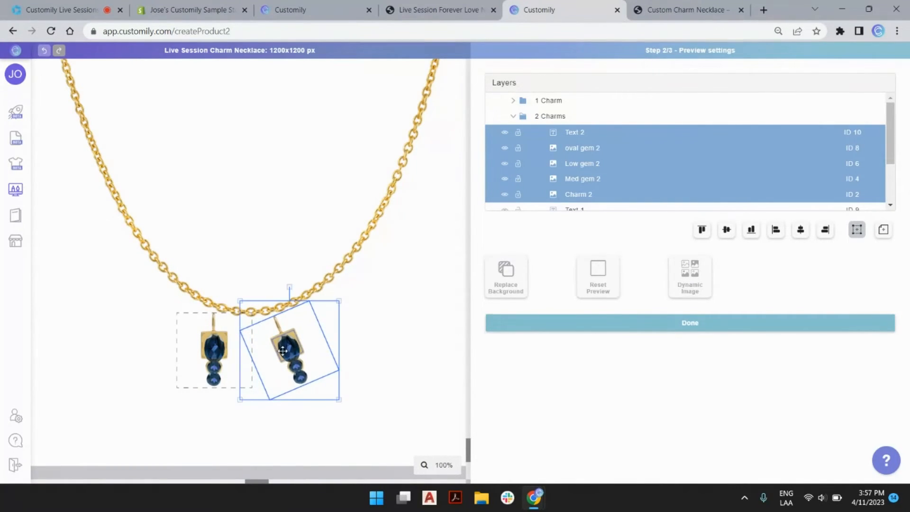
{"action": "left_click_drag", "start_coordinate": [282, 350], "coordinate": [290, 335]}
Step: Rotate the first charm about 24° the other way, nudge it into place and deselect
{"action": "scroll", "coordinate": [578, 189], "scroll_direction": "down", "scroll_amount": 3}
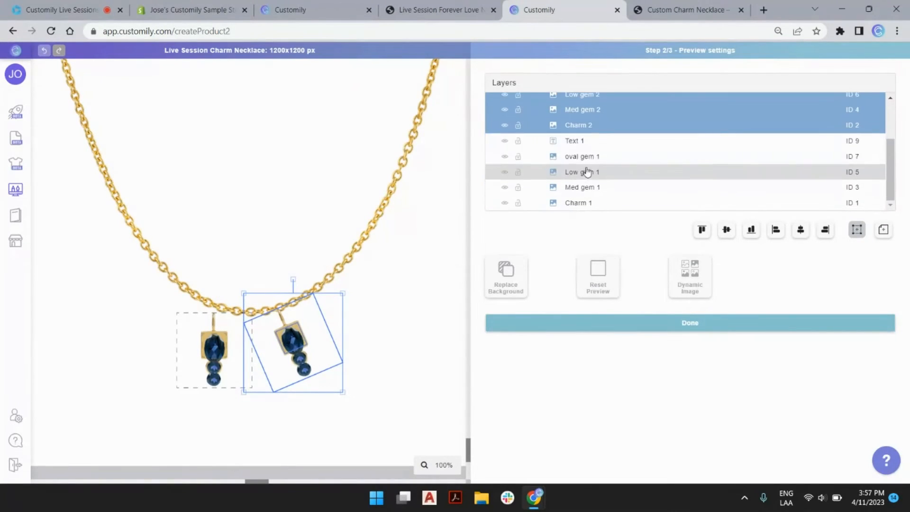
{"action": "left_click", "coordinate": [588, 141]}
{"action": "left_click", "coordinate": [587, 203], "text": "shift"}
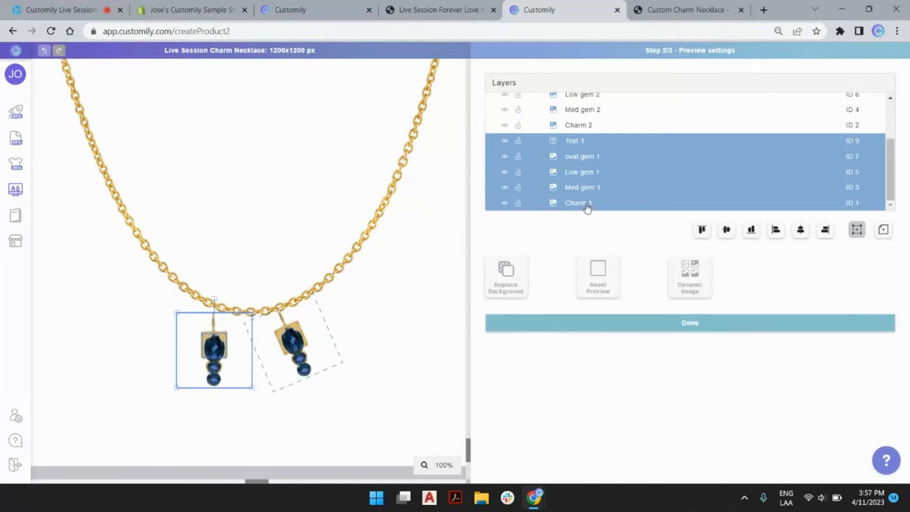
{"action": "left_click_drag", "start_coordinate": [213, 296], "coordinate": [235, 302]}
{"action": "left_click_drag", "start_coordinate": [218, 346], "coordinate": [225, 344]}
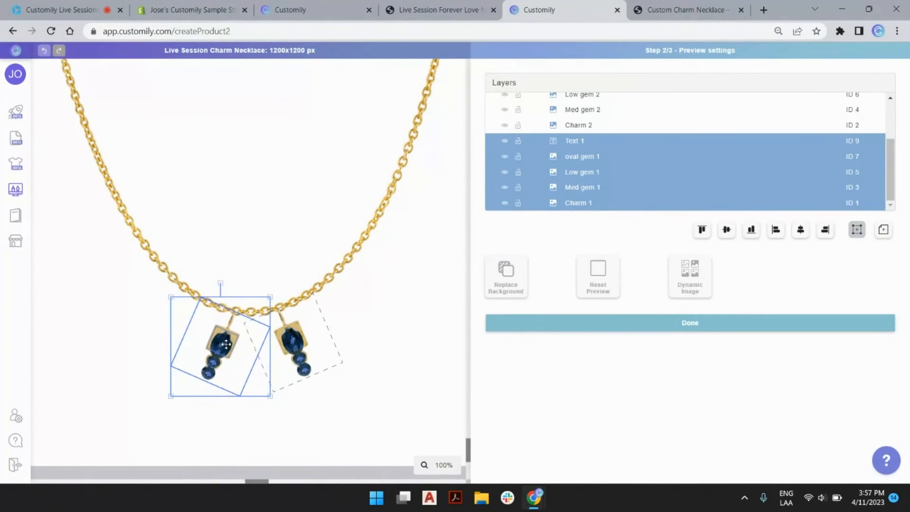
{"action": "left_click", "coordinate": [440, 340]}
{"action": "scroll", "coordinate": [284, 284], "scroll_direction": "down", "scroll_amount": 4}
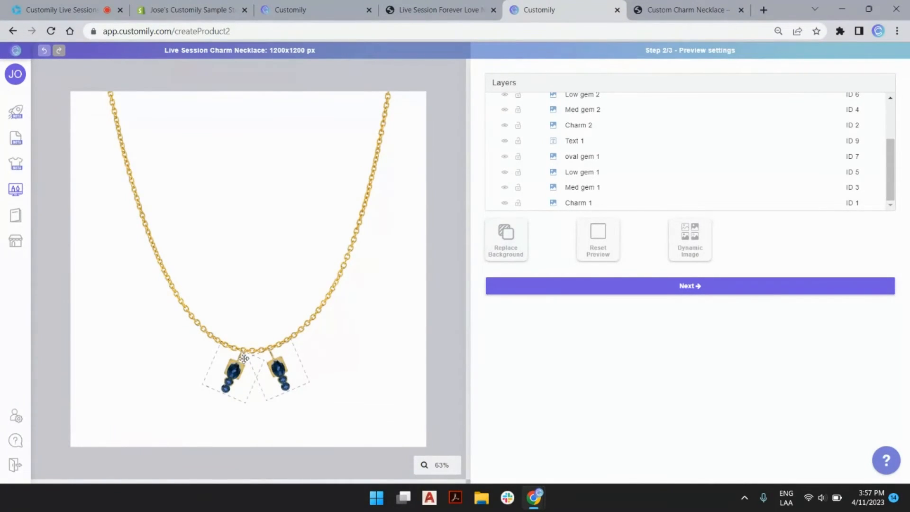
Step: Save the layout and review the Text 2 and Charm 1 layers
{"action": "left_click", "coordinate": [608, 292]}
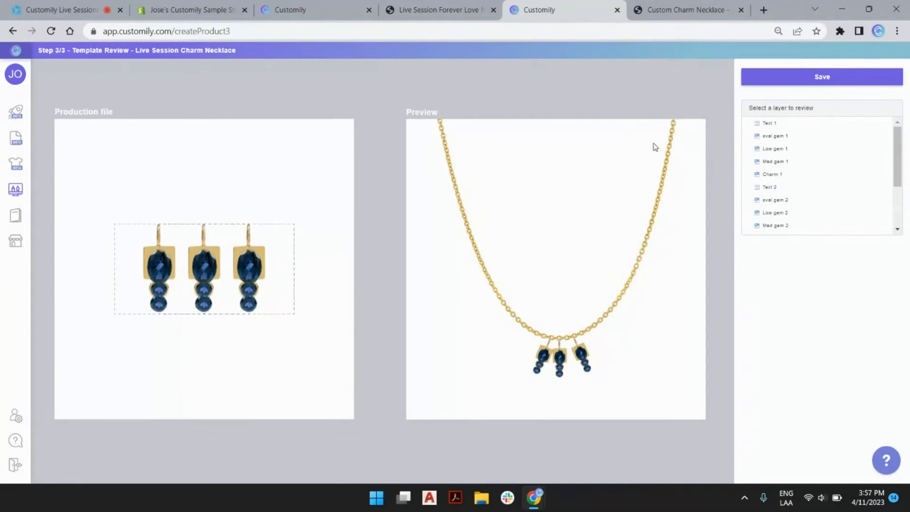
{"action": "left_click", "coordinate": [772, 187]}
{"action": "left_click", "coordinate": [773, 174]}
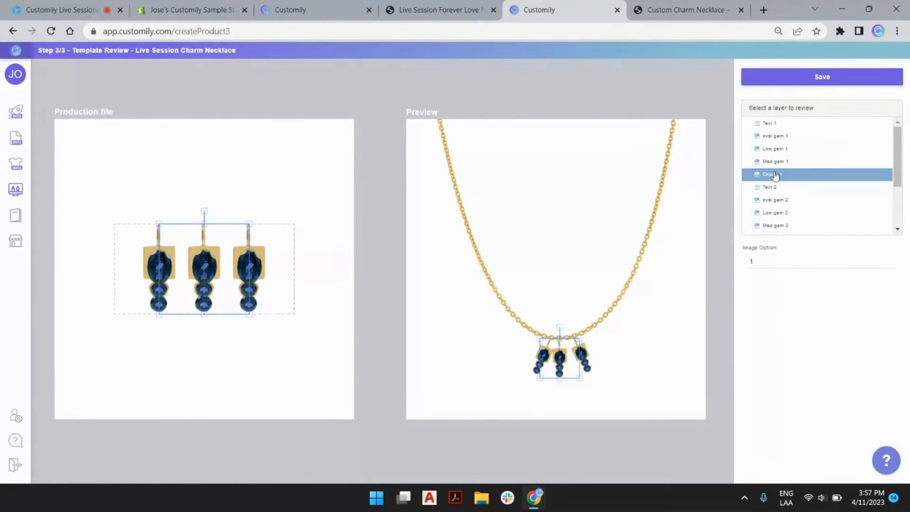
Step: Set Charm 1's image option to 2 and save the charm necklace template
{"action": "left_click", "coordinate": [891, 260]}
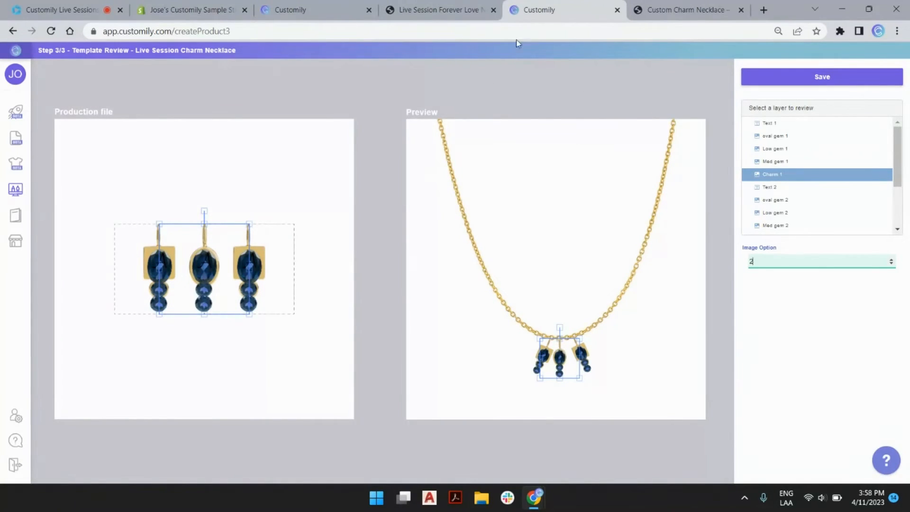
{"action": "left_click", "coordinate": [541, 86]}
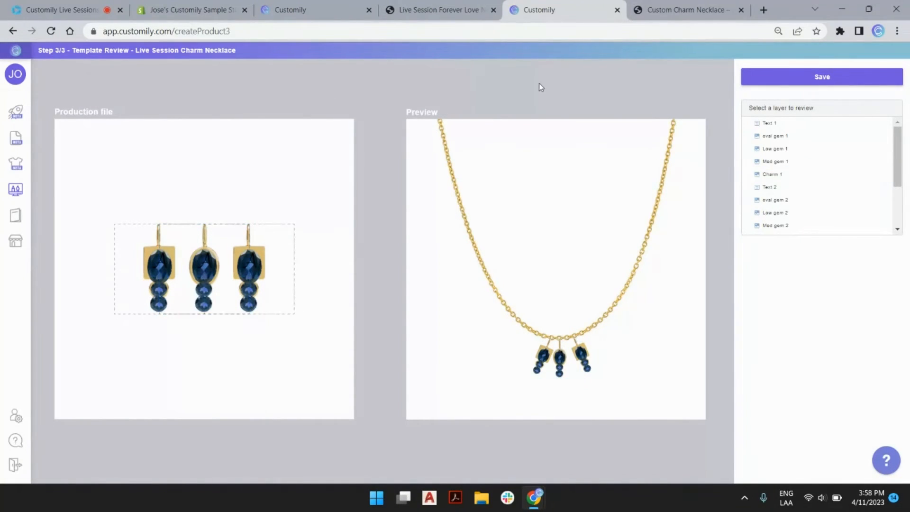
{"action": "left_click", "coordinate": [830, 80]}
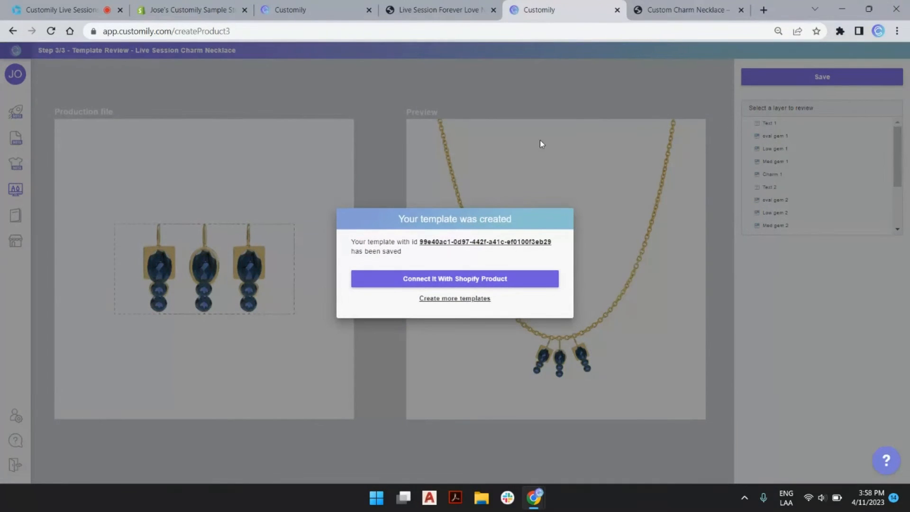
Step: Connect the template to a Shopify product and browse the three pages of store products
{"action": "left_click", "coordinate": [463, 281]}
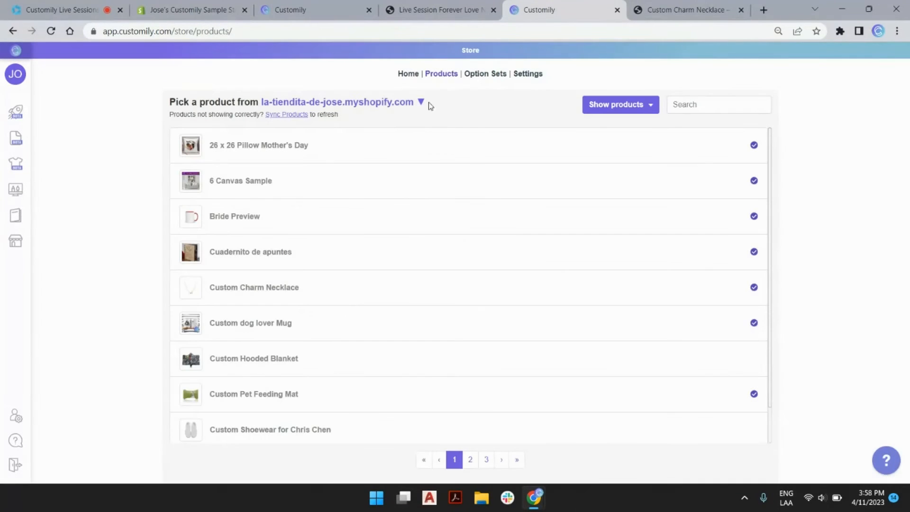
{"action": "mouse_move", "coordinate": [10, 244]}
{"action": "scroll", "coordinate": [647, 365], "scroll_direction": "down", "scroll_amount": 1}
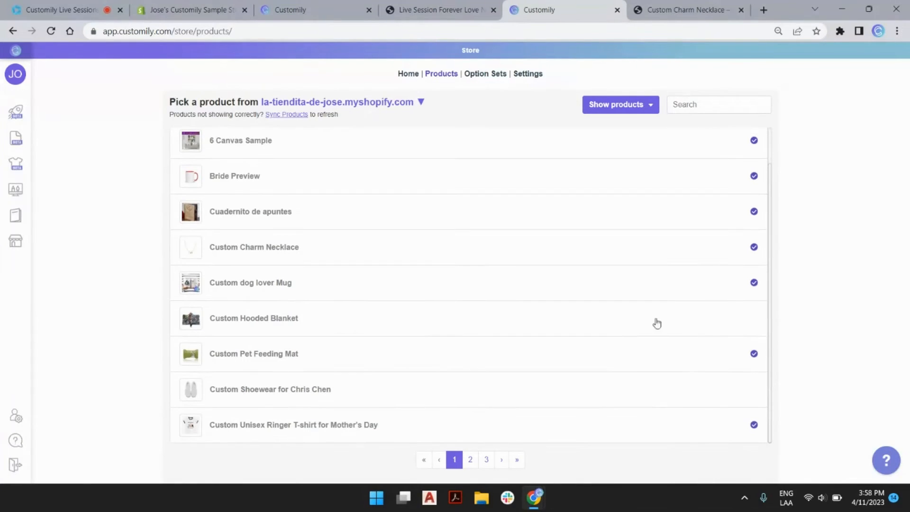
{"action": "scroll", "coordinate": [615, 237], "scroll_direction": "up", "scroll_amount": 1}
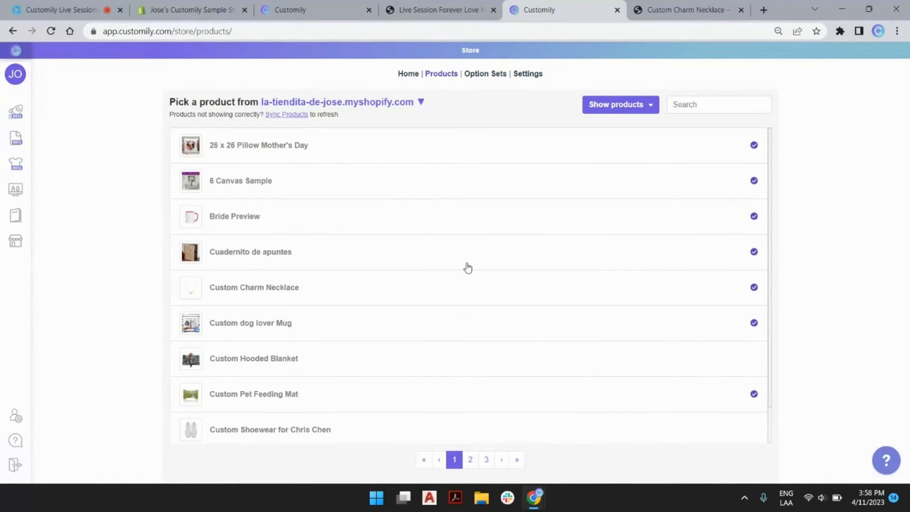
{"action": "scroll", "coordinate": [507, 266], "scroll_direction": "down", "scroll_amount": 1}
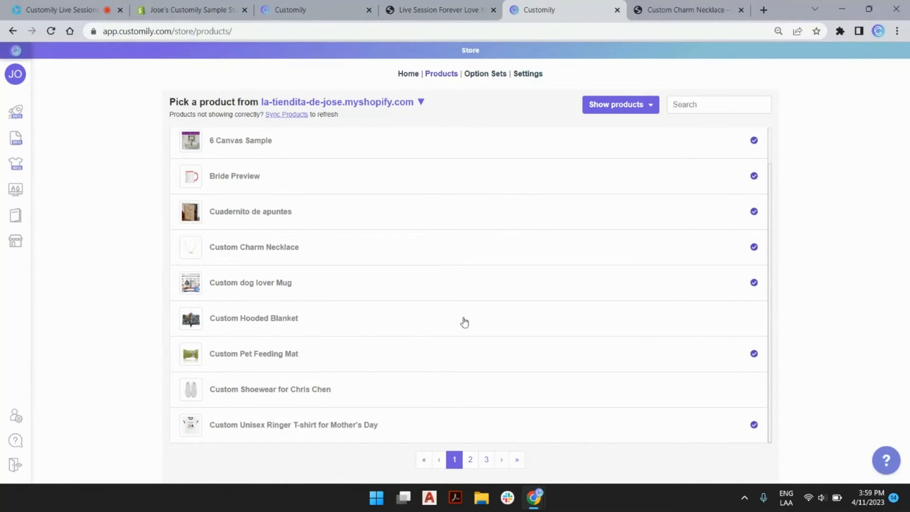
{"action": "left_click", "coordinate": [471, 461]}
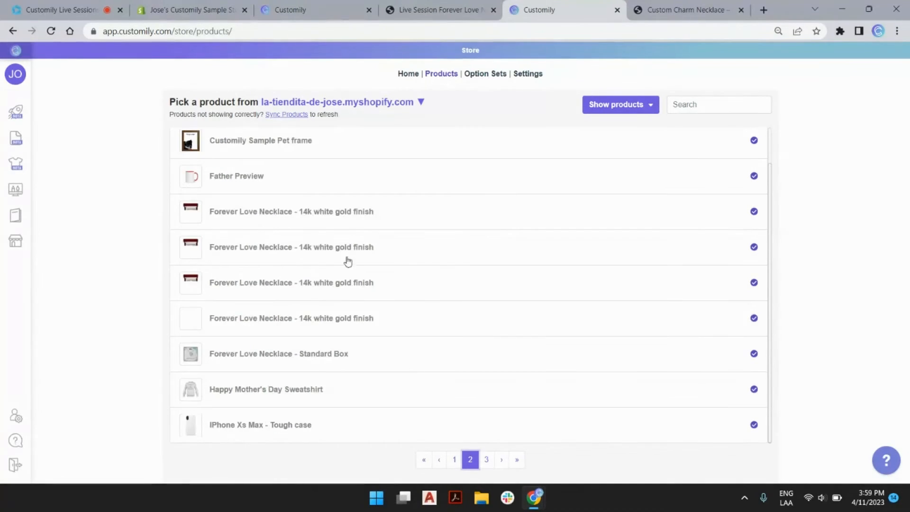
{"action": "scroll", "coordinate": [427, 290], "scroll_direction": "up", "scroll_amount": 1}
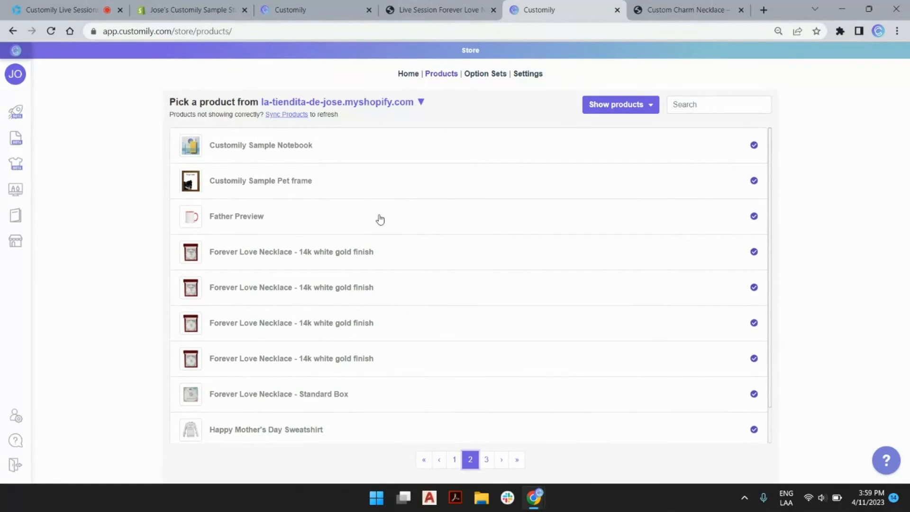
{"action": "scroll", "coordinate": [469, 332], "scroll_direction": "down", "scroll_amount": 1}
{"action": "left_click", "coordinate": [486, 459]}
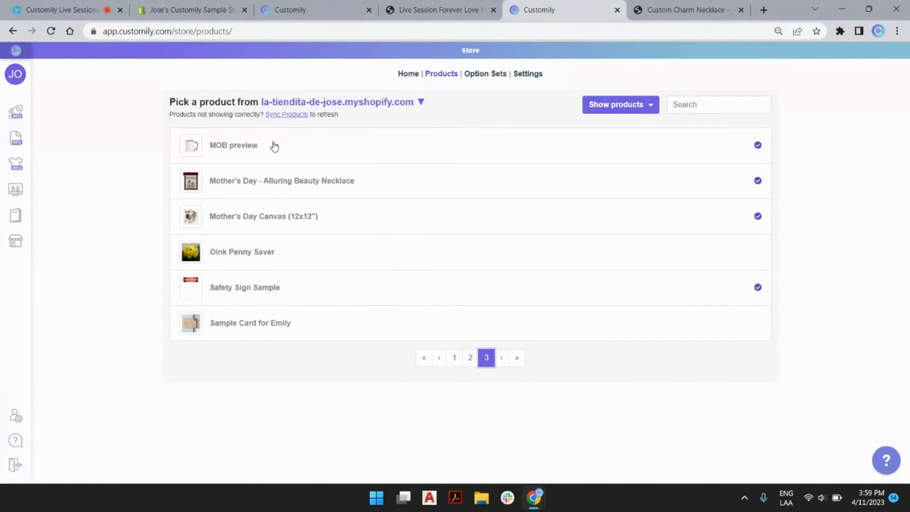
{"action": "left_click", "coordinate": [470, 357]}
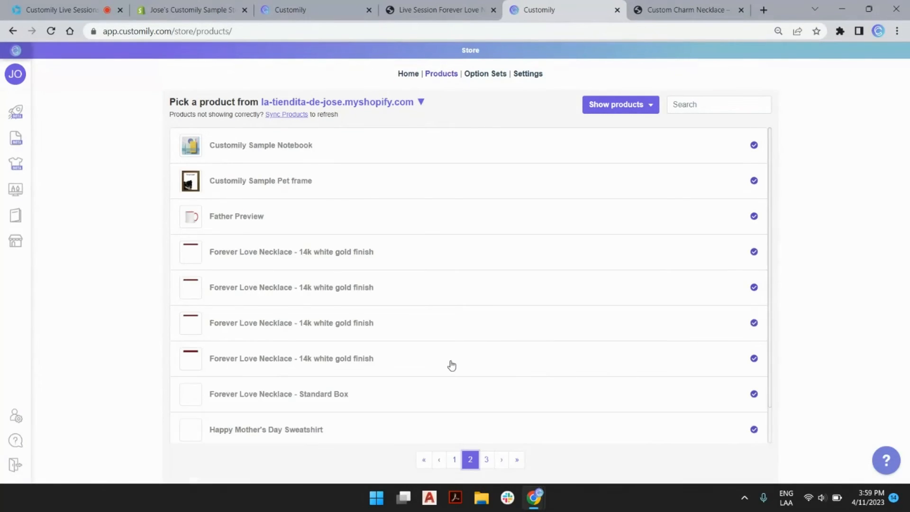
{"action": "scroll", "coordinate": [361, 305], "scroll_direction": "down", "scroll_amount": 1}
{"action": "scroll", "coordinate": [396, 422], "scroll_direction": "up", "scroll_amount": 2}
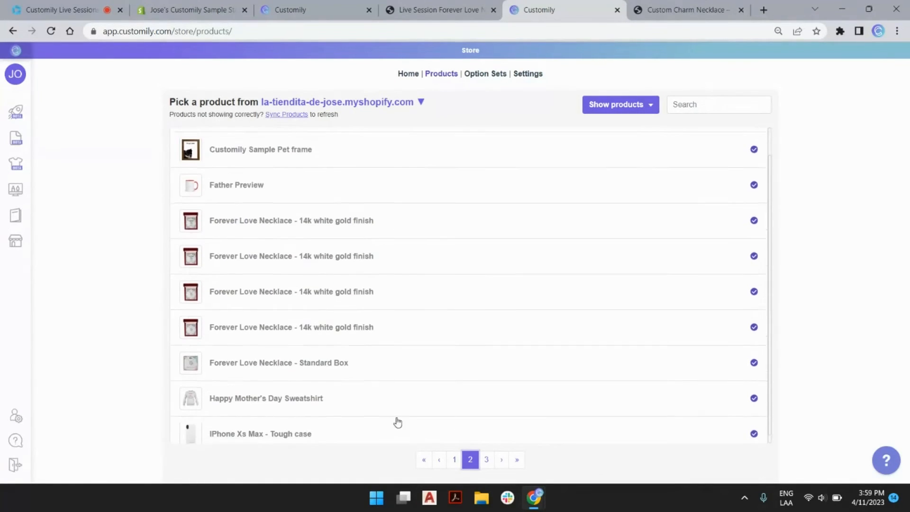
{"action": "left_click", "coordinate": [453, 459]}
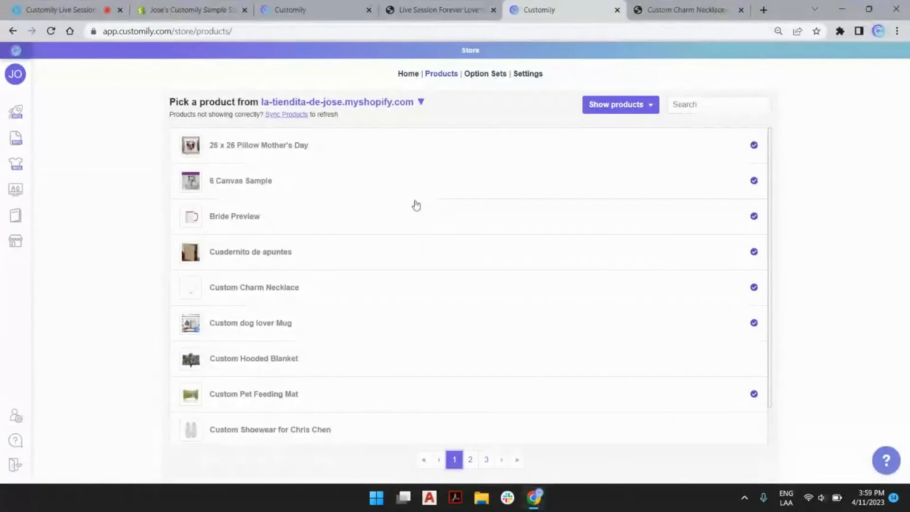
{"action": "scroll", "coordinate": [419, 329], "scroll_direction": "down", "scroll_amount": 1}
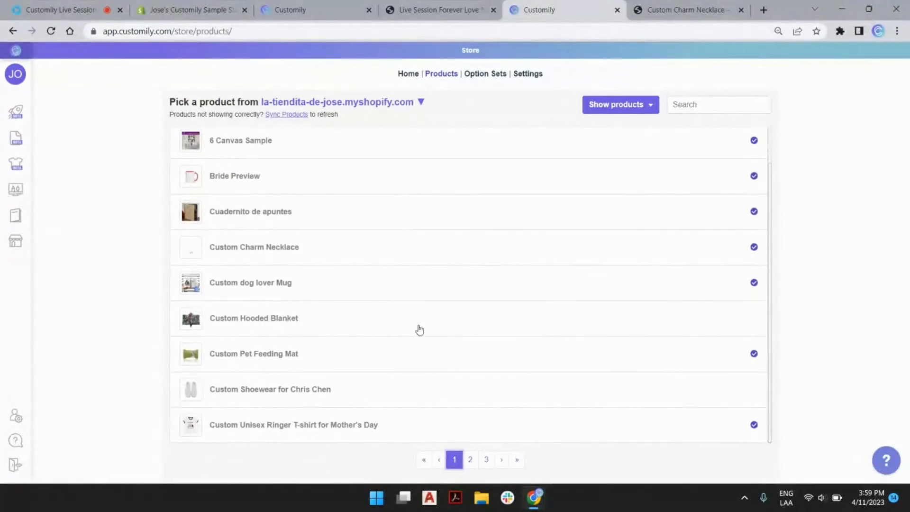
Step: Sync products from Shopify and search the list for 'nedklace'
{"action": "left_click", "coordinate": [294, 114]}
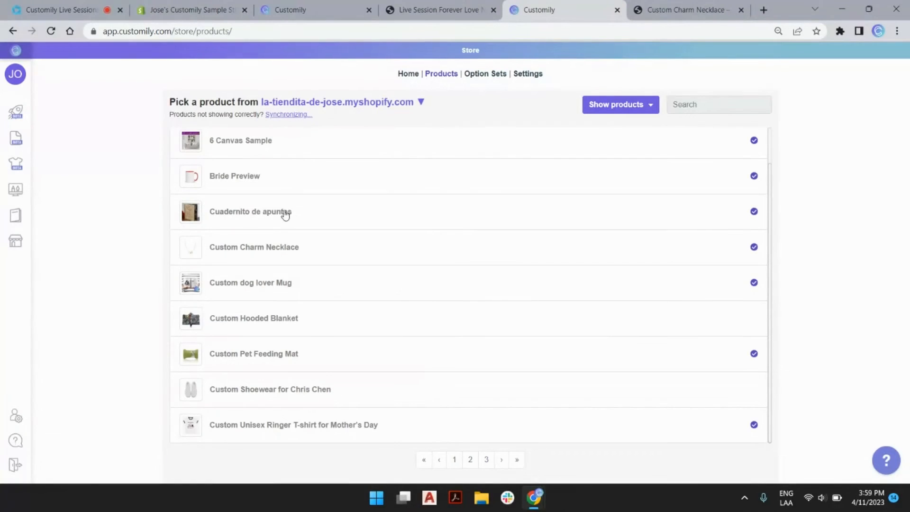
{"action": "scroll", "coordinate": [333, 179], "scroll_direction": "up", "scroll_amount": 1}
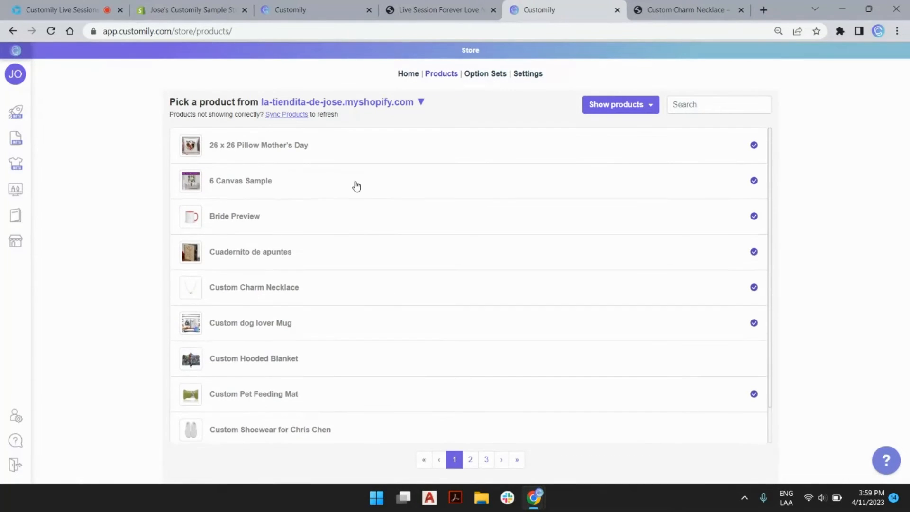
{"action": "left_click", "coordinate": [688, 107]}
{"action": "type", "text": "ned"}
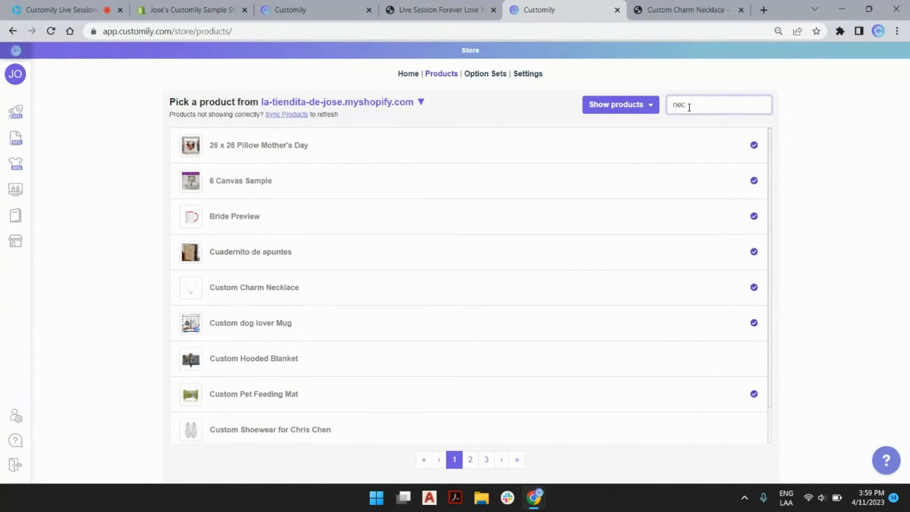
{"action": "type", "text": "k"}
{"action": "type", "text": "l"}
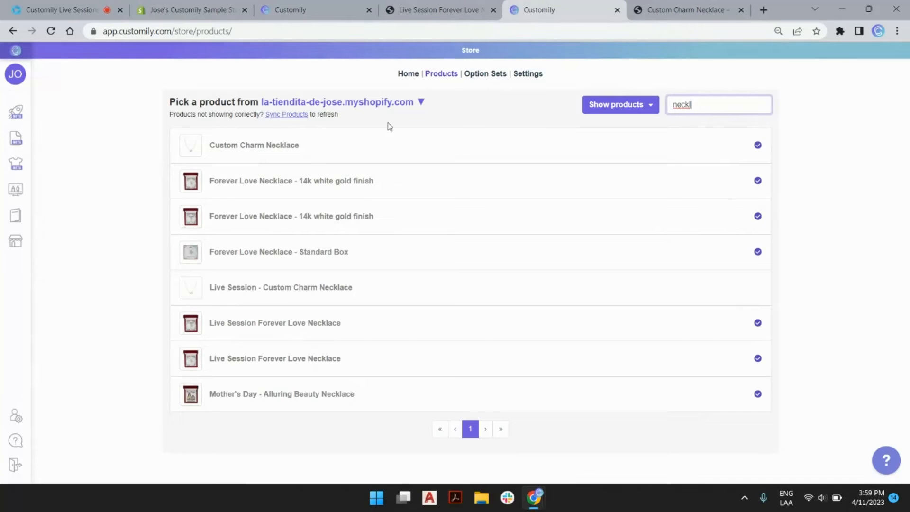
{"action": "type", "text": "ace"}
Step: Open Live Session - Custom Charm Necklace and expand its Material variants, Gold and Silver
{"action": "left_click", "coordinate": [285, 293]}
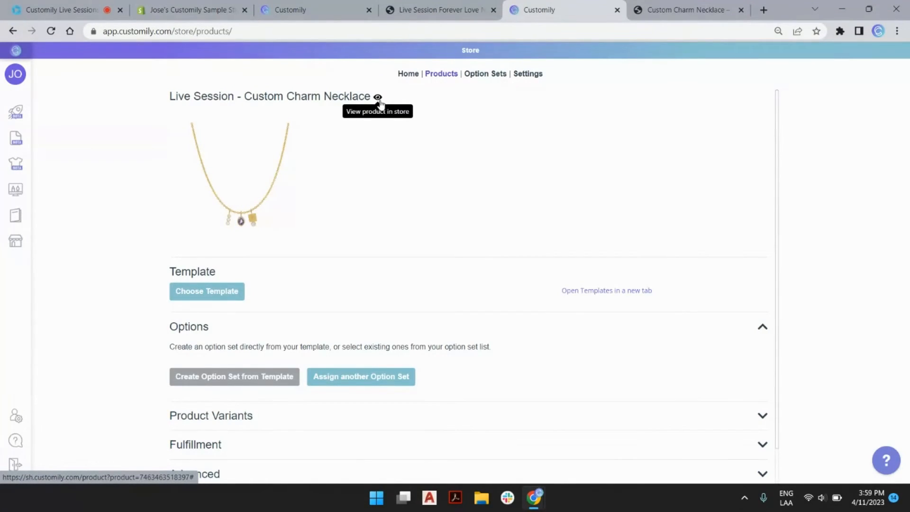
{"action": "scroll", "coordinate": [334, 184], "scroll_direction": "down", "scroll_amount": 1}
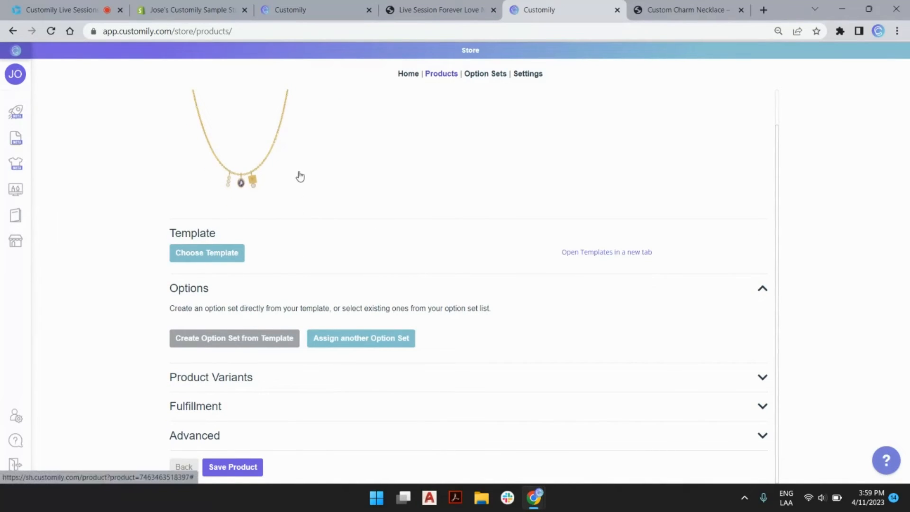
{"action": "left_click", "coordinate": [207, 260]}
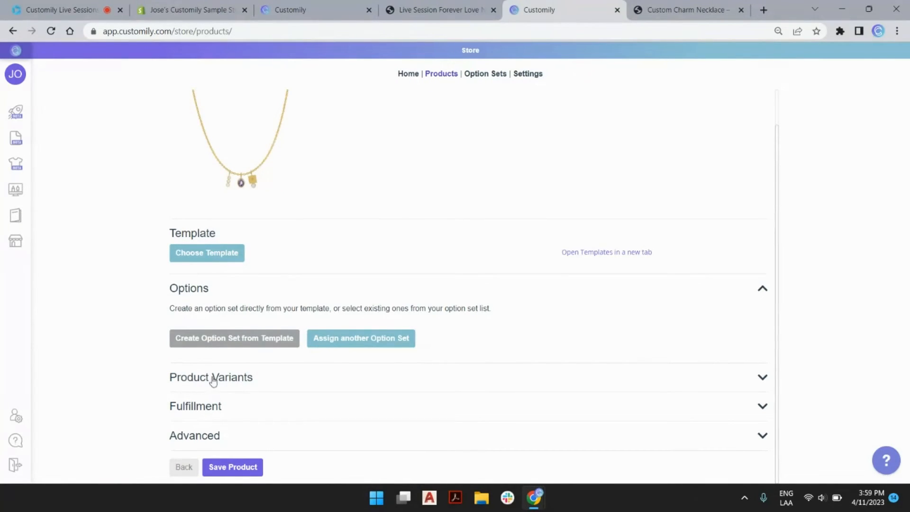
{"action": "left_click", "coordinate": [233, 379]}
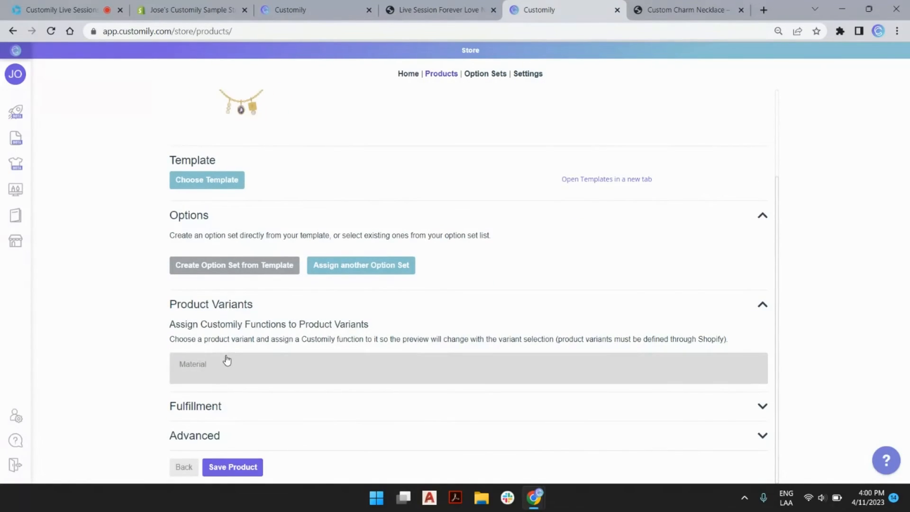
{"action": "left_click", "coordinate": [199, 366]}
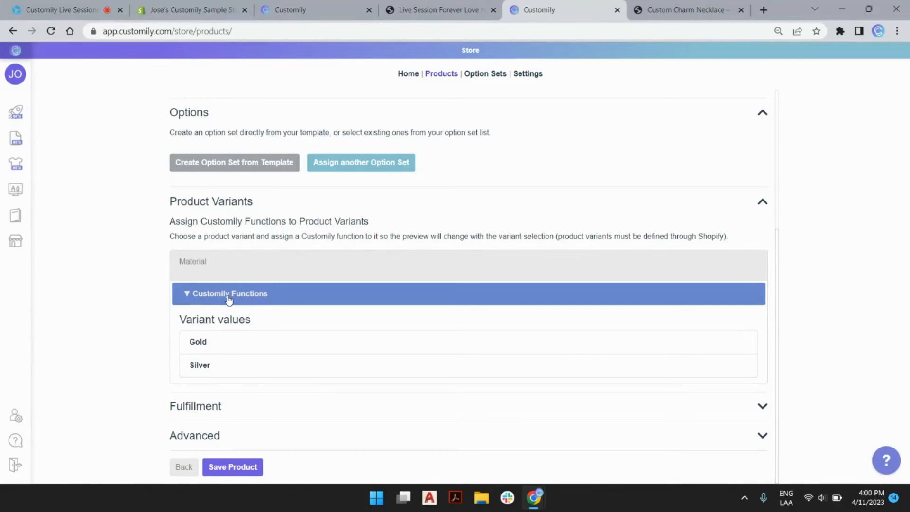
{"action": "scroll", "coordinate": [229, 299], "scroll_direction": "up", "scroll_amount": 5}
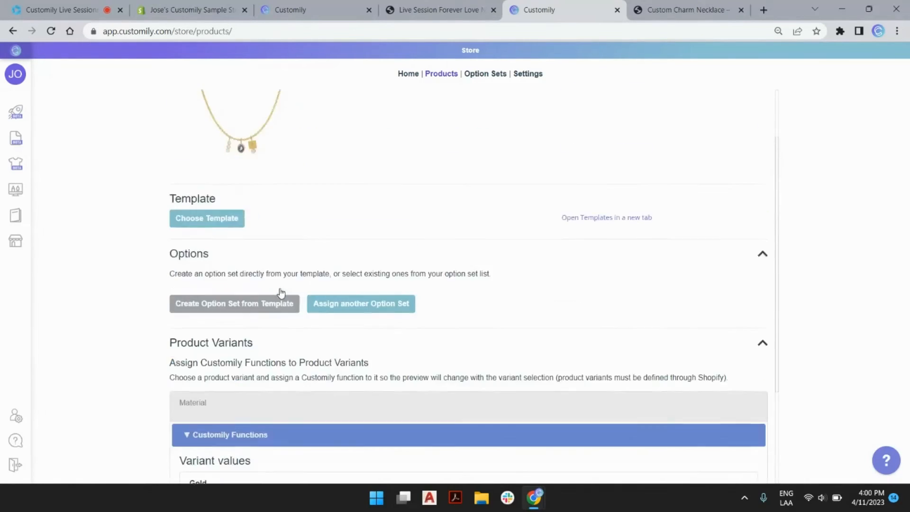
{"action": "scroll", "coordinate": [218, 297], "scroll_direction": "down", "scroll_amount": 1}
{"action": "scroll", "coordinate": [218, 297], "scroll_direction": "down", "scroll_amount": 3}
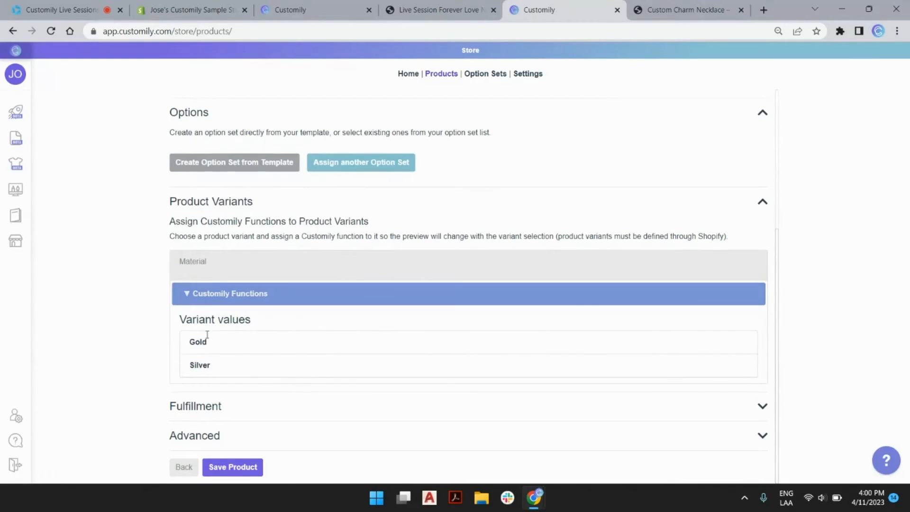
{"action": "scroll", "coordinate": [237, 297], "scroll_direction": "up", "scroll_amount": 5}
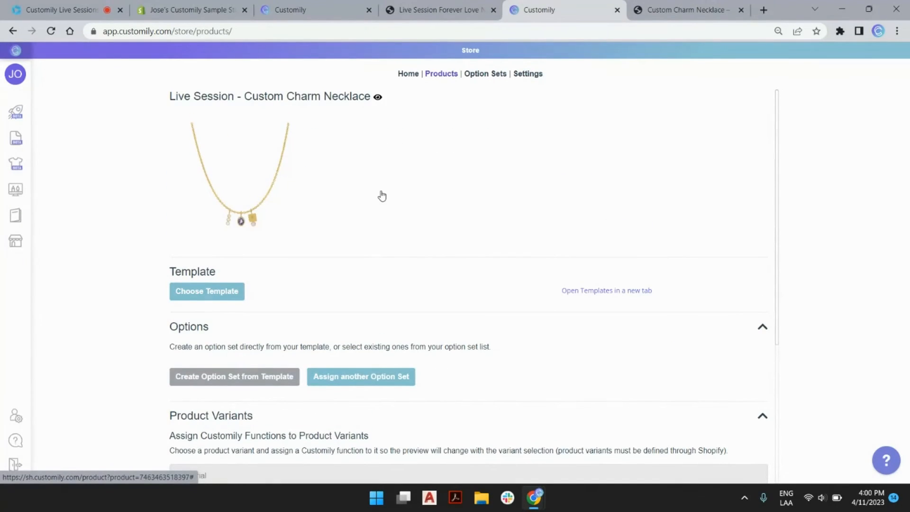
Step: Assign the Live Session Charm Necklace template and create its option set
{"action": "left_click", "coordinate": [208, 294]}
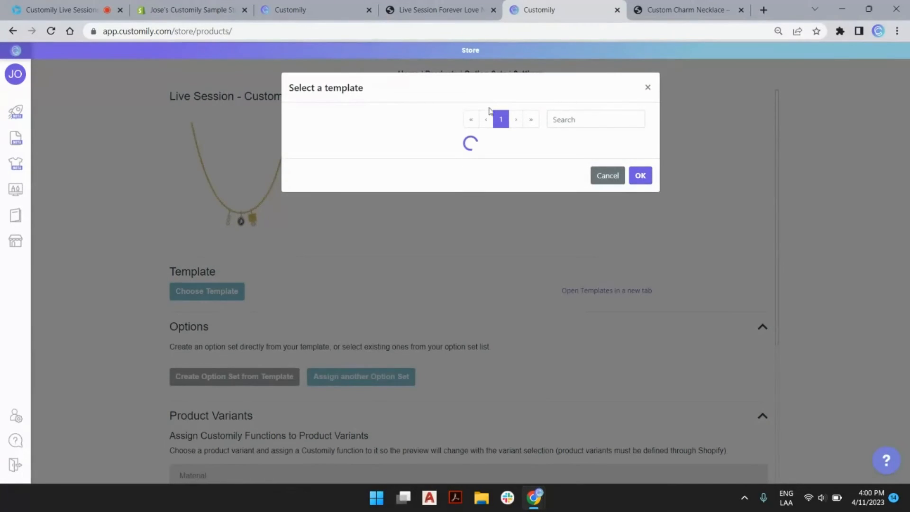
{"action": "left_click", "coordinate": [530, 121]}
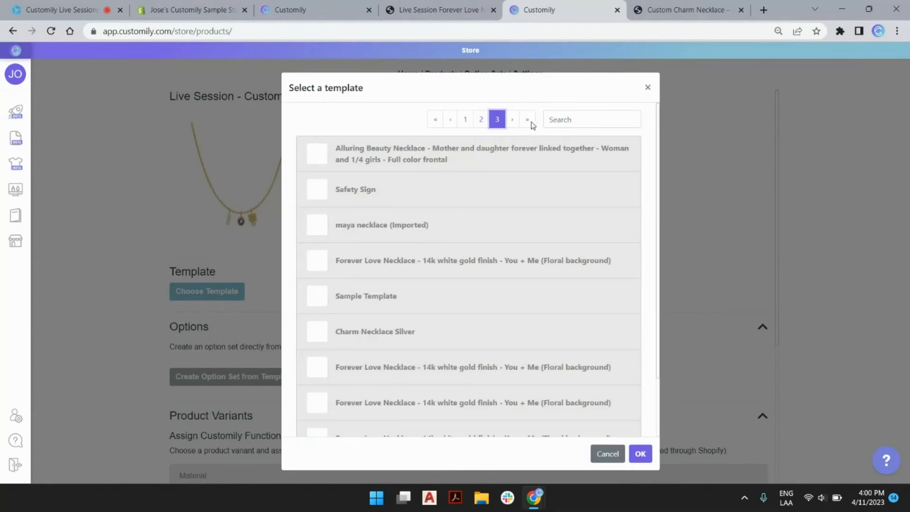
{"action": "scroll", "coordinate": [487, 279], "scroll_direction": "down", "scroll_amount": 2}
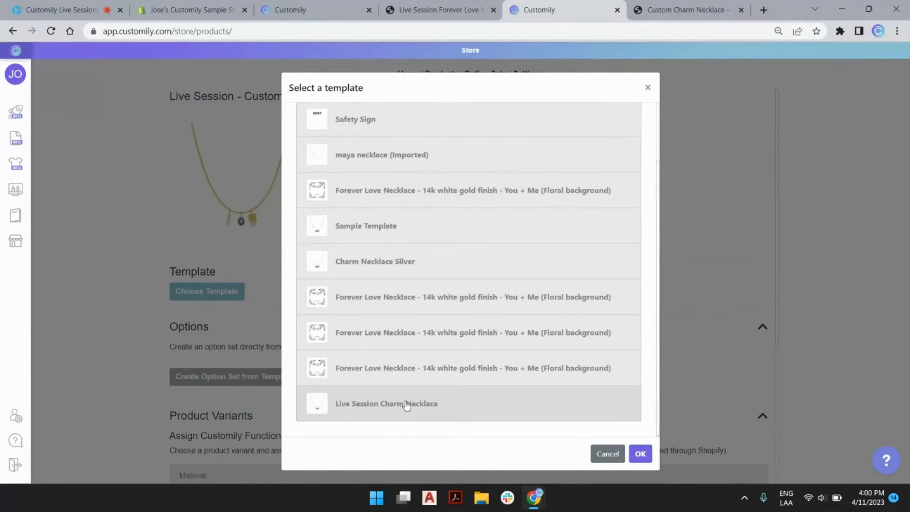
{"action": "double_click", "coordinate": [428, 405]}
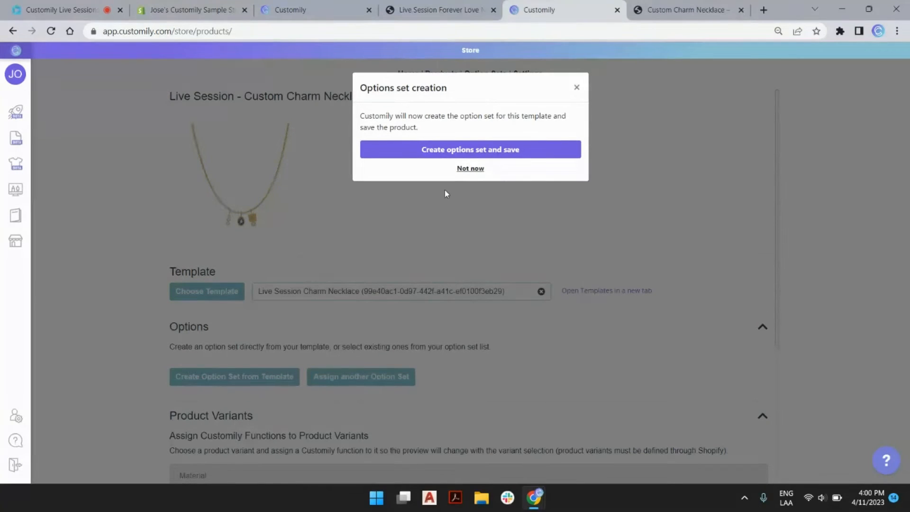
{"action": "left_click", "coordinate": [483, 151]}
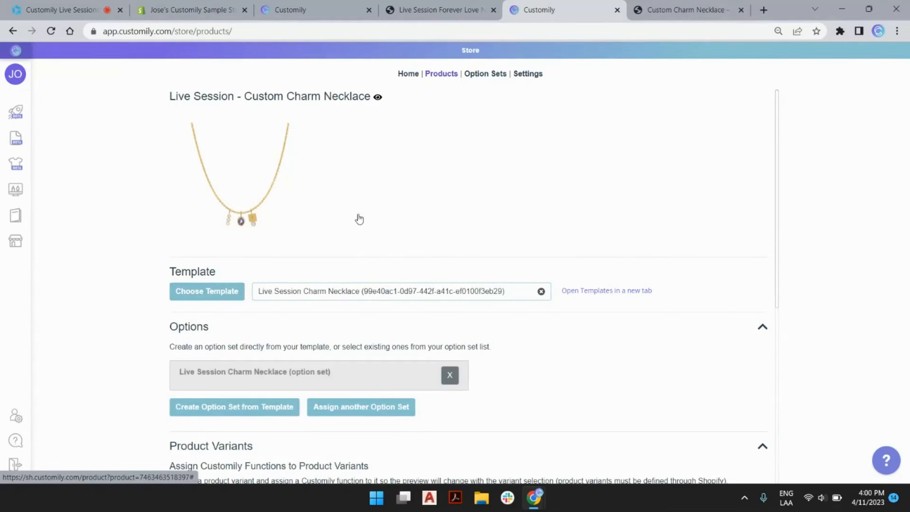
Step: Save the product settings and scroll back to the top
{"action": "scroll", "coordinate": [359, 226], "scroll_direction": "down", "scroll_amount": 2}
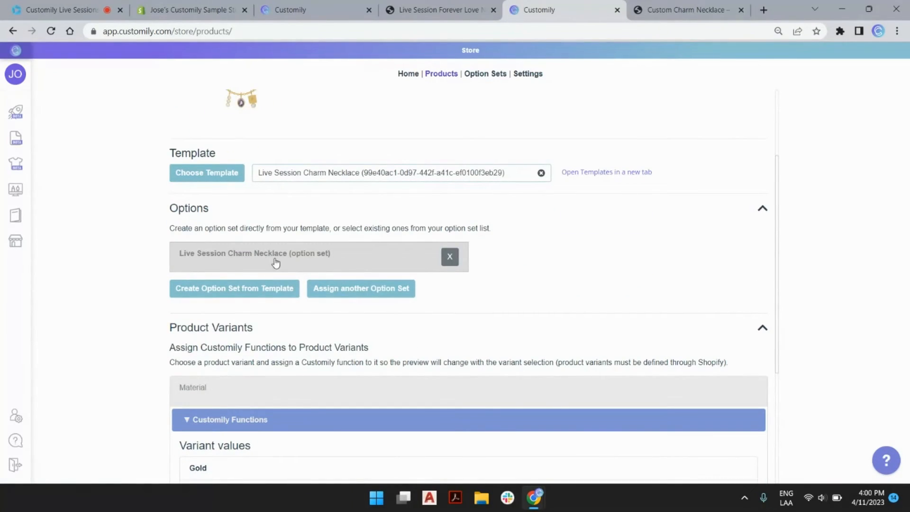
{"action": "scroll", "coordinate": [270, 400], "scroll_direction": "down", "scroll_amount": 4}
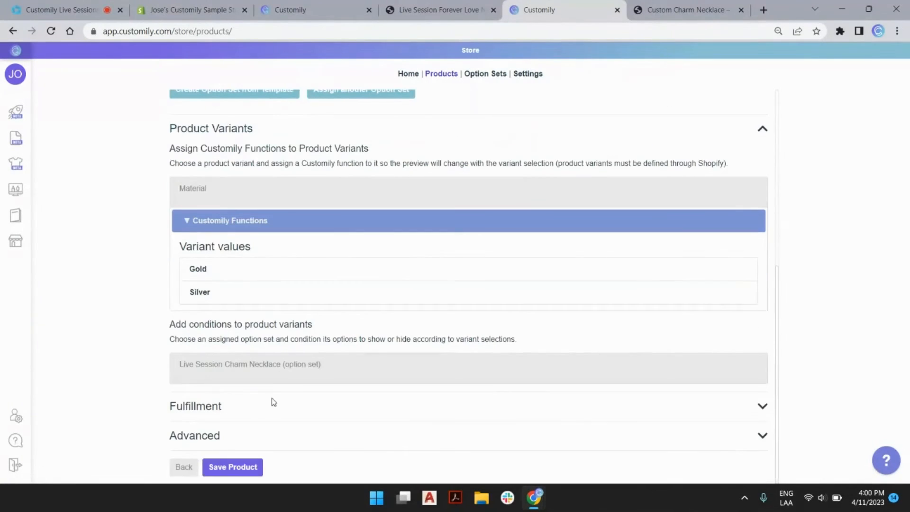
{"action": "left_click", "coordinate": [242, 465]}
{"action": "scroll", "coordinate": [315, 359], "scroll_direction": "up", "scroll_amount": 7}
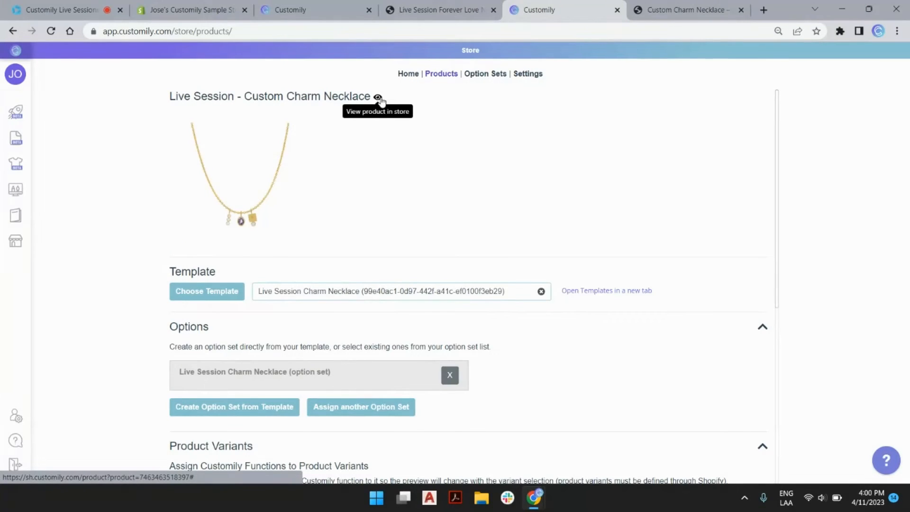
Step: Open the necklace's live store page and close the old product tab
{"action": "left_click", "coordinate": [378, 97]}
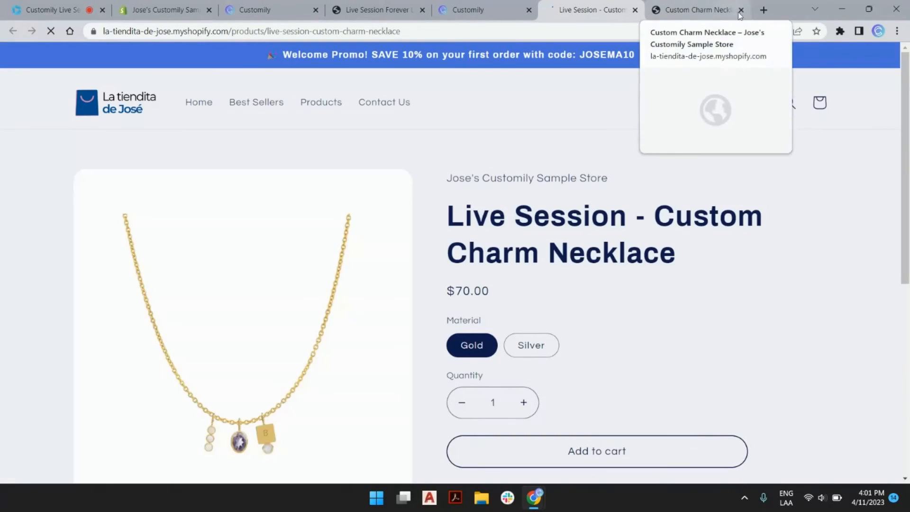
{"action": "left_click", "coordinate": [740, 10]}
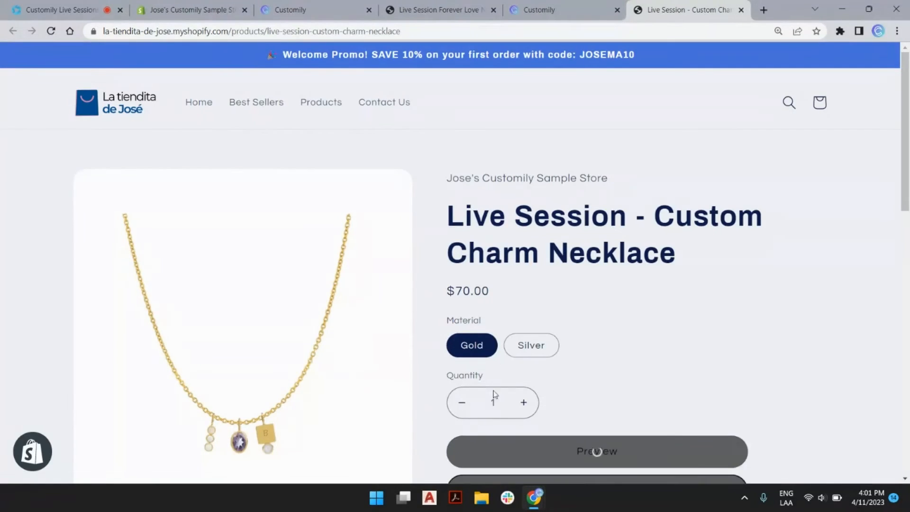
{"action": "scroll", "coordinate": [654, 282], "scroll_direction": "down", "scroll_amount": 2}
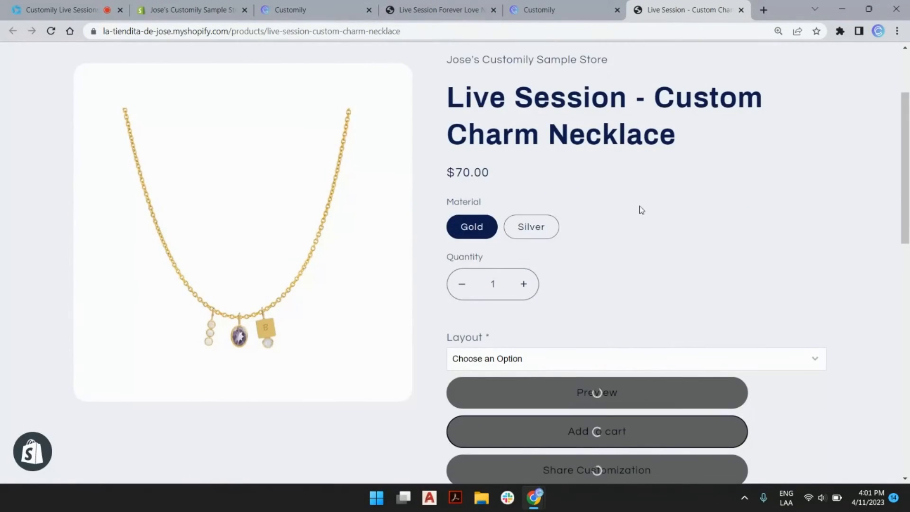
{"action": "scroll", "coordinate": [653, 206], "scroll_direction": "down", "scroll_amount": 2}
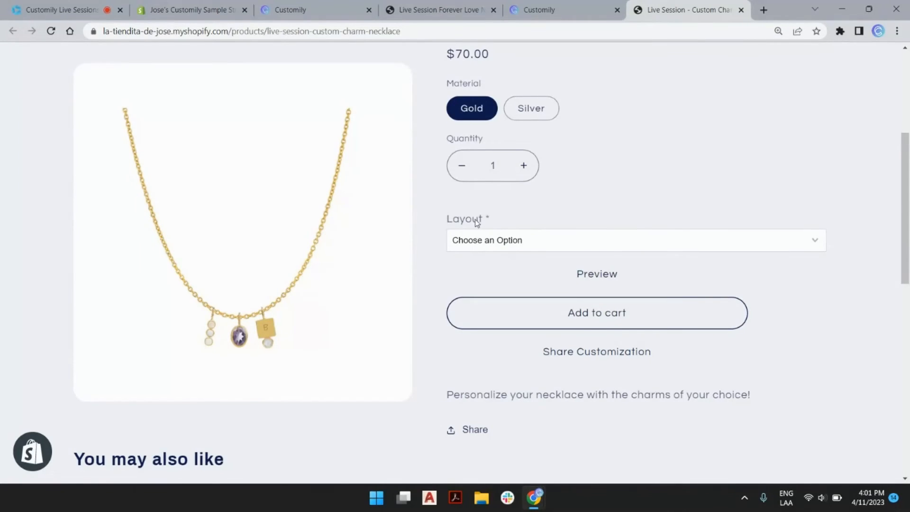
Step: Choose the 1 Charm layout with the square engraved charm and engrave 'k' in Text 1
{"action": "left_click", "coordinate": [509, 239]}
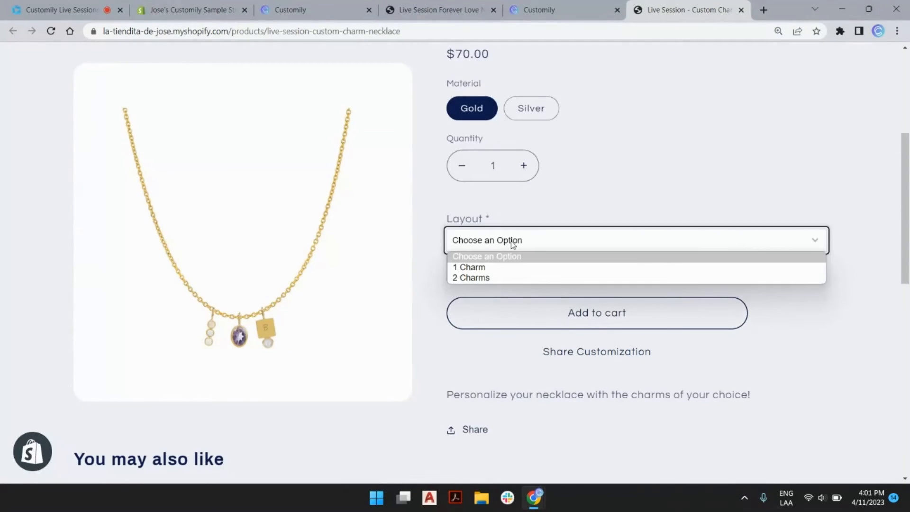
{"action": "left_click", "coordinate": [507, 275]}
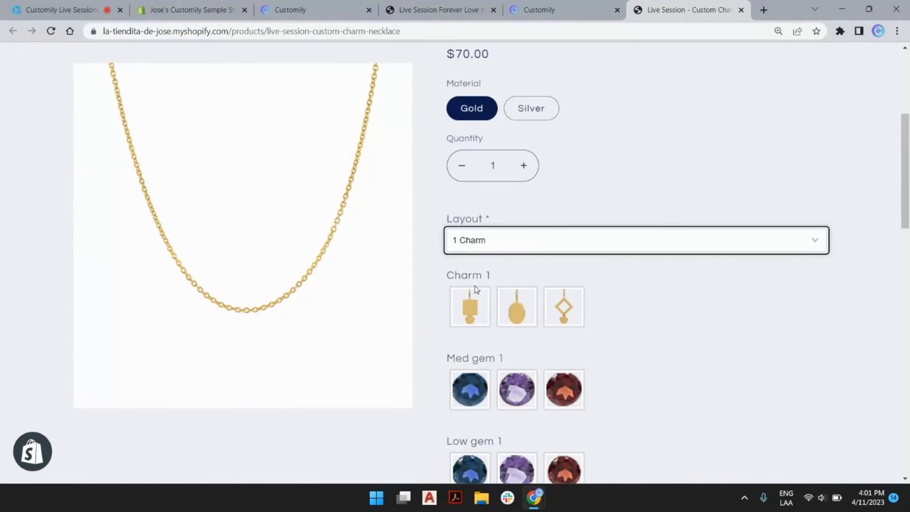
{"action": "left_click", "coordinate": [468, 308]}
{"action": "scroll", "coordinate": [468, 308], "scroll_direction": "down", "scroll_amount": 3}
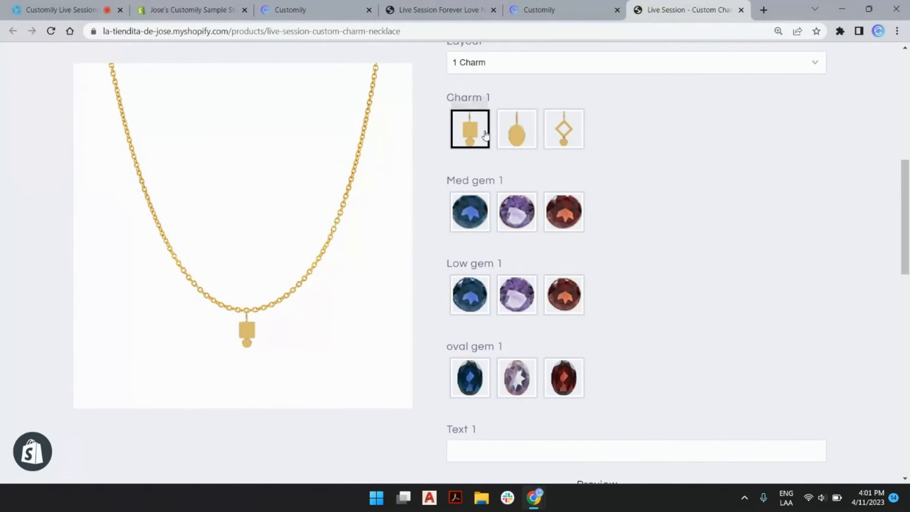
{"action": "scroll", "coordinate": [472, 284], "scroll_direction": "down", "scroll_amount": 3}
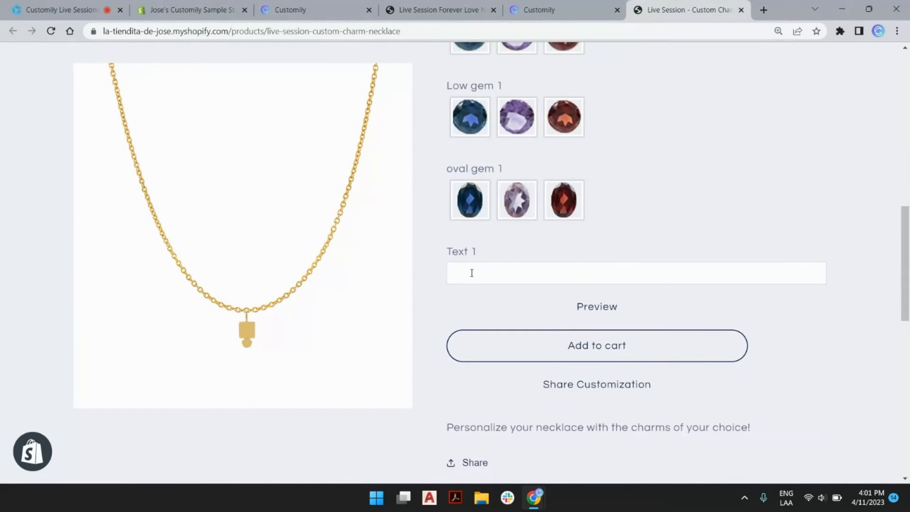
{"action": "left_click", "coordinate": [471, 273]}
{"action": "type", "text": "k"}
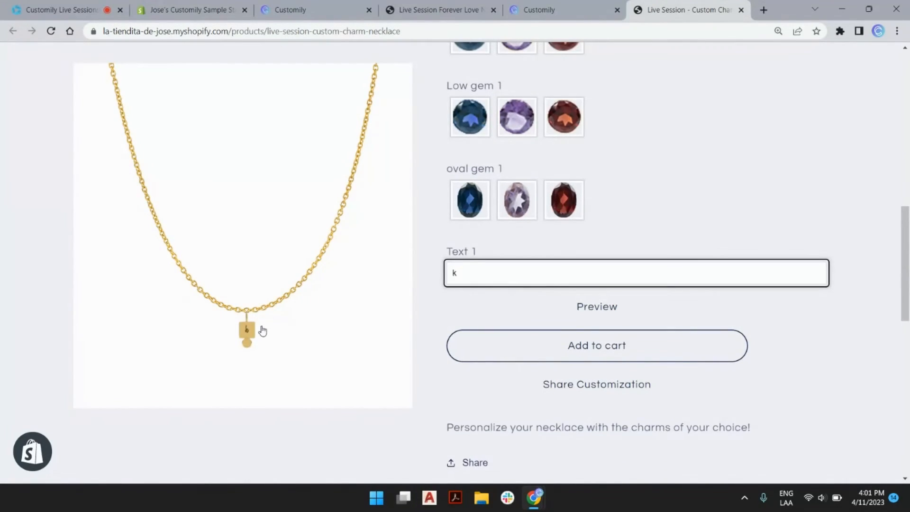
{"action": "scroll", "coordinate": [616, 217], "scroll_direction": "up", "scroll_amount": 3}
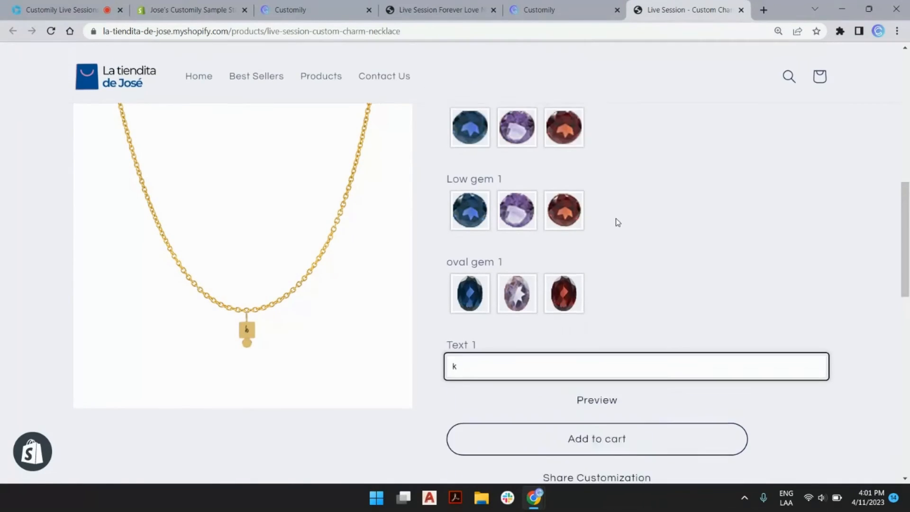
{"action": "scroll", "coordinate": [585, 296], "scroll_direction": "up", "scroll_amount": 4}
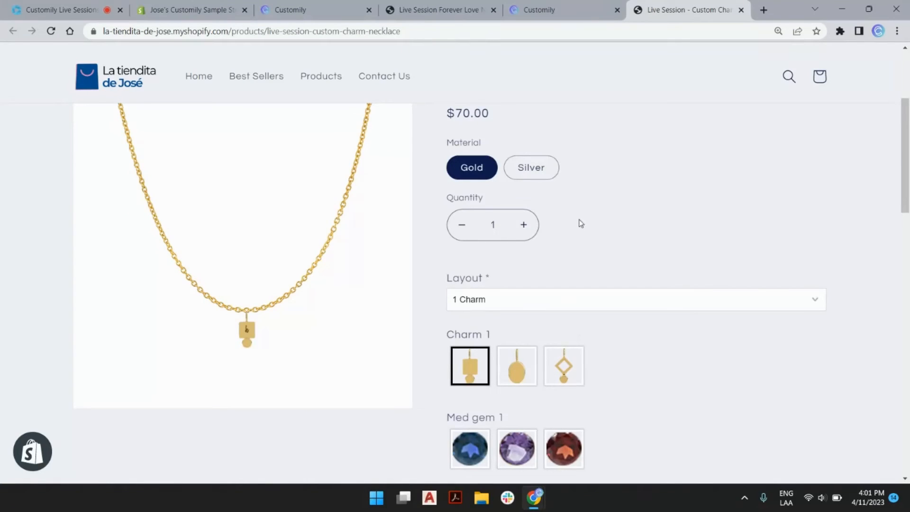
Step: Toggle the material between Silver and Gold twice, then return to Customily
{"action": "mouse_move", "coordinate": [577, 15]}
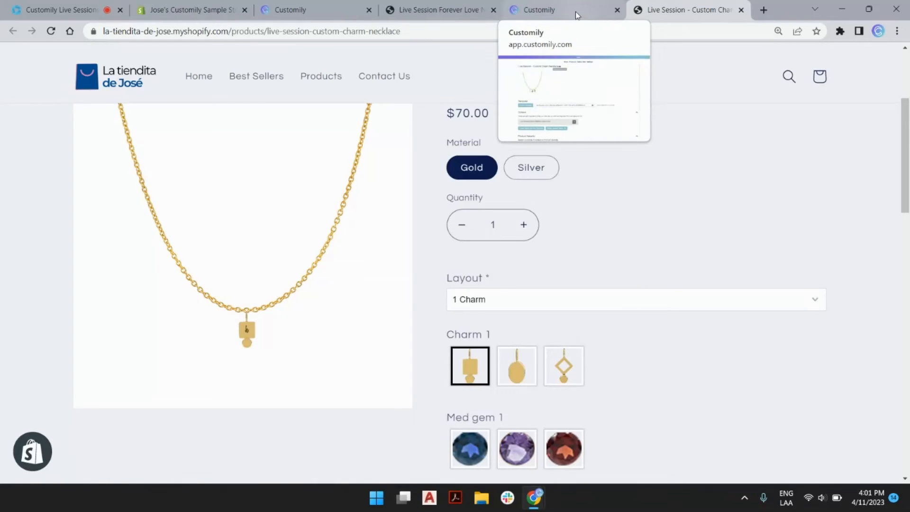
{"action": "left_click", "coordinate": [531, 168]}
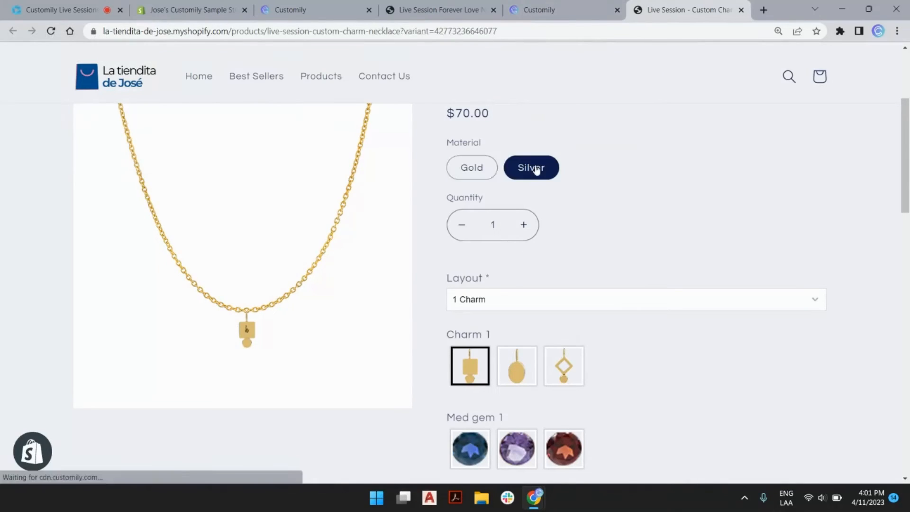
{"action": "left_click", "coordinate": [472, 169]}
{"action": "left_click", "coordinate": [532, 167]}
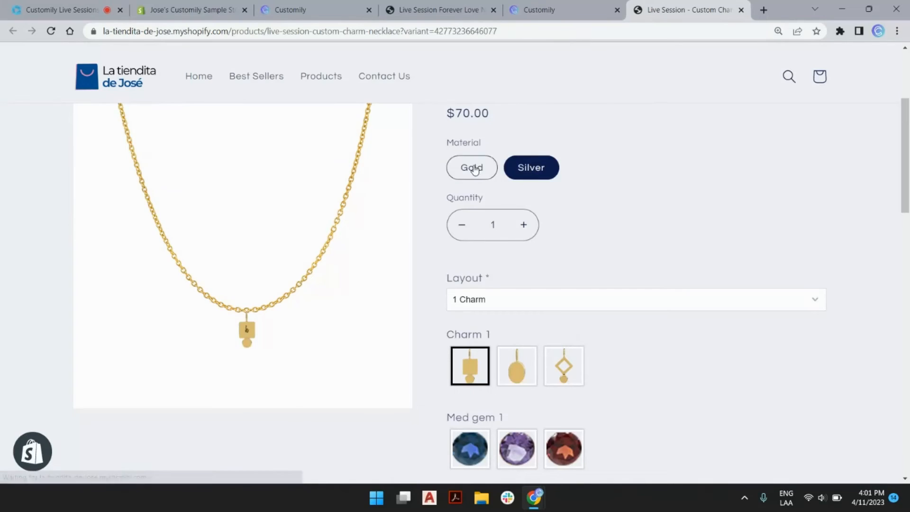
{"action": "left_click", "coordinate": [471, 169]}
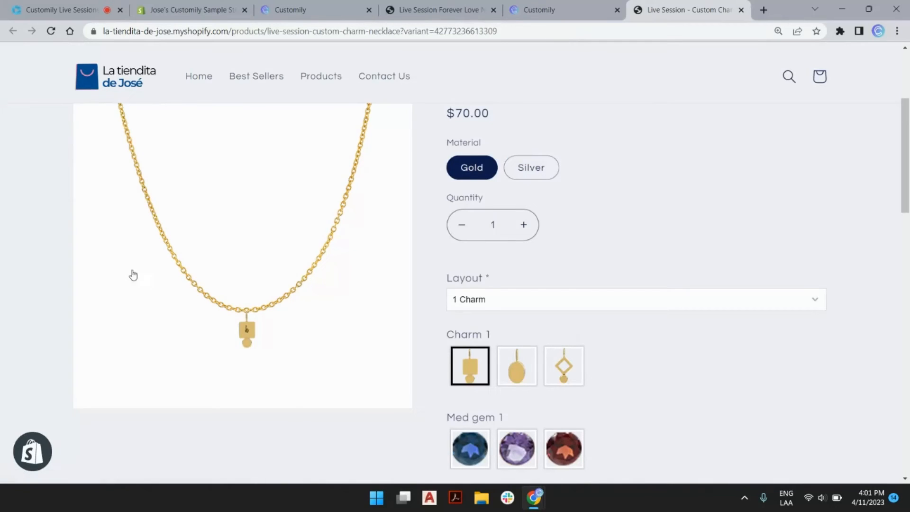
{"action": "left_click", "coordinate": [557, 10]}
Step: Add a Change Template function to the Material variant
{"action": "scroll", "coordinate": [362, 191], "scroll_direction": "down", "scroll_amount": 7}
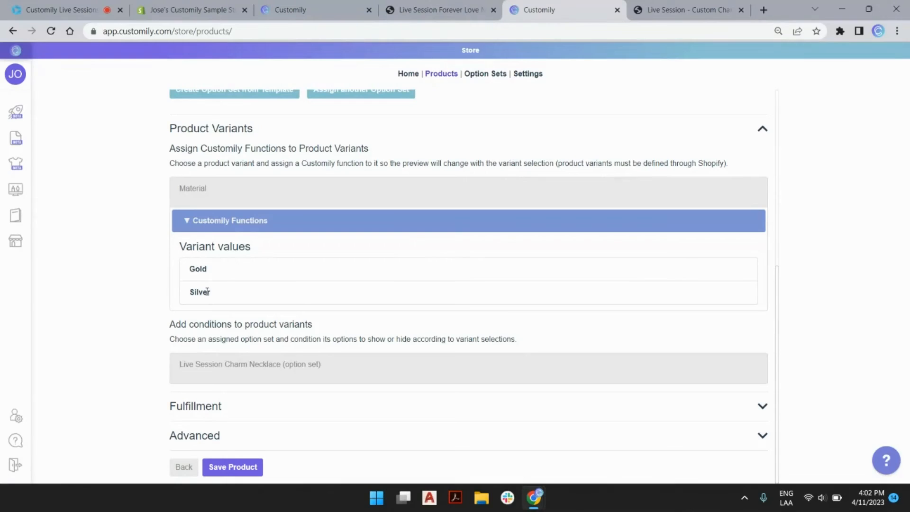
{"action": "left_click", "coordinate": [226, 229]}
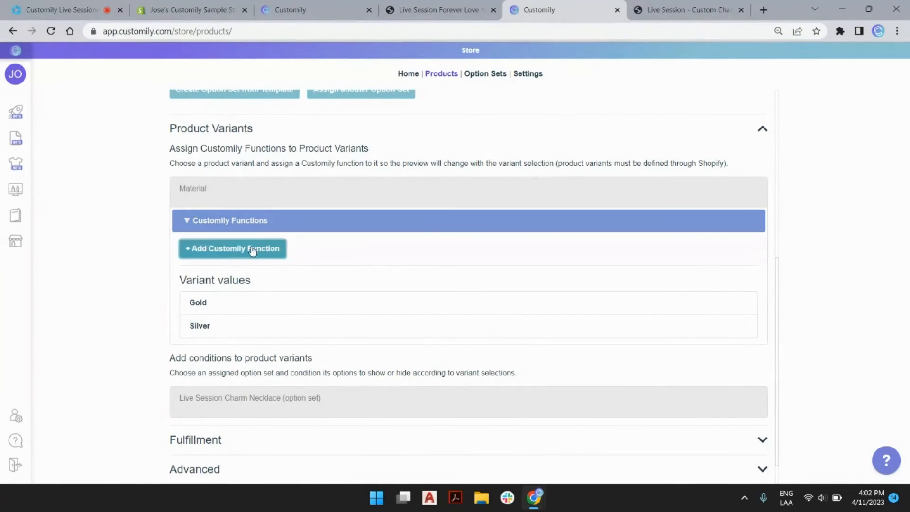
{"action": "left_click", "coordinate": [240, 248]}
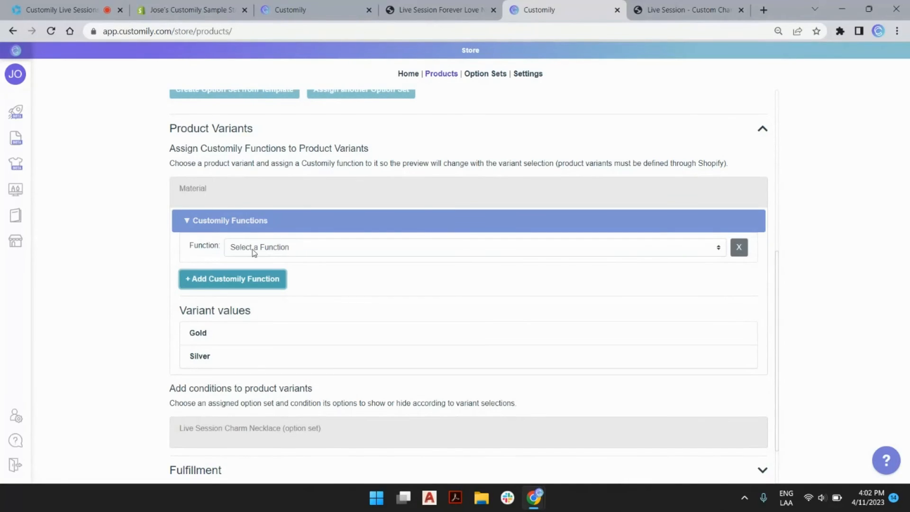
{"action": "left_click", "coordinate": [253, 251]}
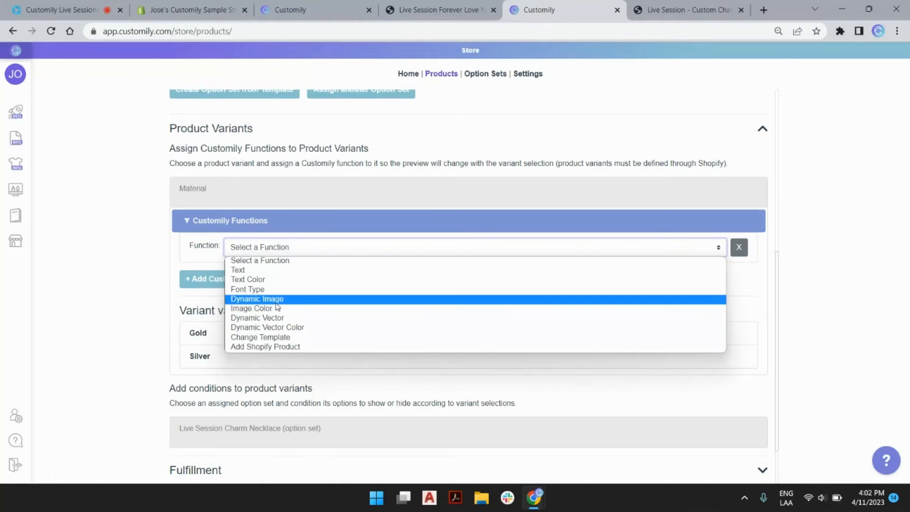
{"action": "left_click", "coordinate": [269, 339]}
Step: Assign the Live Session Charm Necklace template to Gold
{"action": "scroll", "coordinate": [304, 317], "scroll_direction": "down", "scroll_amount": 3}
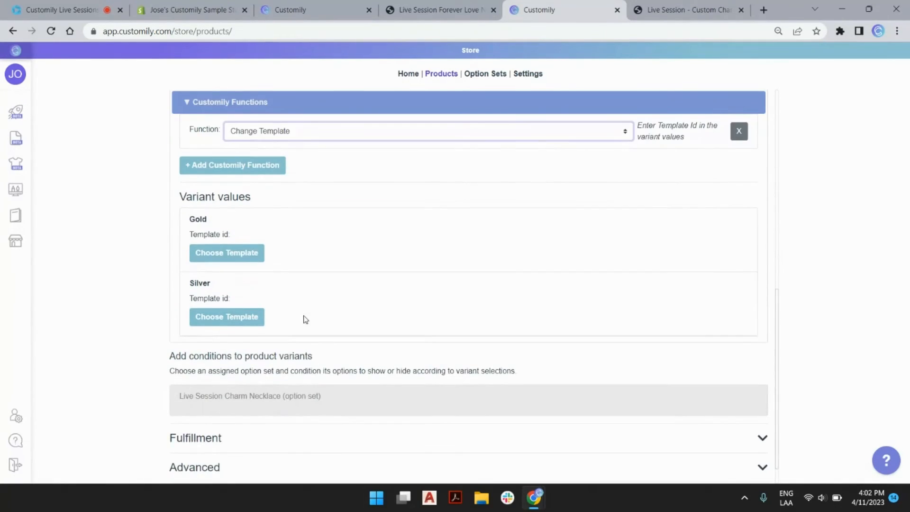
{"action": "left_click", "coordinate": [216, 256]}
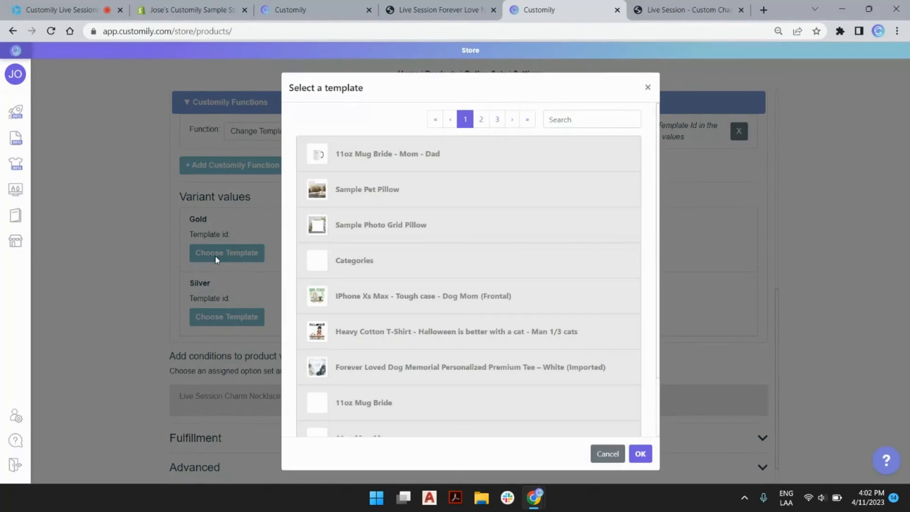
{"action": "left_click", "coordinate": [526, 122]}
{"action": "scroll", "coordinate": [441, 294], "scroll_direction": "down", "scroll_amount": 3}
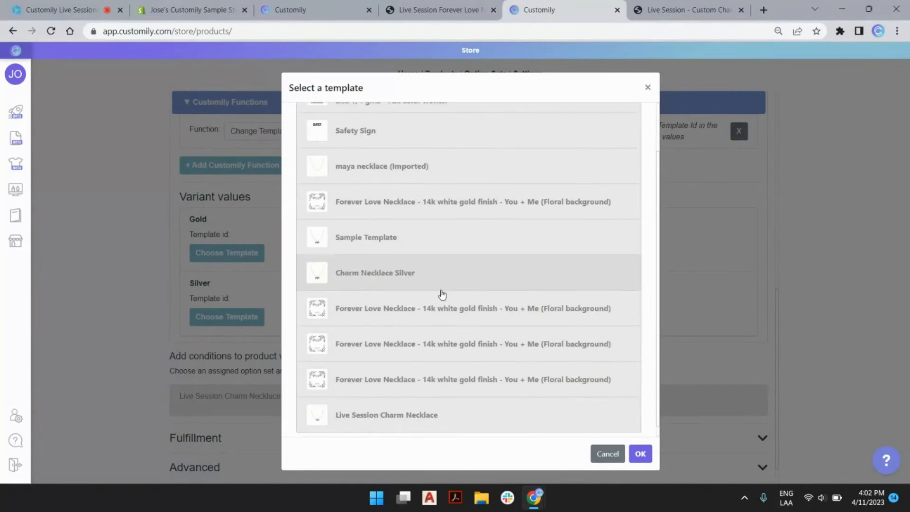
{"action": "left_click", "coordinate": [392, 406]}
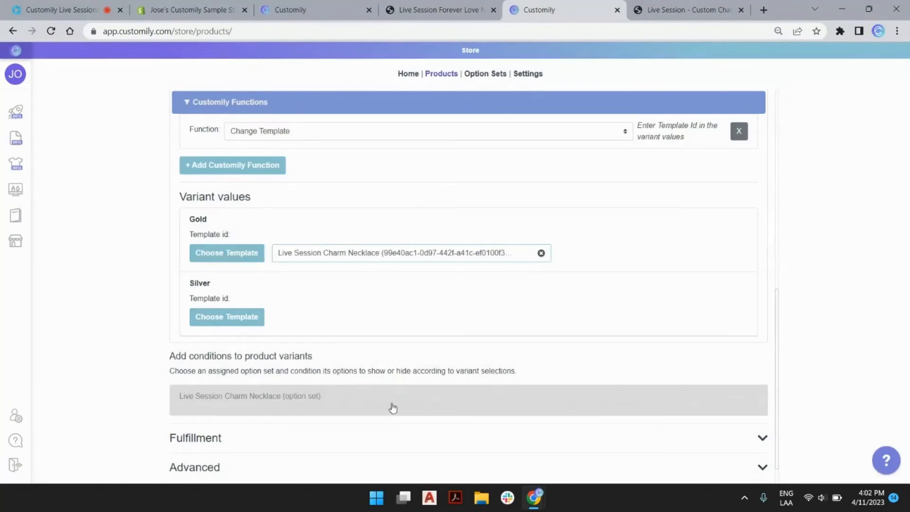
Step: Assign the Charm Necklace Silver template to Silver
{"action": "left_click", "coordinate": [243, 320]}
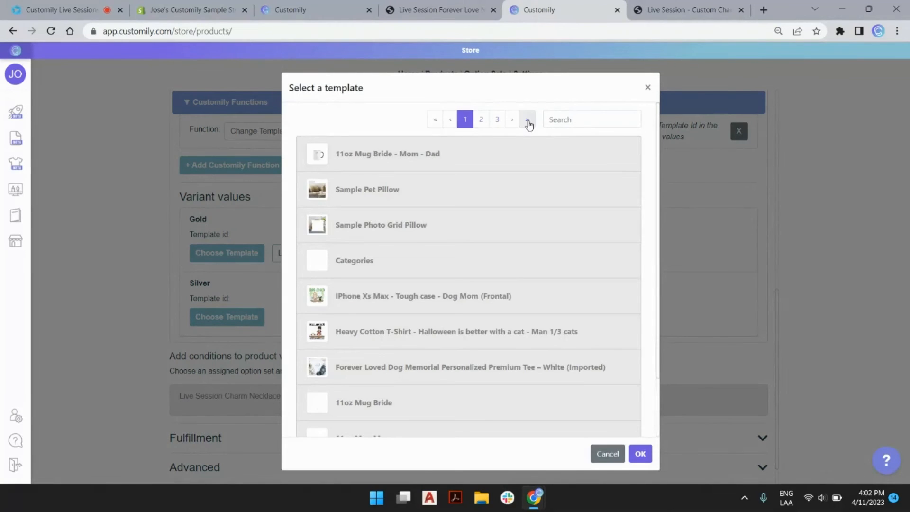
{"action": "left_click", "coordinate": [526, 122]}
{"action": "scroll", "coordinate": [436, 298], "scroll_direction": "down", "scroll_amount": 3}
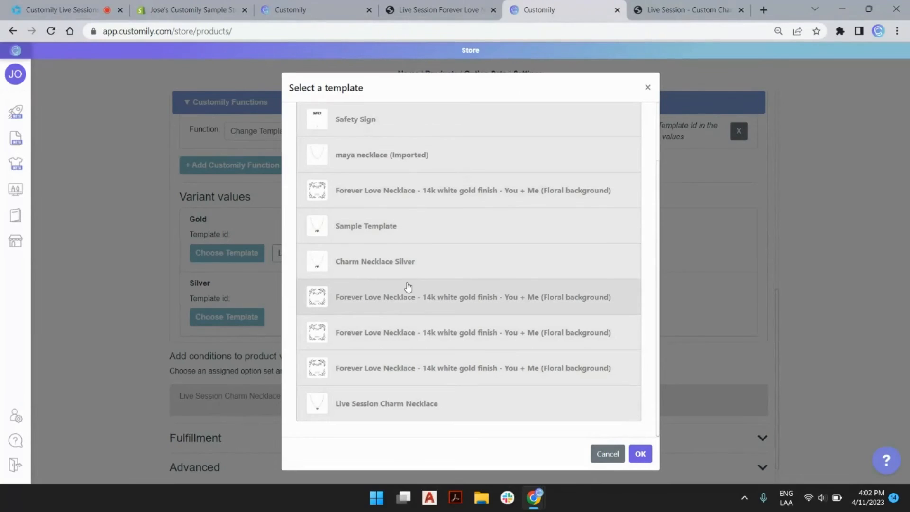
{"action": "double_click", "coordinate": [379, 266]}
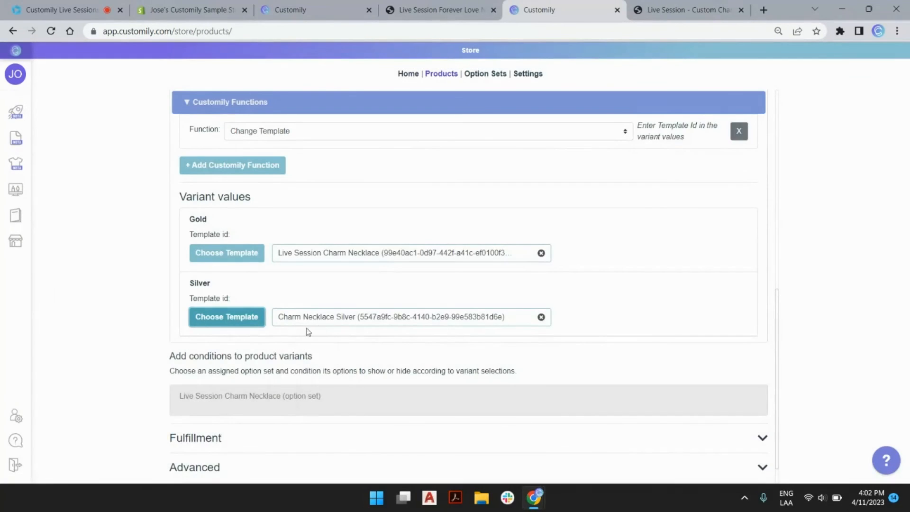
{"action": "scroll", "coordinate": [265, 417], "scroll_direction": "down", "scroll_amount": 1}
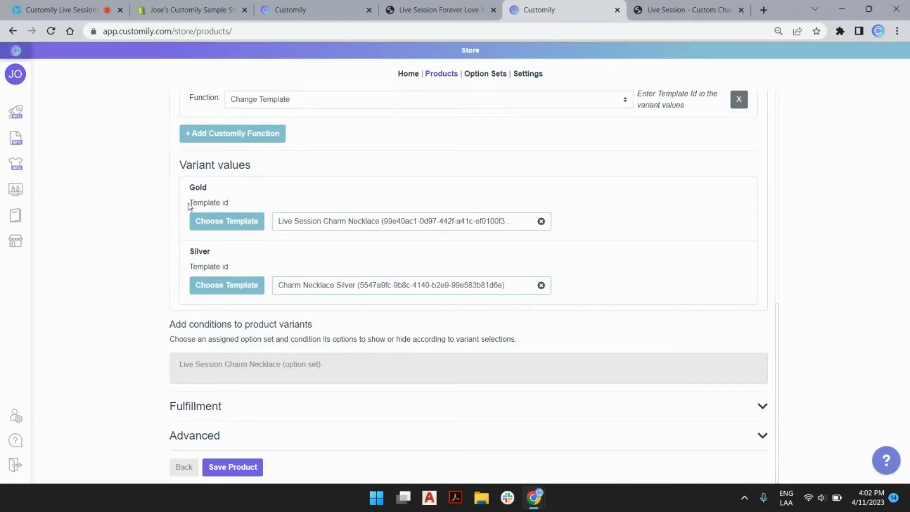
{"action": "scroll", "coordinate": [326, 262], "scroll_direction": "up", "scroll_amount": 5}
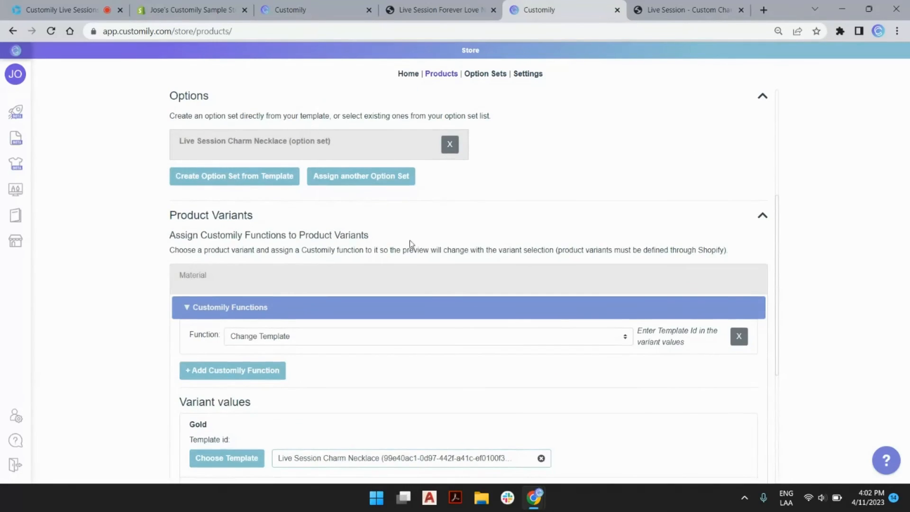
{"action": "scroll", "coordinate": [414, 240], "scroll_direction": "up", "scroll_amount": 5}
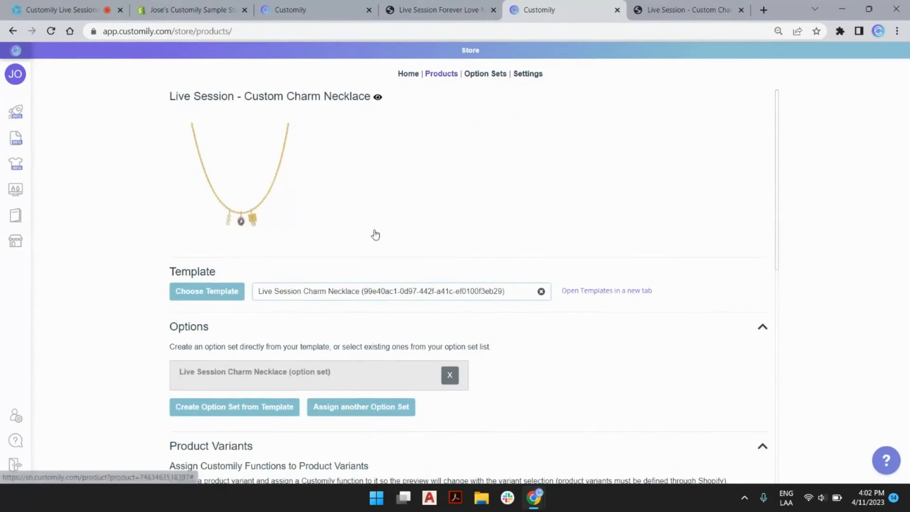
{"action": "left_click", "coordinate": [673, 9]}
Step: Reload the store page and preview the necklace in Silver, then Gold
{"action": "left_click", "coordinate": [52, 31]}
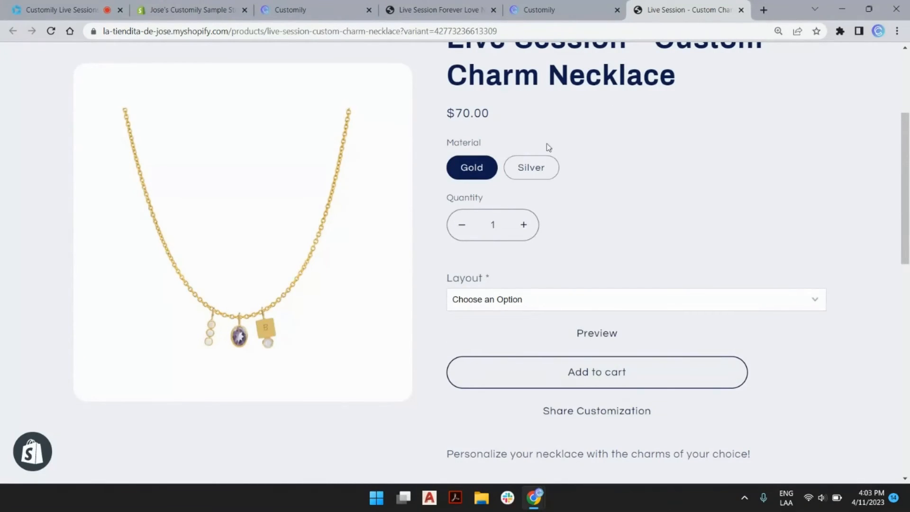
{"action": "left_click", "coordinate": [539, 169]}
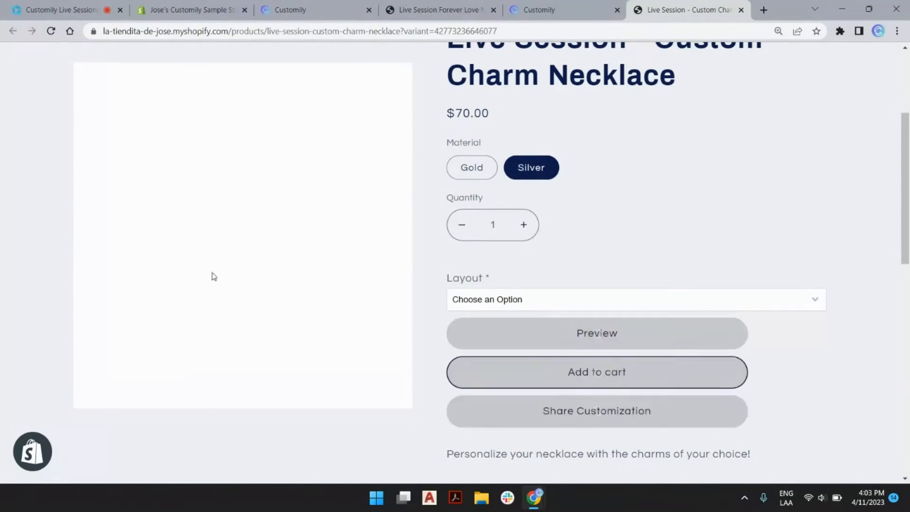
{"action": "left_click", "coordinate": [462, 173]}
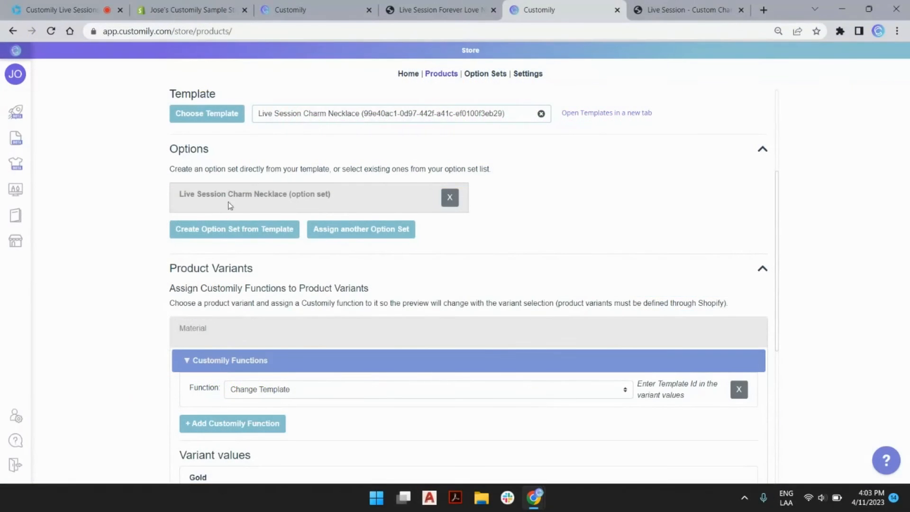
Step: Open the charm necklace option set and check the Layout choices on the live product page
{"action": "left_click", "coordinate": [271, 192]}
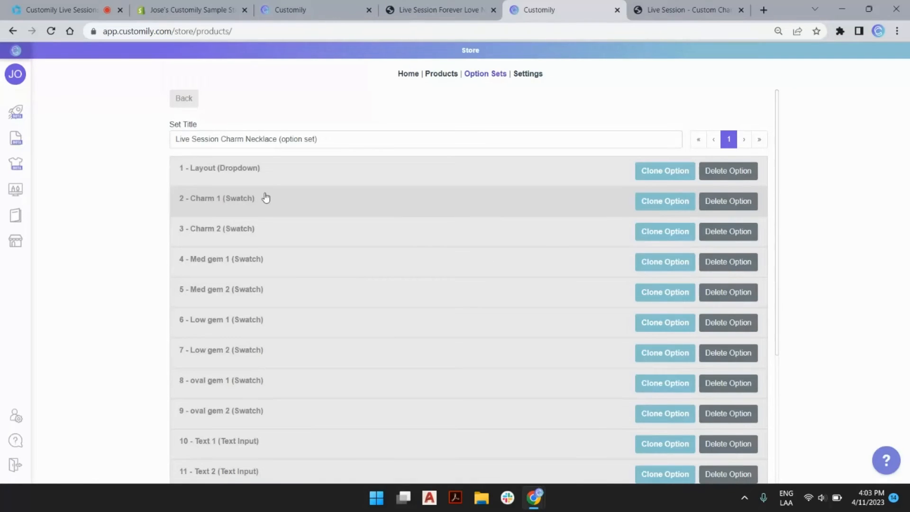
{"action": "left_click", "coordinate": [682, 10]}
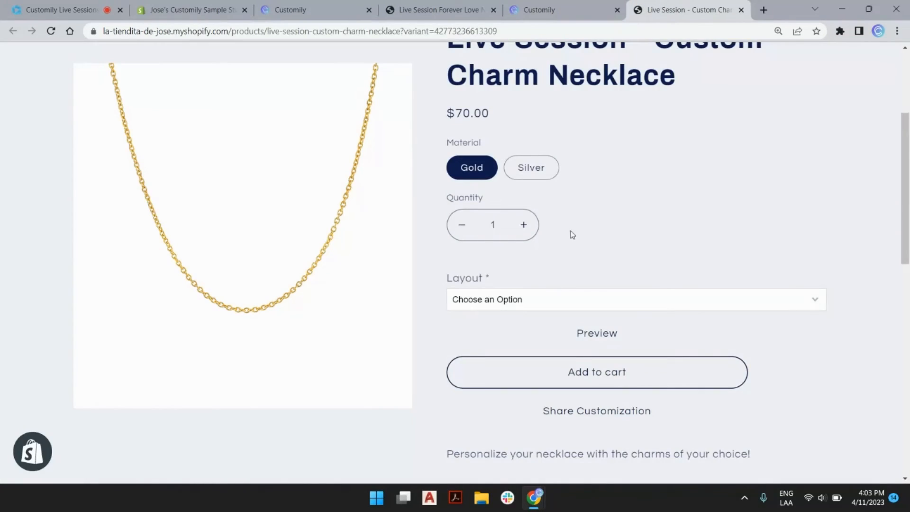
{"action": "scroll", "coordinate": [572, 234], "scroll_direction": "down", "scroll_amount": 2}
{"action": "left_click", "coordinate": [501, 185]}
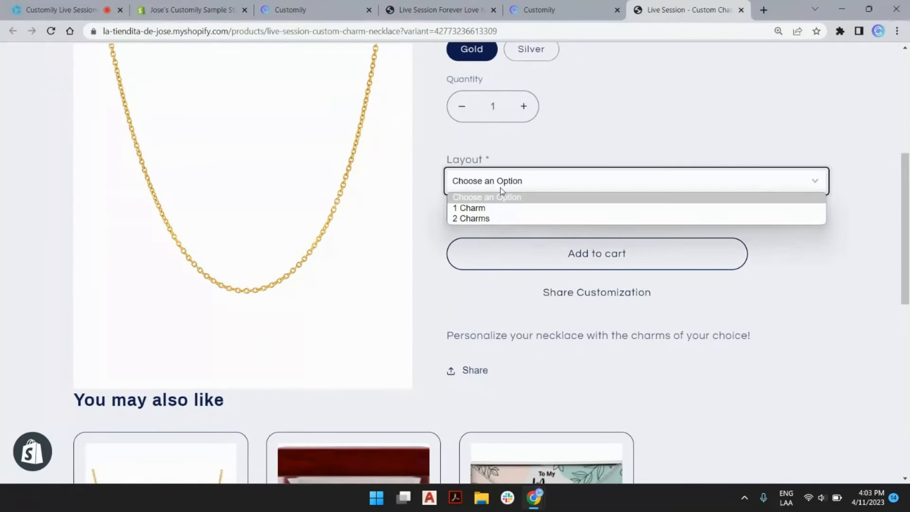
{"action": "left_click", "coordinate": [559, 18]}
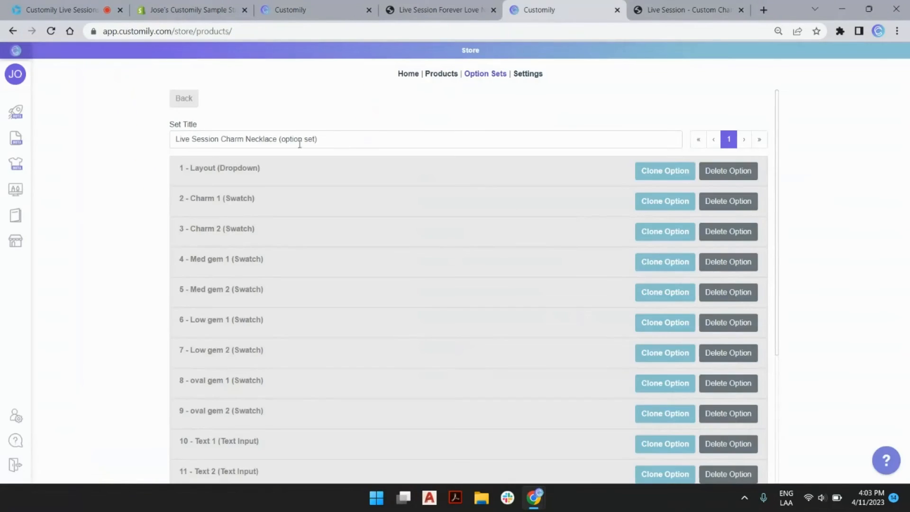
Step: Rename the first option's label from Layout to 'Select number of Charms'
{"action": "left_click", "coordinate": [223, 174]}
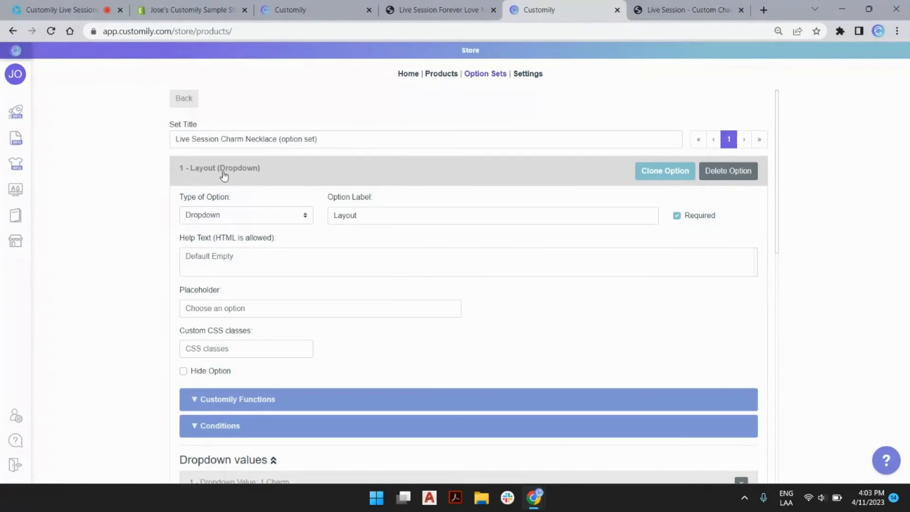
{"action": "scroll", "coordinate": [260, 185], "scroll_direction": "down", "scroll_amount": 5}
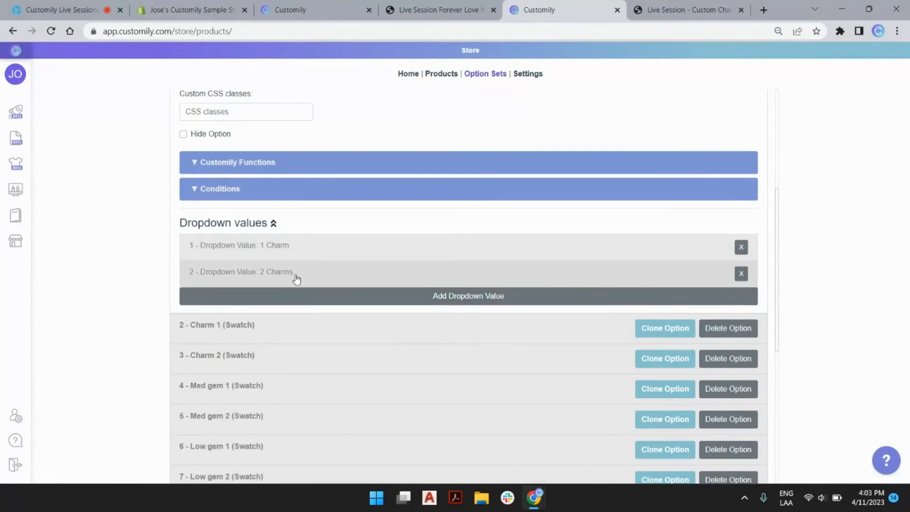
{"action": "scroll", "coordinate": [305, 280], "scroll_direction": "up", "scroll_amount": 5}
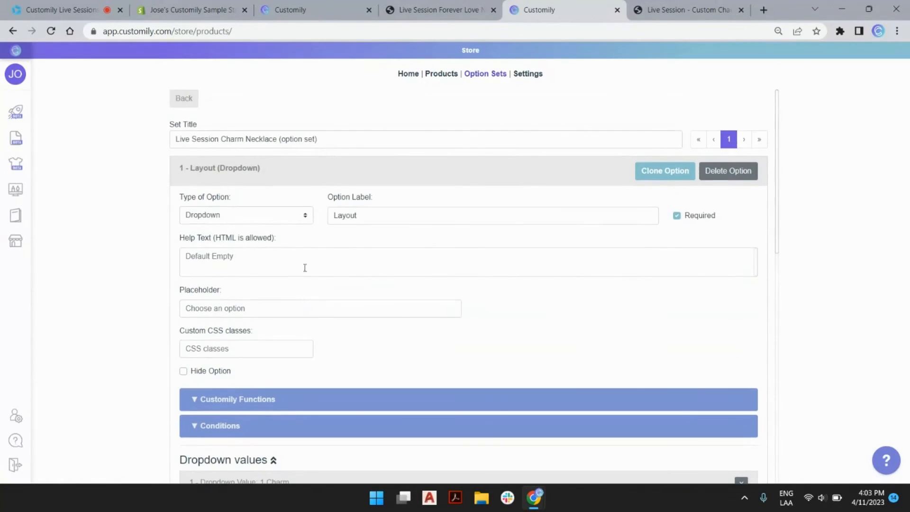
{"action": "double_click", "coordinate": [351, 214]}
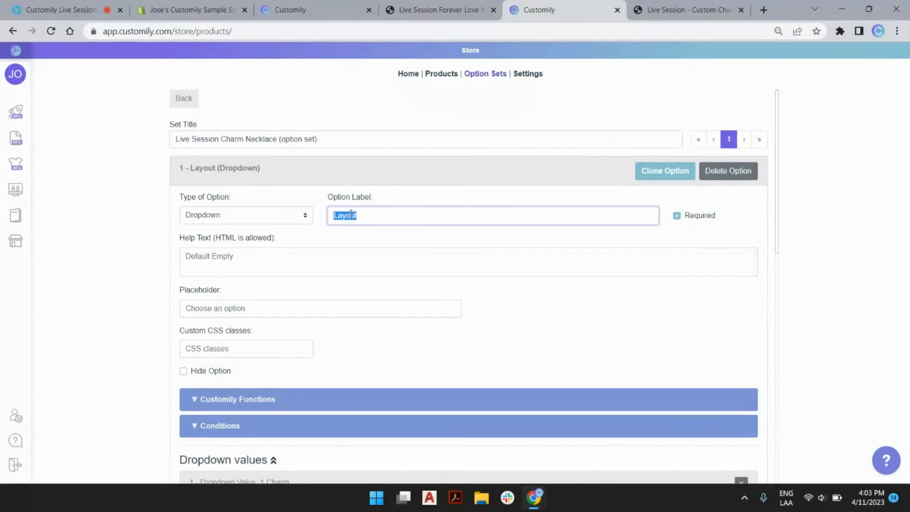
{"action": "type", "text": "Sele"}
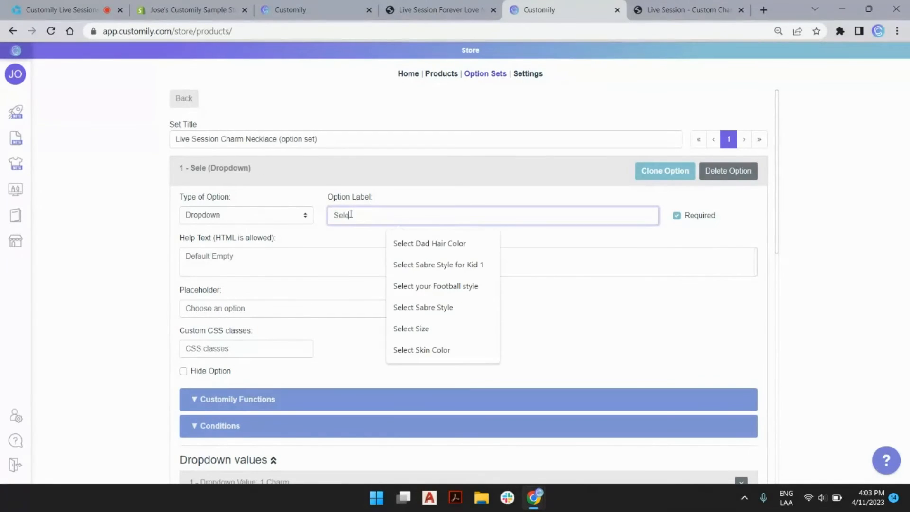
{"action": "type", "text": "ct number of"}
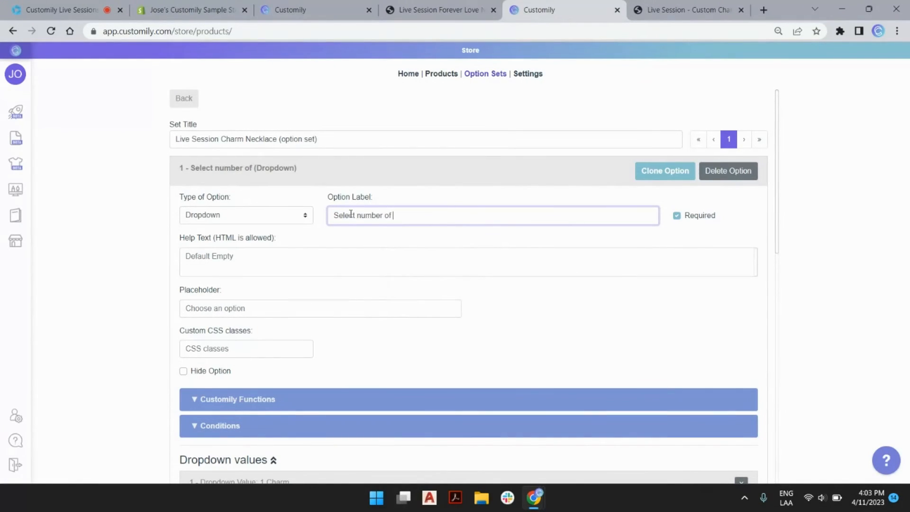
{"action": "type", "text": " Charms"}
{"action": "left_click", "coordinate": [635, 14]}
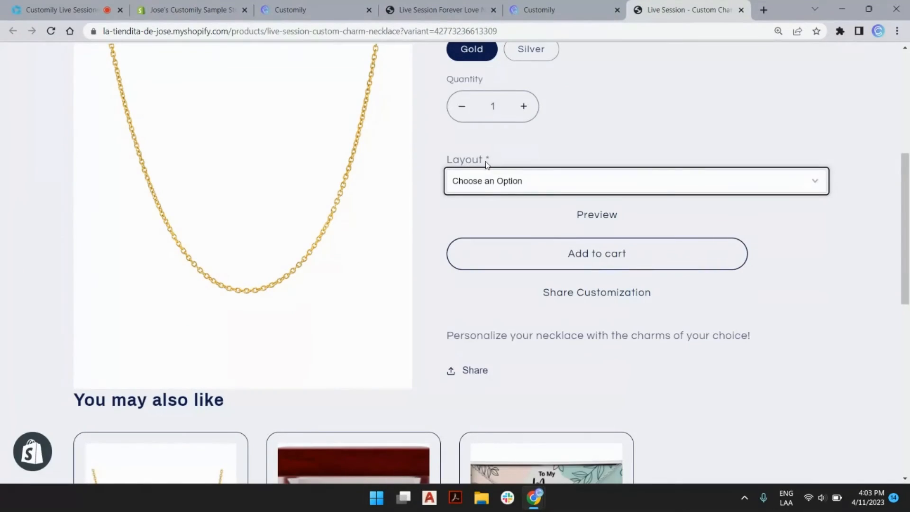
{"action": "left_click", "coordinate": [548, 13]}
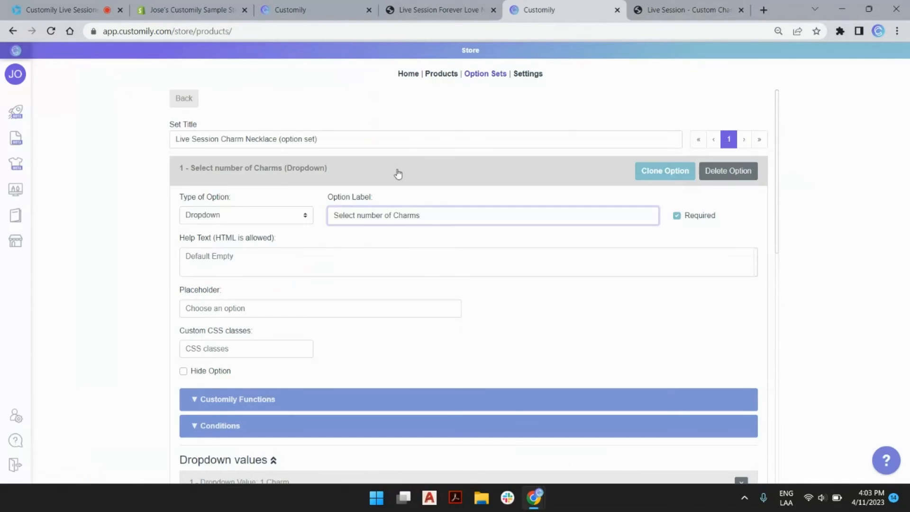
{"action": "left_click", "coordinate": [304, 186]}
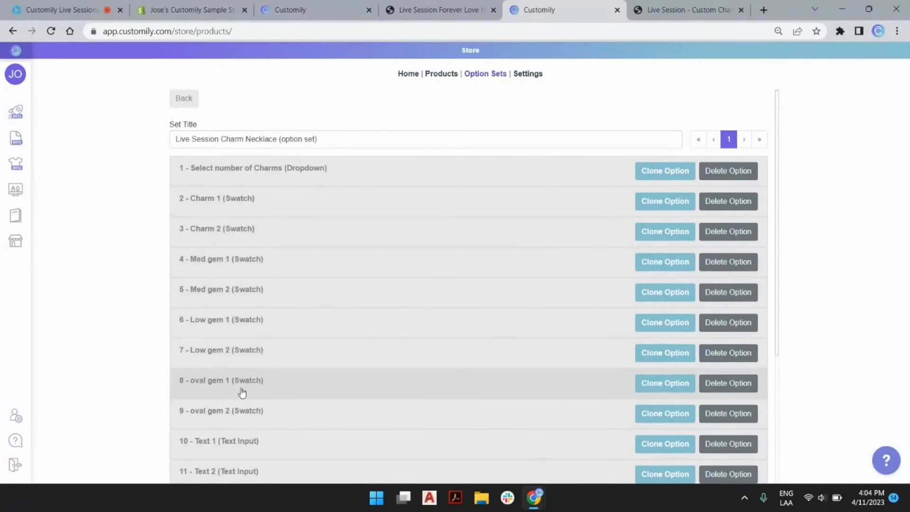
{"action": "left_click", "coordinate": [241, 205]}
{"action": "scroll", "coordinate": [373, 261], "scroll_direction": "down", "scroll_amount": 2}
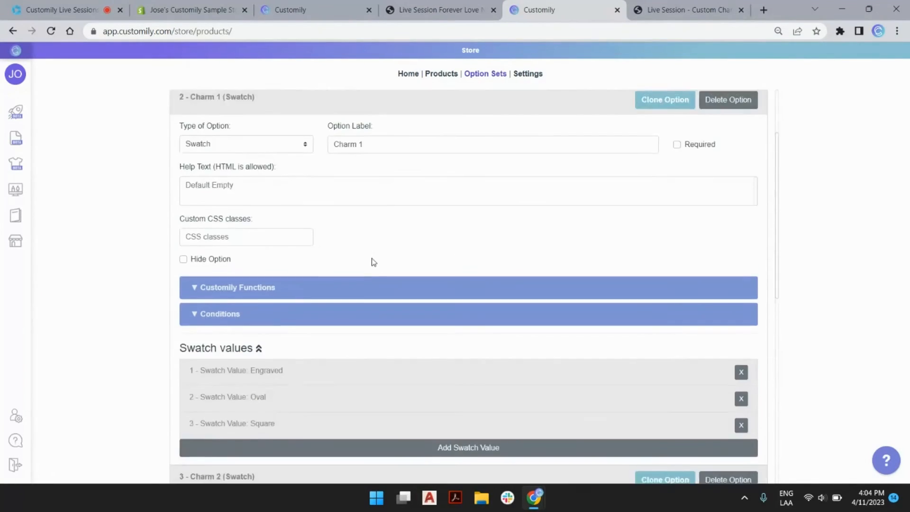
{"action": "scroll", "coordinate": [373, 261], "scroll_direction": "down", "scroll_amount": 3}
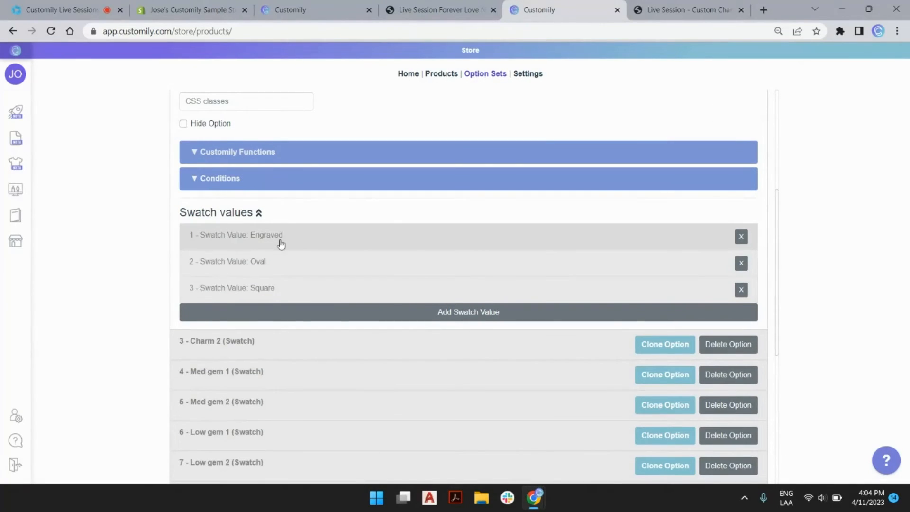
{"action": "left_click", "coordinate": [296, 244]}
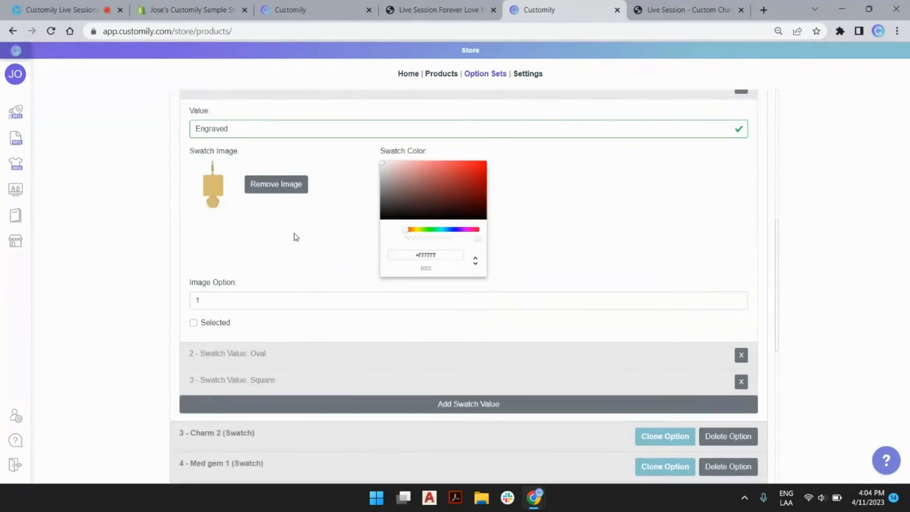
{"action": "scroll", "coordinate": [298, 219], "scroll_direction": "up", "scroll_amount": 3}
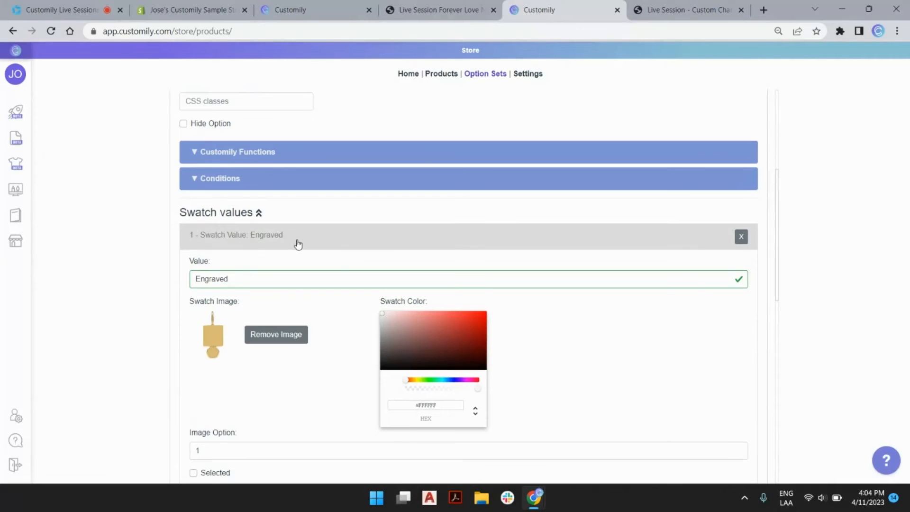
{"action": "left_click", "coordinate": [297, 244]}
{"action": "left_click", "coordinate": [214, 178]}
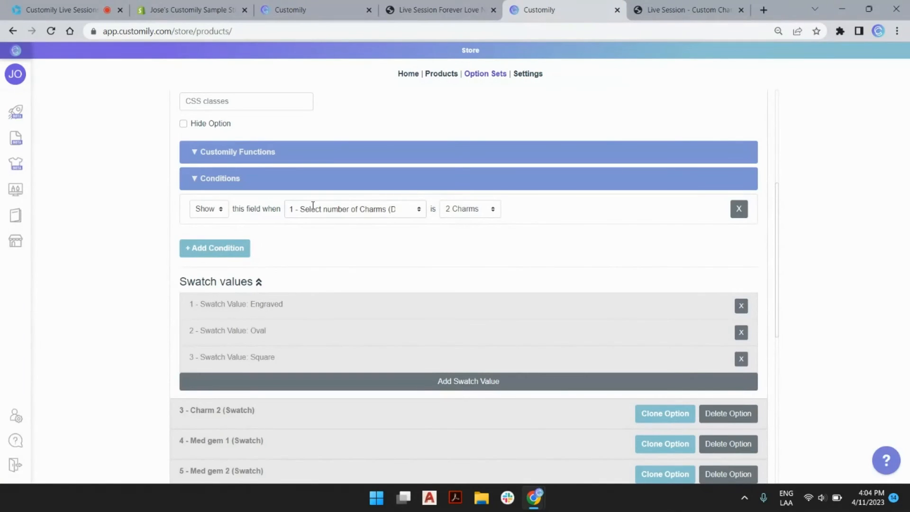
{"action": "scroll", "coordinate": [294, 215], "scroll_direction": "up", "scroll_amount": 5}
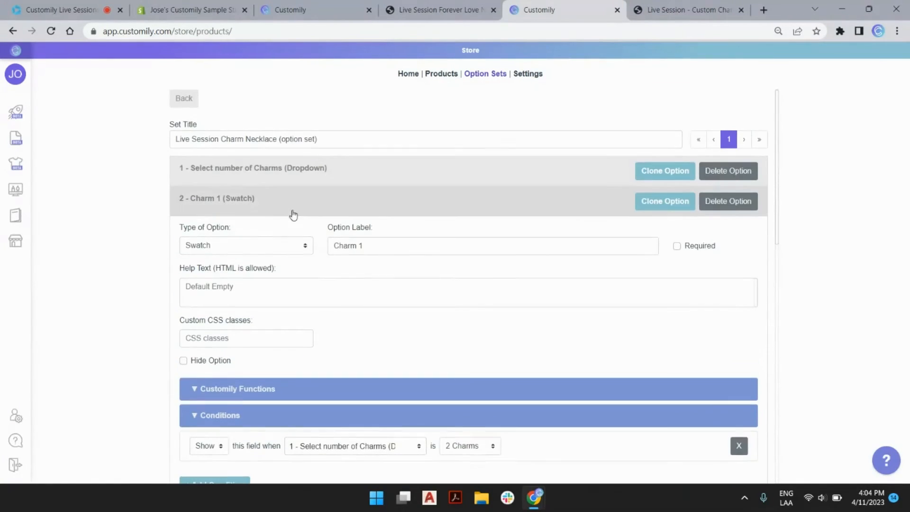
{"action": "left_click", "coordinate": [294, 210]}
{"action": "scroll", "coordinate": [293, 210], "scroll_direction": "down", "scroll_amount": 1}
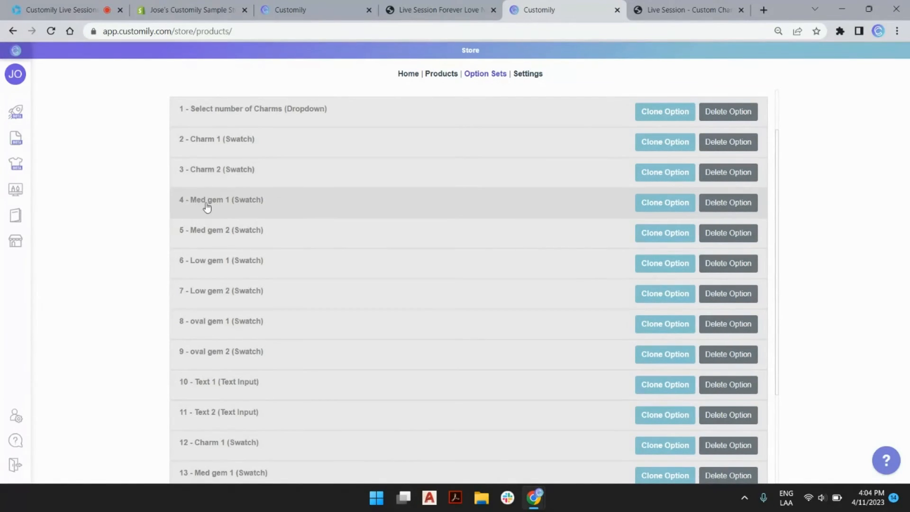
Step: Add a Charm 1 condition to Med gem 1 requiring the first charm shape
{"action": "left_click", "coordinate": [302, 209]}
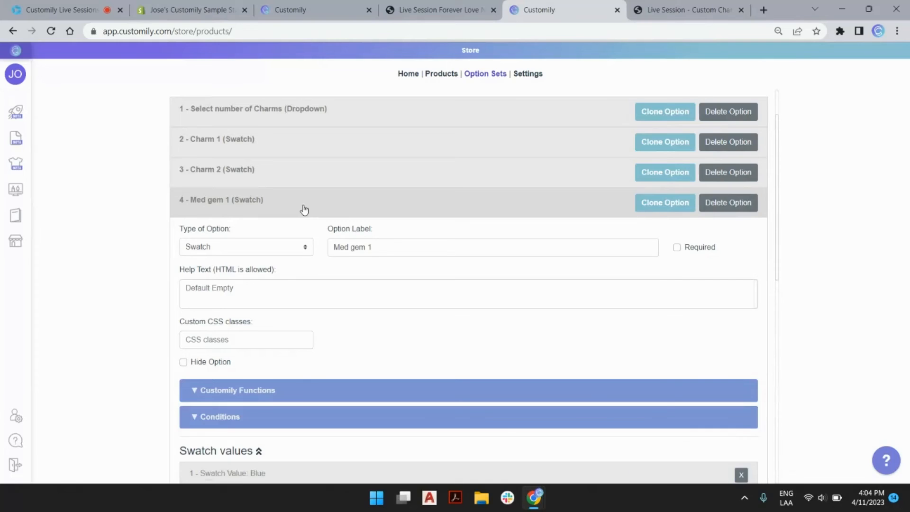
{"action": "scroll", "coordinate": [297, 260], "scroll_direction": "down", "scroll_amount": 2}
{"action": "scroll", "coordinate": [286, 303], "scroll_direction": "down", "scroll_amount": 1}
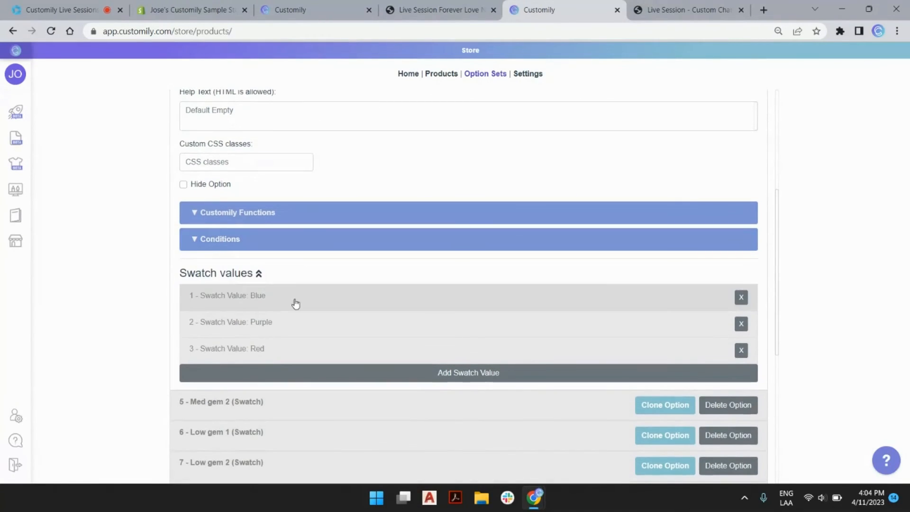
{"action": "left_click", "coordinate": [279, 248]}
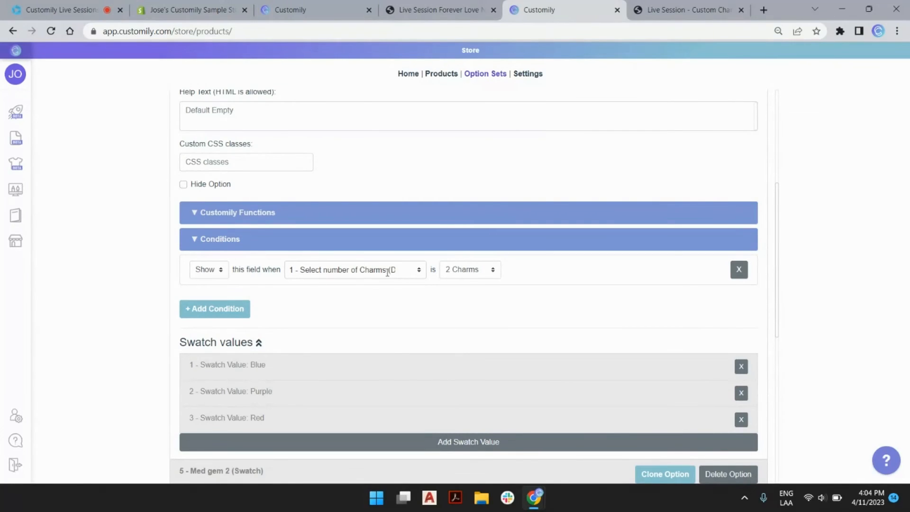
{"action": "left_click", "coordinate": [226, 309]}
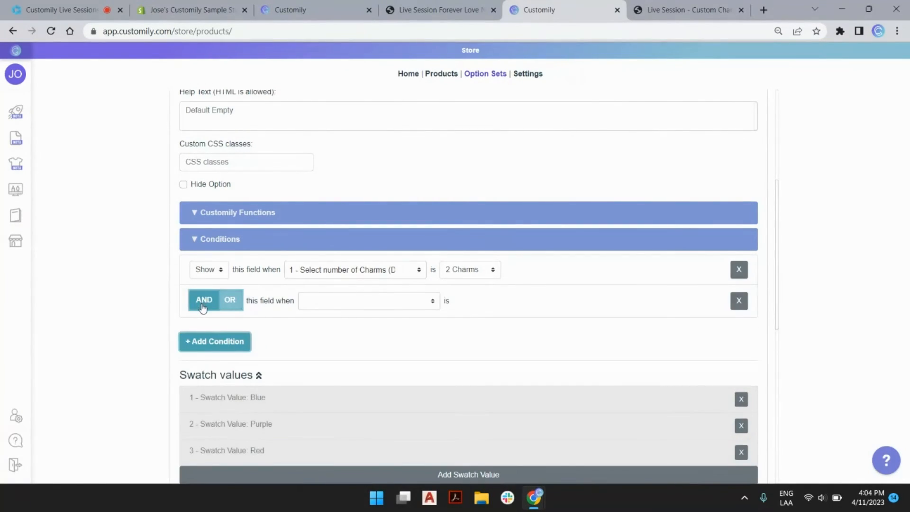
{"action": "left_click", "coordinate": [347, 300]}
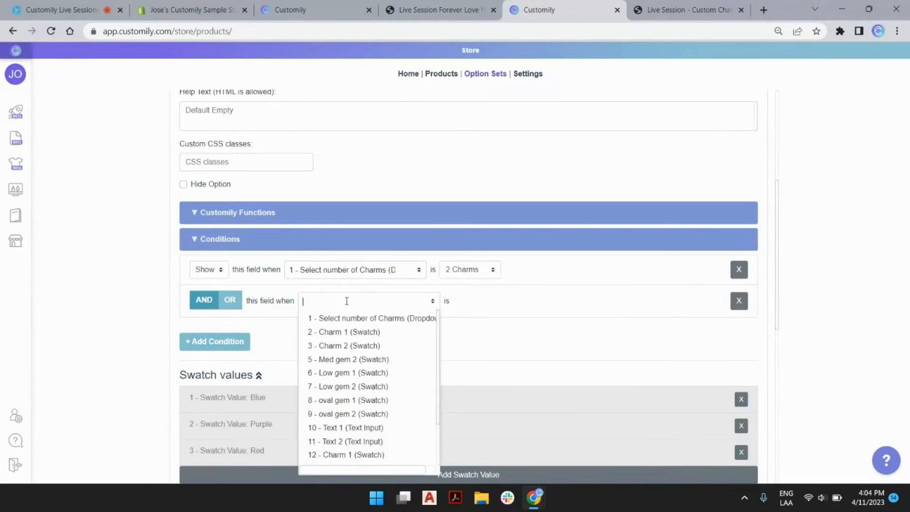
{"action": "left_click", "coordinate": [370, 334]}
{"action": "left_click", "coordinate": [371, 335]}
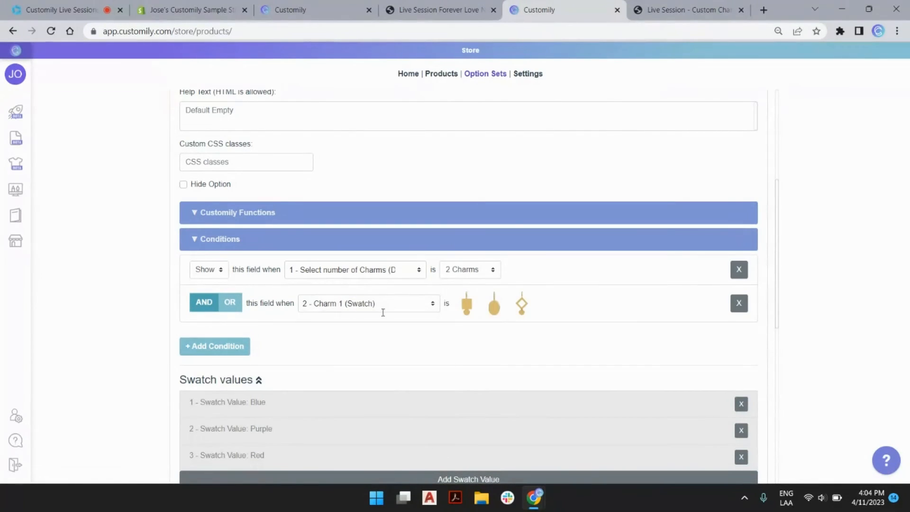
{"action": "left_click", "coordinate": [467, 306]}
{"action": "scroll", "coordinate": [386, 298], "scroll_direction": "up", "scroll_amount": 5}
{"action": "left_click", "coordinate": [311, 261]}
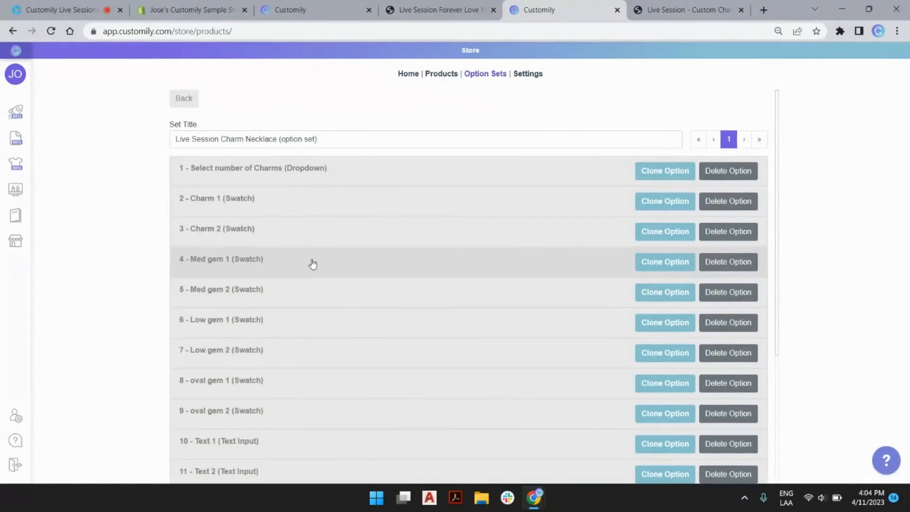
Step: Add a Charm 1 condition to Low gem 1 requiring the diamond charm
{"action": "scroll", "coordinate": [312, 256], "scroll_direction": "down", "scroll_amount": 1}
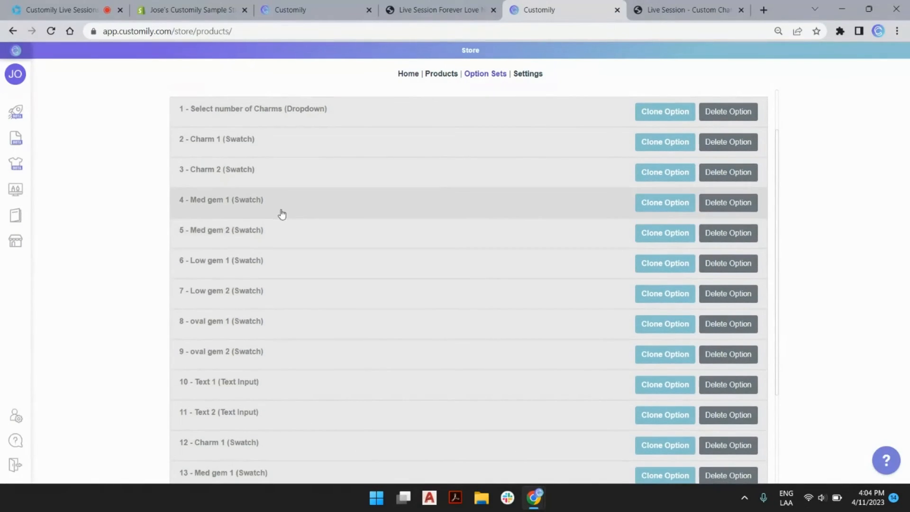
{"action": "left_click", "coordinate": [290, 274]}
{"action": "scroll", "coordinate": [322, 270], "scroll_direction": "down", "scroll_amount": 4}
{"action": "left_click", "coordinate": [337, 248]}
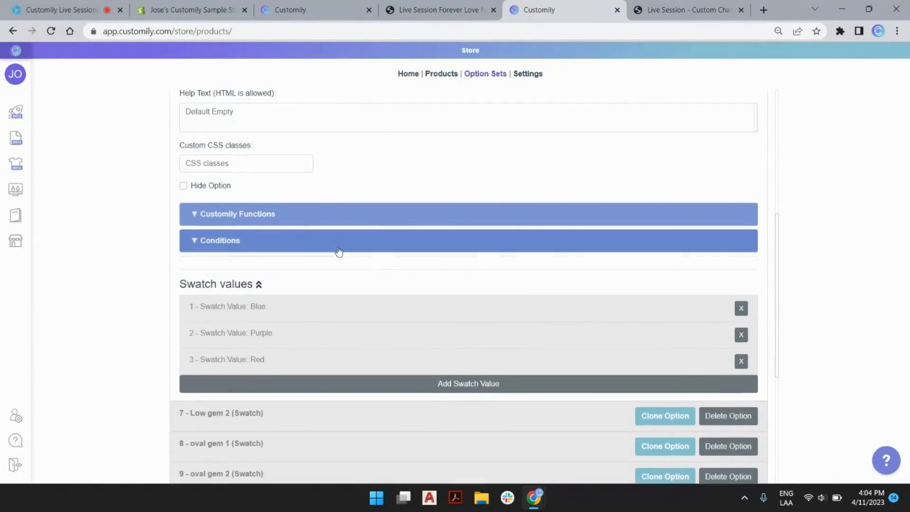
{"action": "left_click", "coordinate": [215, 308]}
{"action": "left_click", "coordinate": [315, 300]}
{"action": "left_click", "coordinate": [333, 320]}
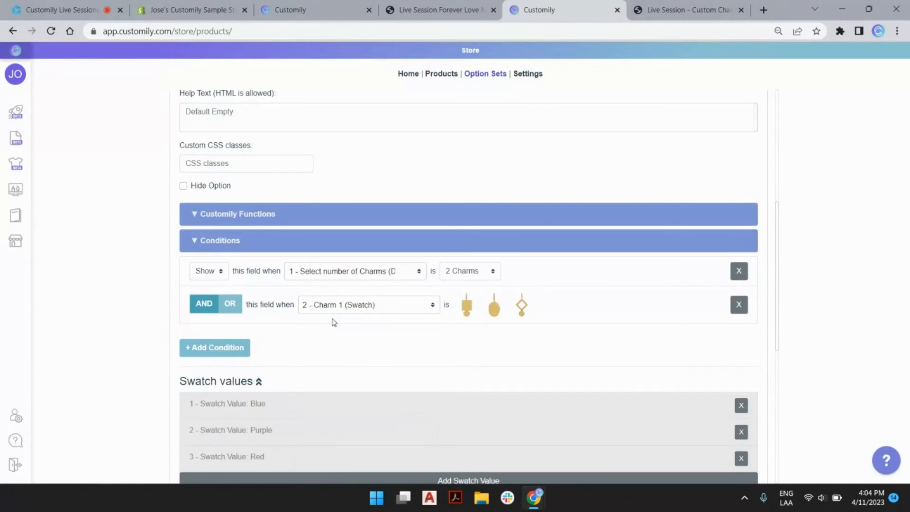
{"action": "left_click", "coordinate": [521, 305]}
{"action": "scroll", "coordinate": [366, 265], "scroll_direction": "up", "scroll_amount": 5}
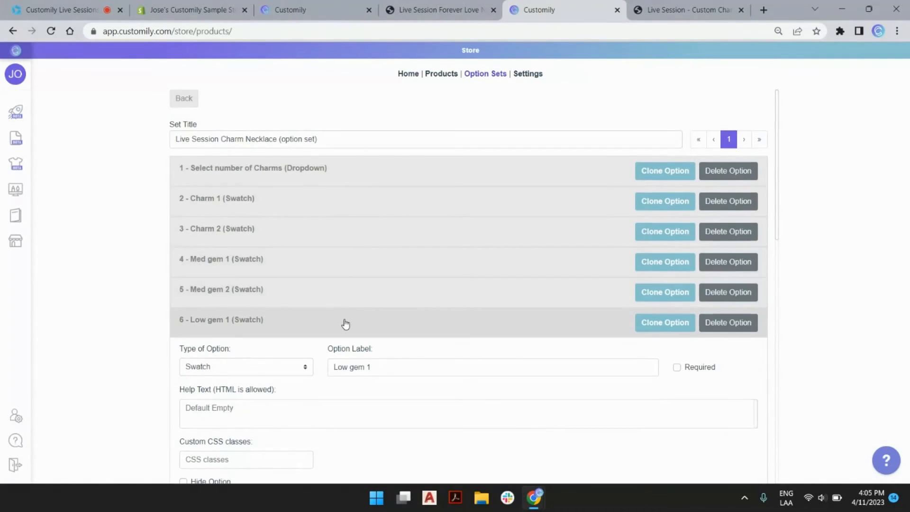
{"action": "left_click", "coordinate": [346, 322]}
Step: Add a Charm 1 condition to oval gem 1 requiring the oval charm
{"action": "scroll", "coordinate": [325, 275], "scroll_direction": "down", "scroll_amount": 3}
{"action": "left_click", "coordinate": [307, 273]}
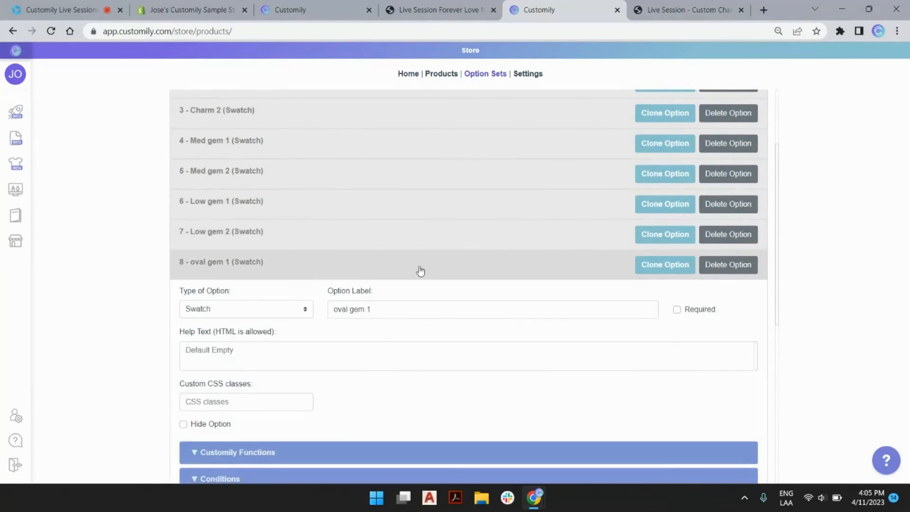
{"action": "scroll", "coordinate": [360, 270], "scroll_direction": "down", "scroll_amount": 5}
{"action": "left_click", "coordinate": [300, 244]}
{"action": "left_click", "coordinate": [215, 311]}
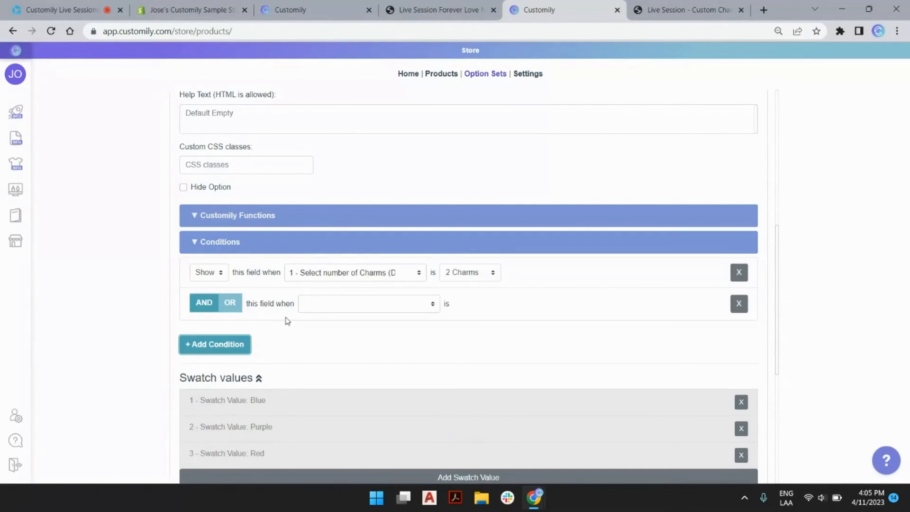
{"action": "left_click", "coordinate": [335, 305]}
{"action": "left_click", "coordinate": [345, 318]}
{"action": "left_click", "coordinate": [503, 318]}
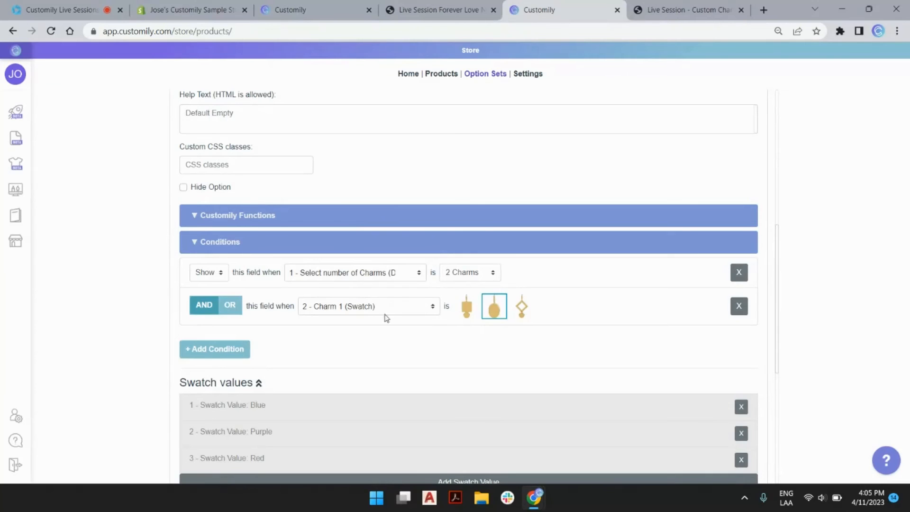
{"action": "scroll", "coordinate": [386, 317], "scroll_direction": "up", "scroll_amount": 5}
{"action": "left_click", "coordinate": [296, 261]}
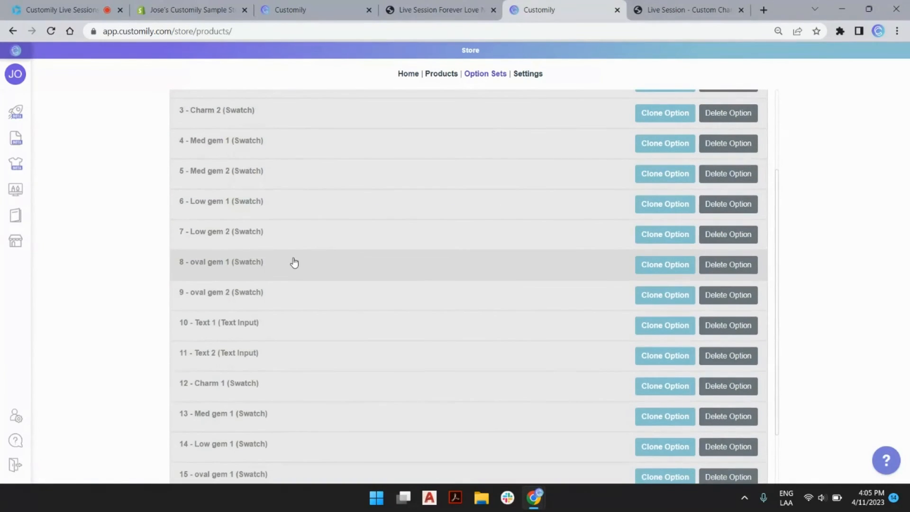
Step: Add a Charm 2 condition to Med gem 2 requiring the first charm style
{"action": "left_click", "coordinate": [241, 176]}
{"action": "scroll", "coordinate": [311, 198], "scroll_direction": "down", "scroll_amount": 5}
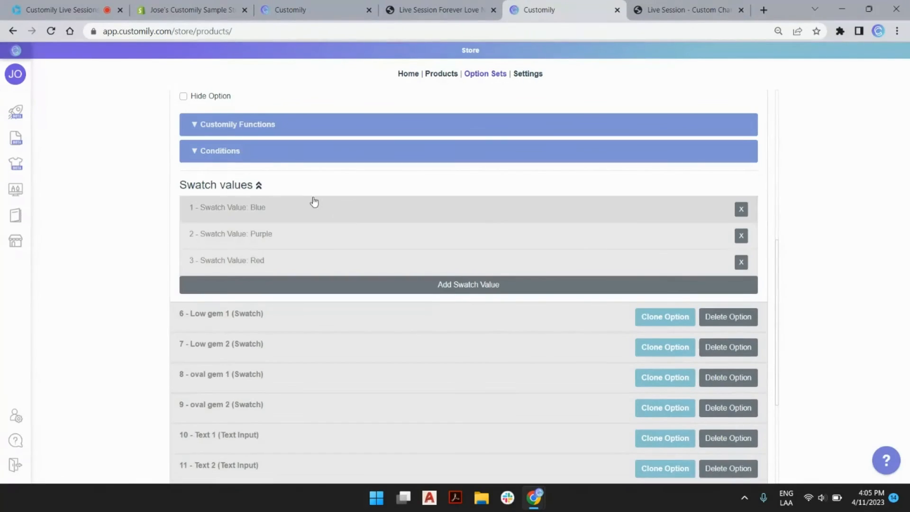
{"action": "left_click", "coordinate": [280, 153]}
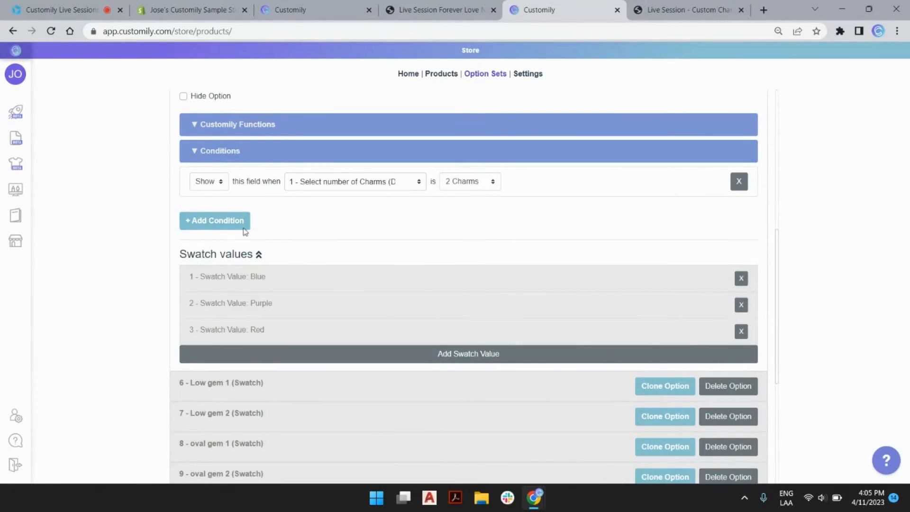
{"action": "left_click", "coordinate": [237, 225]}
{"action": "left_click", "coordinate": [333, 213]}
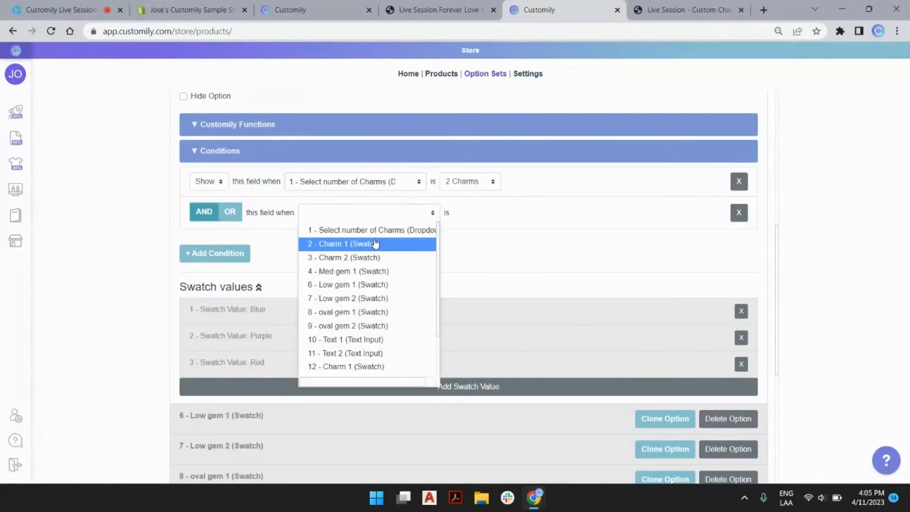
{"action": "type", "text": "3"}
{"action": "left_click", "coordinate": [391, 232]}
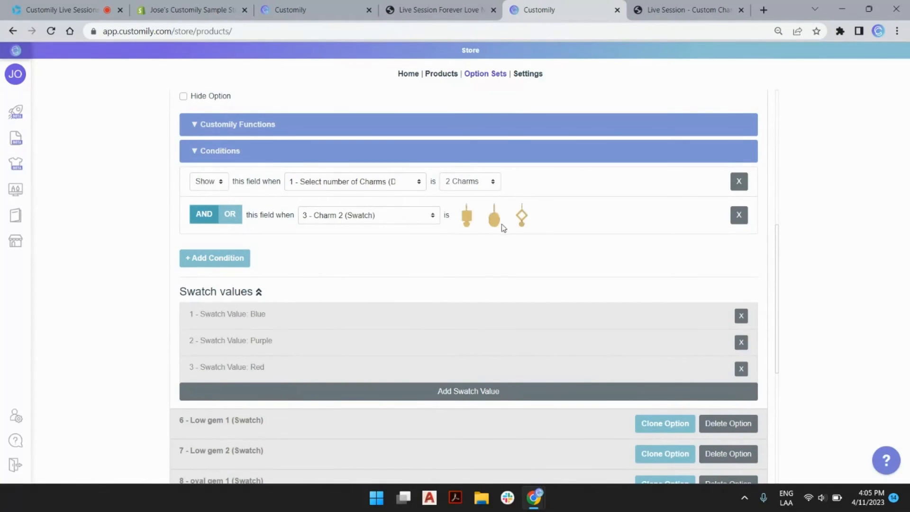
{"action": "left_click", "coordinate": [466, 216]}
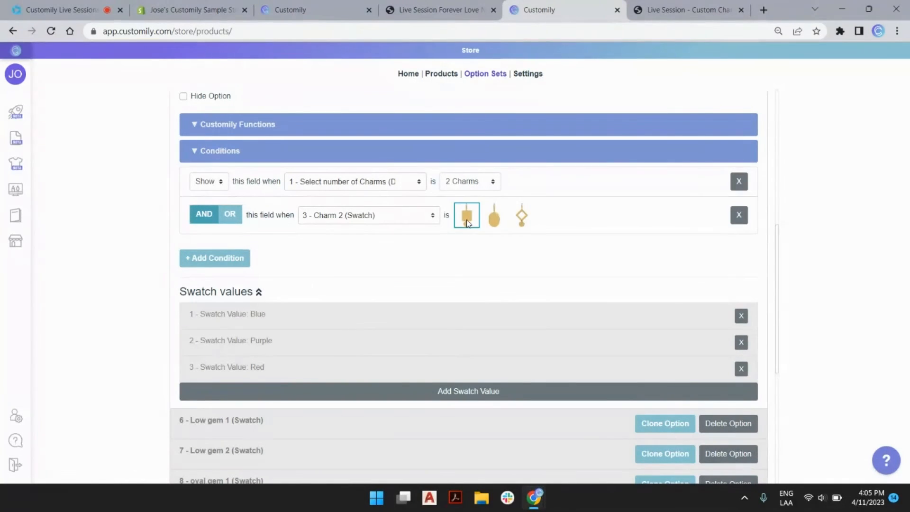
Step: Add a Charm 2 condition to Low gem 2 requiring the diamond charm
{"action": "left_click", "coordinate": [275, 432]}
{"action": "left_click", "coordinate": [265, 260]}
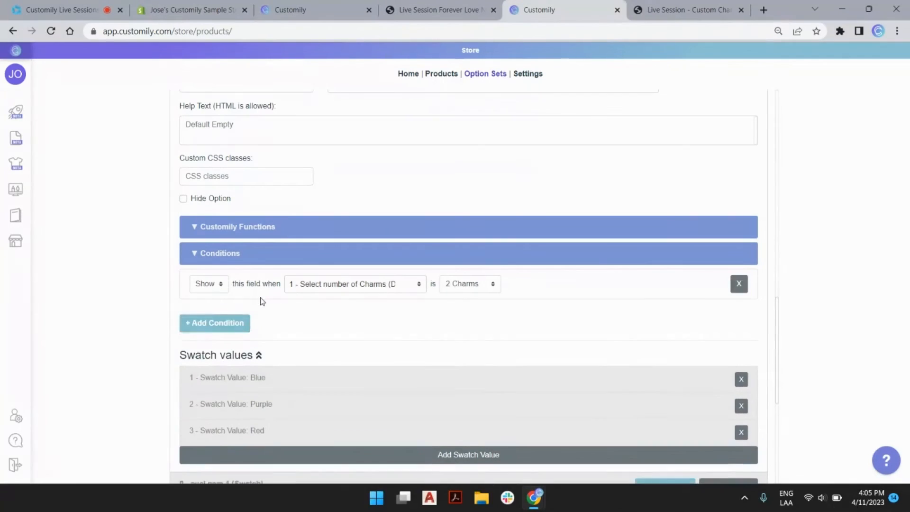
{"action": "left_click", "coordinate": [216, 321]}
{"action": "left_click", "coordinate": [335, 314]}
{"action": "type", "text": "3"}
{"action": "left_click", "coordinate": [364, 331]}
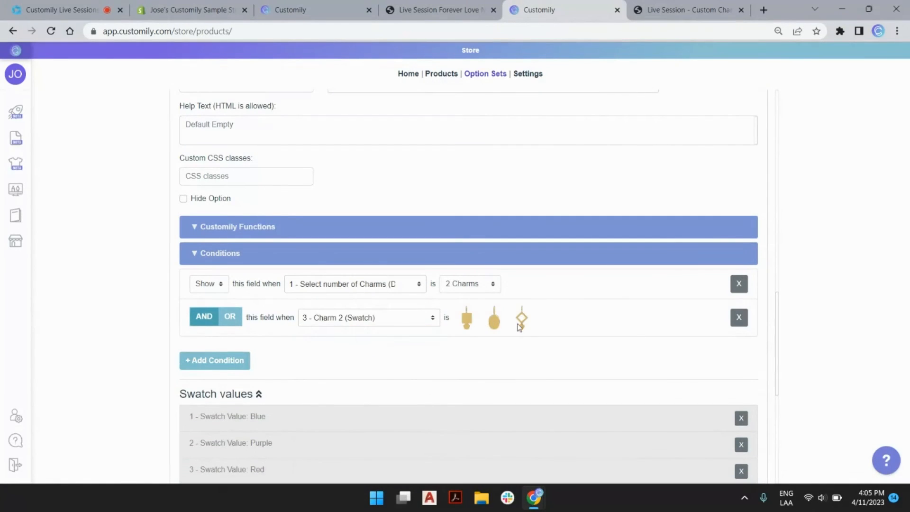
{"action": "left_click", "coordinate": [521, 318]}
Step: Add a Charm 2 condition to oval gem 2 requiring the oval charm
{"action": "scroll", "coordinate": [417, 348], "scroll_direction": "down", "scroll_amount": 1}
{"action": "scroll", "coordinate": [417, 347], "scroll_direction": "down", "scroll_amount": 6}
{"action": "left_click", "coordinate": [301, 220]}
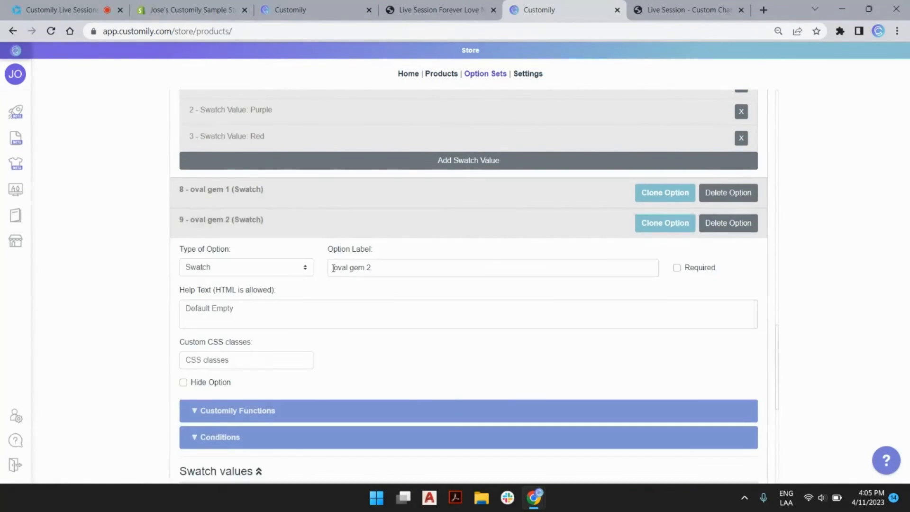
{"action": "scroll", "coordinate": [282, 261], "scroll_direction": "down", "scroll_amount": 5}
{"action": "left_click", "coordinate": [264, 204]}
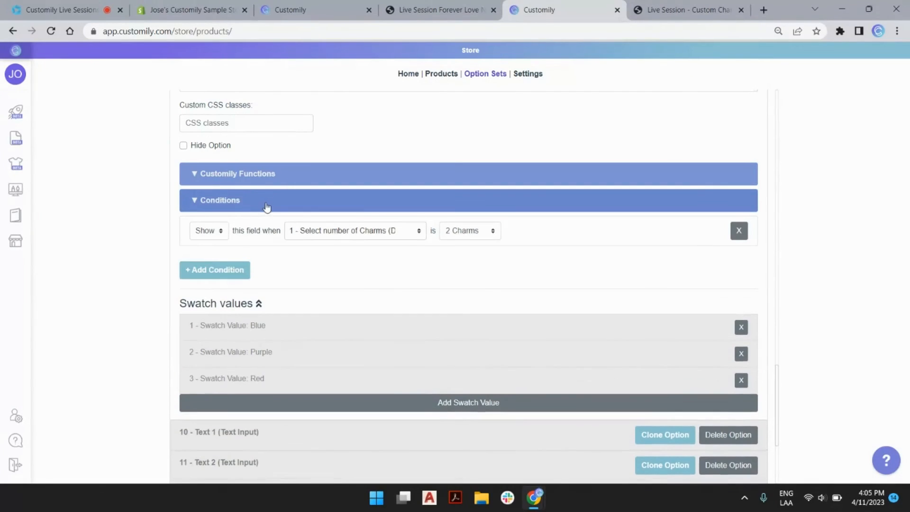
{"action": "left_click", "coordinate": [237, 270]}
{"action": "left_click", "coordinate": [337, 258]}
{"action": "type", "text": "3"}
{"action": "left_click", "coordinate": [346, 280]}
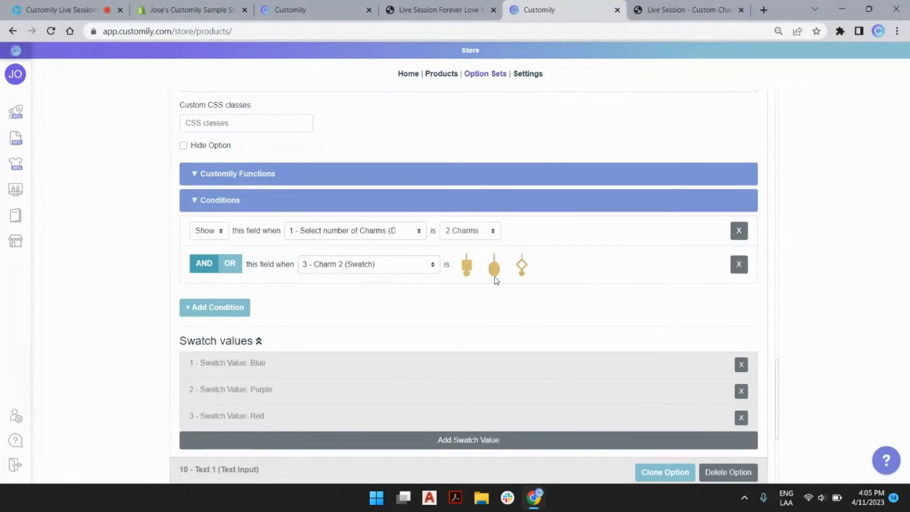
{"action": "left_click", "coordinate": [495, 268]}
{"action": "scroll", "coordinate": [379, 305], "scroll_direction": "down", "scroll_amount": 5}
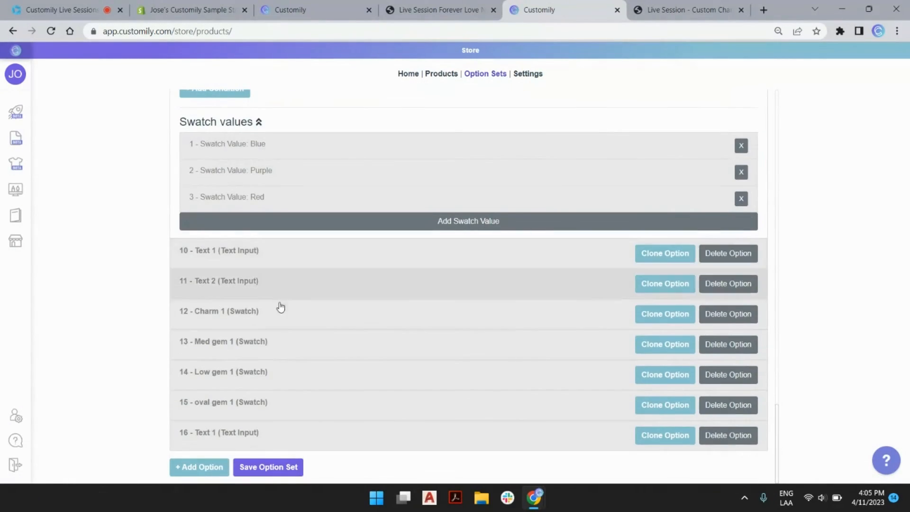
Step: Add a Charm 1 condition to Text 1 requiring the first charm style
{"action": "left_click", "coordinate": [248, 256]}
{"action": "scroll", "coordinate": [247, 256], "scroll_direction": "down", "scroll_amount": 7}
{"action": "left_click", "coordinate": [247, 255]}
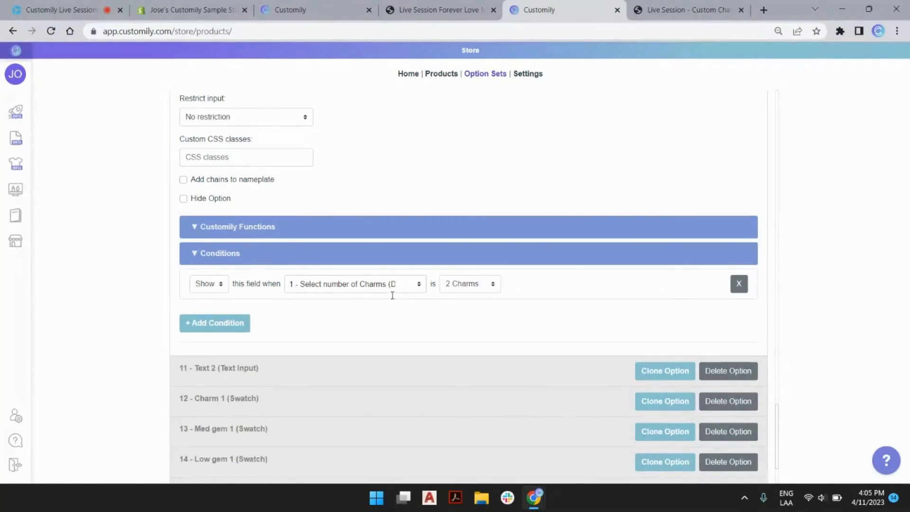
{"action": "left_click", "coordinate": [232, 324]}
{"action": "left_click", "coordinate": [325, 315]}
{"action": "type", "text": "2"}
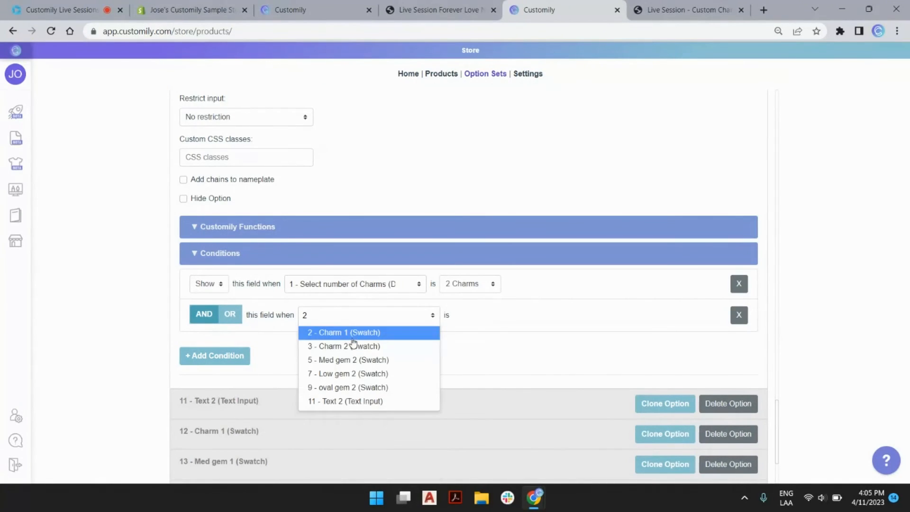
{"action": "left_click", "coordinate": [358, 332]}
{"action": "left_click", "coordinate": [467, 326]}
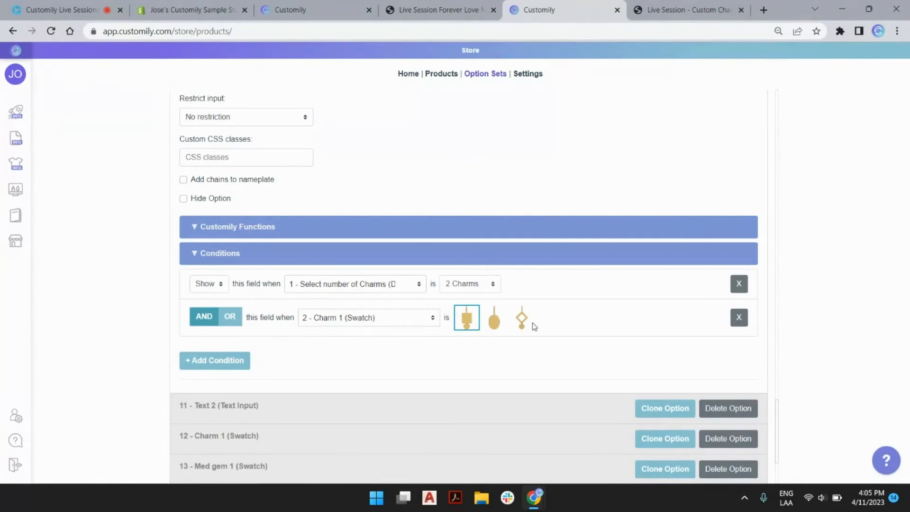
Step: Add a Charm 2 condition to Text 2 so it shows only for that charm
{"action": "scroll", "coordinate": [396, 319], "scroll_direction": "down", "scroll_amount": 3}
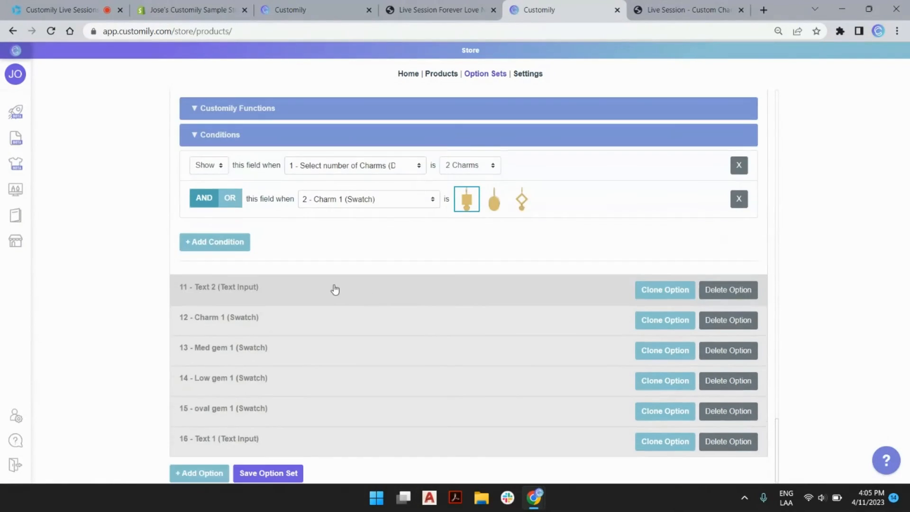
{"action": "left_click", "coordinate": [335, 288]}
{"action": "scroll", "coordinate": [333, 308], "scroll_direction": "down", "scroll_amount": 5}
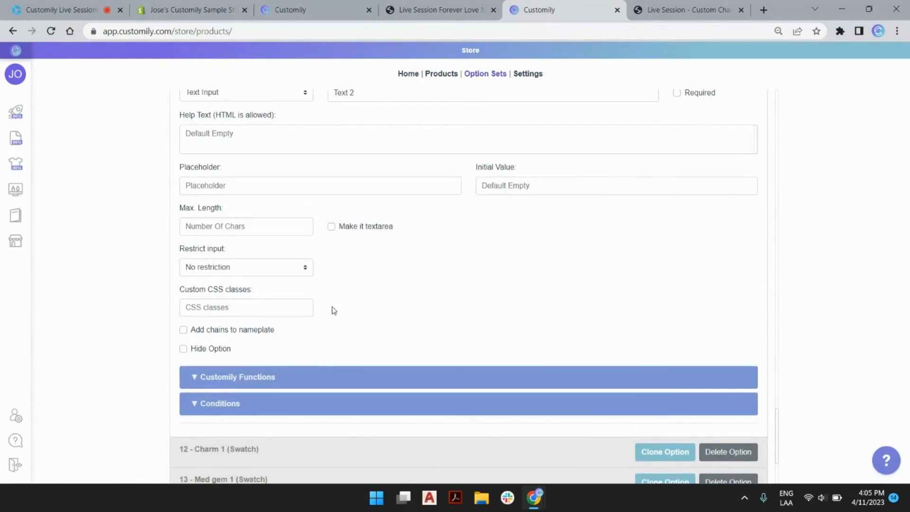
{"action": "scroll", "coordinate": [337, 364], "scroll_direction": "down", "scroll_amount": 4}
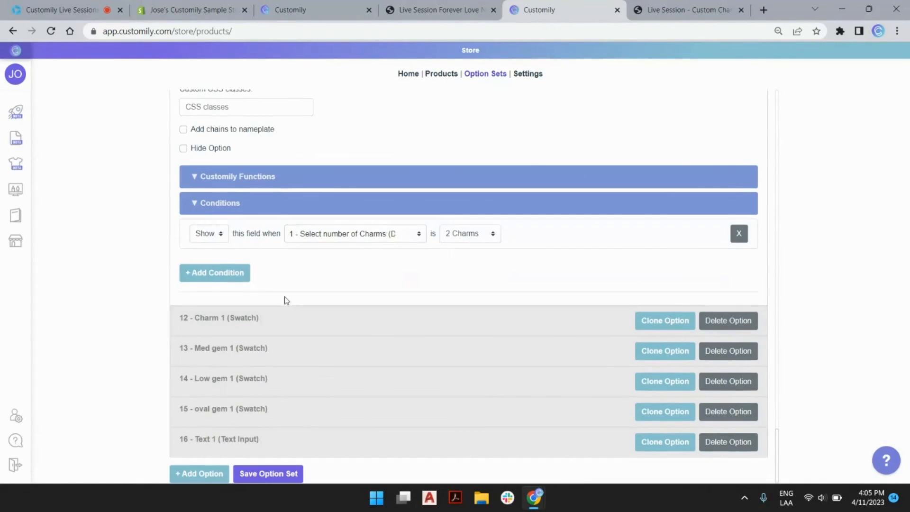
{"action": "left_click", "coordinate": [218, 278]}
{"action": "left_click", "coordinate": [310, 265]}
{"action": "type", "text": "3"}
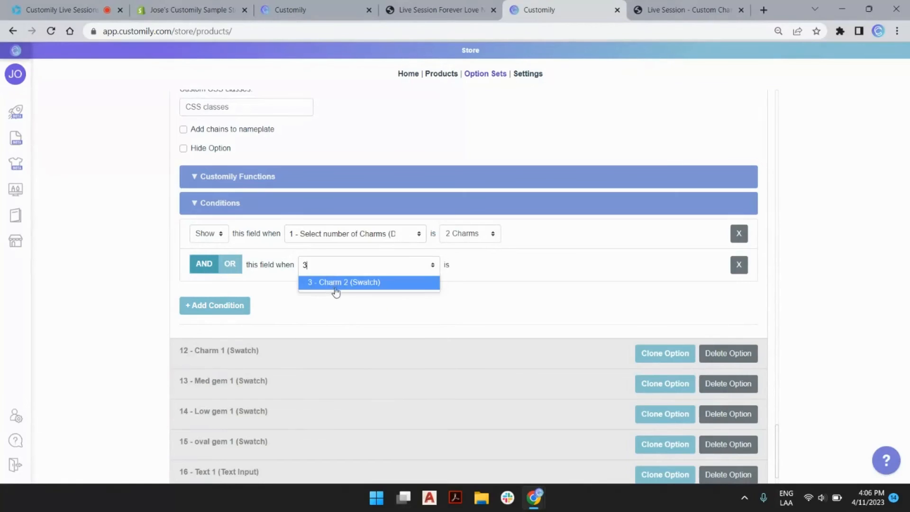
{"action": "left_click", "coordinate": [331, 280]}
{"action": "scroll", "coordinate": [378, 306], "scroll_direction": "down", "scroll_amount": 1}
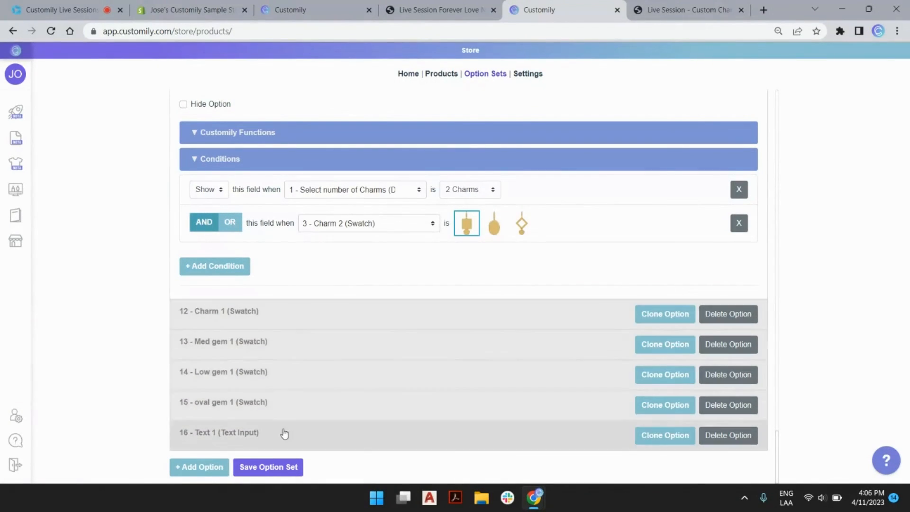
{"action": "left_click", "coordinate": [285, 349]}
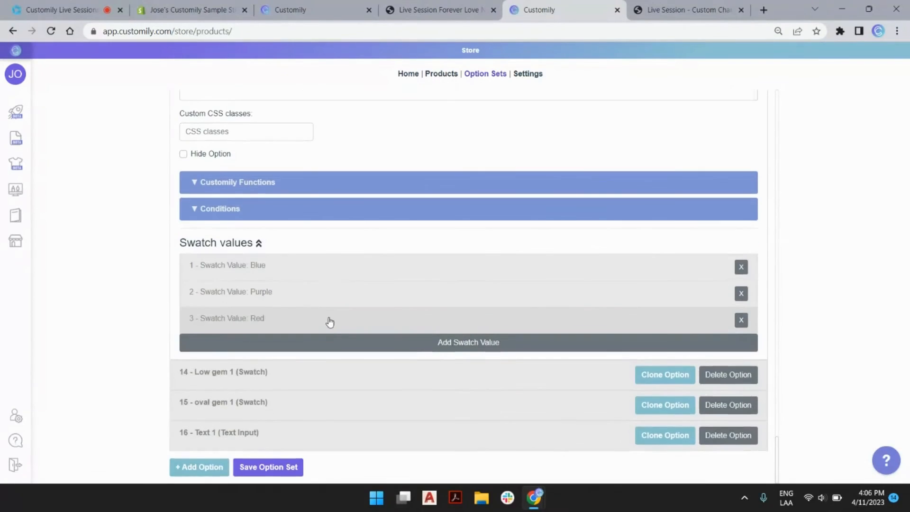
Step: Add a 12 - Charm 1 condition to Med gem 1 requiring the first charm style
{"action": "left_click", "coordinate": [297, 212]}
{"action": "left_click", "coordinate": [239, 279]}
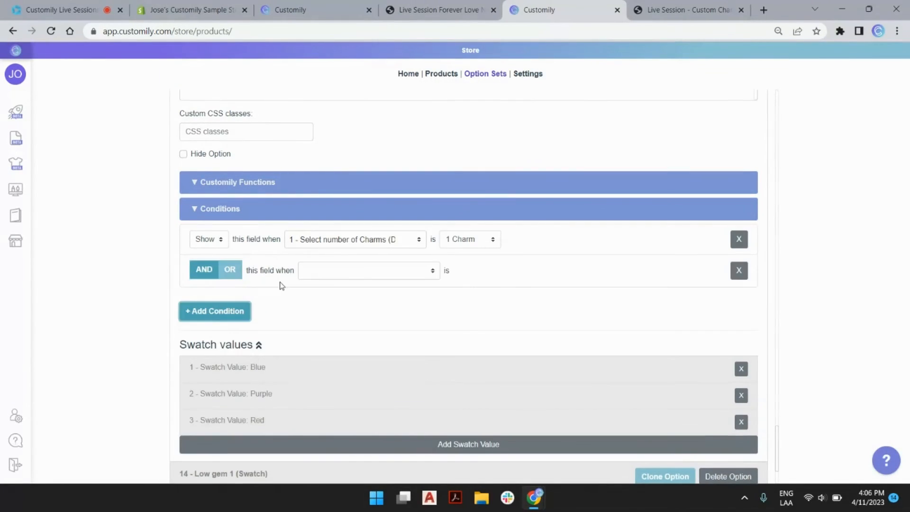
{"action": "left_click", "coordinate": [337, 270]}
{"action": "scroll", "coordinate": [350, 308], "scroll_direction": "down", "scroll_amount": 2}
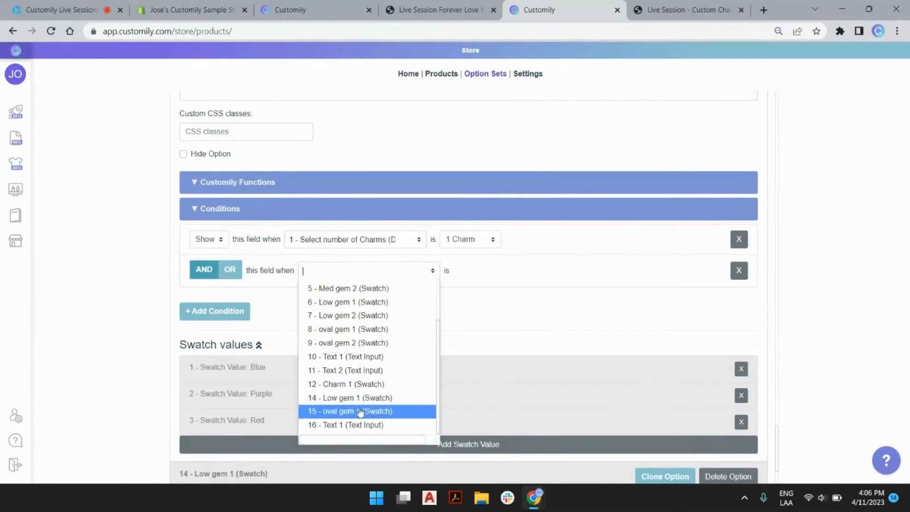
{"action": "left_click", "coordinate": [348, 385]}
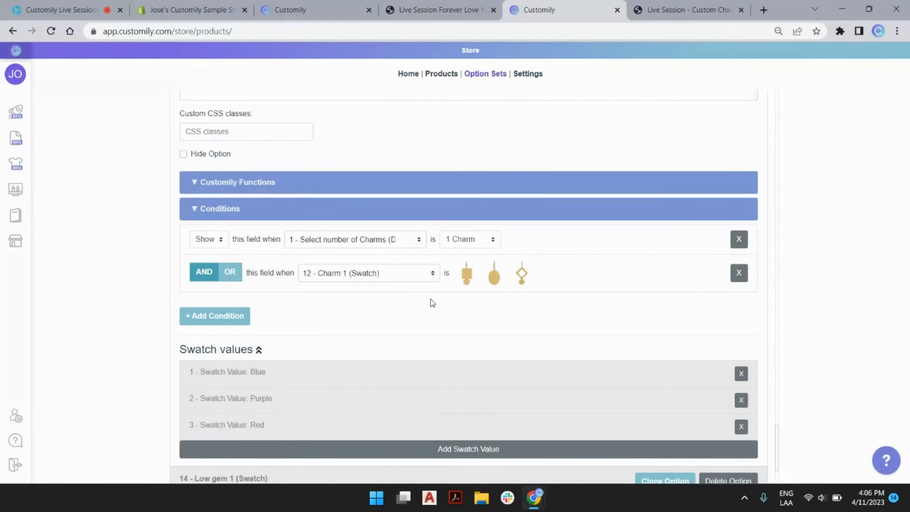
{"action": "left_click", "coordinate": [466, 279]}
Step: Add a 12 - Charm 1 condition to Low gem 1 (option 14) requiring the diamond charm
{"action": "scroll", "coordinate": [333, 349], "scroll_direction": "down", "scroll_amount": 2}
{"action": "left_click", "coordinate": [299, 374]}
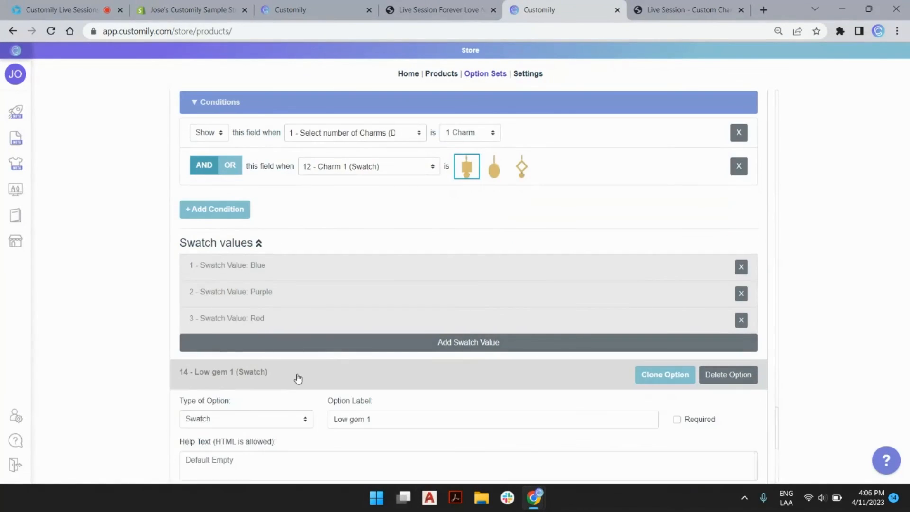
{"action": "left_click", "coordinate": [269, 241]}
{"action": "left_click", "coordinate": [215, 309]}
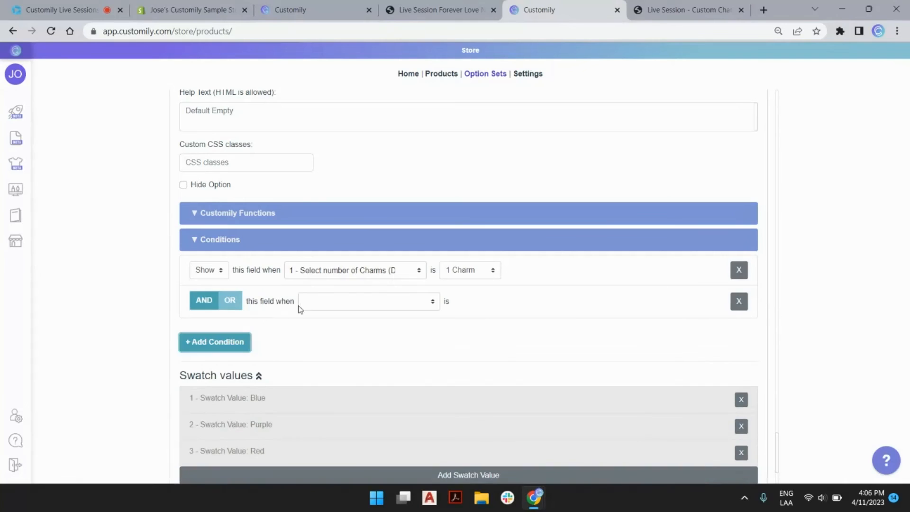
{"action": "left_click", "coordinate": [322, 302]}
{"action": "type", "text": "12"}
{"action": "left_click", "coordinate": [348, 319]}
{"action": "left_click", "coordinate": [521, 303]}
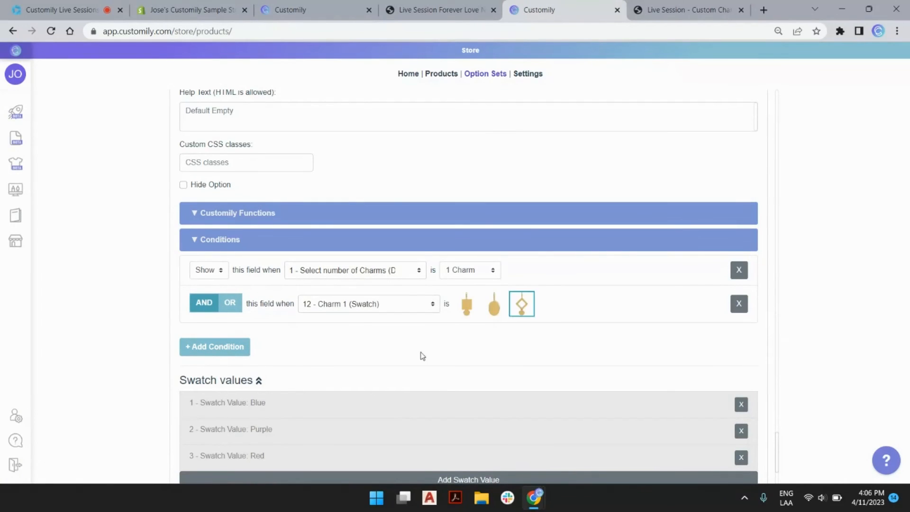
Step: Add a 12 - Charm 1 condition to oval gem 1 requiring the oval charm
{"action": "scroll", "coordinate": [332, 379], "scroll_direction": "down", "scroll_amount": 2}
{"action": "left_click", "coordinate": [297, 402]}
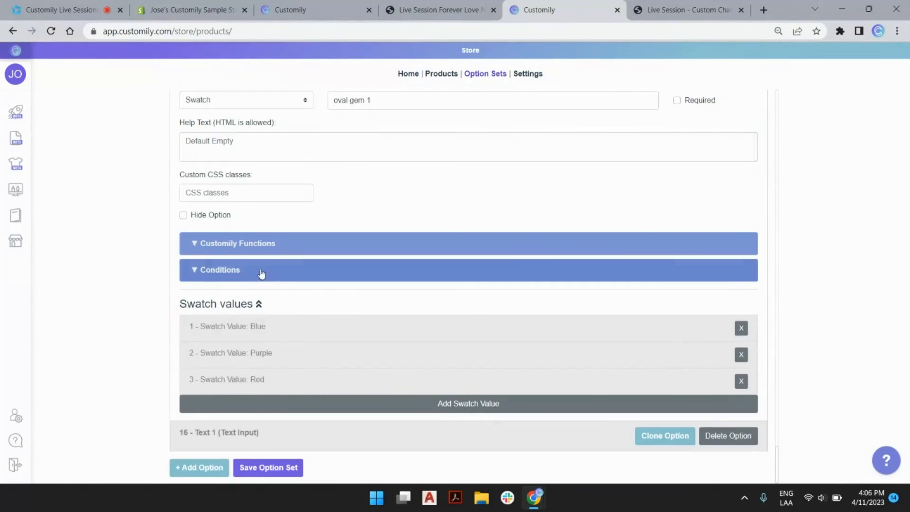
{"action": "left_click", "coordinate": [263, 271]}
{"action": "left_click", "coordinate": [215, 339]}
{"action": "left_click", "coordinate": [322, 334]}
{"action": "type", "text": "12"}
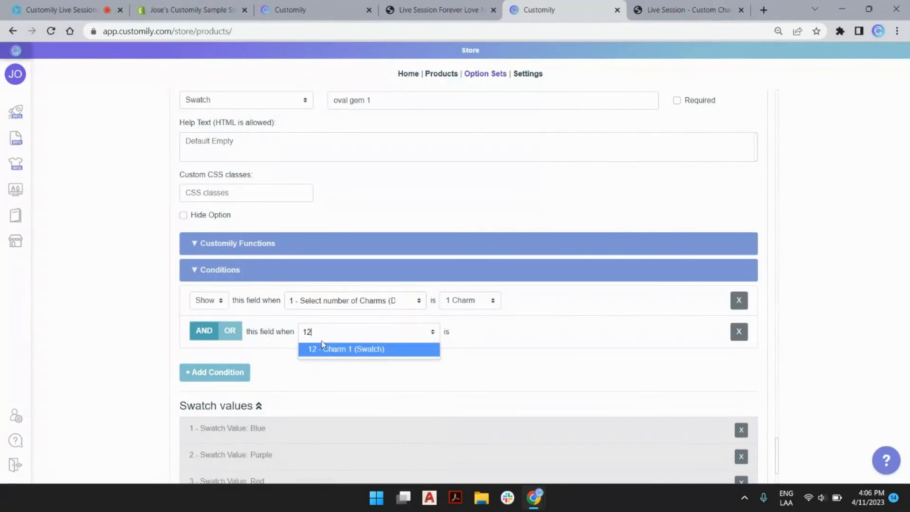
{"action": "left_click", "coordinate": [326, 353]}
{"action": "left_click", "coordinate": [493, 342]}
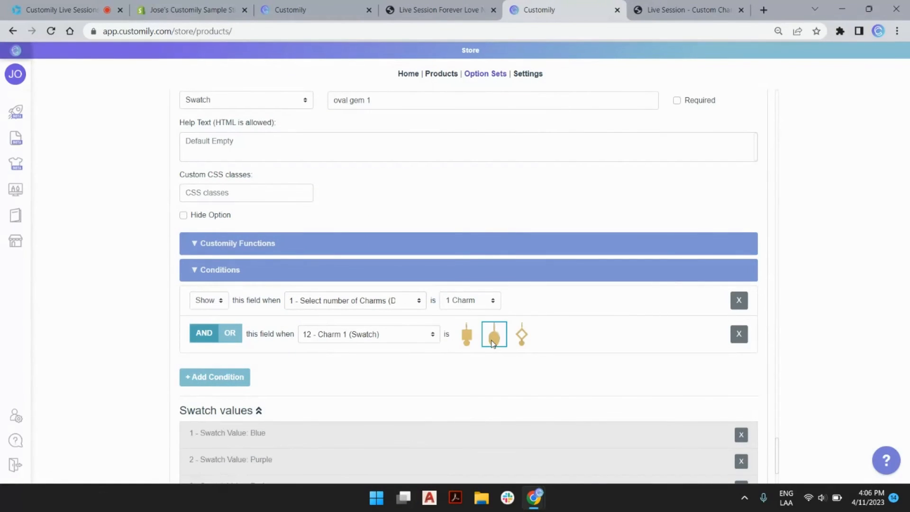
Step: Add a 12 - Charm 1 condition to Text 1 and save the option set
{"action": "scroll", "coordinate": [321, 385], "scroll_direction": "down", "scroll_amount": 2}
{"action": "left_click", "coordinate": [281, 434]}
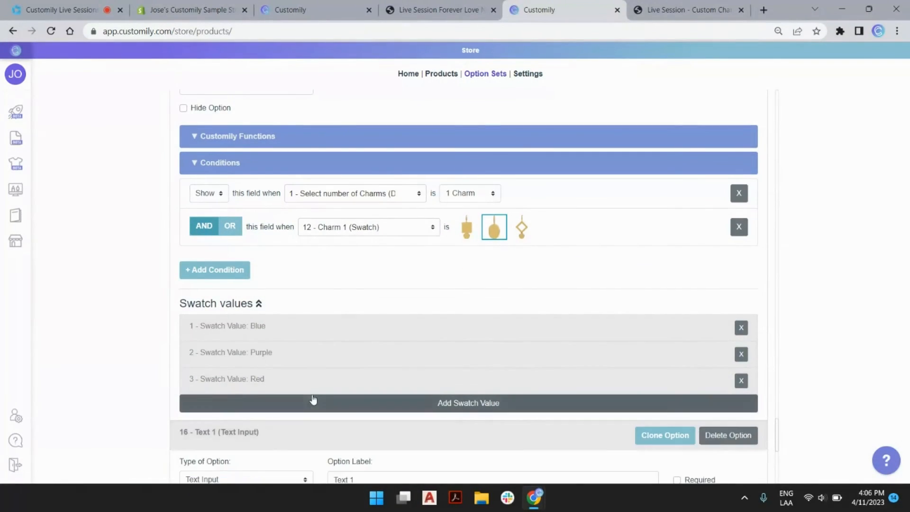
{"action": "scroll", "coordinate": [314, 398], "scroll_direction": "down", "scroll_amount": 7}
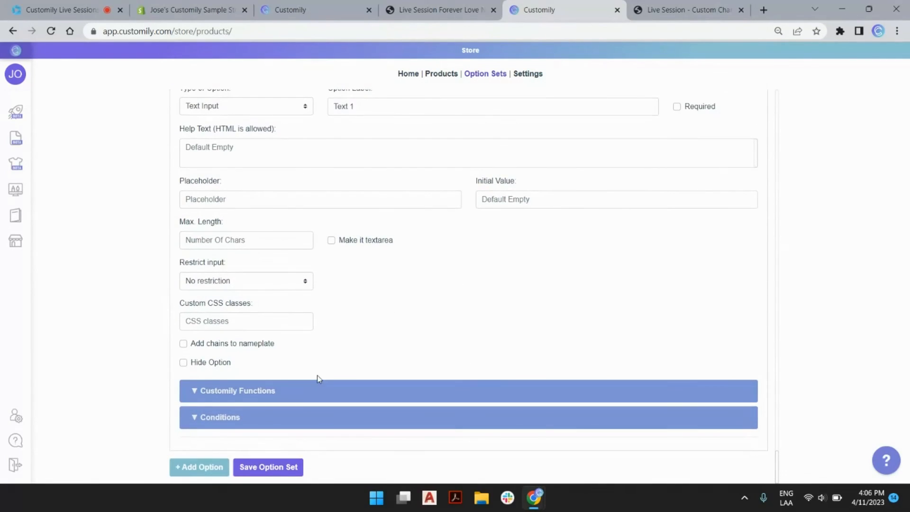
{"action": "left_click", "coordinate": [299, 416]}
{"action": "scroll", "coordinate": [321, 374], "scroll_direction": "down", "scroll_amount": 2}
{"action": "left_click", "coordinate": [244, 419]}
{"action": "left_click", "coordinate": [334, 408]}
{"action": "type", "text": "12"}
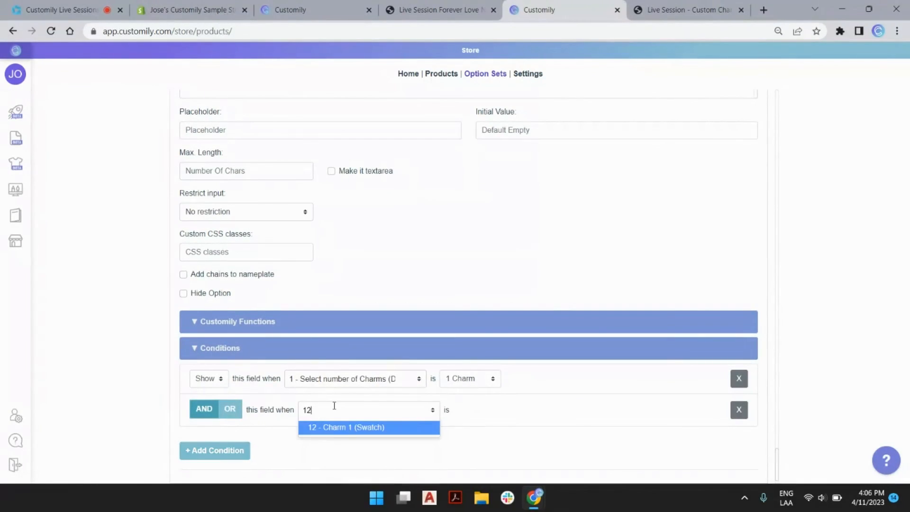
{"action": "left_click", "coordinate": [346, 428]}
{"action": "scroll", "coordinate": [472, 402], "scroll_direction": "down", "scroll_amount": 1}
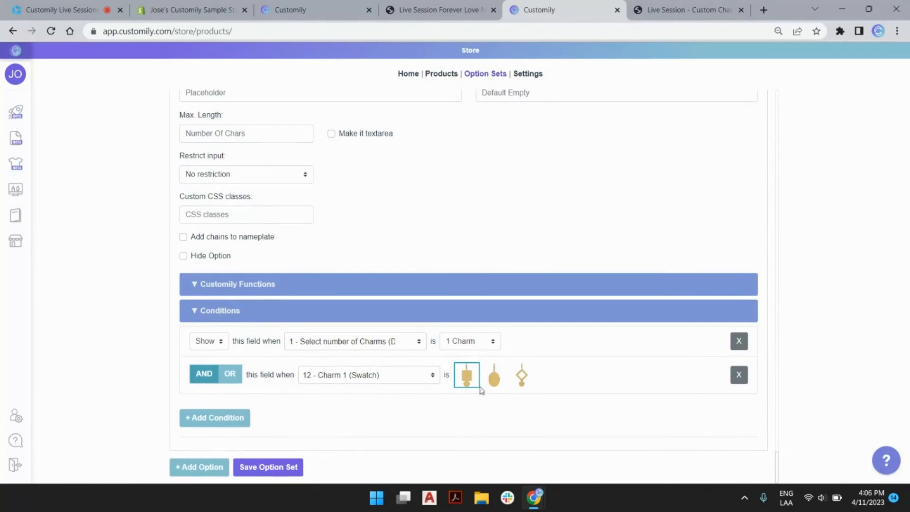
{"action": "left_click", "coordinate": [296, 468]}
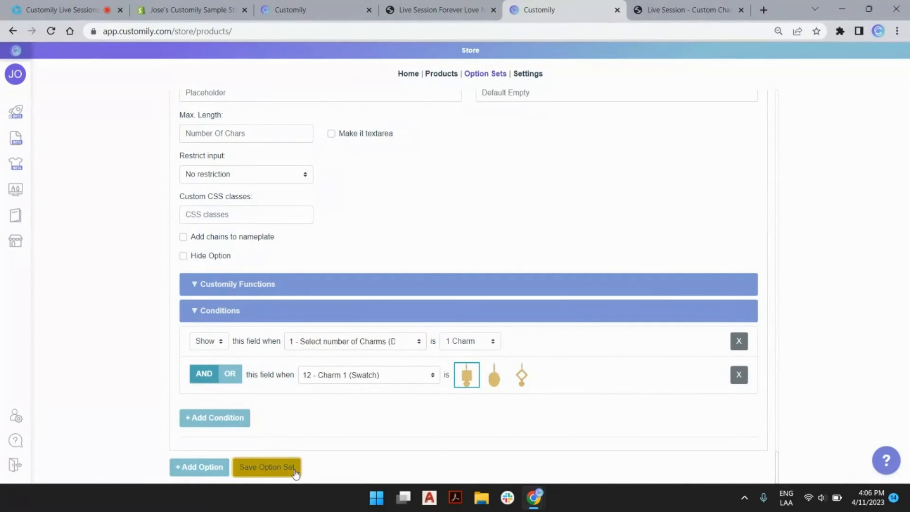
Step: Rename the Text 1 option to 'Initial' and set its maximum length to 1
{"action": "scroll", "coordinate": [397, 285], "scroll_direction": "up", "scroll_amount": 4}
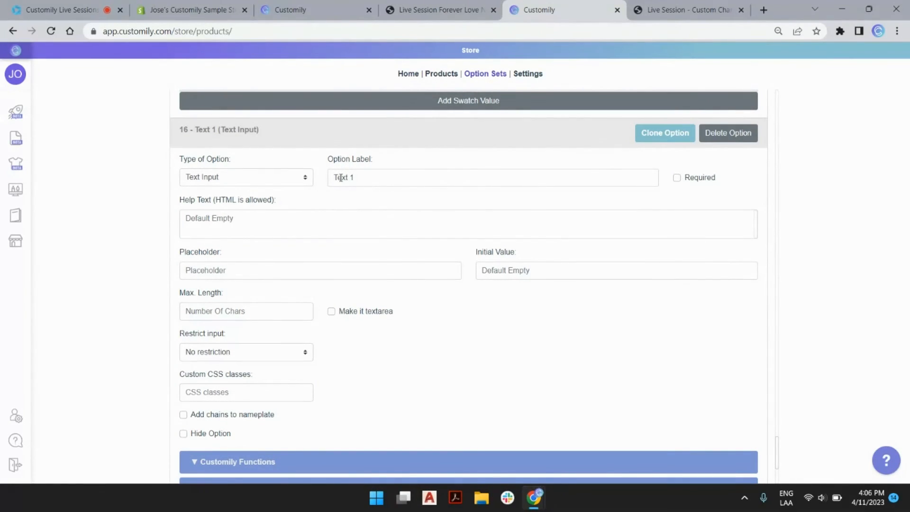
{"action": "double_click", "coordinate": [340, 178]}
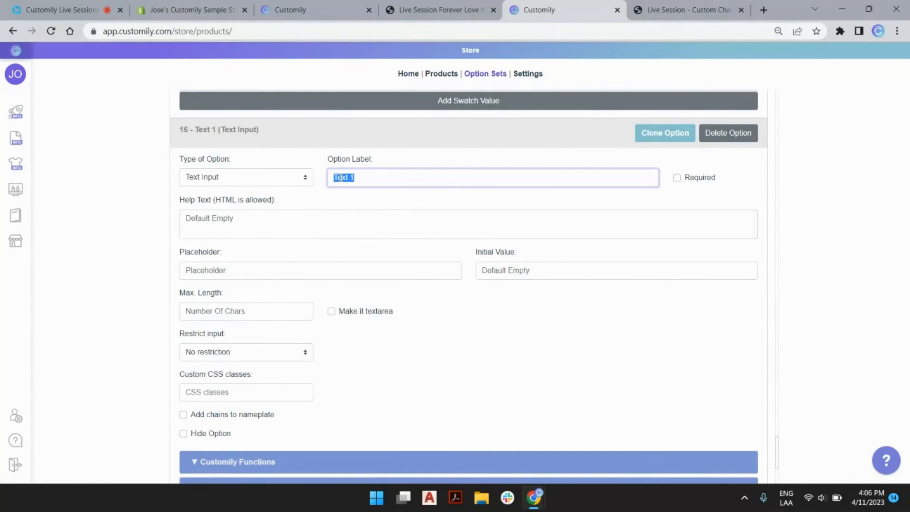
{"action": "type", "text": "Initial"}
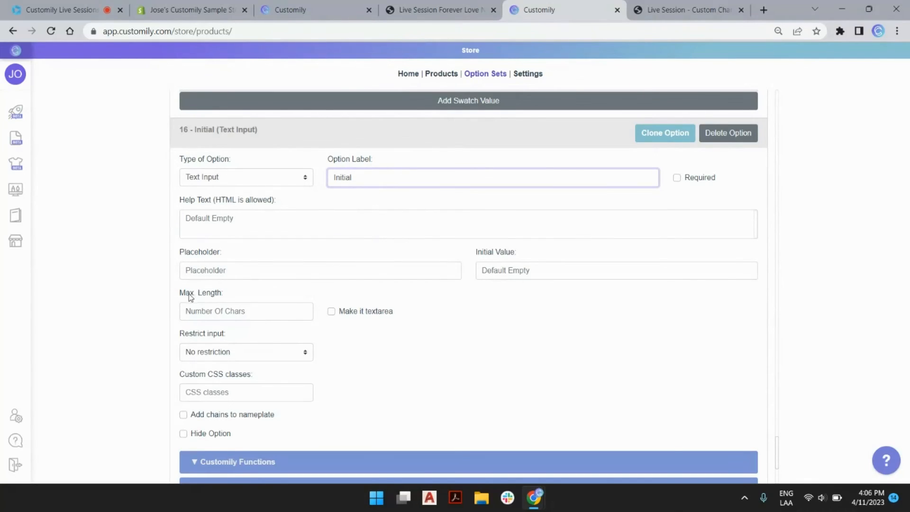
{"action": "left_click", "coordinate": [203, 309]}
{"action": "type", "text": "1"}
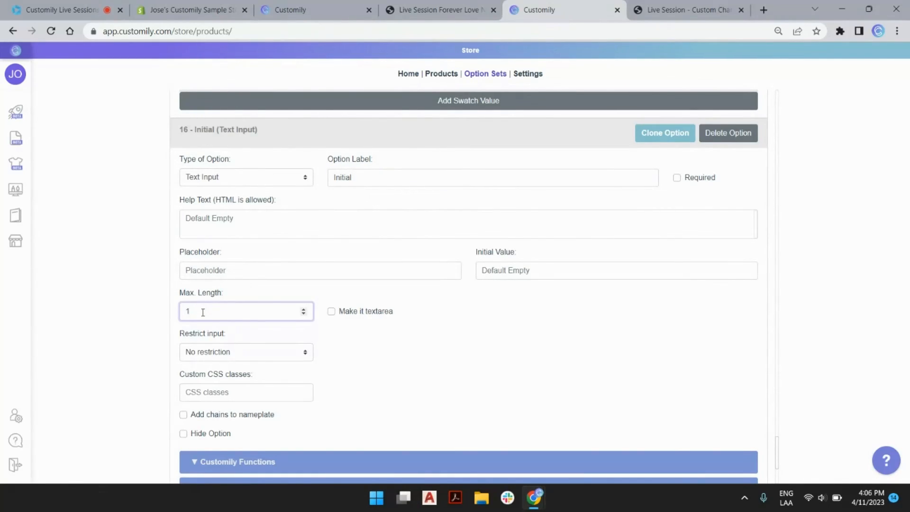
{"action": "double_click", "coordinate": [334, 177]}
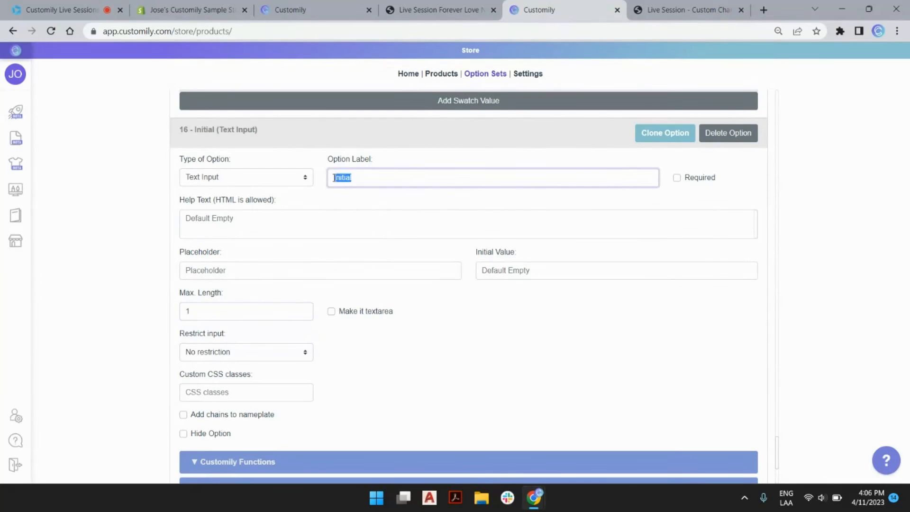
{"action": "left_click", "coordinate": [343, 199]}
{"action": "scroll", "coordinate": [256, 250], "scroll_direction": "up", "scroll_amount": 12}
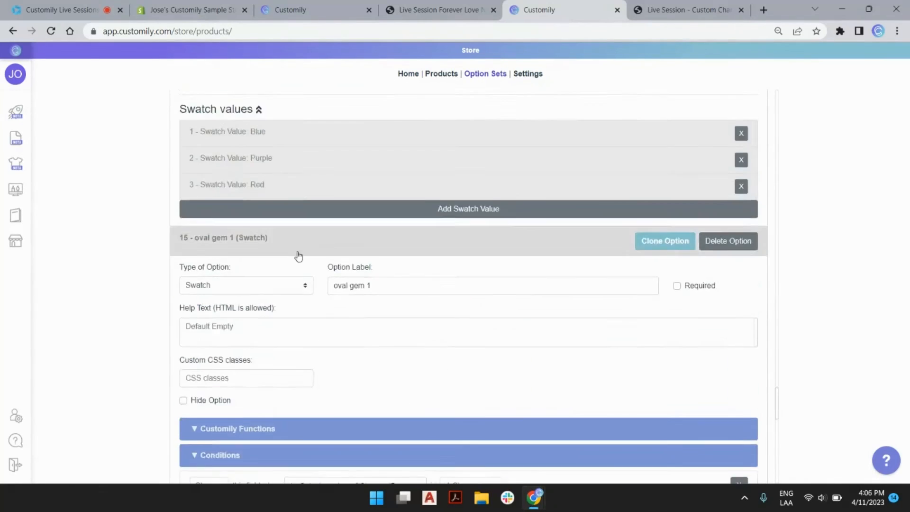
{"action": "scroll", "coordinate": [298, 254], "scroll_direction": "down", "scroll_amount": 4}
{"action": "scroll", "coordinate": [300, 256], "scroll_direction": "up", "scroll_amount": 10}
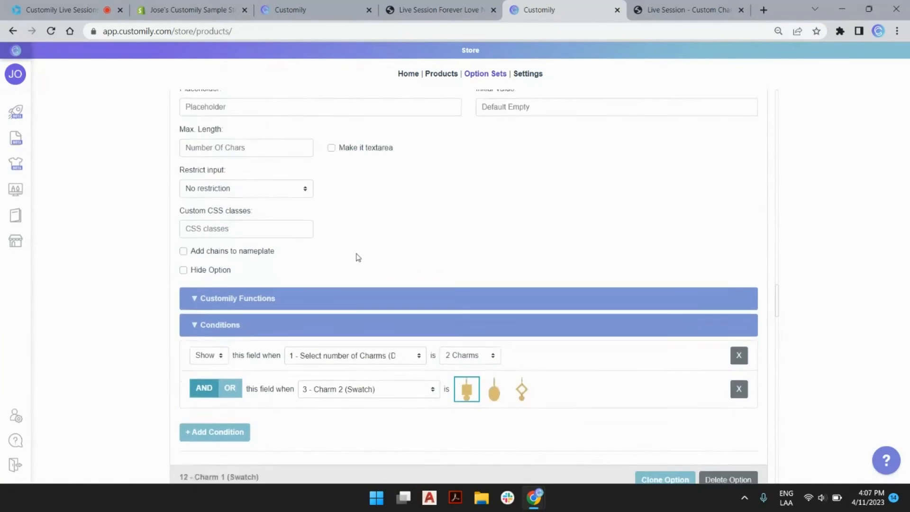
{"action": "scroll", "coordinate": [276, 365], "scroll_direction": "up", "scroll_amount": 8}
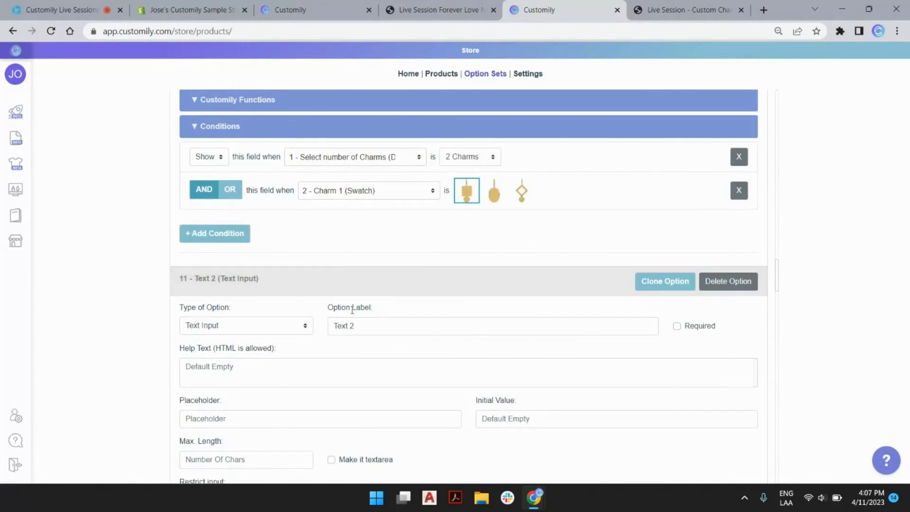
Step: Rename the Text 2 option to 'Initial 2'
{"action": "triple_click", "coordinate": [339, 268]}
{"action": "type", "text": "v"}
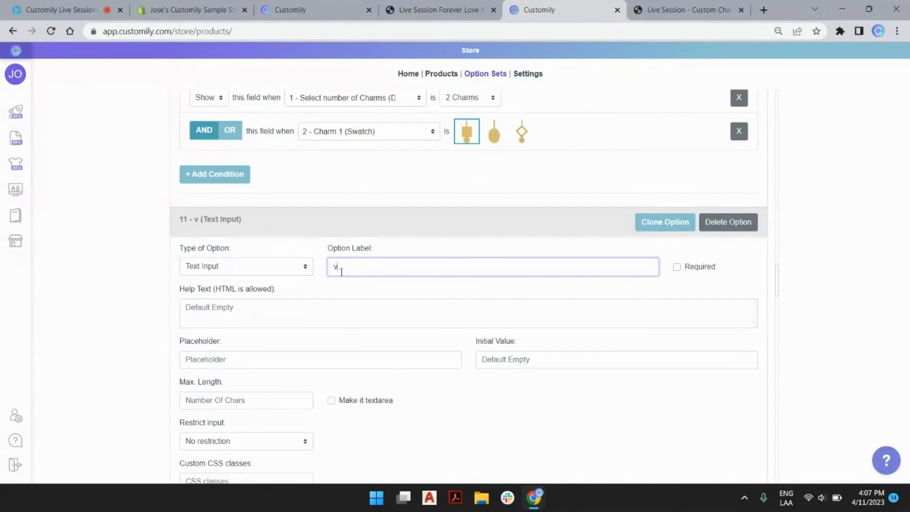
{"action": "key", "text": "BackSpace"}
{"action": "type", "text": "Initial 2"}
{"action": "scroll", "coordinate": [391, 271], "scroll_direction": "down", "scroll_amount": 3}
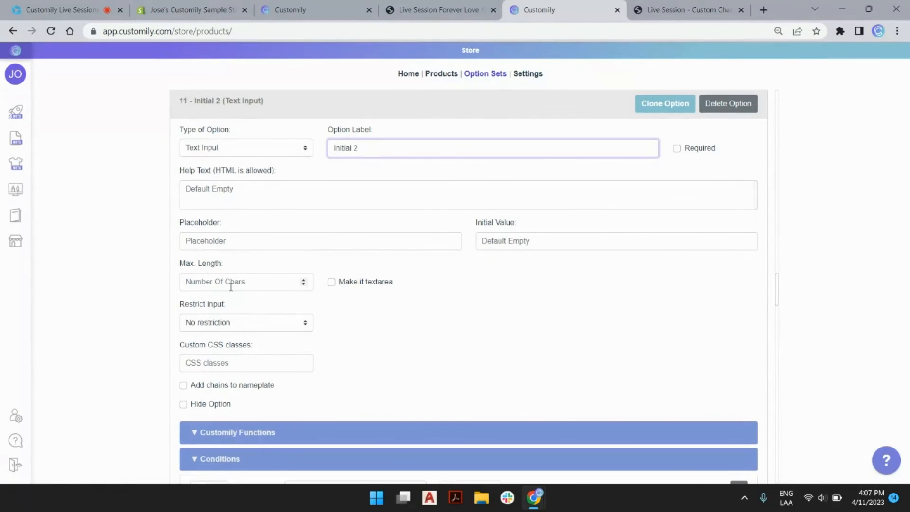
{"action": "scroll", "coordinate": [341, 280], "scroll_direction": "up", "scroll_amount": 5}
{"action": "scroll", "coordinate": [369, 268], "scroll_direction": "up", "scroll_amount": 9}
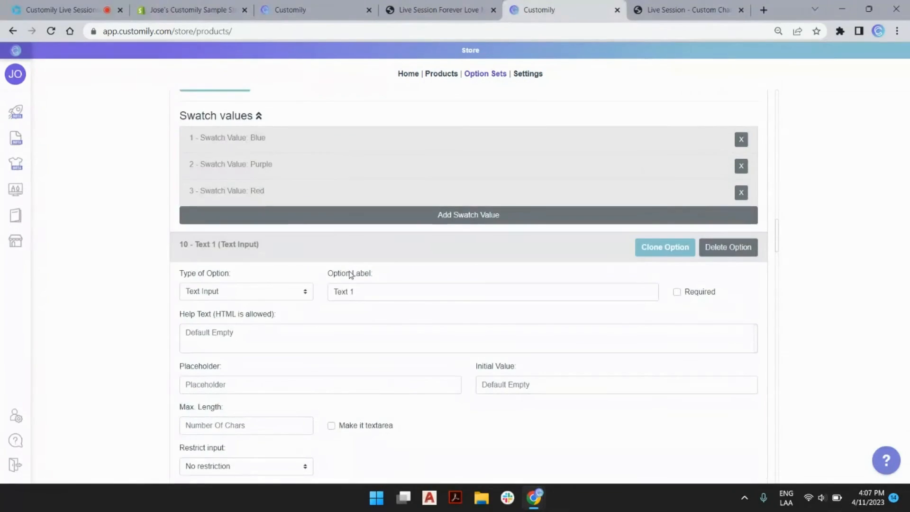
Step: Rename option 10 to 'Initial 1' and limit its length to one character
{"action": "double_click", "coordinate": [341, 290]}
{"action": "type", "text": "Initial"}
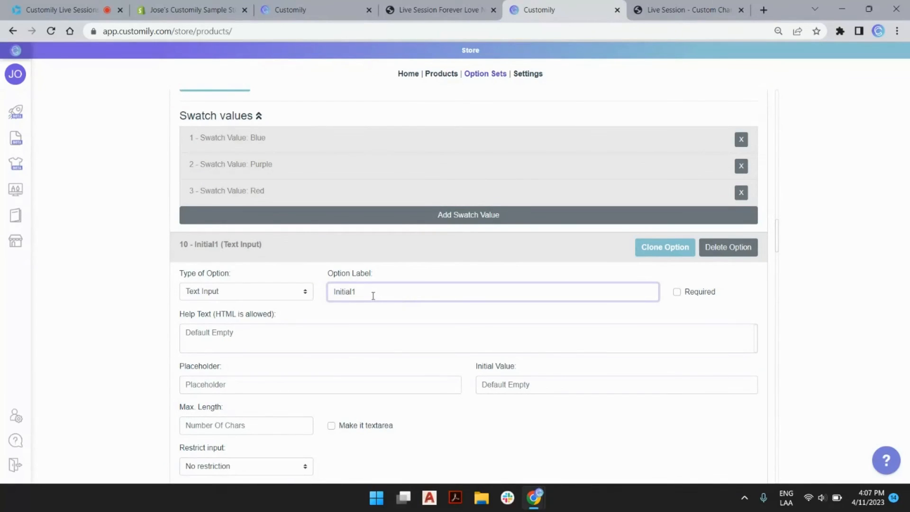
{"action": "key", "text": "Delete"}
{"action": "type", "text": "1"}
{"action": "scroll", "coordinate": [363, 289], "scroll_direction": "down", "scroll_amount": 4}
{"action": "left_click", "coordinate": [230, 248]}
{"action": "type", "text": "5"}
Step: Save the option set and go back to the live necklace page
{"action": "scroll", "coordinate": [371, 275], "scroll_direction": "down", "scroll_amount": 5}
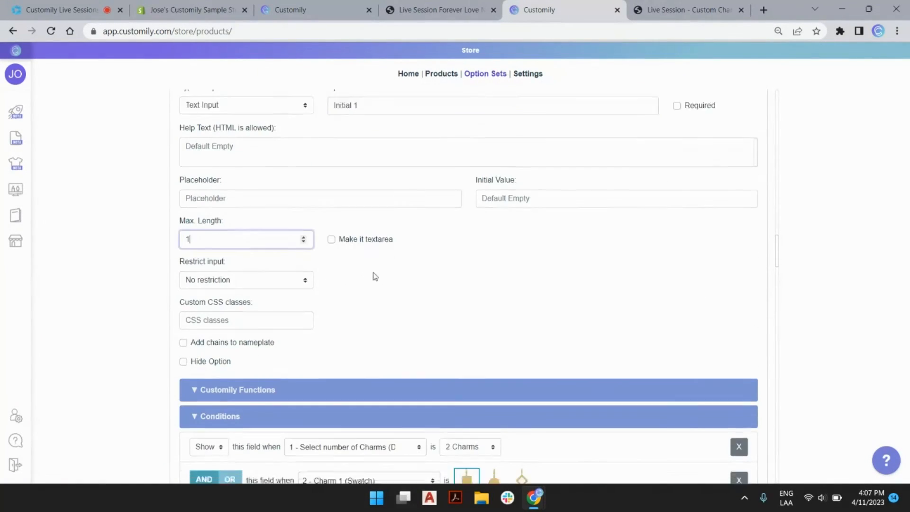
{"action": "scroll", "coordinate": [347, 284], "scroll_direction": "down", "scroll_amount": 20}
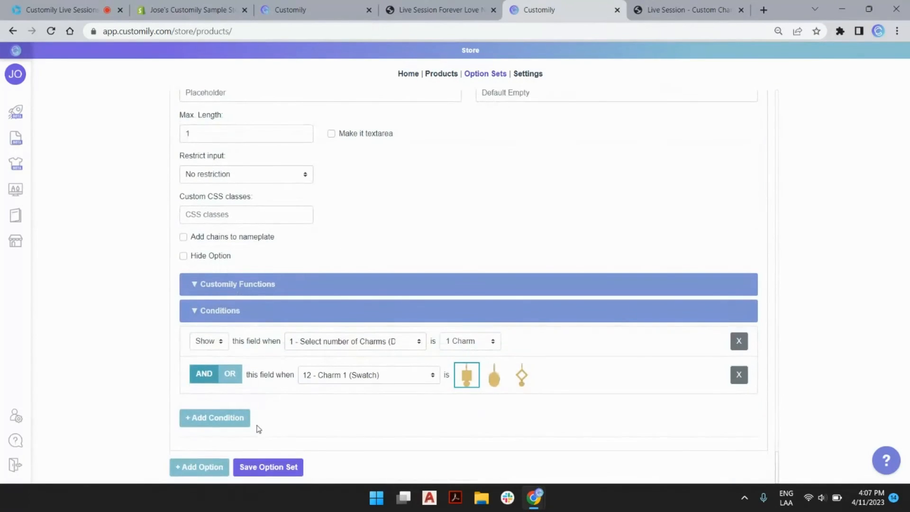
{"action": "left_click", "coordinate": [273, 467]}
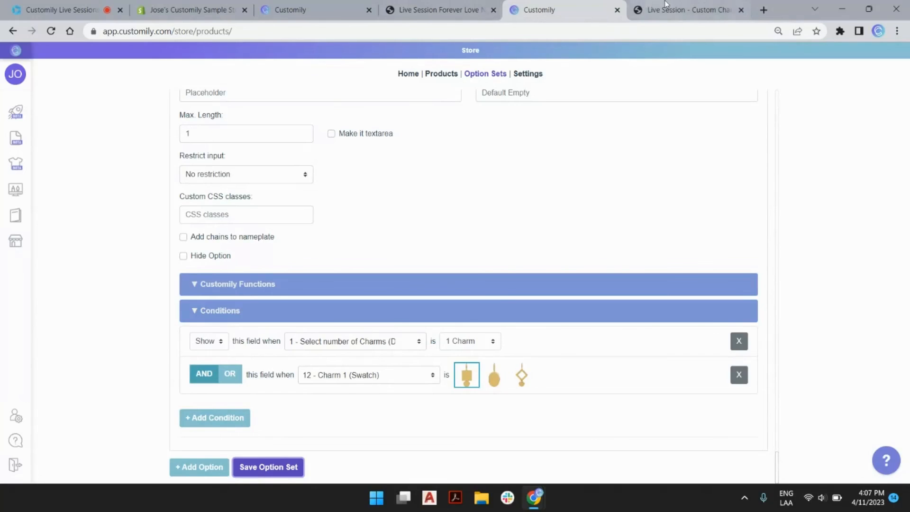
{"action": "left_click", "coordinate": [636, 6]}
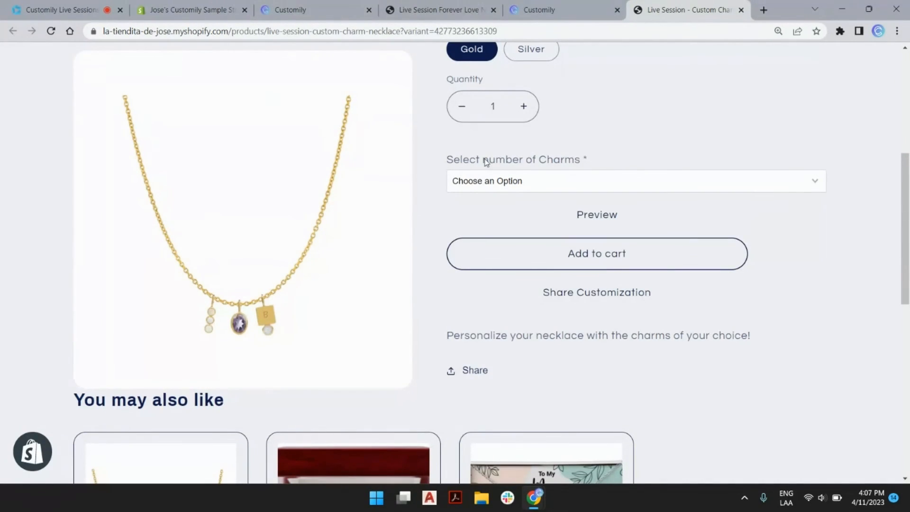
Step: Try 1 Charm with the first block charm, initial A and a purple gem
{"action": "left_click", "coordinate": [529, 183]}
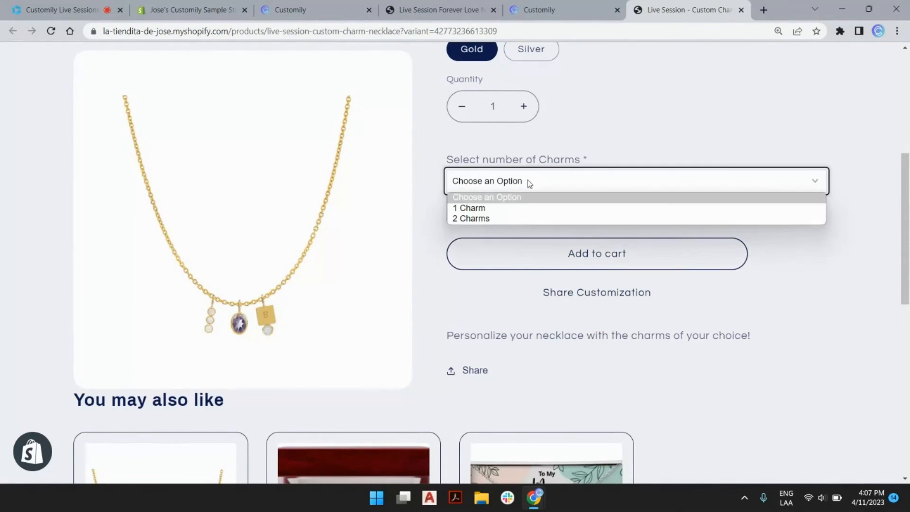
{"action": "left_click", "coordinate": [508, 209]}
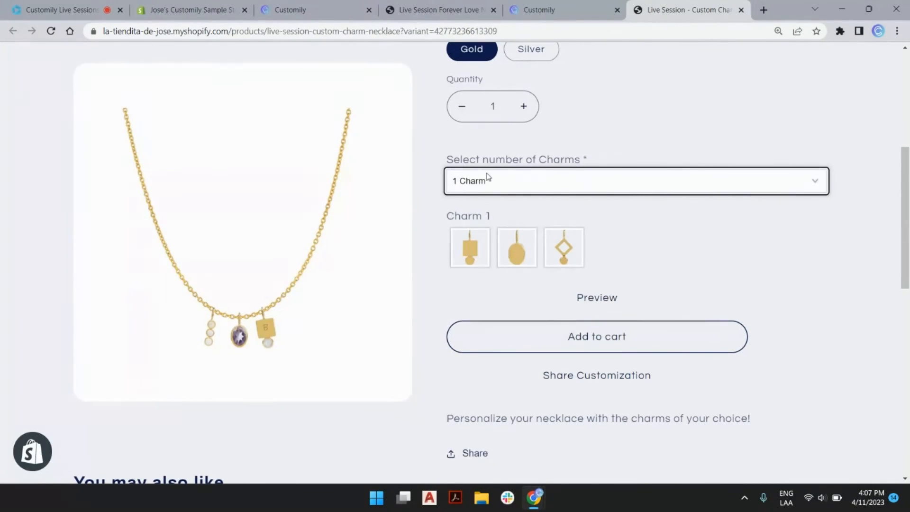
{"action": "left_click", "coordinate": [470, 249]}
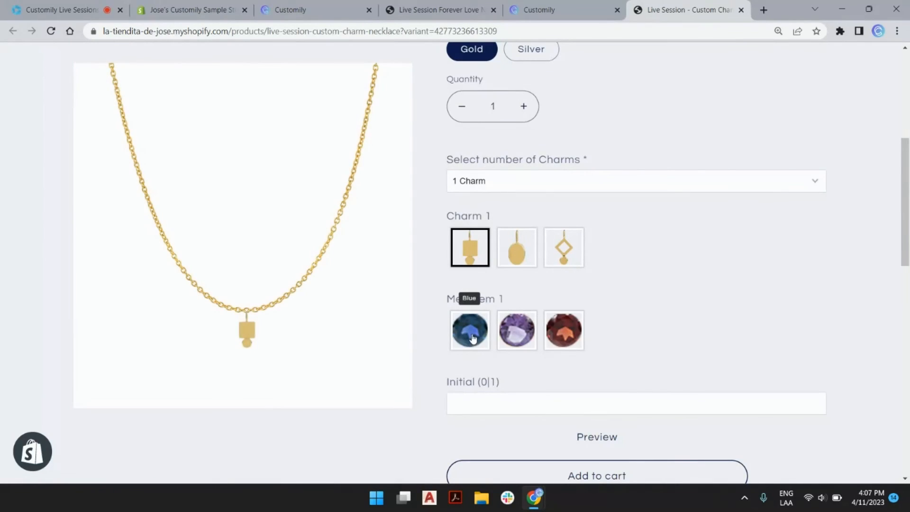
{"action": "left_click", "coordinate": [472, 406]}
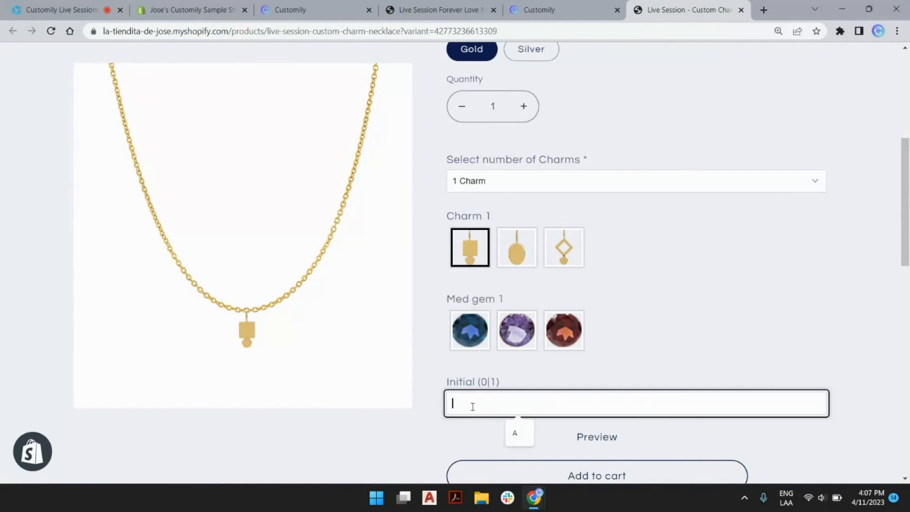
{"action": "left_click", "coordinate": [516, 432]}
{"action": "left_click", "coordinate": [515, 331]}
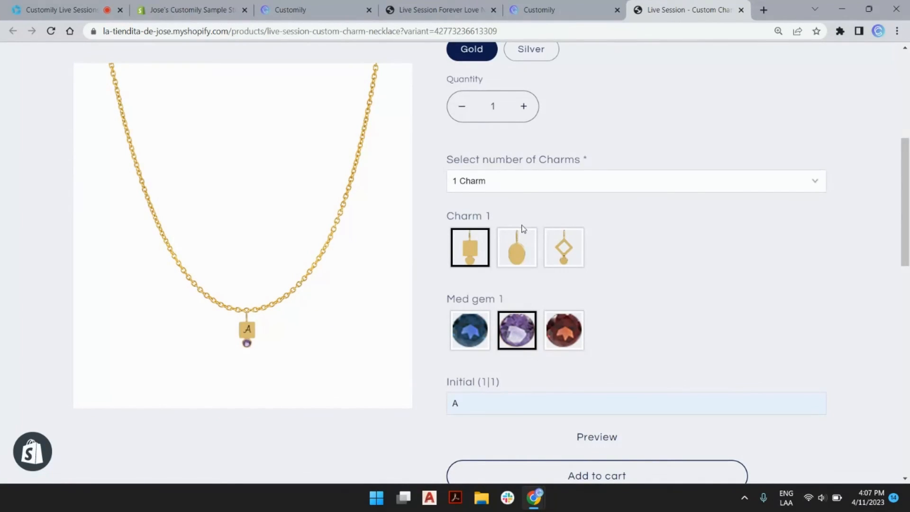
Step: Preview Charm 1 as an oval with a red gem, then a diamond with a blue gem
{"action": "left_click", "coordinate": [523, 254]}
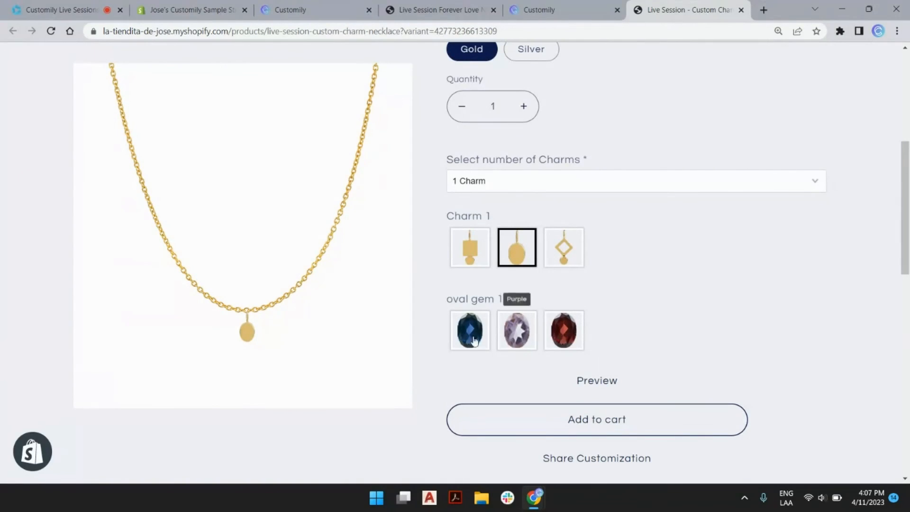
{"action": "left_click", "coordinate": [563, 334]}
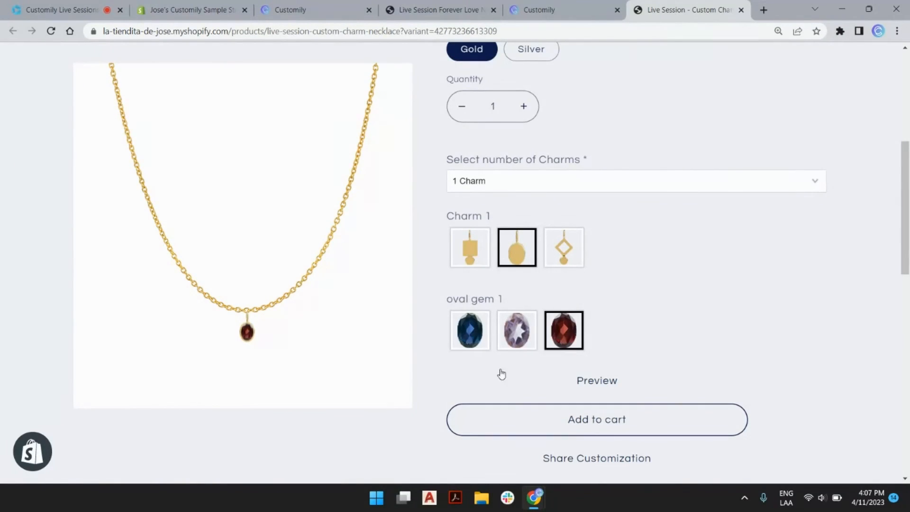
{"action": "left_click", "coordinate": [553, 247]}
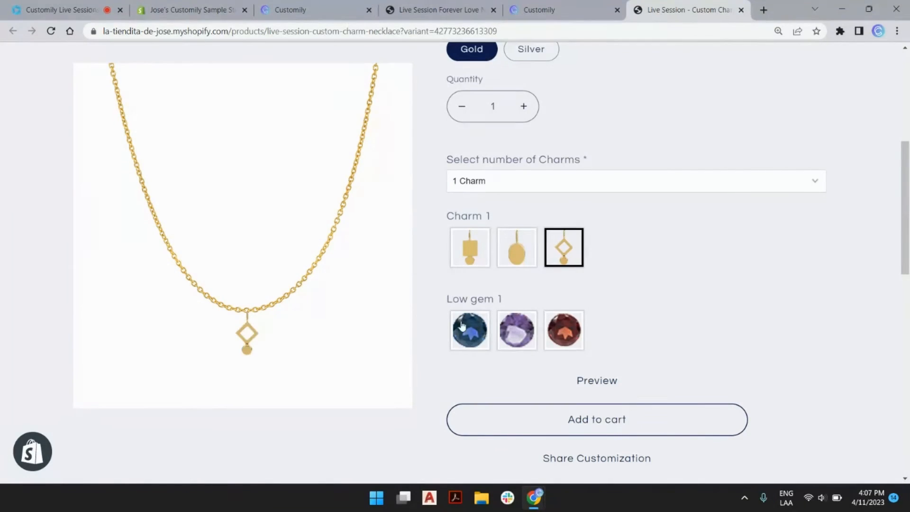
{"action": "left_click", "coordinate": [467, 327]}
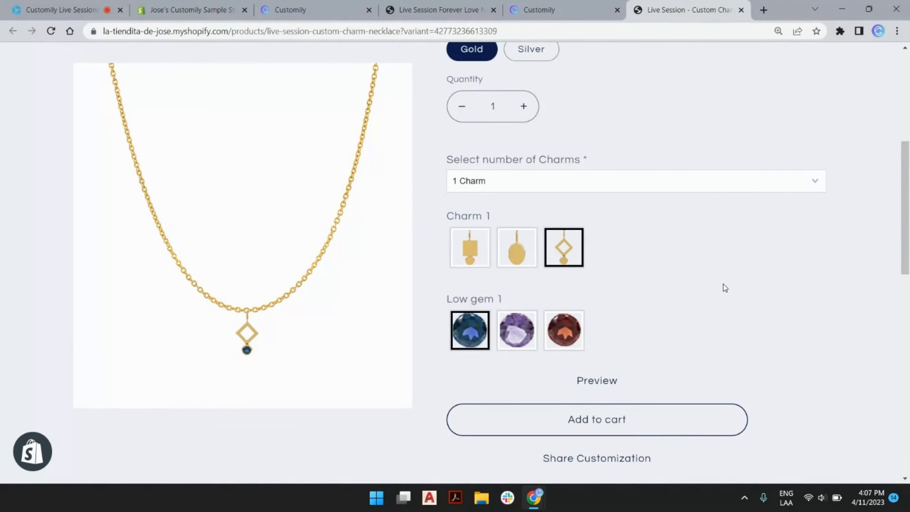
Step: Choose 2 Charms, with a square Charm 1, blue Med gem 1 and initial 'a'
{"action": "left_click", "coordinate": [523, 182]}
{"action": "left_click", "coordinate": [493, 208]}
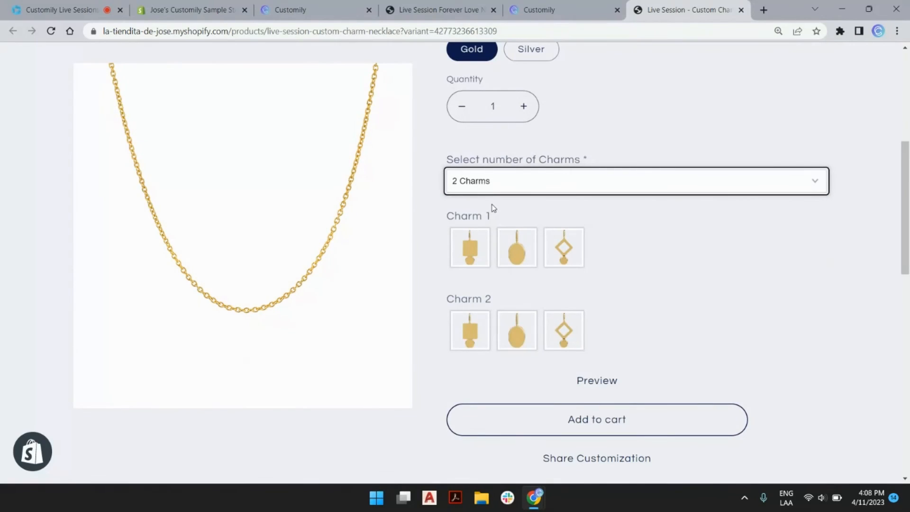
{"action": "left_click", "coordinate": [479, 249]}
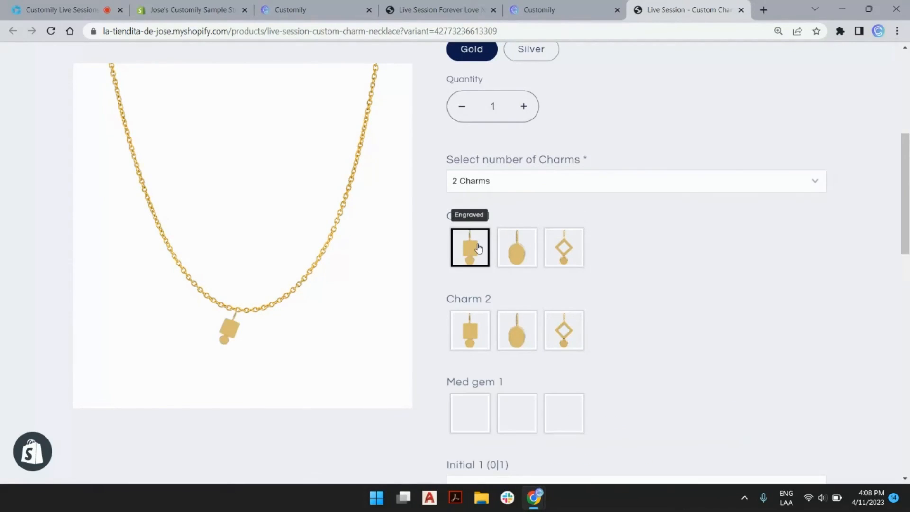
{"action": "scroll", "coordinate": [488, 370], "scroll_direction": "down", "scroll_amount": 2}
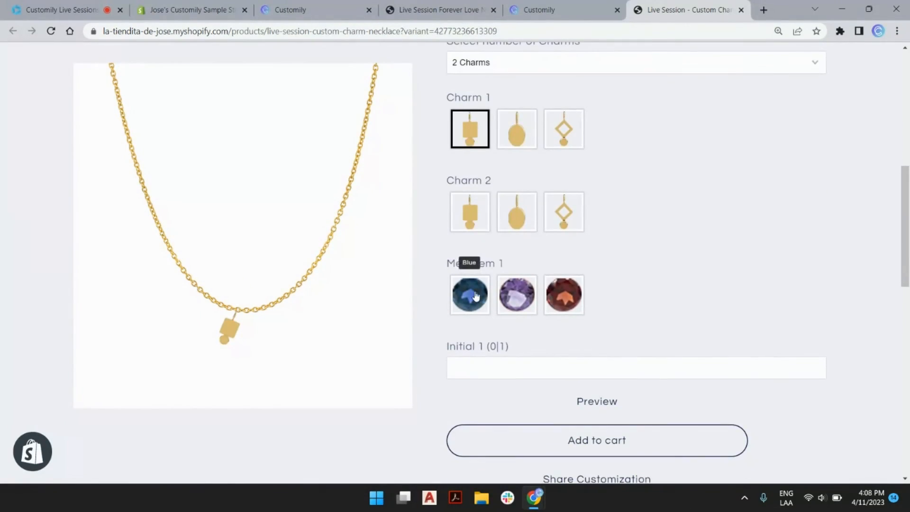
{"action": "left_click", "coordinate": [476, 295]}
{"action": "left_click", "coordinate": [496, 377]}
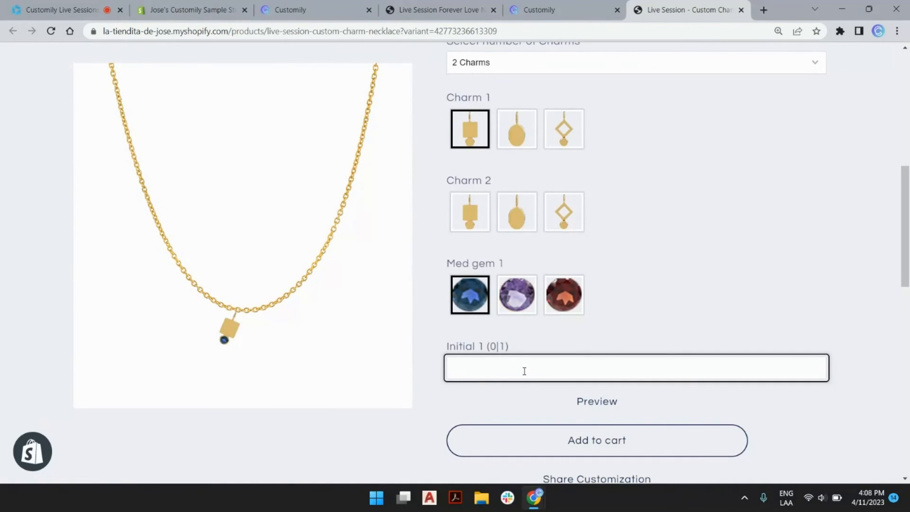
{"action": "type", "text": "a"}
Step: Make Charm 2 an oval charm with a red oval gem 2
{"action": "left_click", "coordinate": [522, 214]}
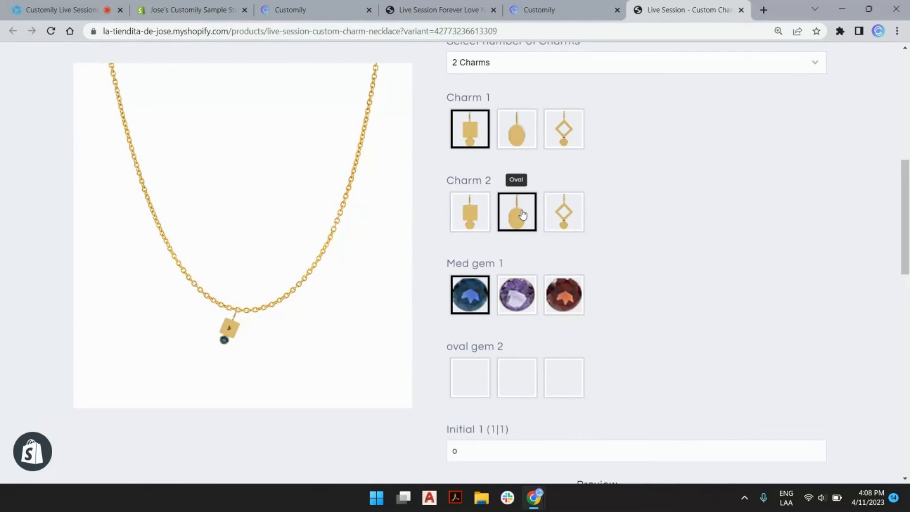
{"action": "scroll", "coordinate": [523, 216], "scroll_direction": "down", "scroll_amount": 4}
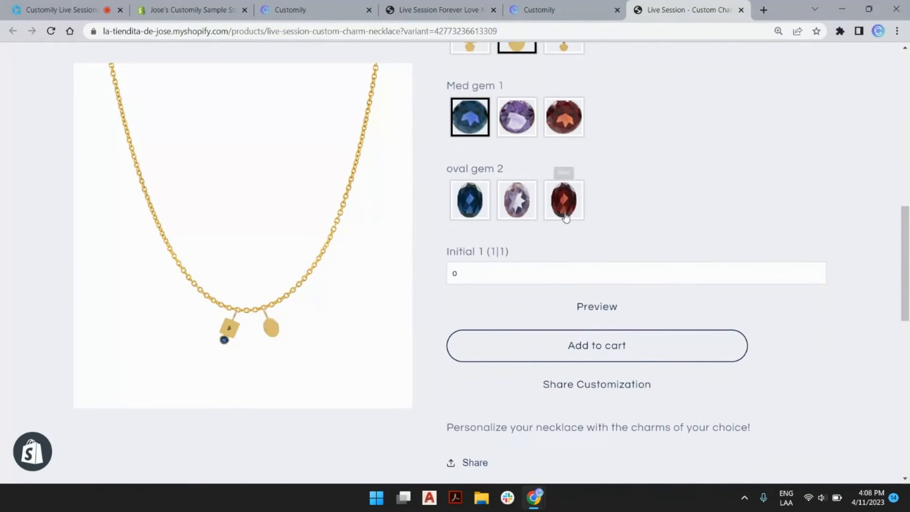
{"action": "left_click", "coordinate": [560, 212]}
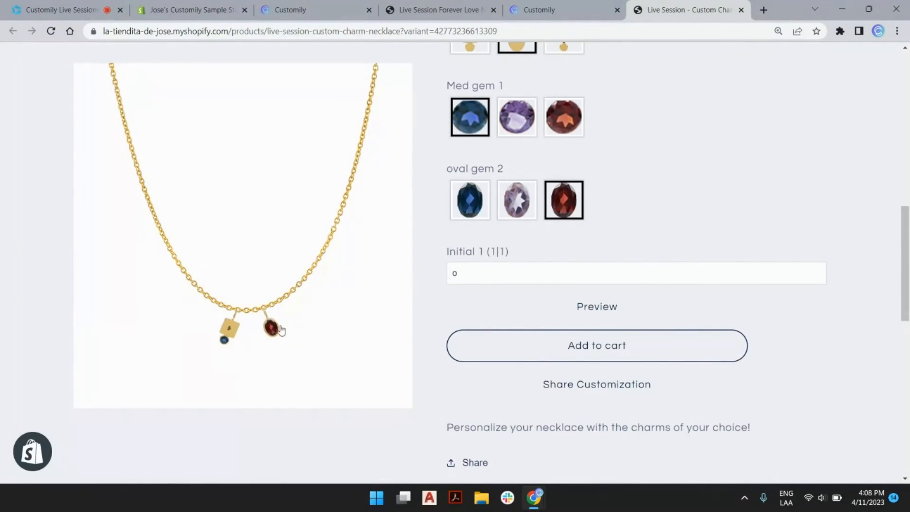
{"action": "scroll", "coordinate": [616, 210], "scroll_direction": "up", "scroll_amount": 3}
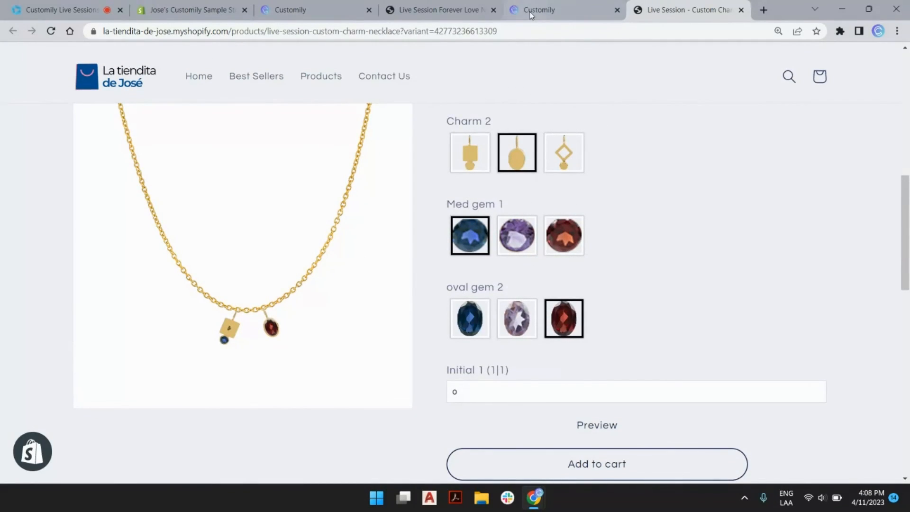
{"action": "left_click", "coordinate": [516, 10]}
Step: Collapse the oval gem 1/2, Med gem 1/2, Low gem 1 and Initial 1/2 options
{"action": "scroll", "coordinate": [328, 158], "scroll_direction": "up", "scroll_amount": 15}
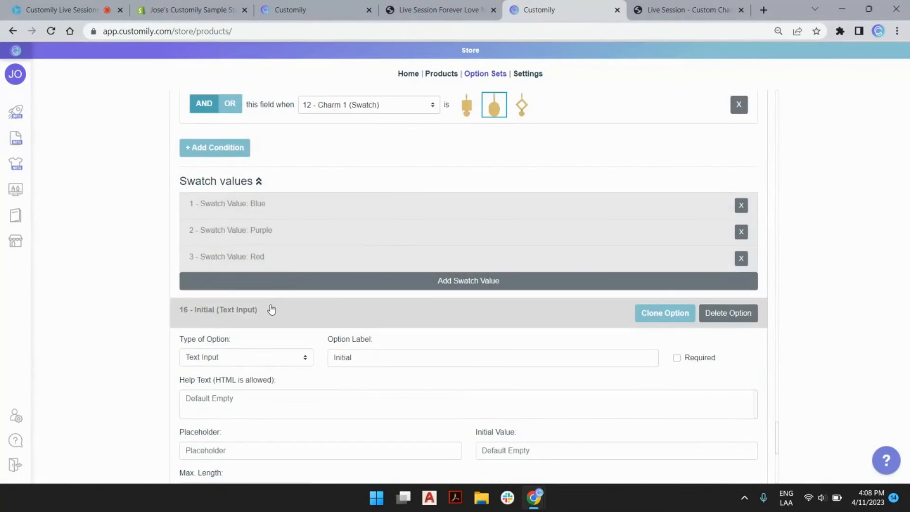
{"action": "scroll", "coordinate": [280, 213], "scroll_direction": "up", "scroll_amount": 12}
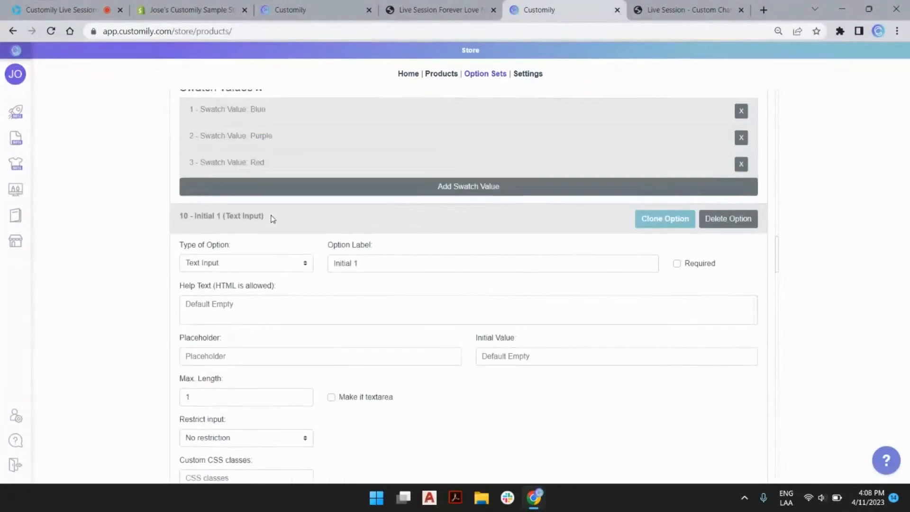
{"action": "left_click", "coordinate": [267, 237]}
{"action": "left_click", "coordinate": [260, 260]}
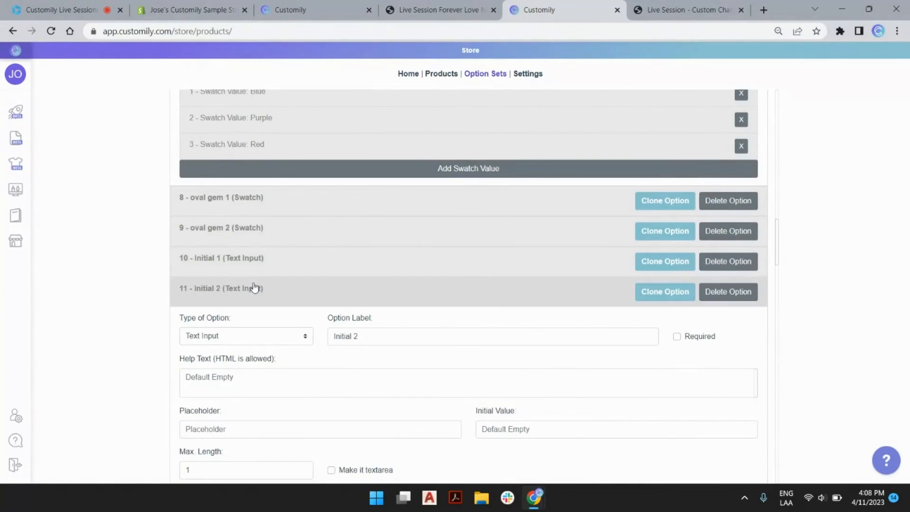
{"action": "left_click", "coordinate": [254, 291]}
{"action": "left_click", "coordinate": [257, 351]}
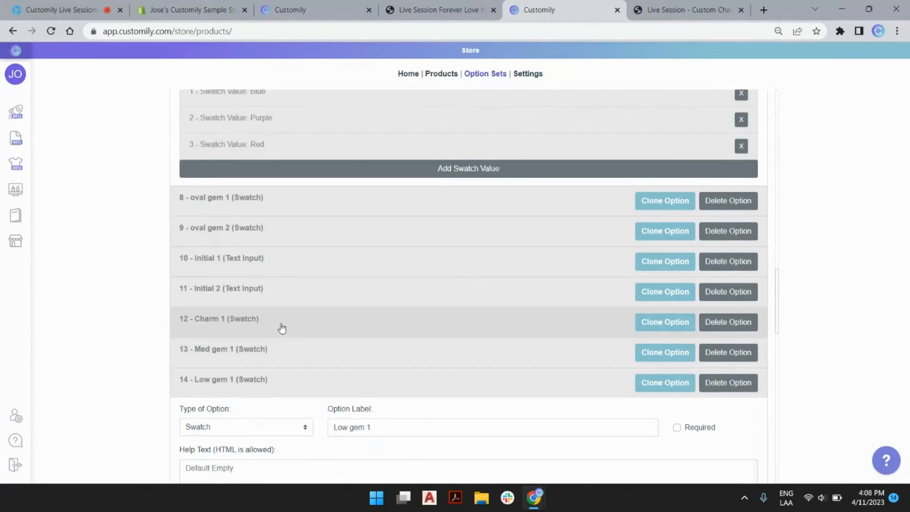
{"action": "left_click", "coordinate": [244, 386]}
{"action": "scroll", "coordinate": [276, 291], "scroll_direction": "up", "scroll_amount": 7}
{"action": "scroll", "coordinate": [245, 196], "scroll_direction": "up", "scroll_amount": 15}
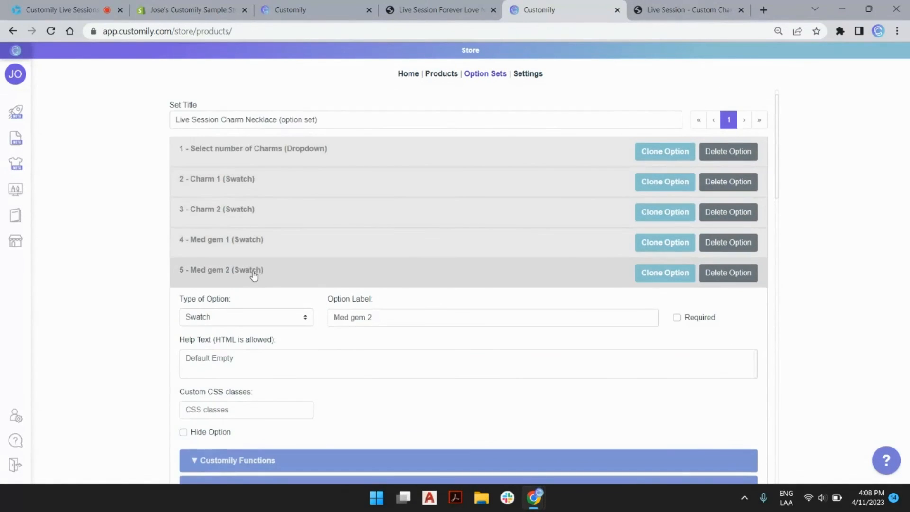
{"action": "left_click", "coordinate": [253, 273]}
{"action": "scroll", "coordinate": [250, 315], "scroll_direction": "down", "scroll_amount": 4}
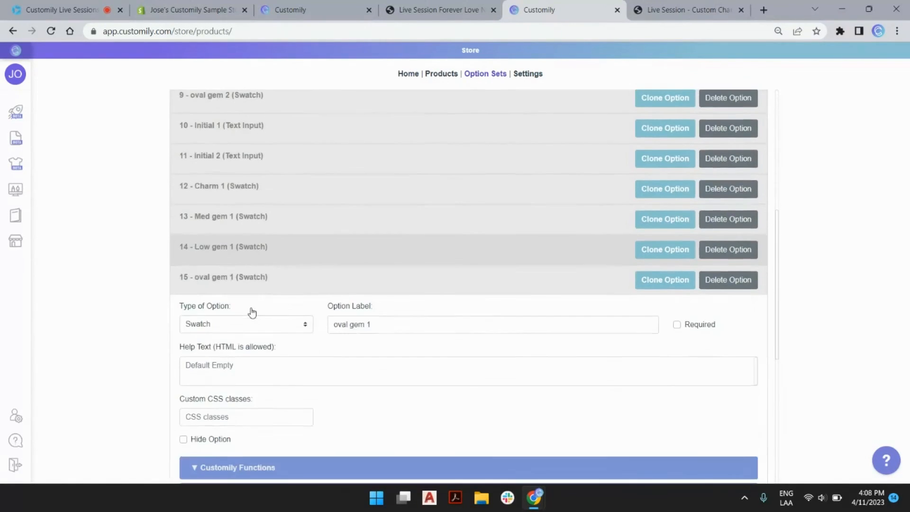
{"action": "left_click", "coordinate": [249, 279]}
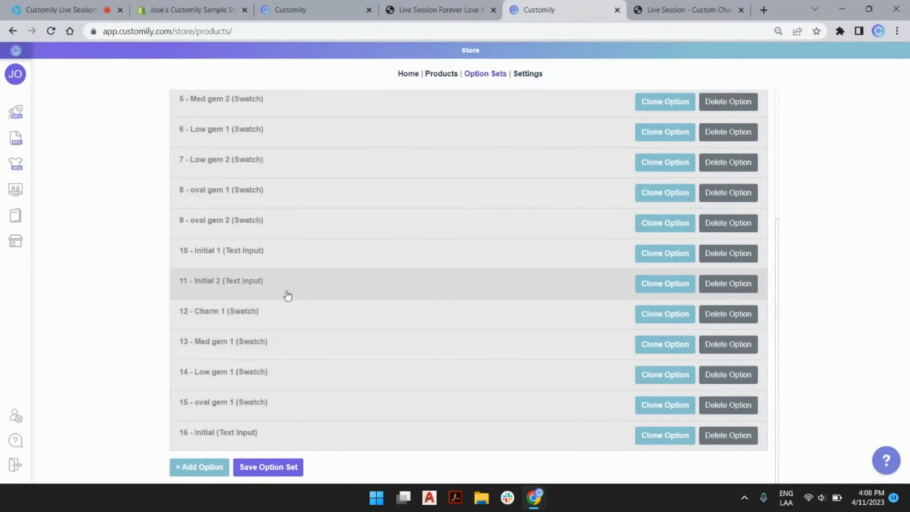
{"action": "scroll", "coordinate": [298, 170], "scroll_direction": "up", "scroll_amount": 1}
{"action": "scroll", "coordinate": [286, 113], "scroll_direction": "up", "scroll_amount": 1}
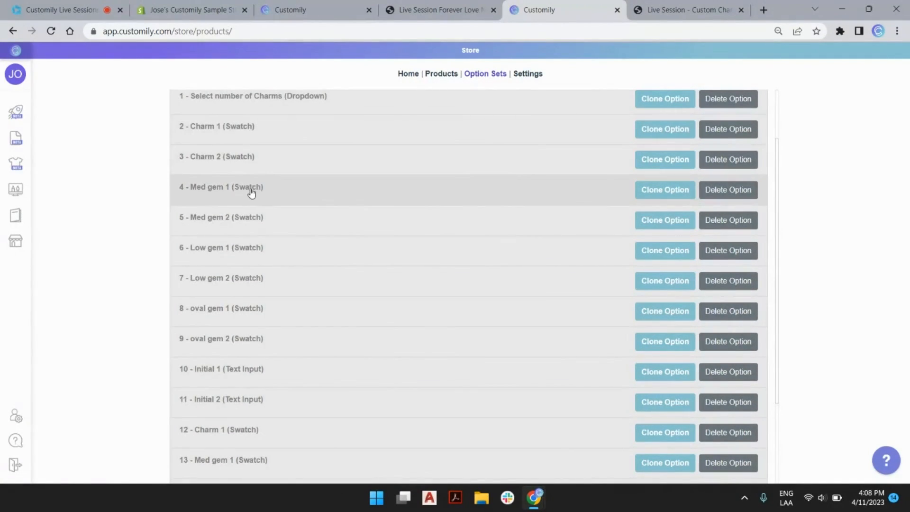
Step: Move Med gem 1, Low gem 1, oval gem 1 and Initial 1 under Charm 1, and Initial 2 under Charm 2
{"action": "left_click_drag", "start_coordinate": [250, 194], "coordinate": [253, 163]}
{"action": "left_click_drag", "start_coordinate": [246, 223], "coordinate": [255, 195]}
{"action": "mouse_move", "coordinate": [252, 252]}
{"action": "left_mouse_down"}
{"action": "mouse_move", "coordinate": [258, 216]}
{"action": "mouse_move", "coordinate": [256, 255]}
{"action": "left_mouse_up"}
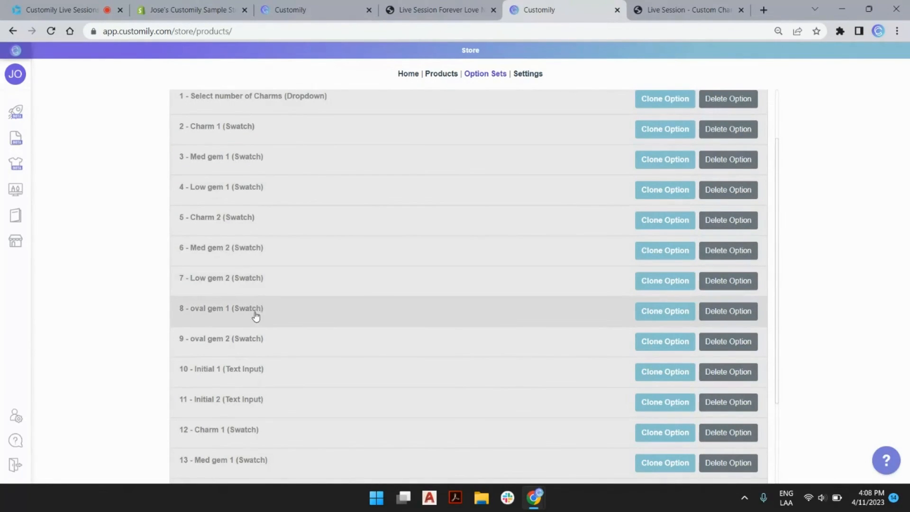
{"action": "left_click_drag", "start_coordinate": [254, 314], "coordinate": [256, 214]}
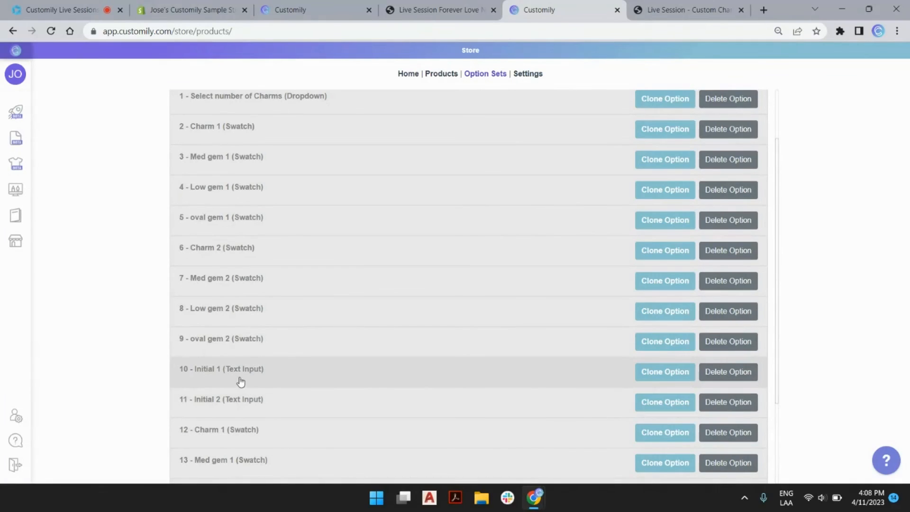
{"action": "left_click_drag", "start_coordinate": [243, 374], "coordinate": [235, 249]}
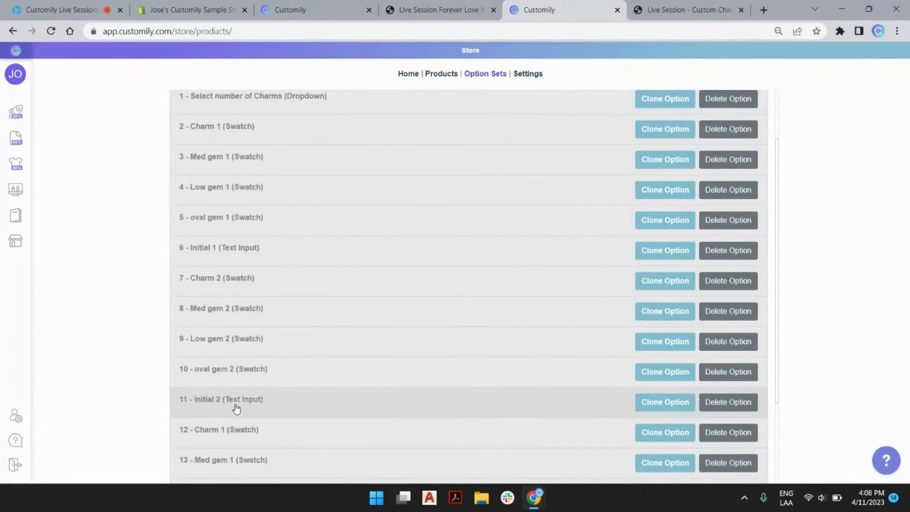
{"action": "left_click_drag", "start_coordinate": [235, 406], "coordinate": [240, 311]}
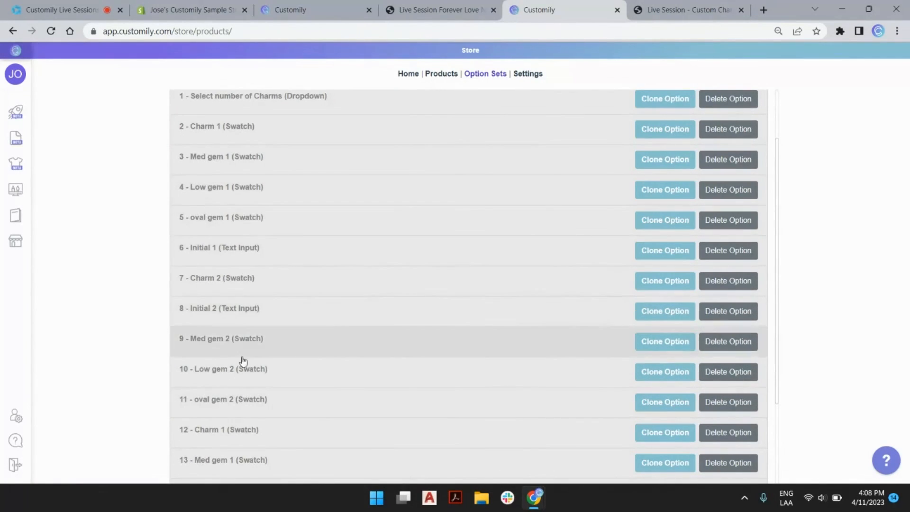
Step: Save the reordered option set and return to the necklace product page
{"action": "scroll", "coordinate": [271, 256], "scroll_direction": "down", "scroll_amount": 3}
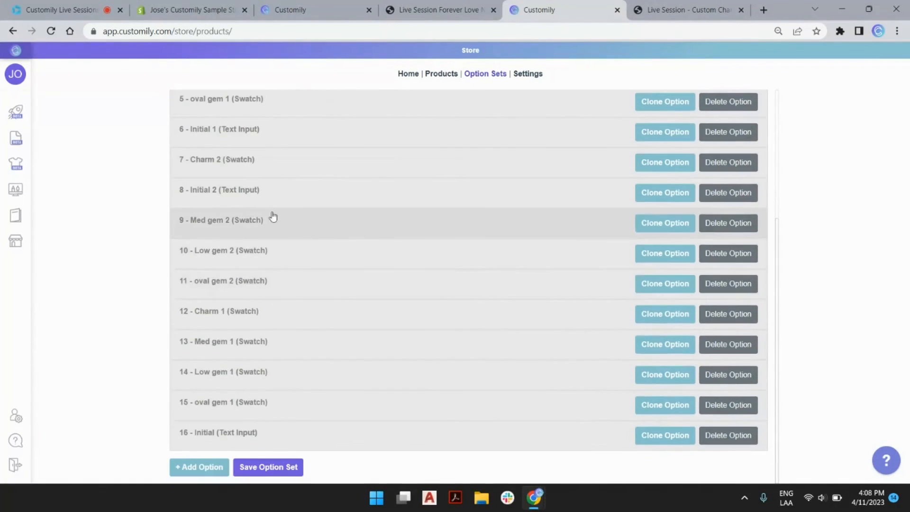
{"action": "left_click", "coordinate": [278, 468]}
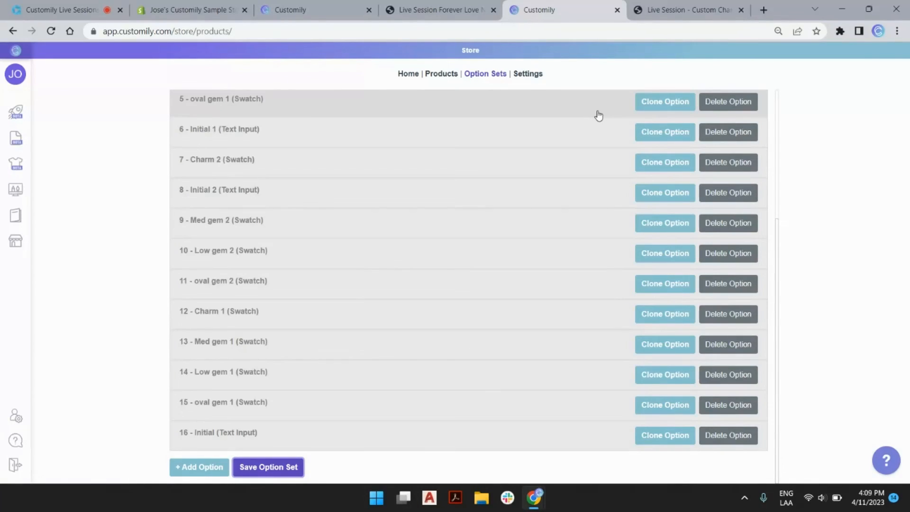
{"action": "left_click", "coordinate": [667, 4]}
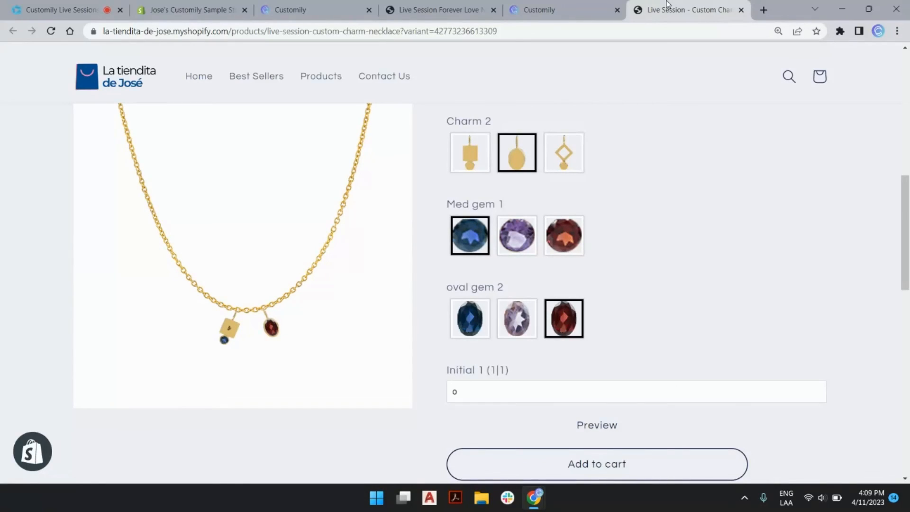
{"action": "left_click", "coordinate": [465, 6]}
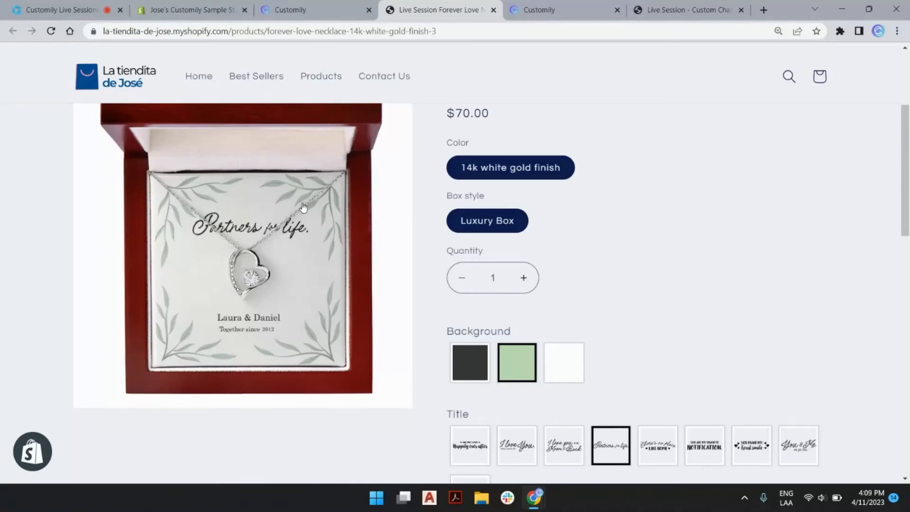
{"action": "left_click", "coordinate": [672, 9]}
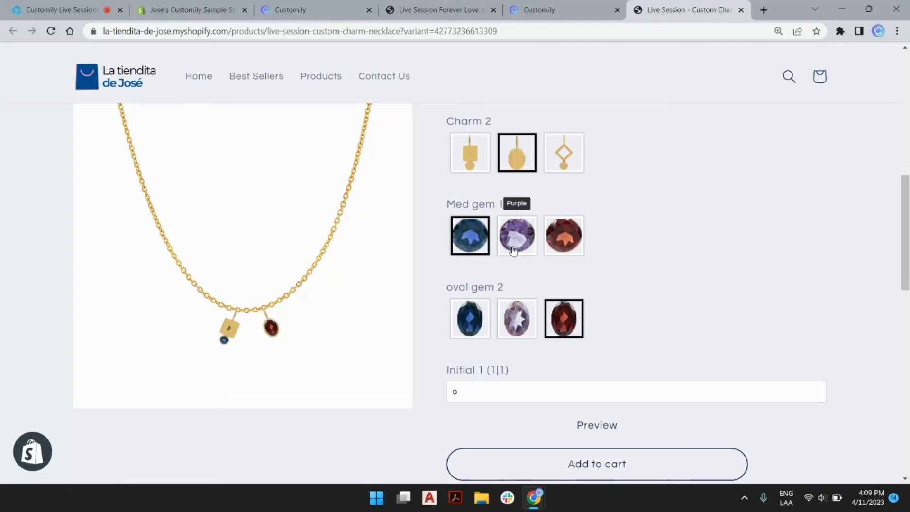